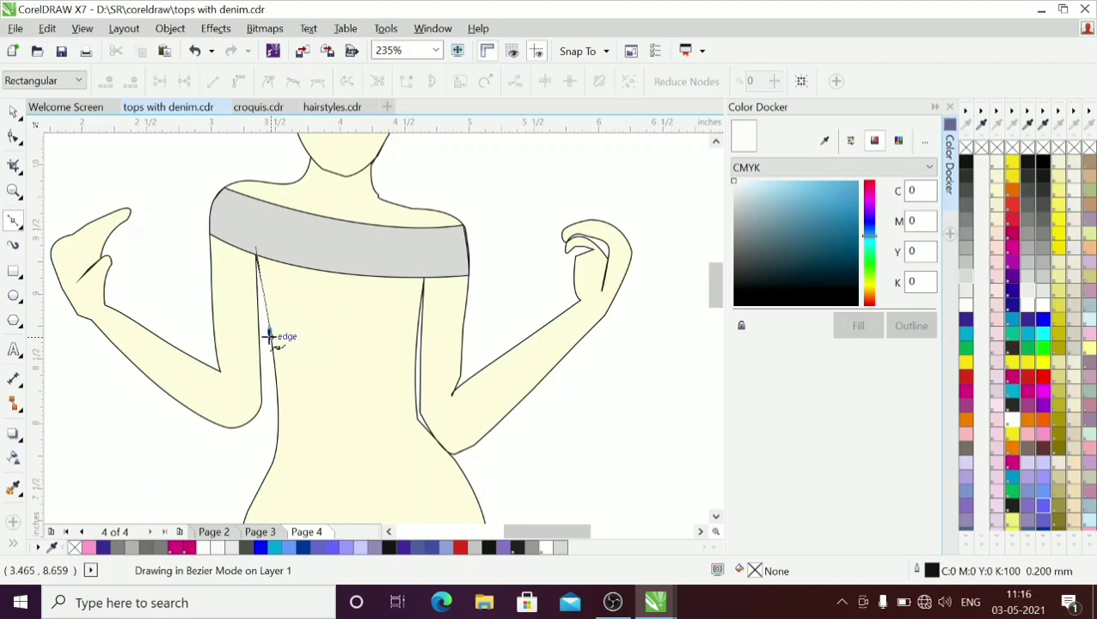
double_click(270, 336)
left_click(332, 323)
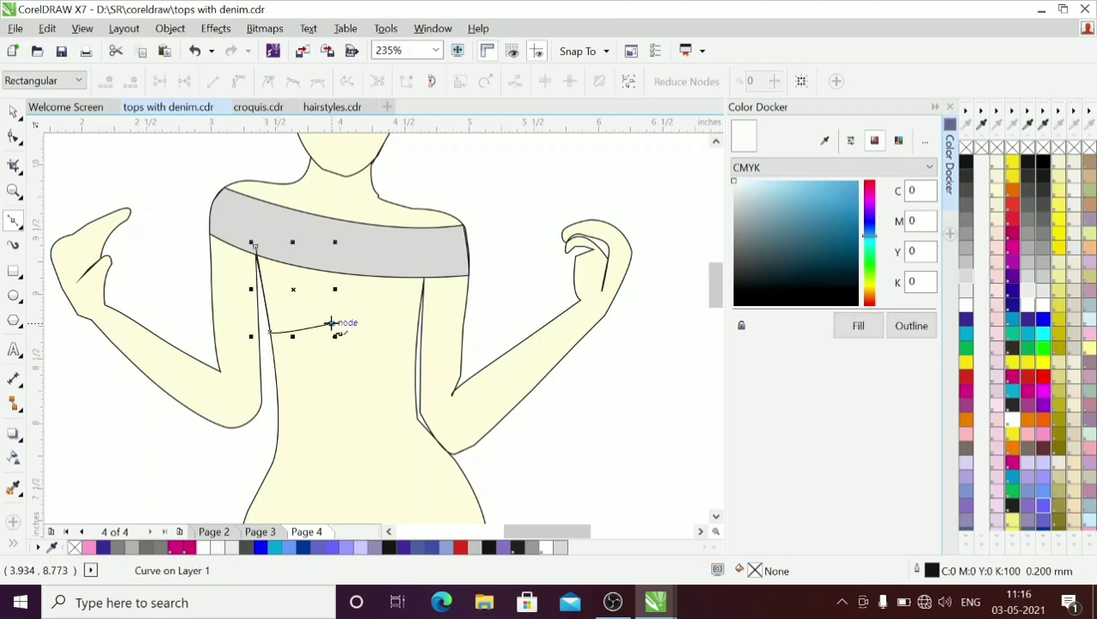
key("Delete")
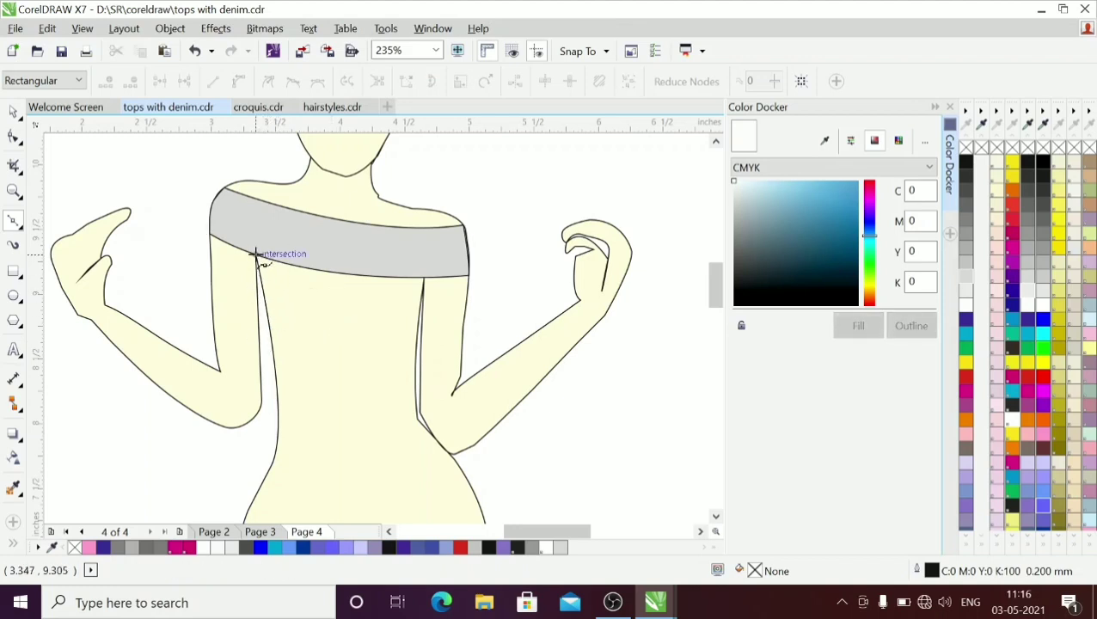
Step: Draw a closed Bézier outline for the bodice between the arms, following the grey band's lower edge, both torso sides and a curved hem above the waist
double_click(273, 355)
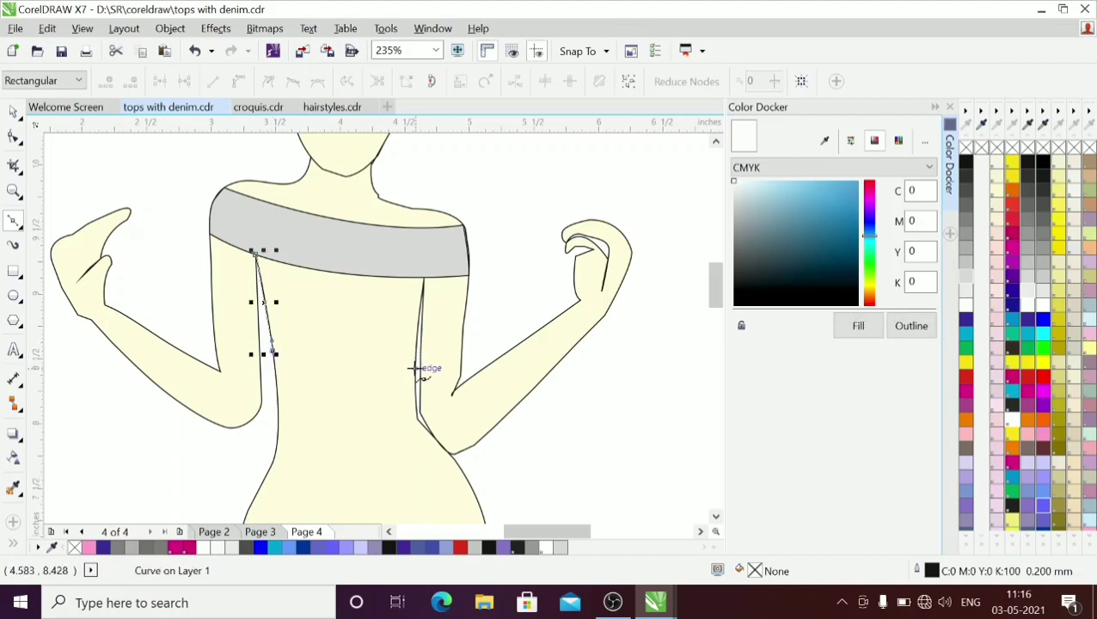
left_click_drag(417, 369, 449, 385)
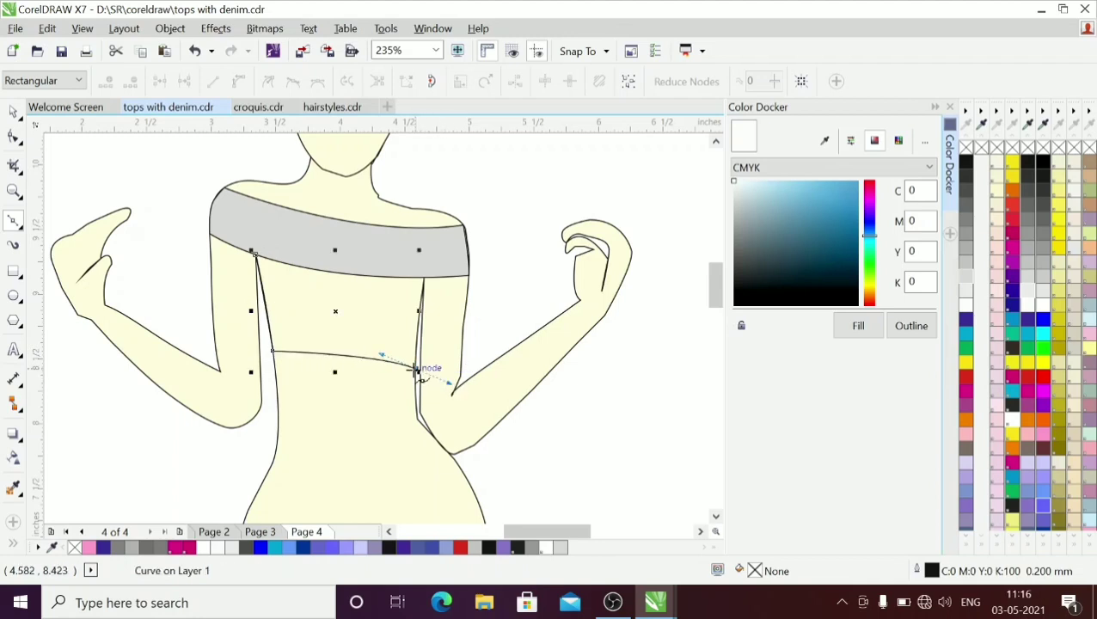
double_click(417, 369)
left_click_drag(419, 320, 421, 312)
left_click(422, 279)
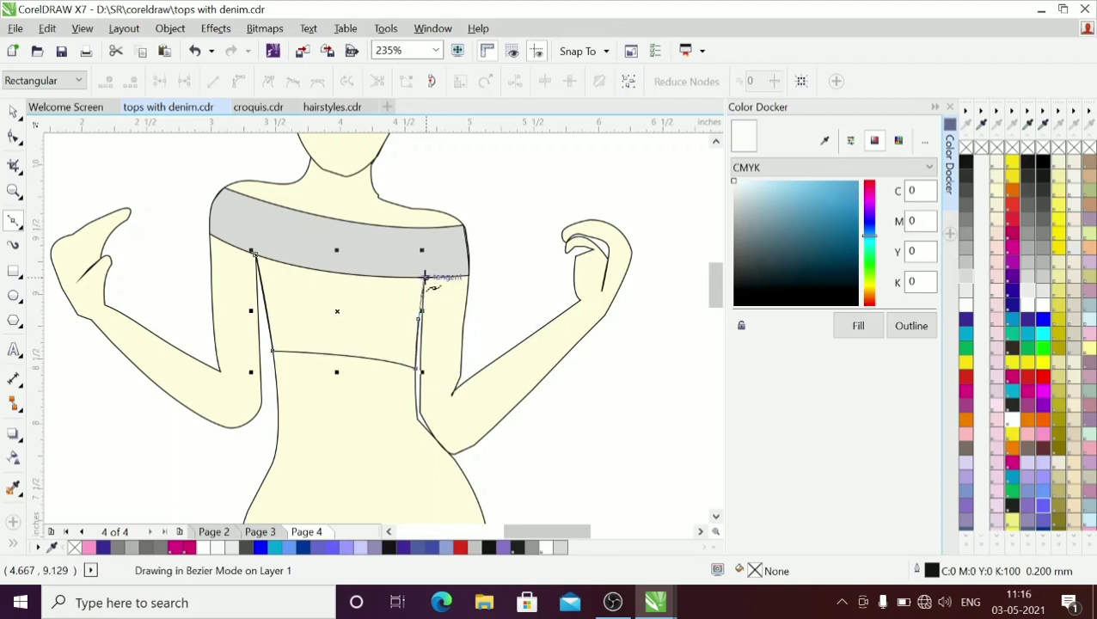
left_click(255, 255)
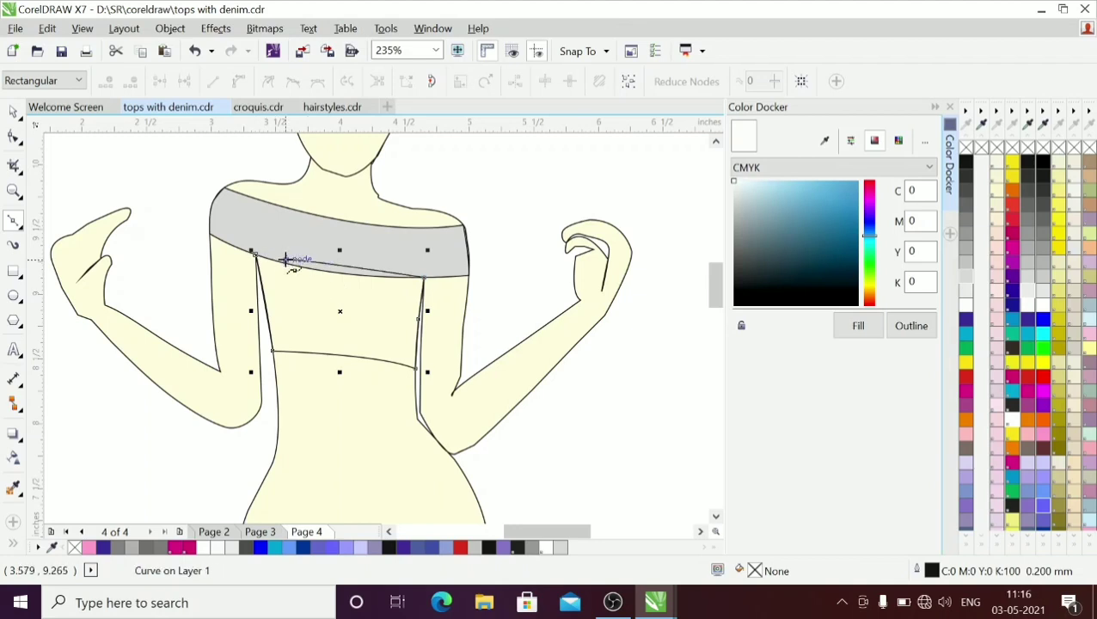
key("ctrl+z")
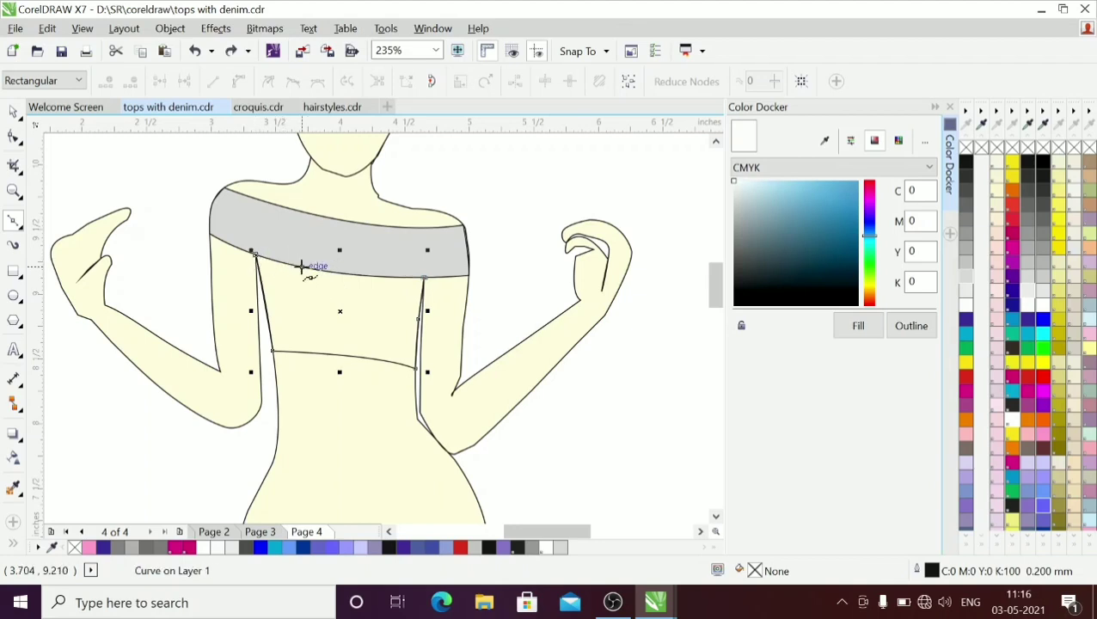
left_click(301, 267)
left_click(254, 255)
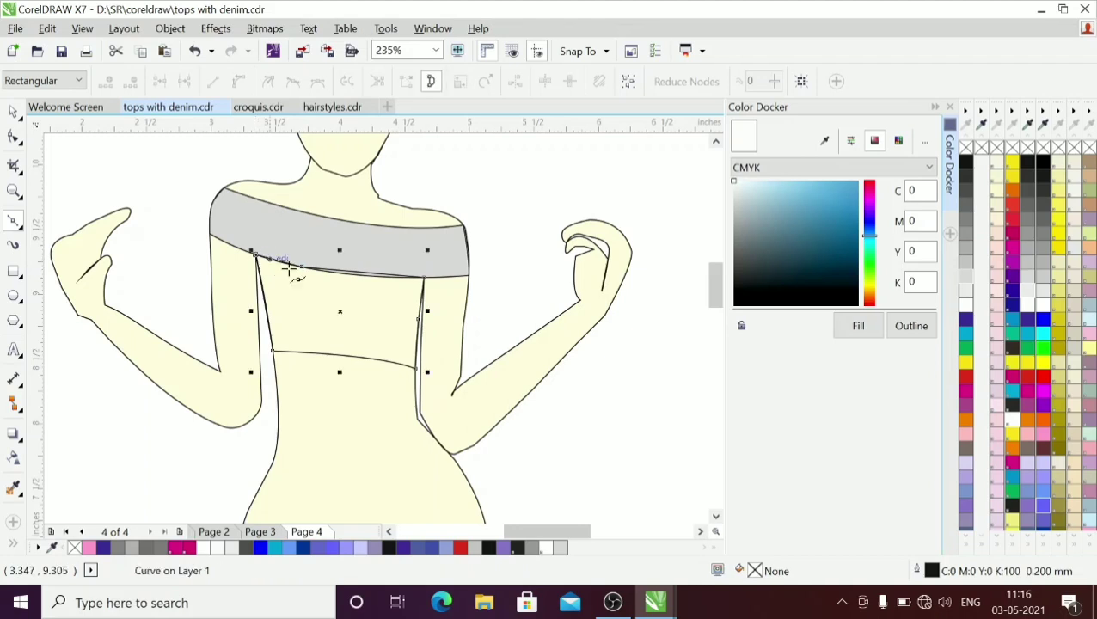
Step: Fill the bodice shape with 90% black
left_click(964, 182)
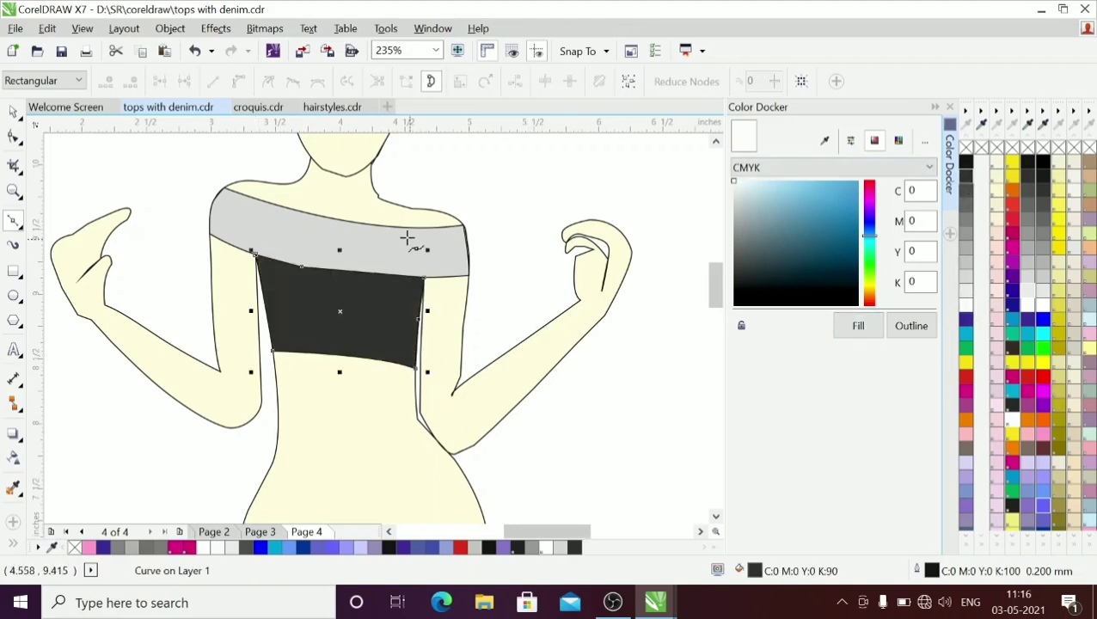
double_click(363, 255)
key("Delete")
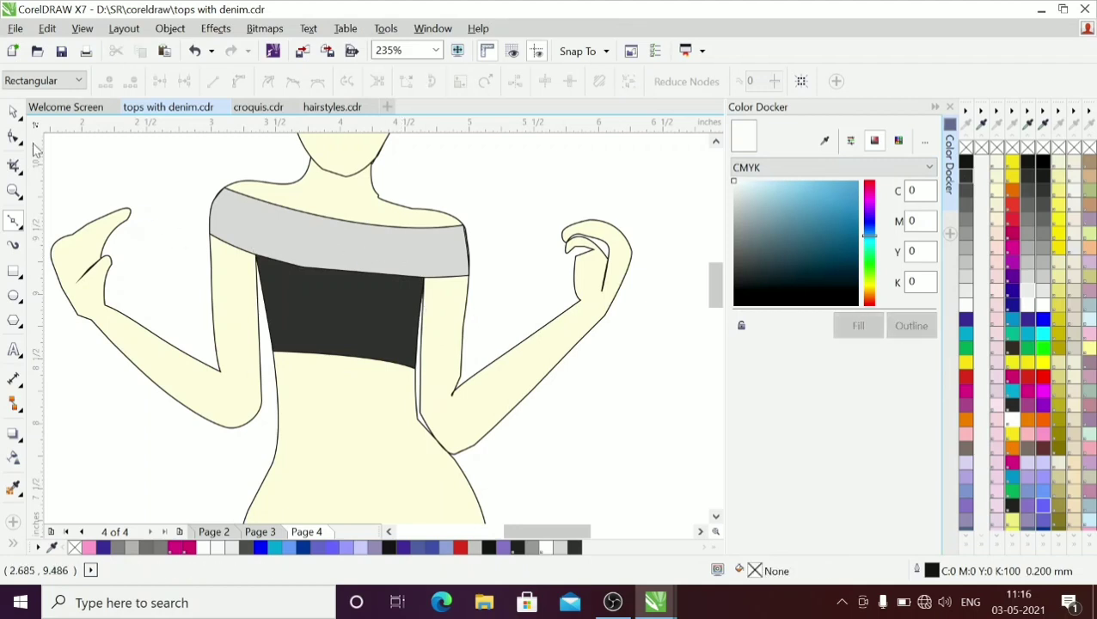
Step: Bring the light grey shoulder band in front of the dark bodice shape
left_click(13, 113)
left_click(283, 238)
right_click(283, 238)
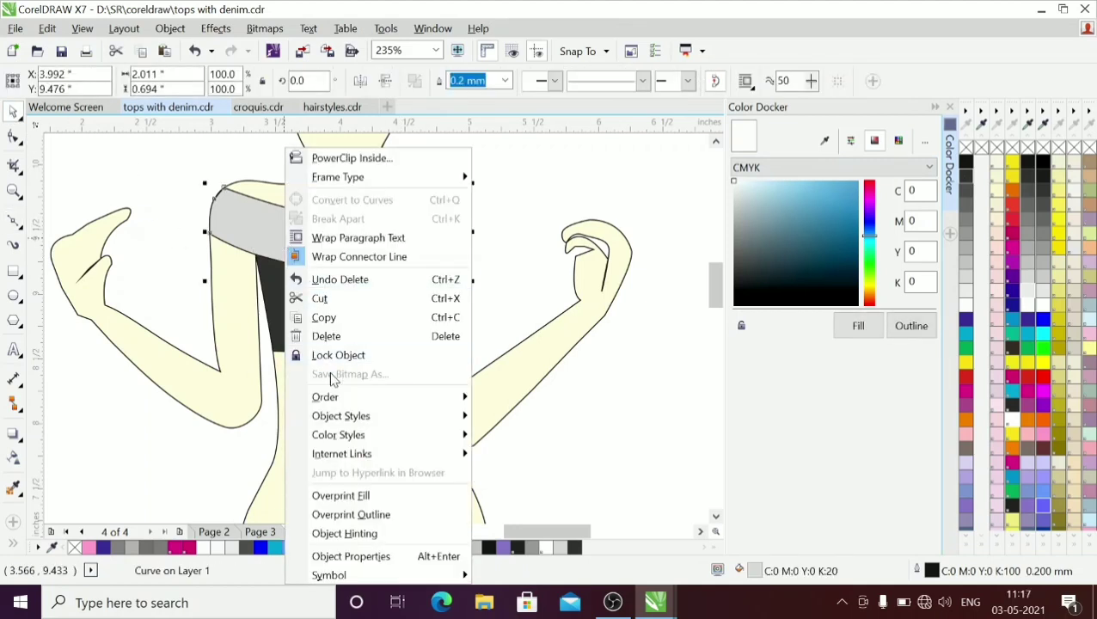
mouse_move(348, 398)
left_click(525, 398)
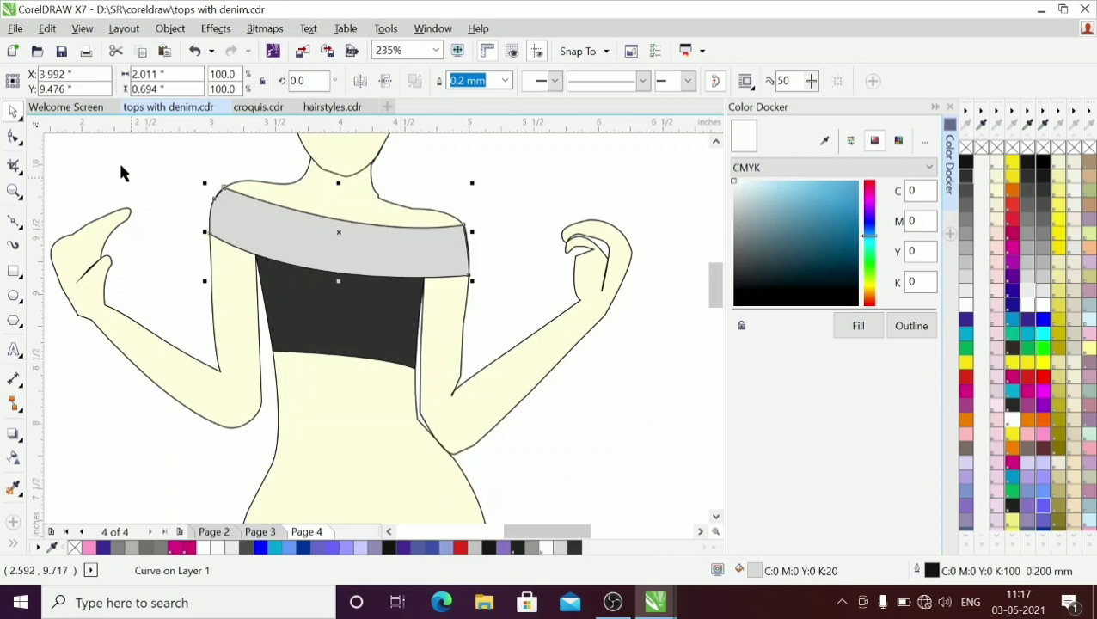
Step: Draw the flounce's Bézier outline from the band's left end down beside the upper arm, with a scalloped hem across the midriff
left_click(13, 220)
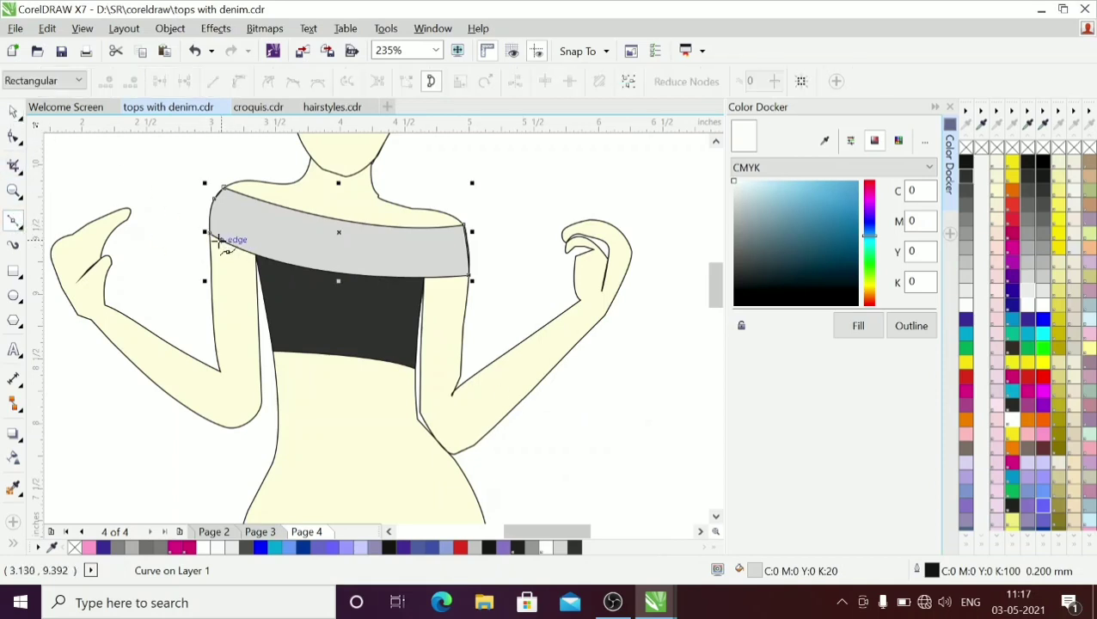
mouse_move(198, 319)
left_mouse_down()
mouse_move(208, 333)
mouse_move(201, 336)
mouse_move(221, 330)
left_mouse_up()
double_click(198, 319)
left_click_drag(254, 365, 301, 406)
mouse_move(344, 397)
left_mouse_down()
mouse_move(327, 386)
mouse_move(379, 396)
mouse_move(370, 410)
mouse_move(347, 401)
left_mouse_up()
key("ctrl+z")
key("ctrl+z")
left_click_drag(397, 406, 392, 418)
Step: Extend the scalloped hem up over the right upper arm to the flounce's outer right corner
left_click(427, 382)
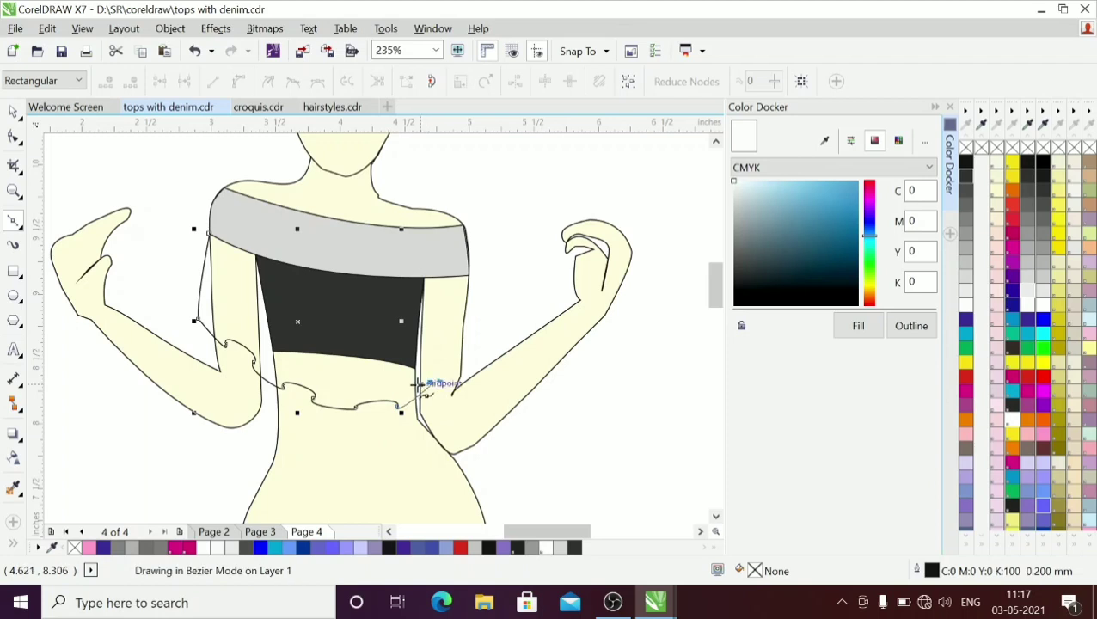
key("Escape")
key("ctrl+z")
left_click_drag(399, 399, 478, 349)
key("Escape")
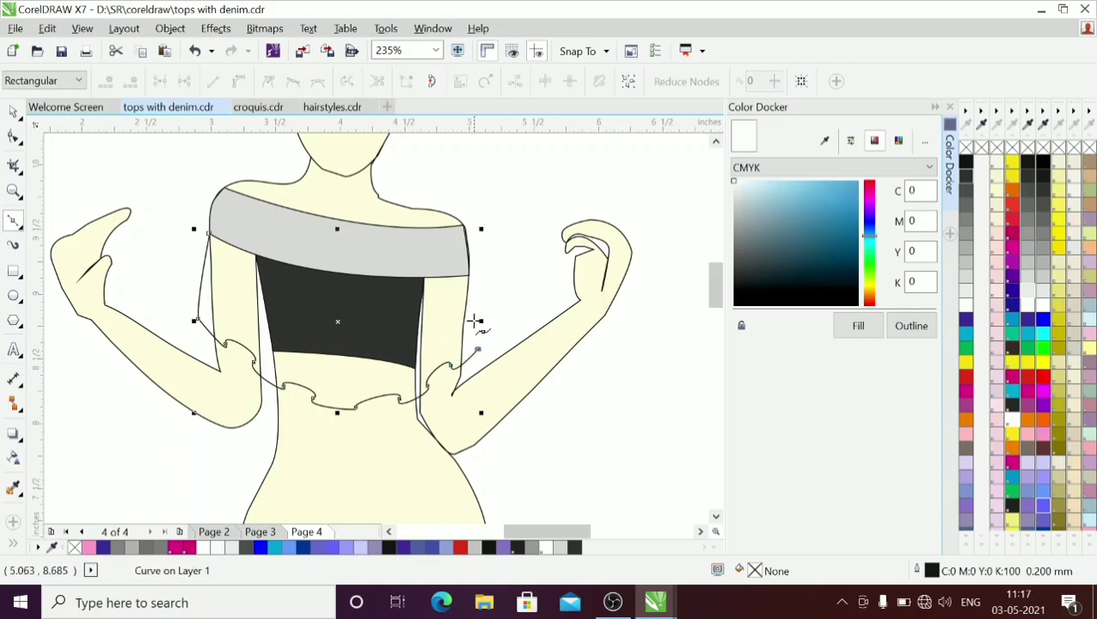
Step: Close the flounce outline along the grey band's lower edge and fill it with 70% black
left_click(384, 275)
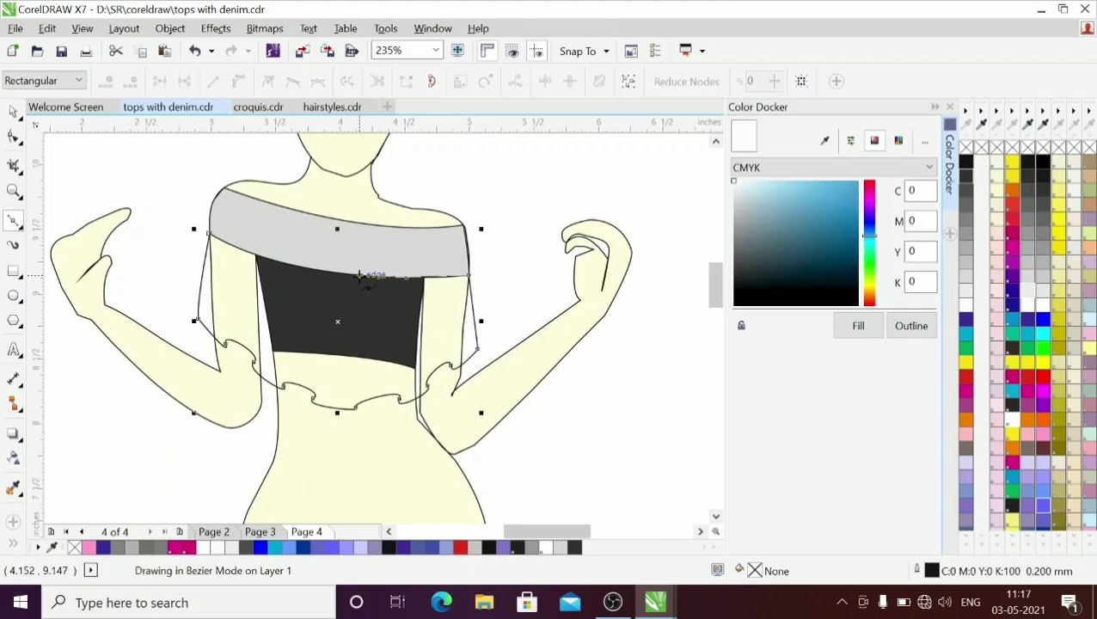
left_click(283, 262)
key("Escape")
left_click_drag(223, 242, 210, 234)
left_click(232, 243)
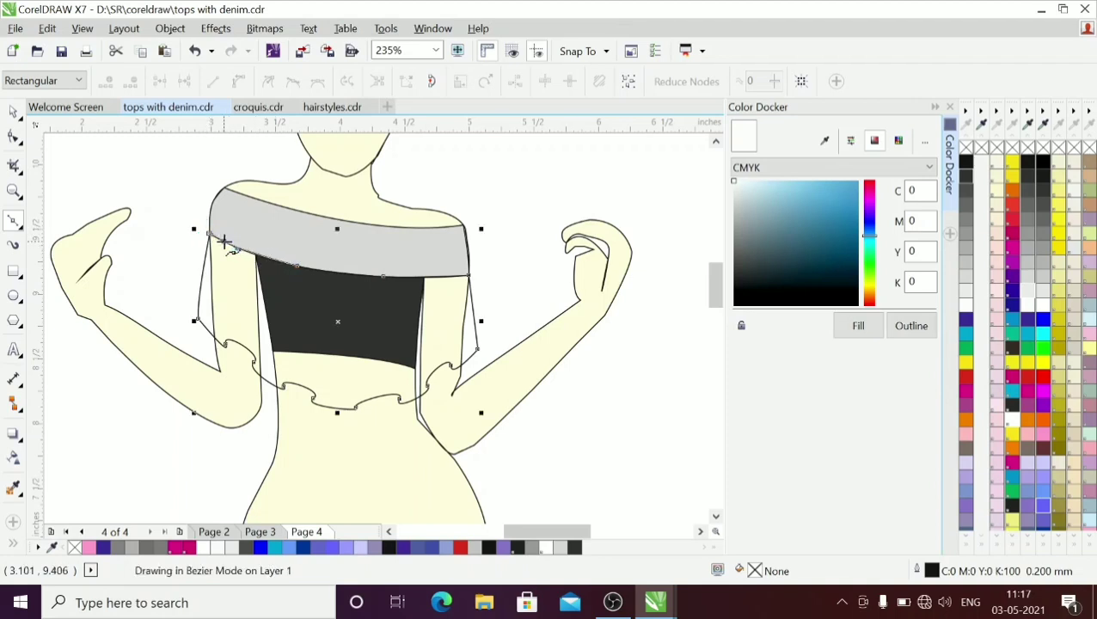
double_click(229, 240)
left_click(211, 233)
double_click(211, 233)
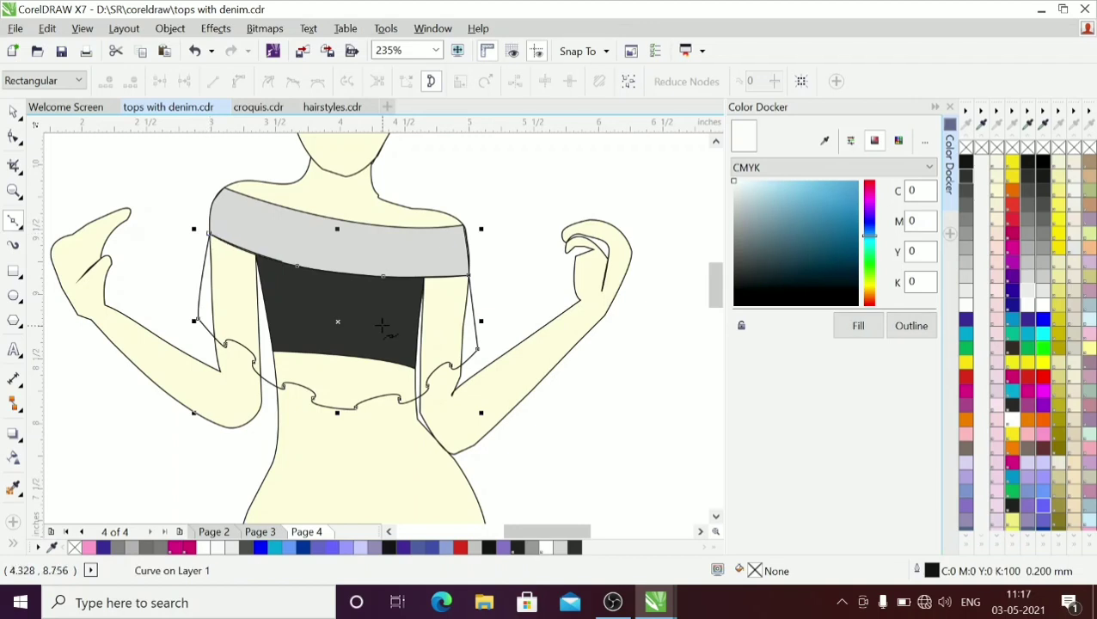
left_click(968, 220)
left_click(967, 211)
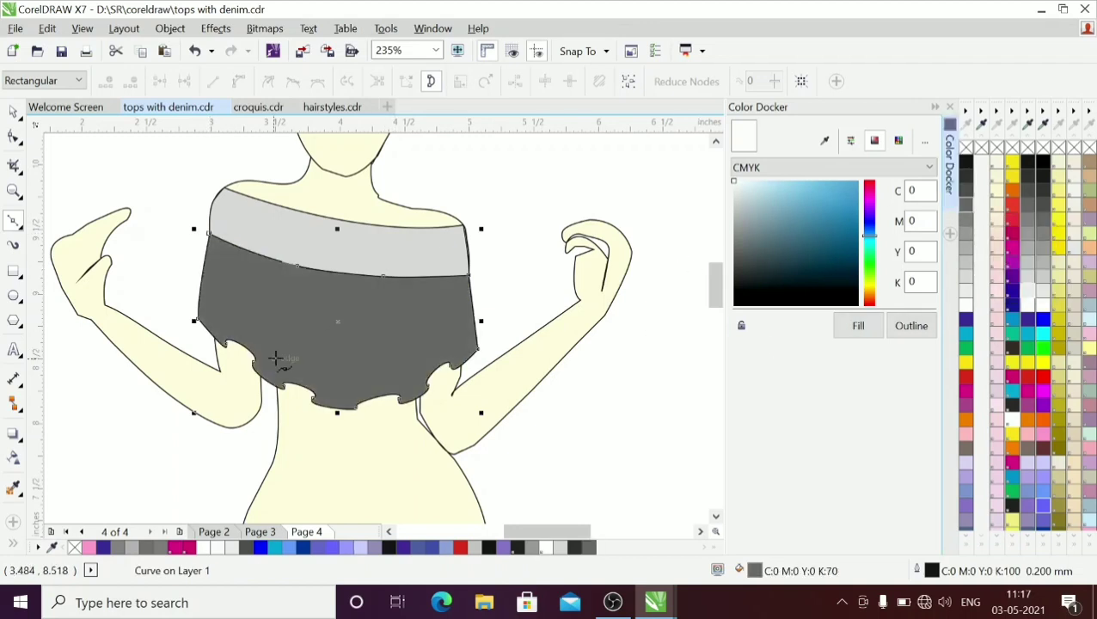
Step: Apply a linear transparency across the flounce from left to right, extending its fully transparent end far beyond the right arm
left_click(14, 460)
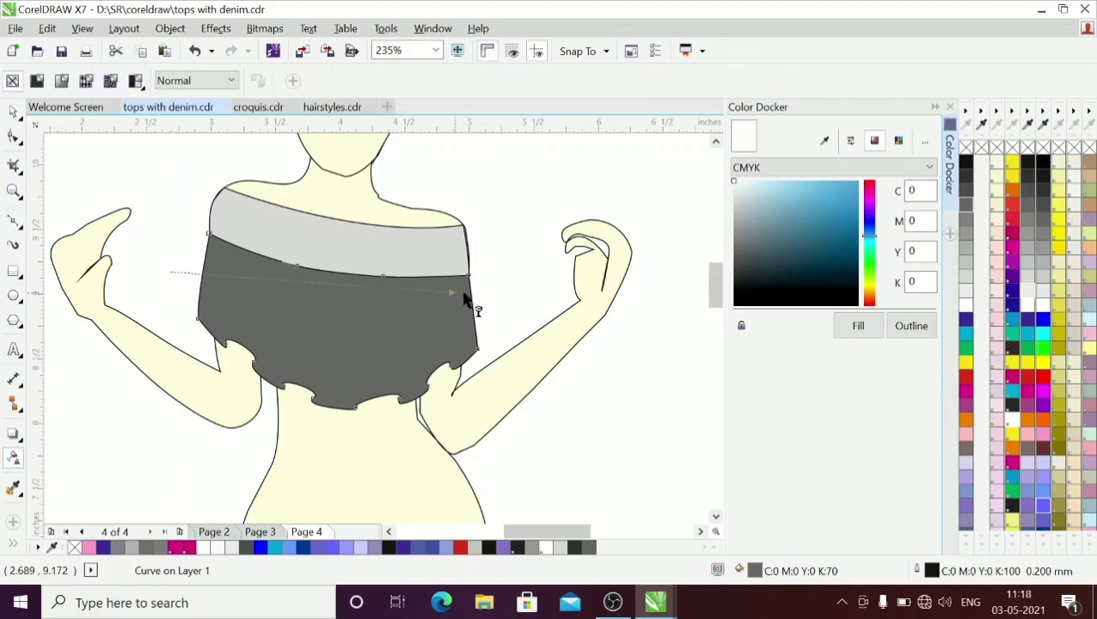
left_click_drag(464, 299, 698, 269)
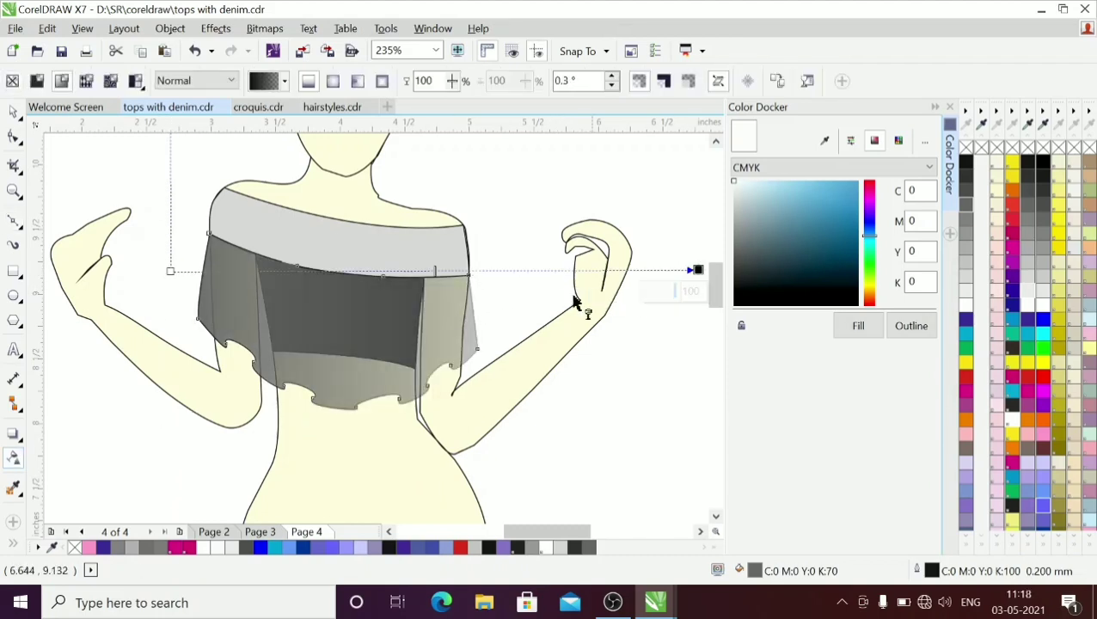
mouse_move(169, 272)
left_mouse_down()
mouse_move(90, 265)
mouse_move(184, 274)
mouse_move(170, 274)
left_mouse_up()
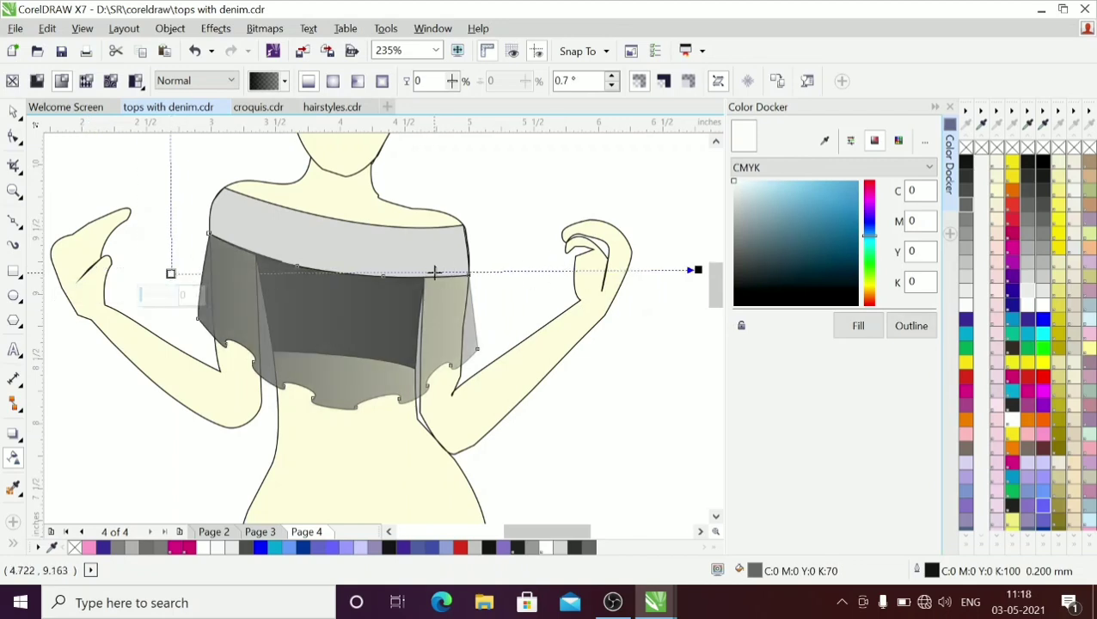
left_click_drag(698, 269, 951, 249)
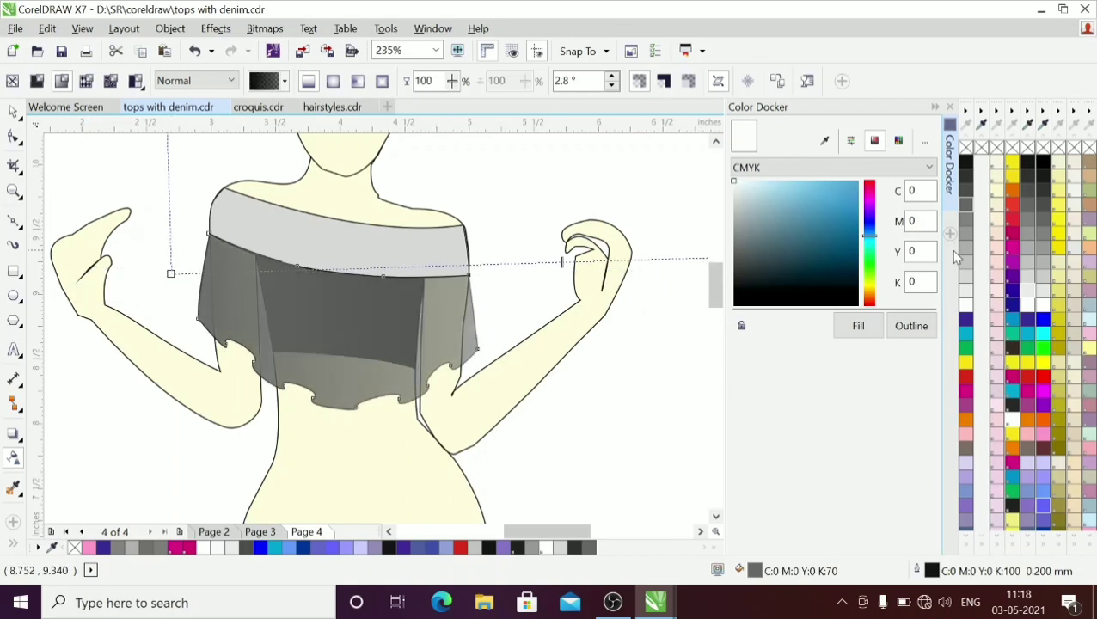
left_click(507, 240)
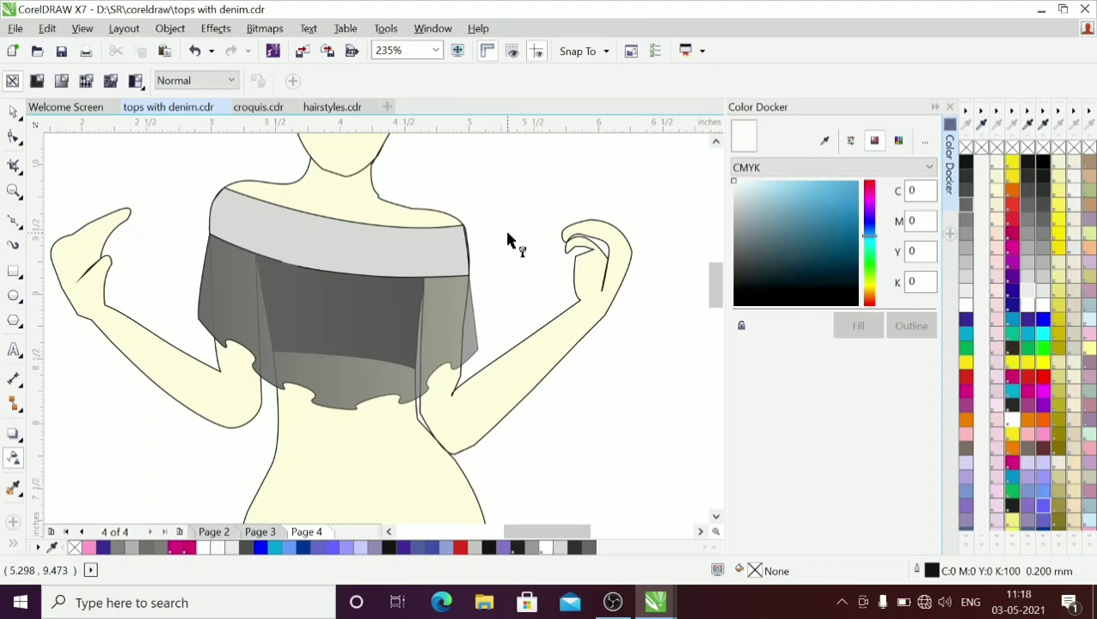
Step: Flare the flounce by moving its lower left and lower right corner nodes outwards and slightly up
left_click(13, 139)
left_click(206, 335)
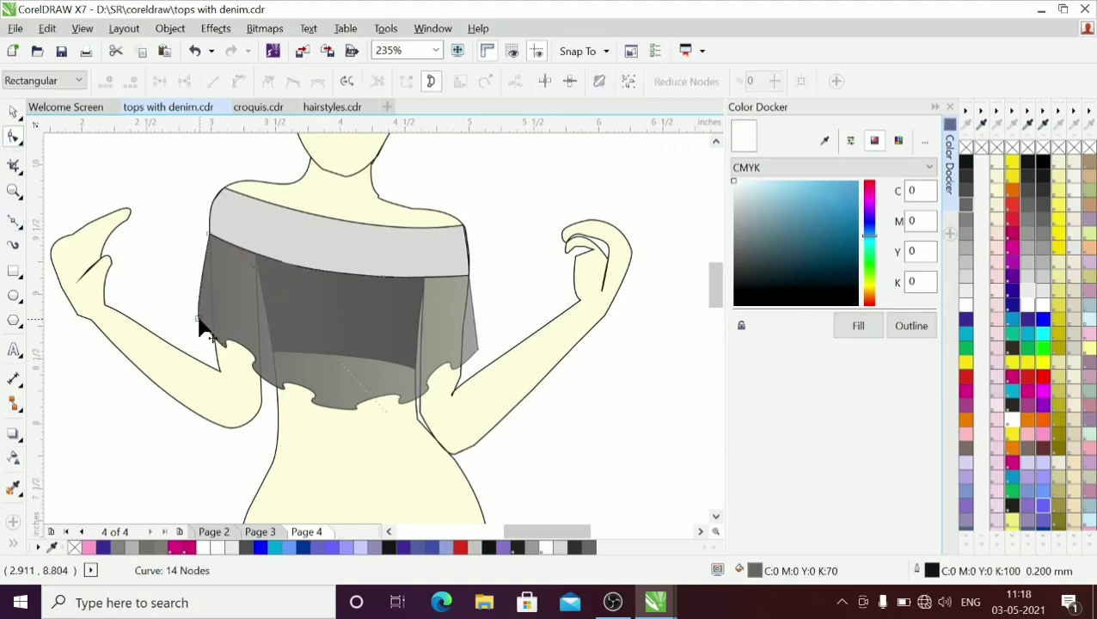
left_click_drag(198, 320, 182, 312)
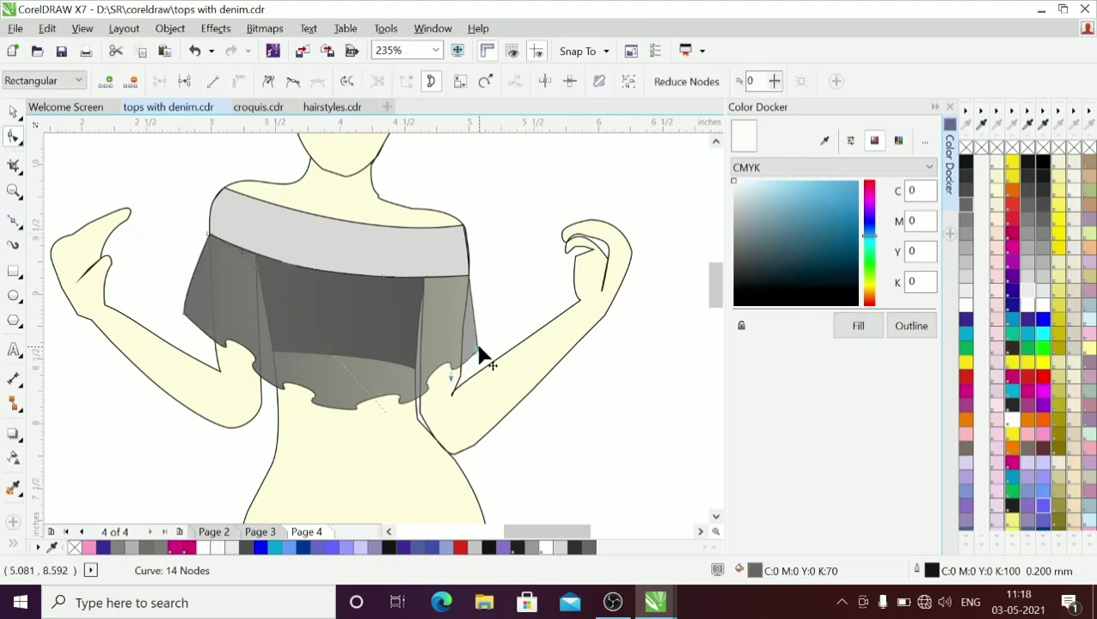
left_click_drag(480, 356, 499, 334)
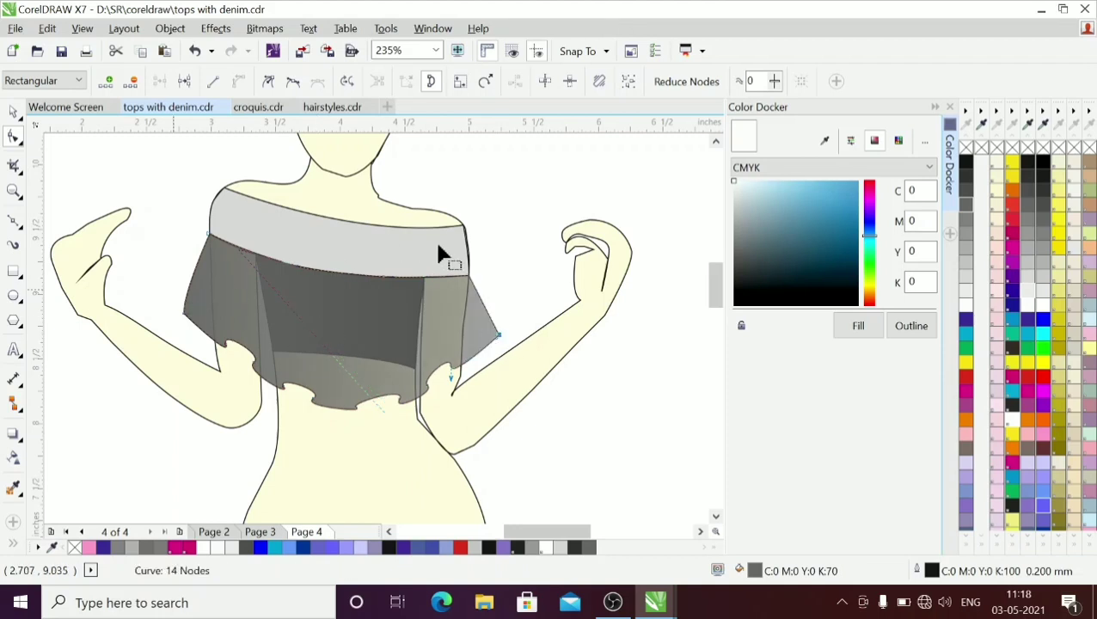
double_click(466, 250)
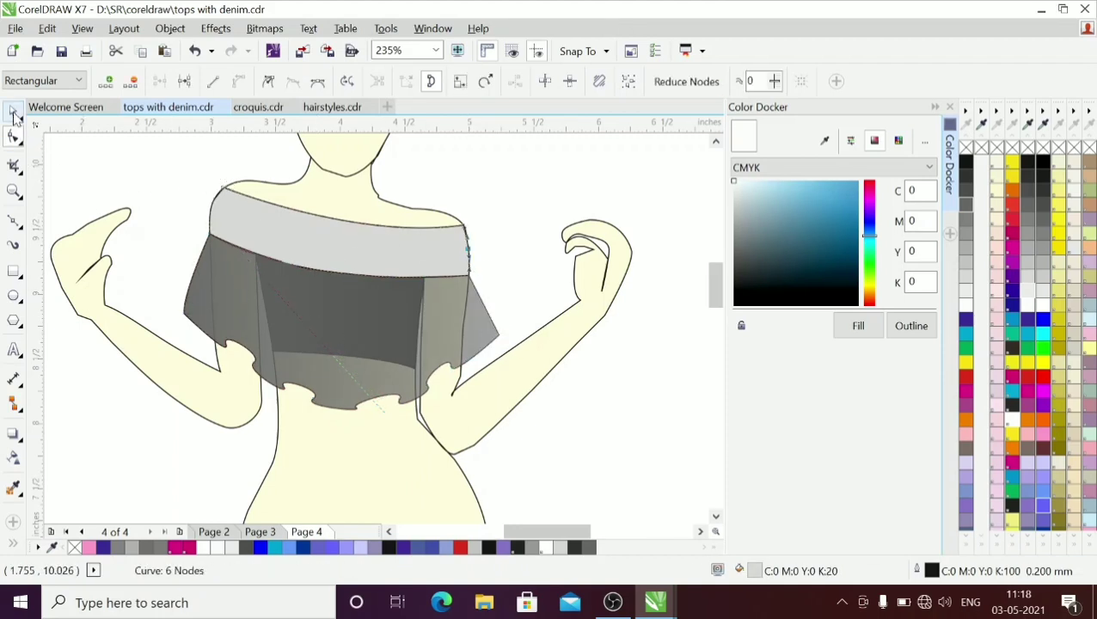
key("space")
left_click(121, 194)
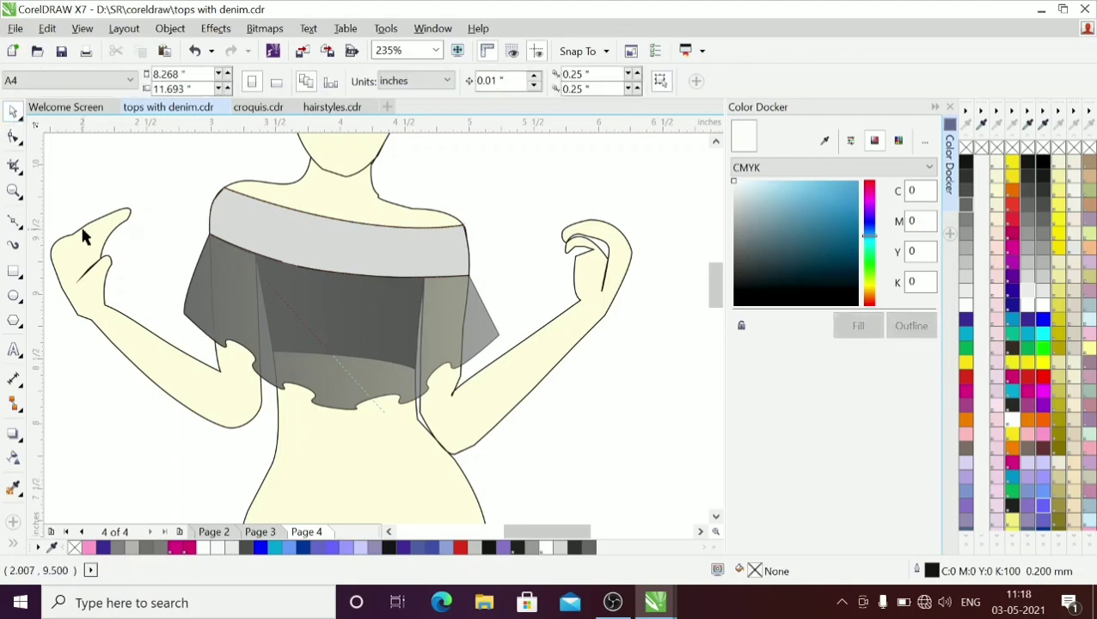
Step: Draw a 3-point curve fold line about 0.27 by 0.65 inches on the flounce's left side, between the band and the hem
left_click(24, 234)
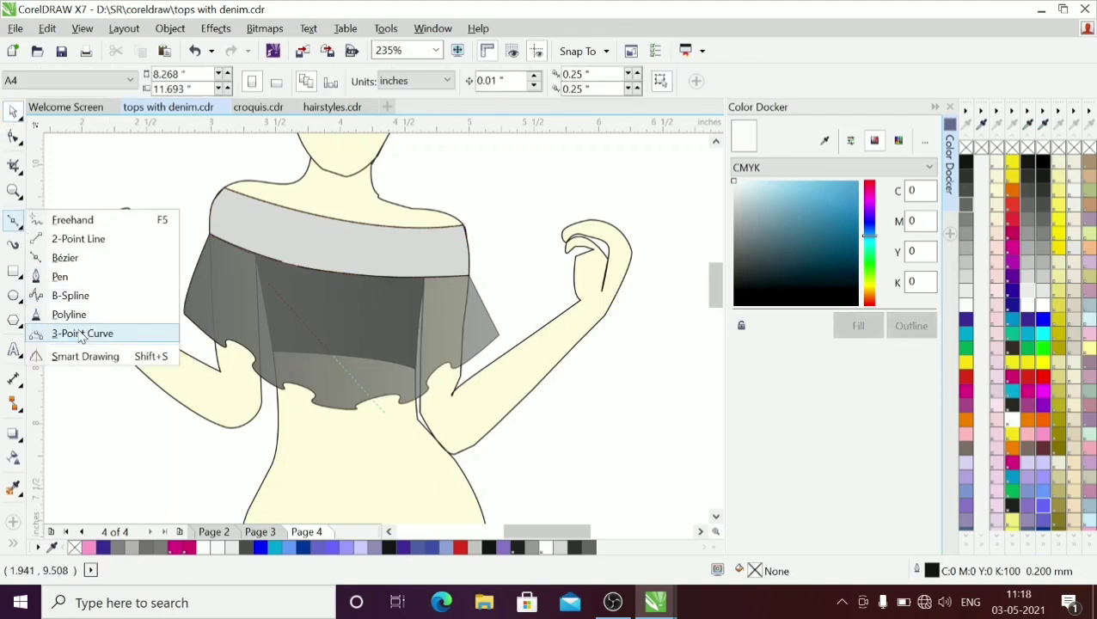
left_click(73, 331)
left_click_drag(234, 279, 236, 245)
left_click(211, 296)
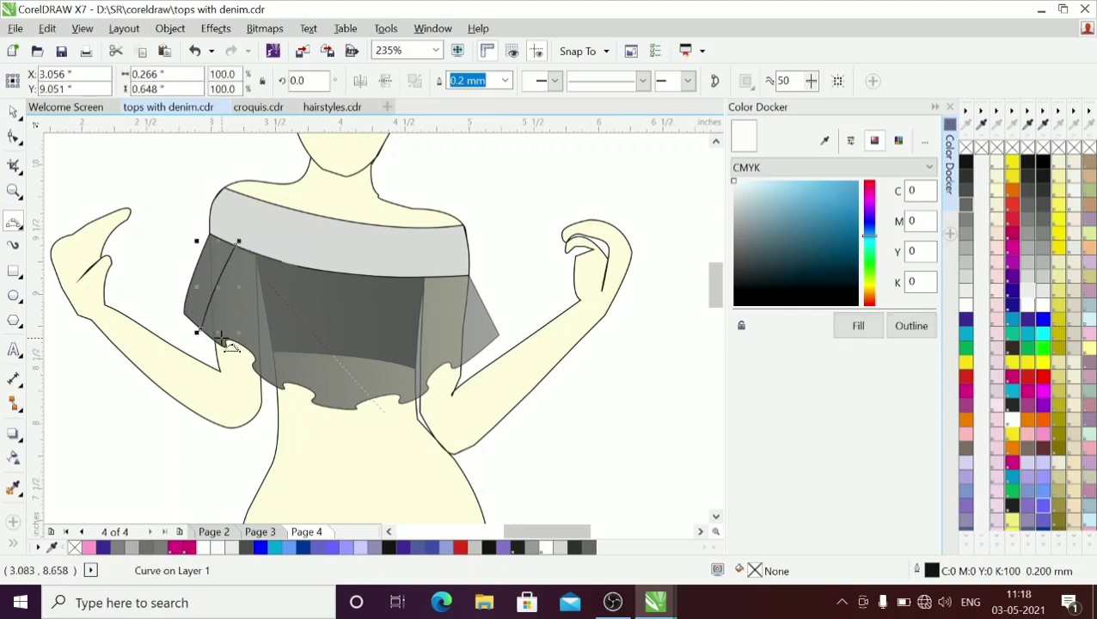
left_click_drag(226, 342, 250, 293)
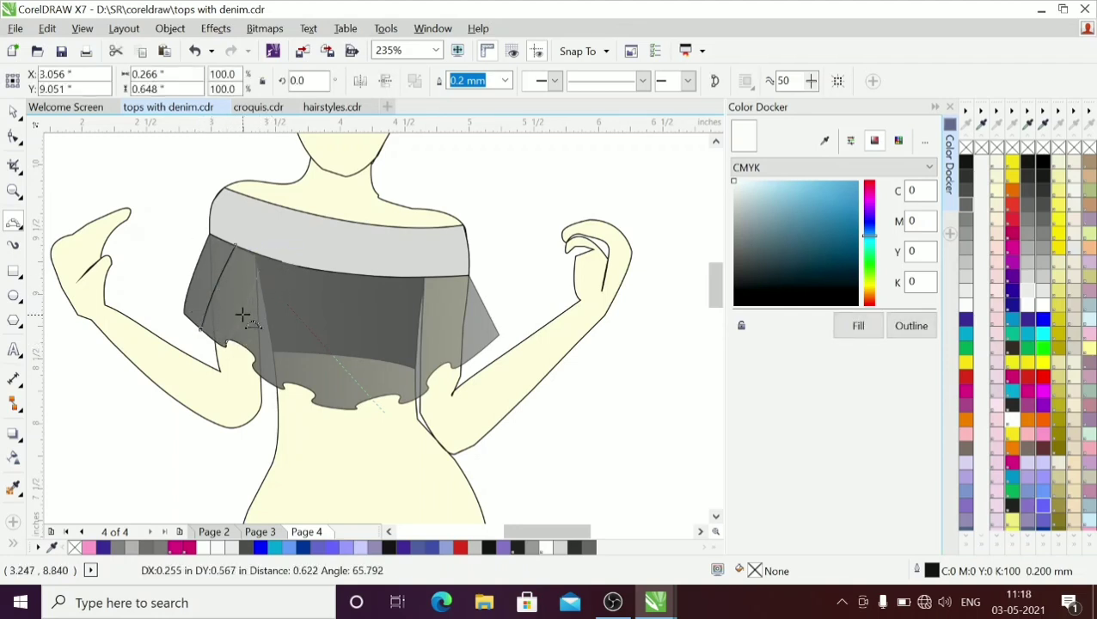
left_click(244, 318)
key("Escape")
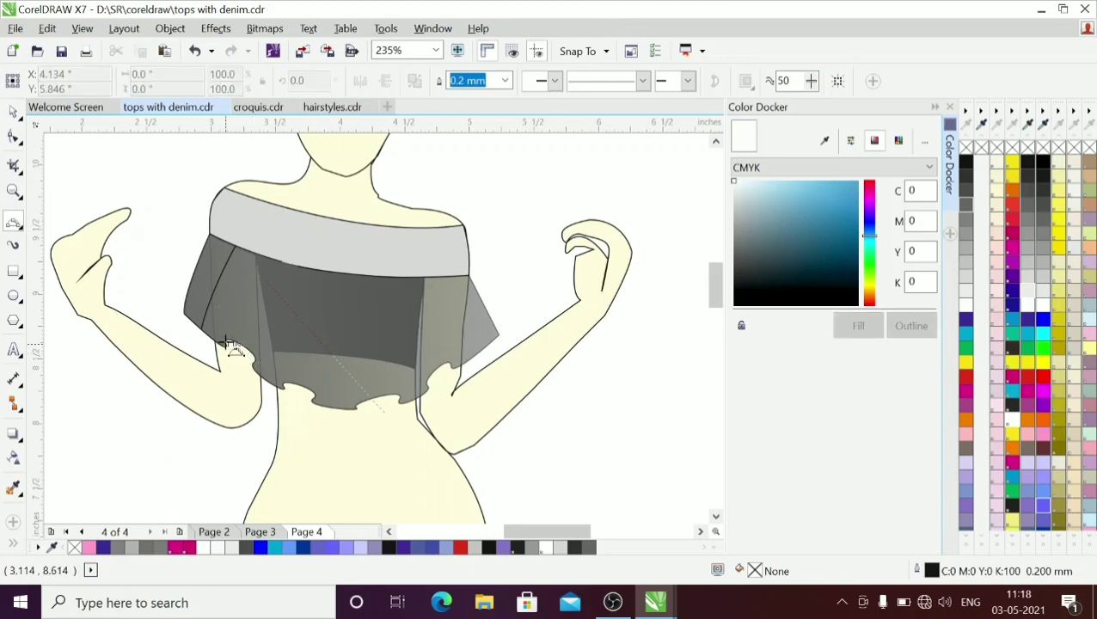
Step: Draw three more 3-point curve fold lines across the left half of the flounce, about 0.52, 0.68 and 0.78 inches tall
left_click_drag(225, 343, 252, 277)
left_click(229, 331)
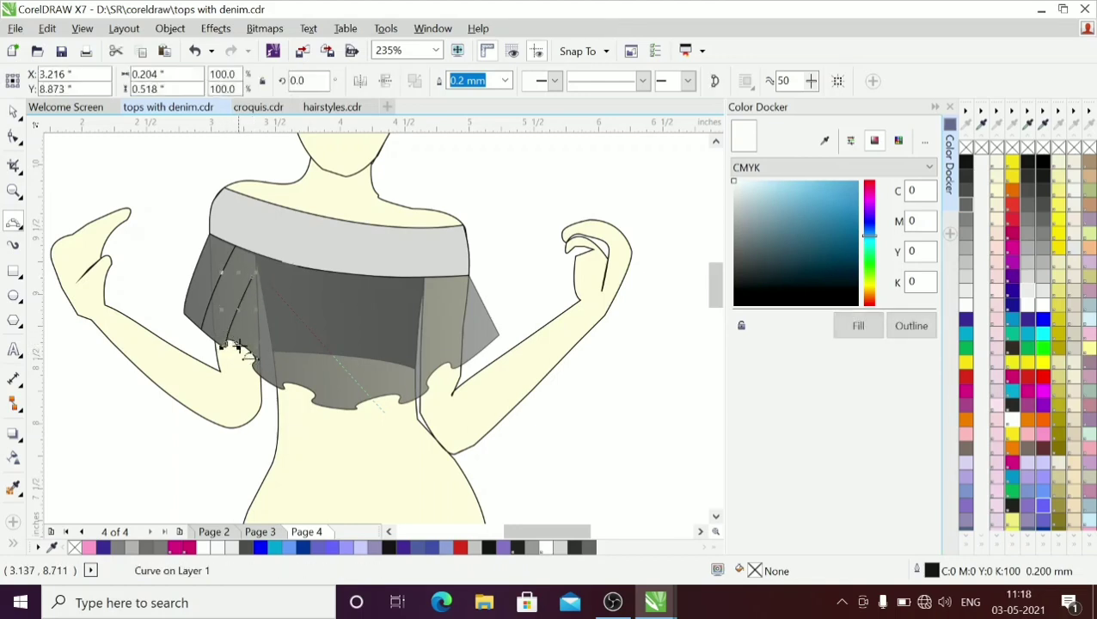
left_click_drag(255, 360, 270, 271)
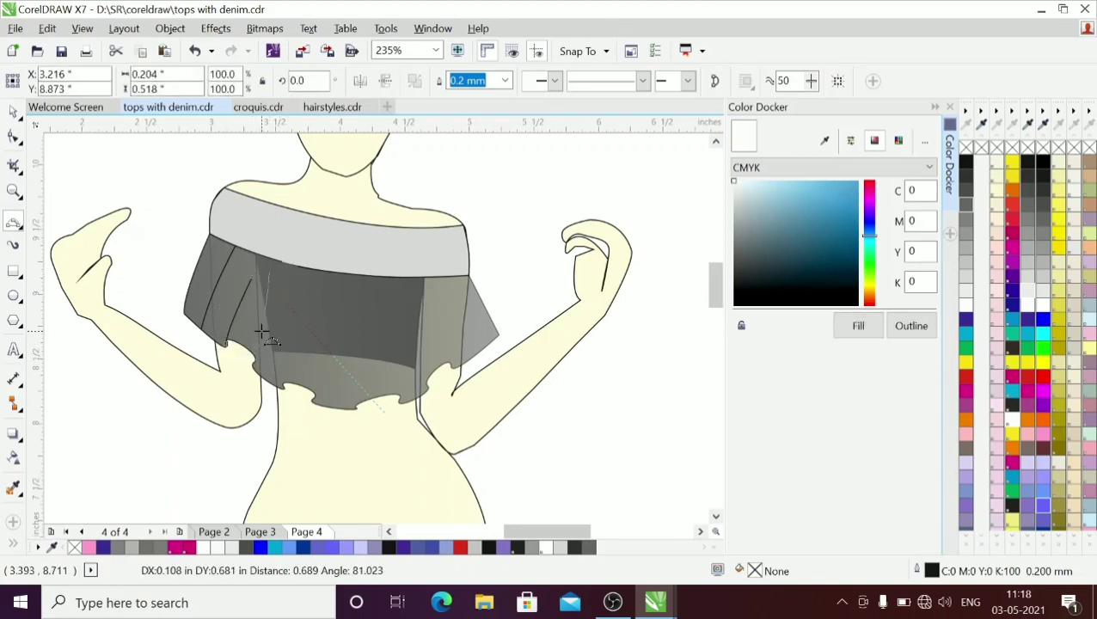
left_click(271, 368)
left_click_drag(283, 387, 294, 287)
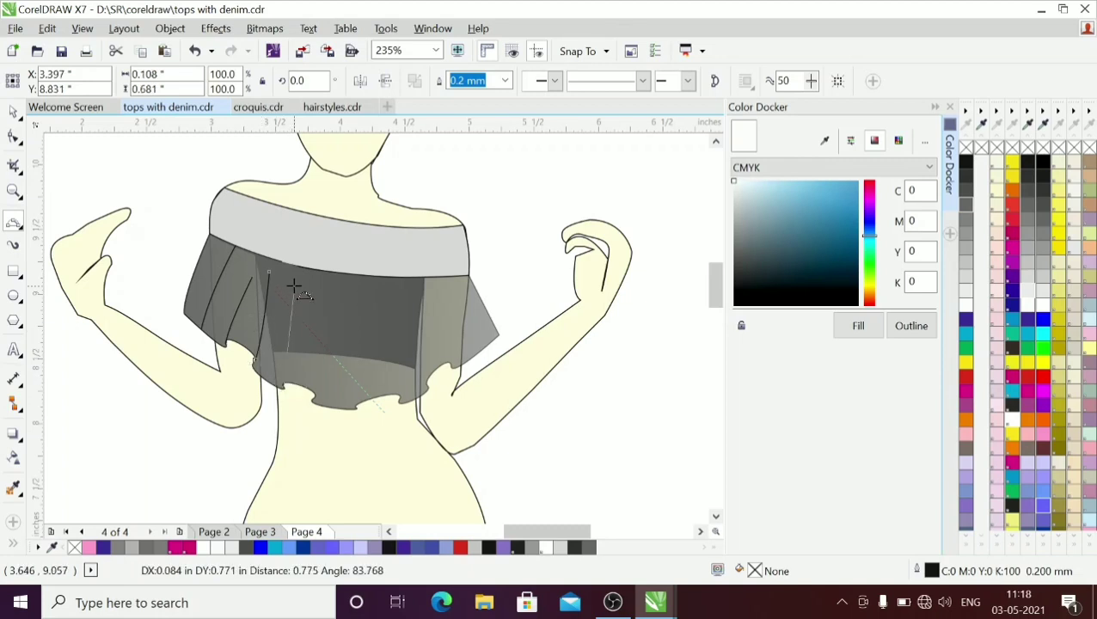
left_click(282, 369)
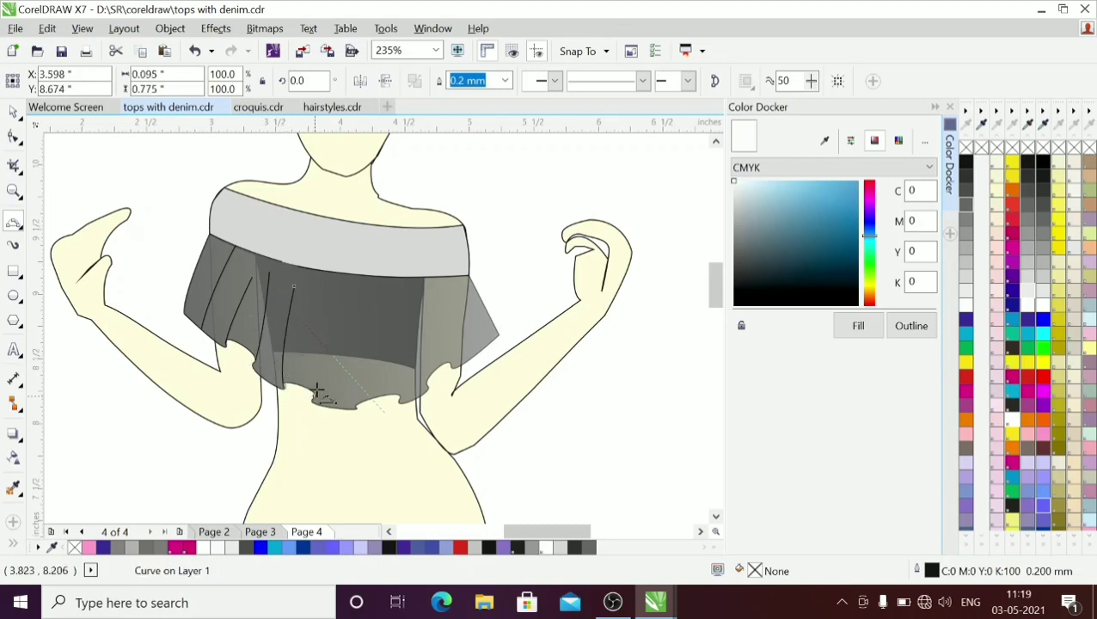
Step: Draw three 3-point curve fold lines up from the scalloped hem at the flounce's centre, about 0.73, 0.97 and 0.92 inches tall
left_click_drag(318, 391, 319, 301)
left_click(319, 368)
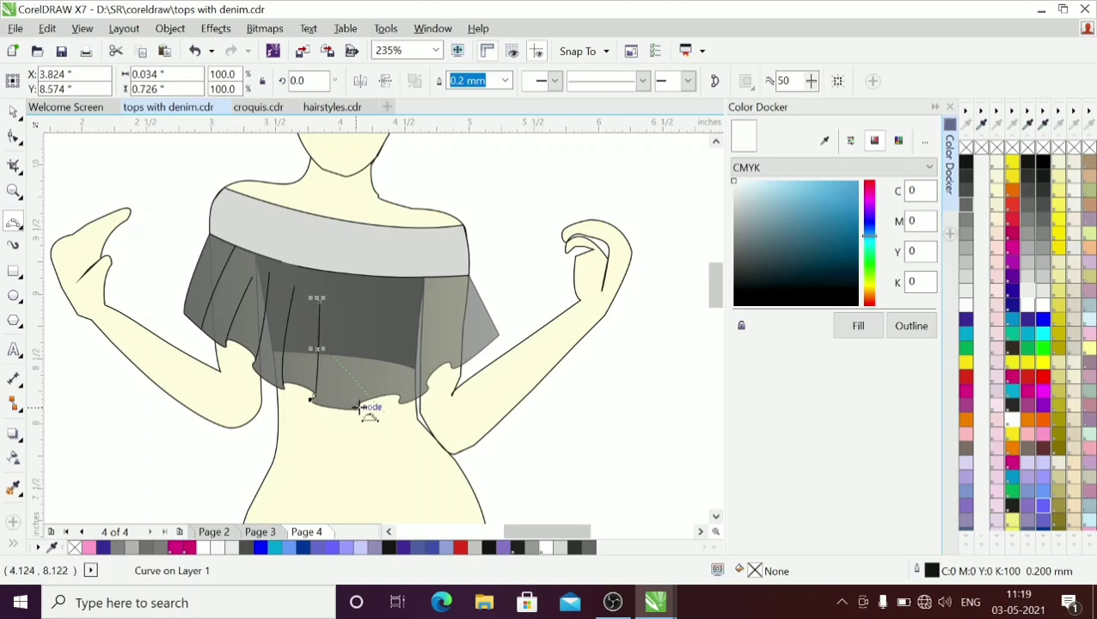
left_click_drag(355, 406, 354, 277)
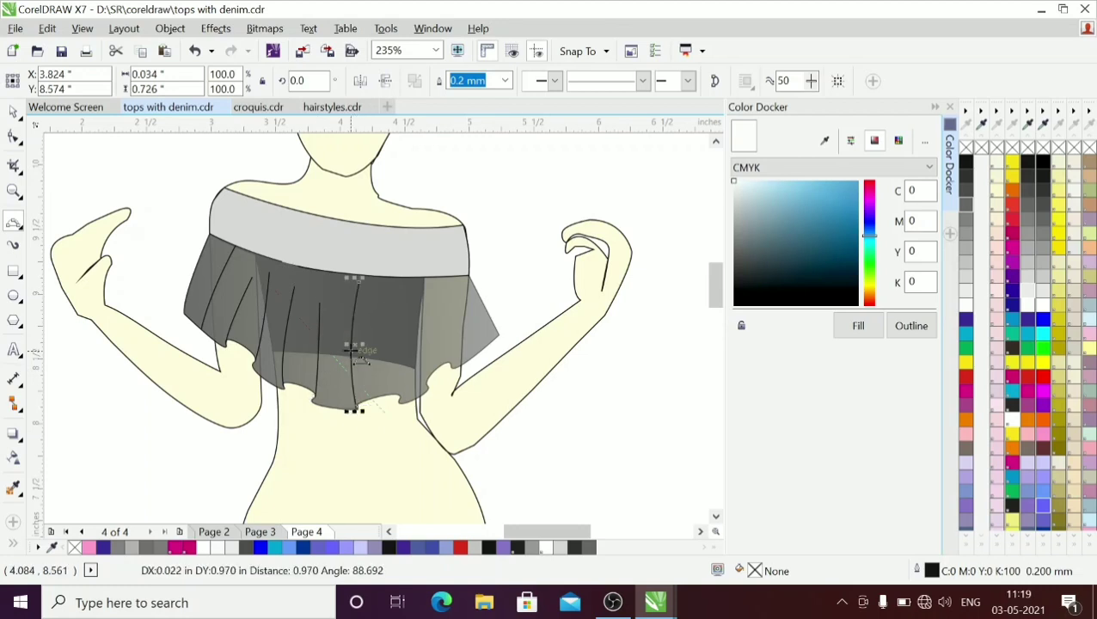
left_click(356, 368)
left_click_drag(401, 395, 391, 274)
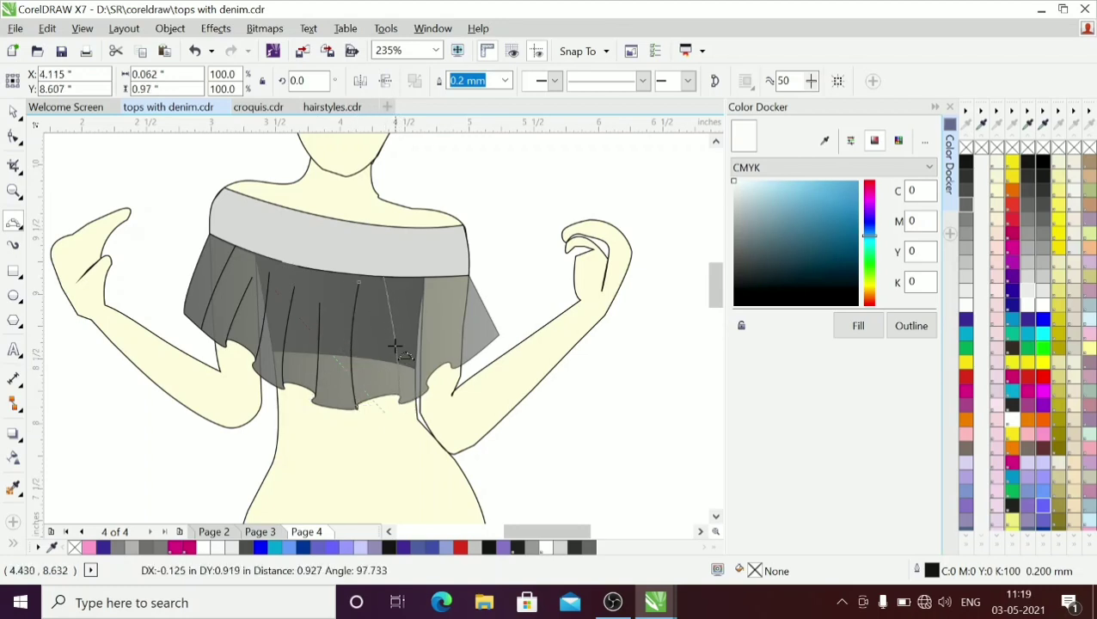
left_click(394, 361)
Step: Draw three slanted 3-point curve fold lines on the flounce's right side, the first two about 0.84 and 0.60 inches tall
left_click_drag(428, 388, 406, 279)
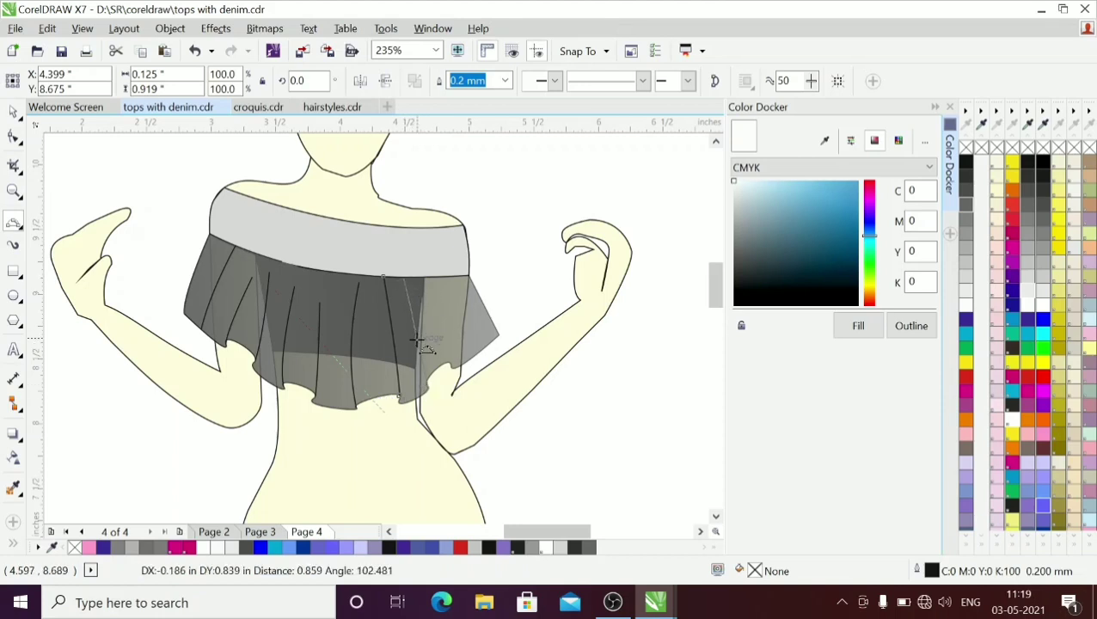
left_click(451, 365)
left_click_drag(451, 365, 424, 287)
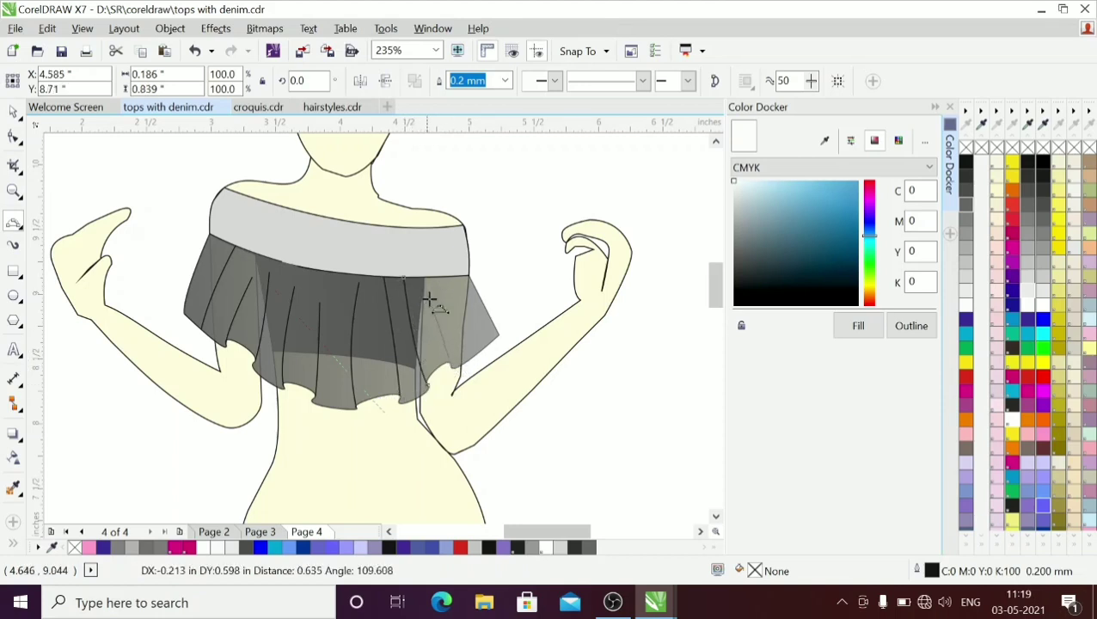
left_click(445, 342)
left_click_drag(476, 354, 448, 282)
left_click(467, 320)
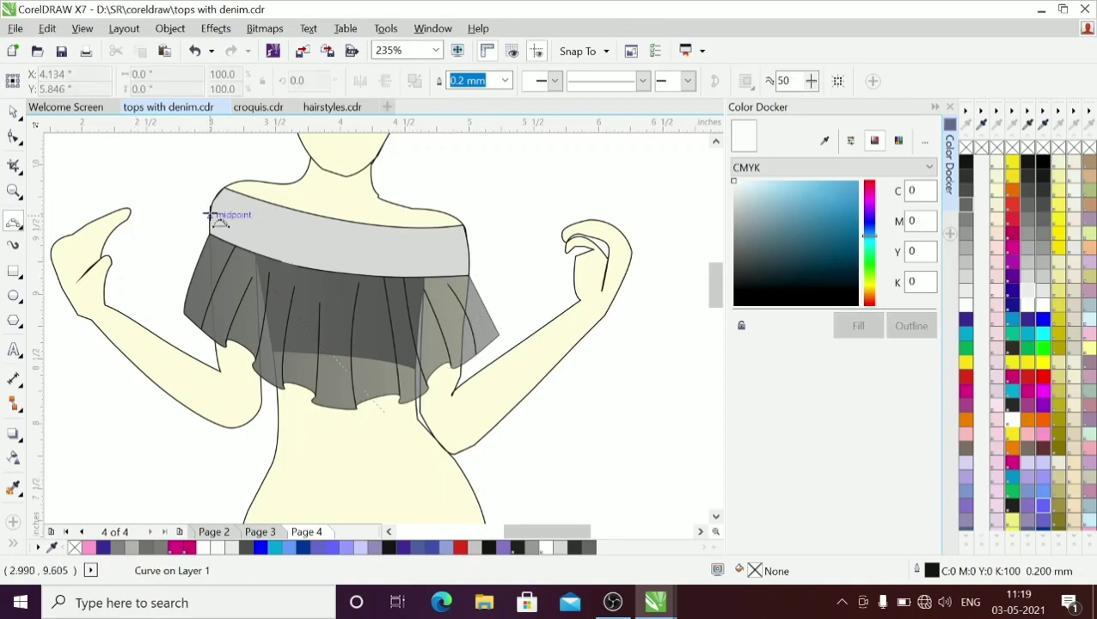
Step: Draw a Bezier zigzag line about 1.93 by 0.36 inches along the grey band's upper edge, from the left shoulder to the right
left_click(14, 191)
left_click(309, 237)
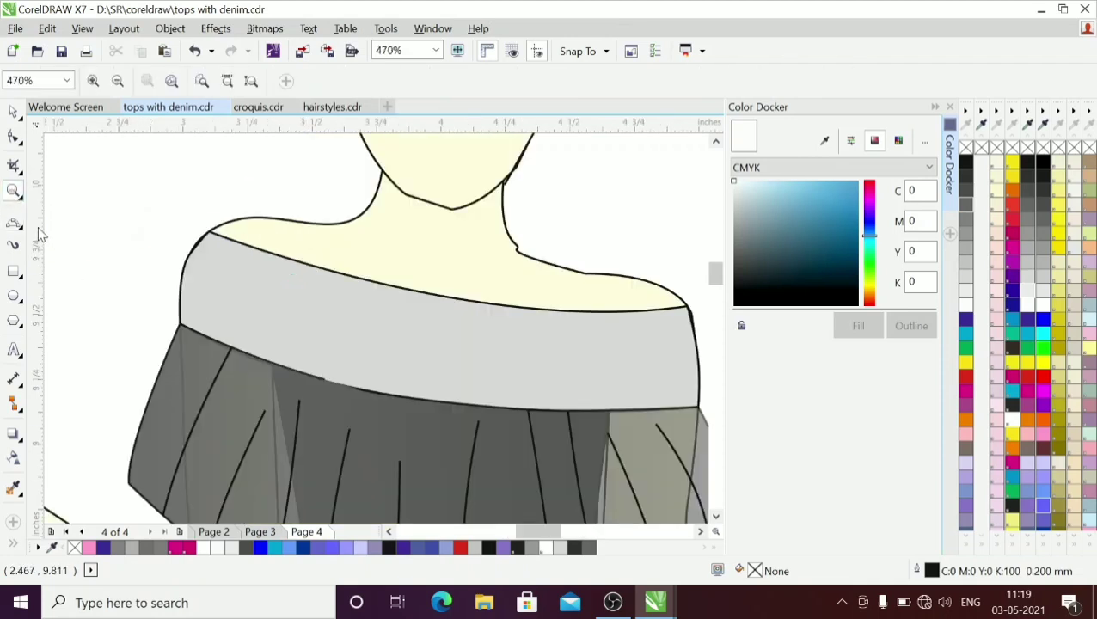
left_click(14, 244)
left_click(69, 256)
left_click(194, 248)
left_click(220, 235)
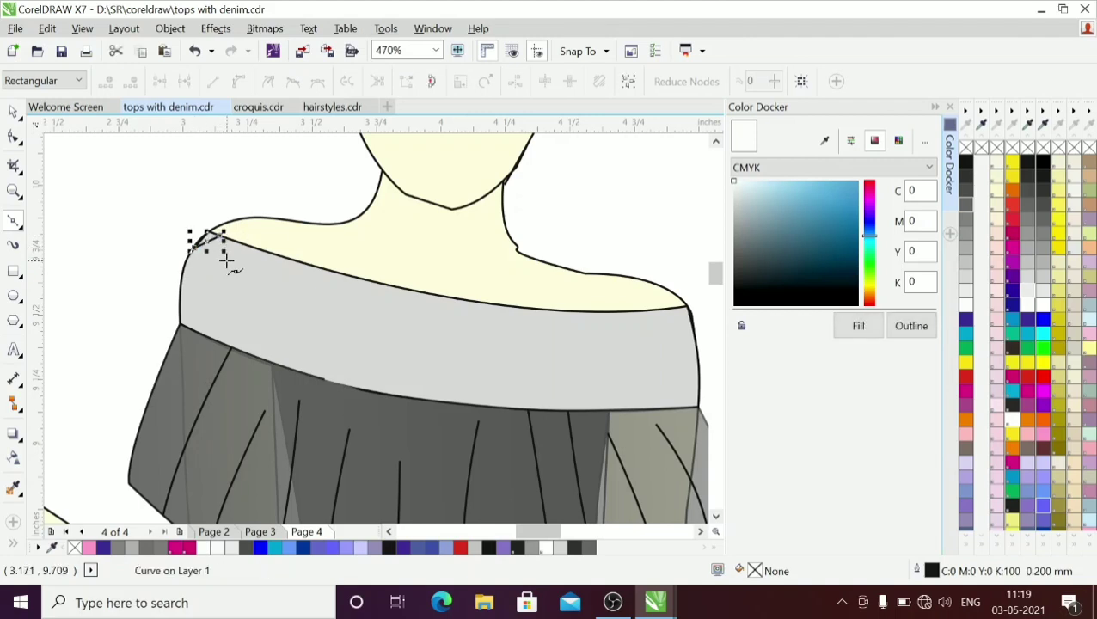
left_click(227, 262)
left_click(250, 247)
left_click(261, 272)
left_click(289, 257)
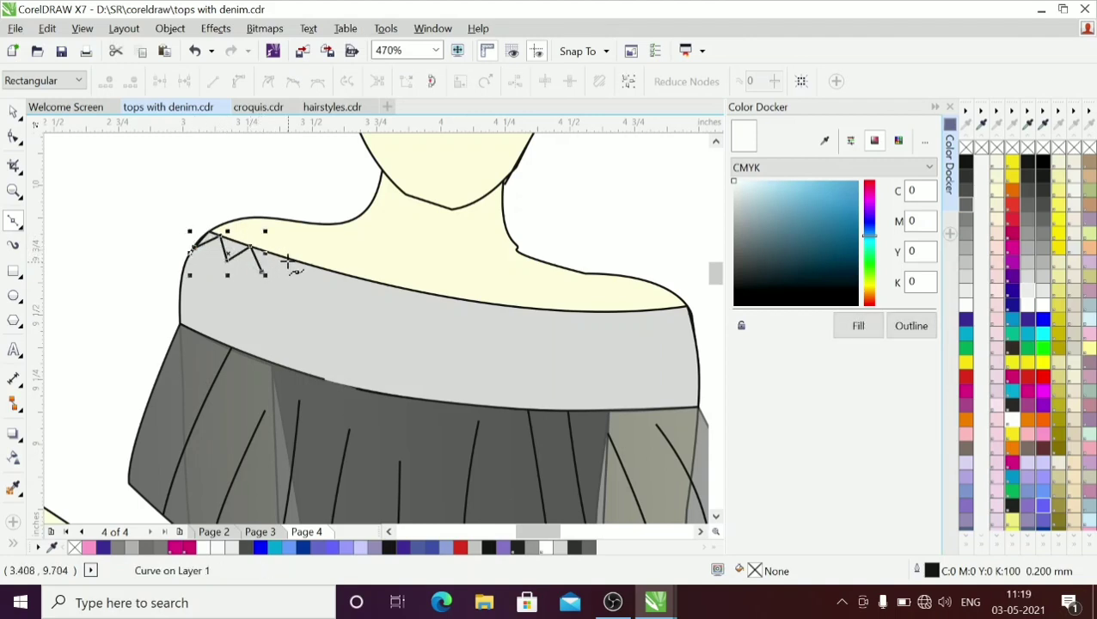
left_click(301, 282)
left_click(325, 270)
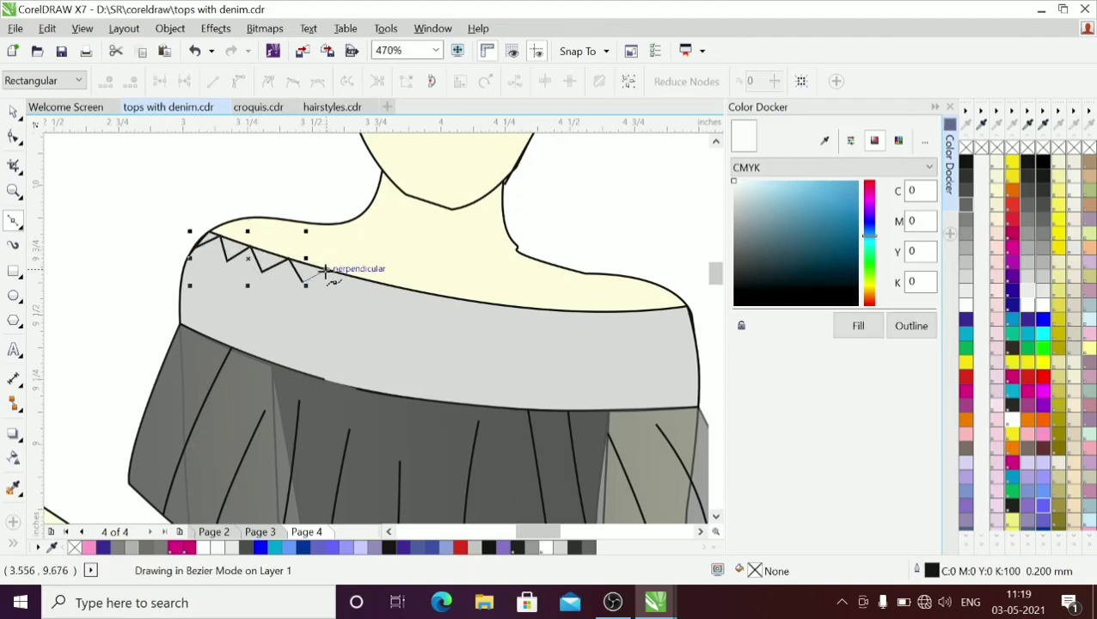
left_click(339, 294)
left_click(365, 280)
left_click(391, 305)
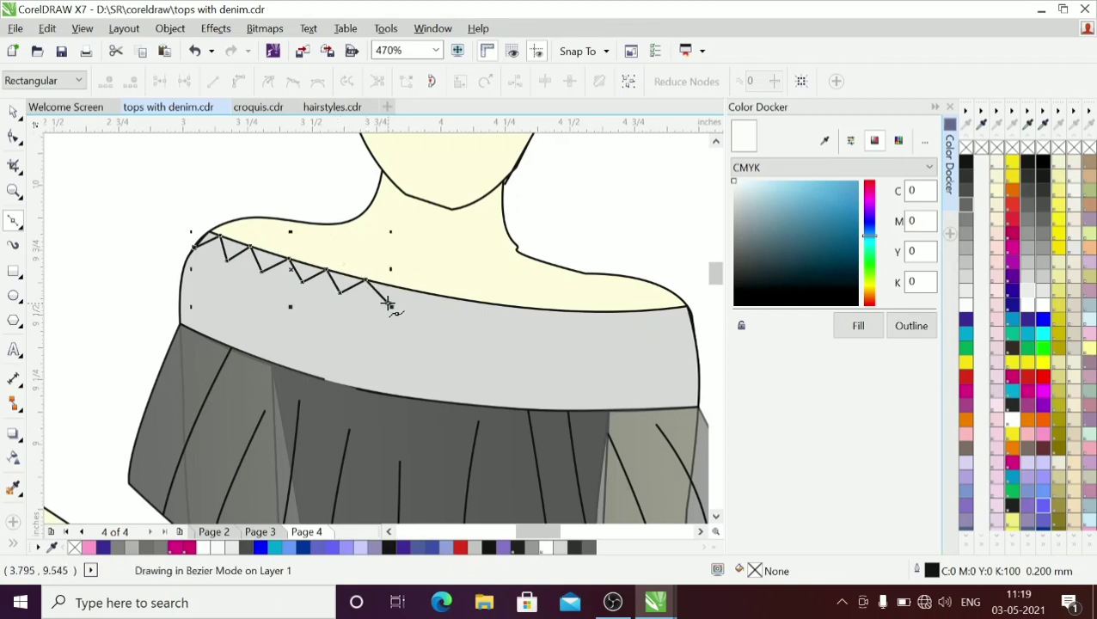
left_click(417, 292)
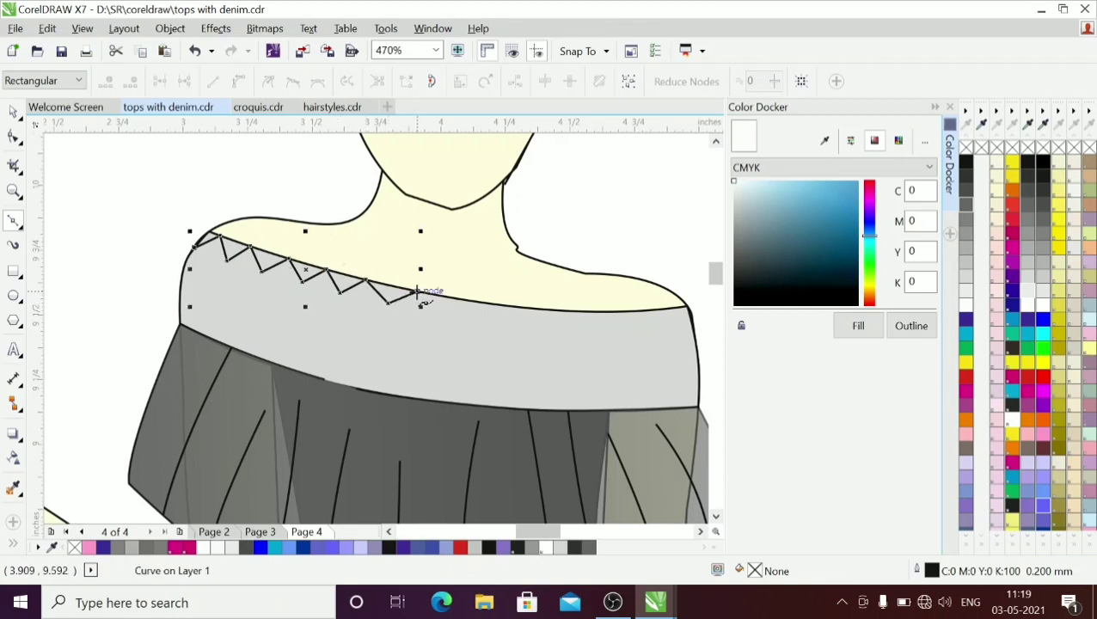
left_click(431, 314)
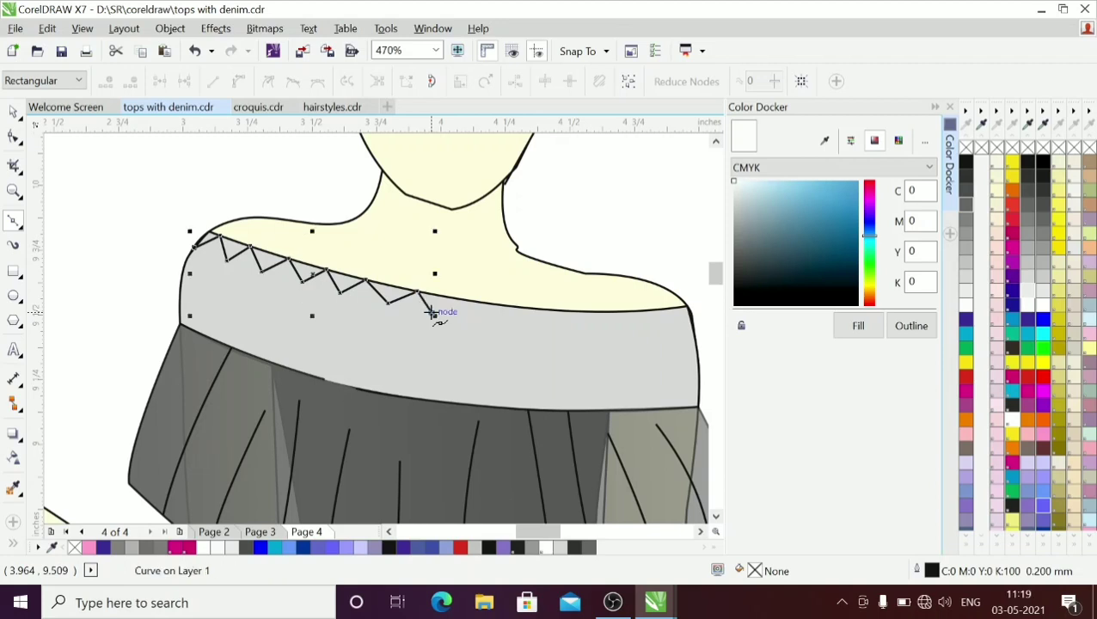
left_click(458, 299)
left_click(472, 317)
left_click(497, 305)
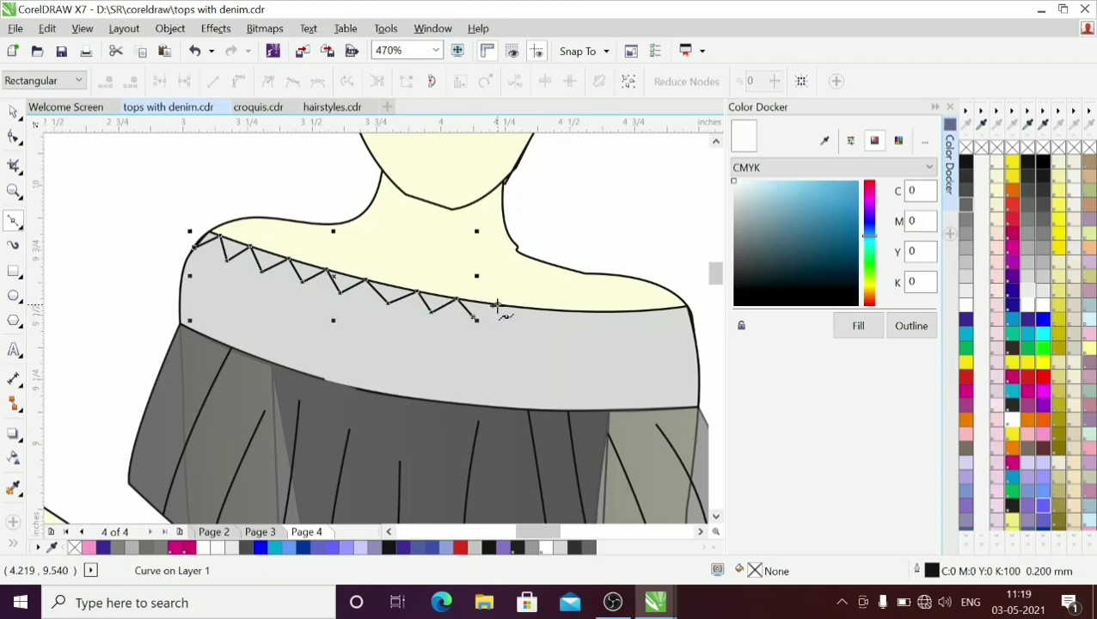
left_click(521, 326)
left_click(538, 313)
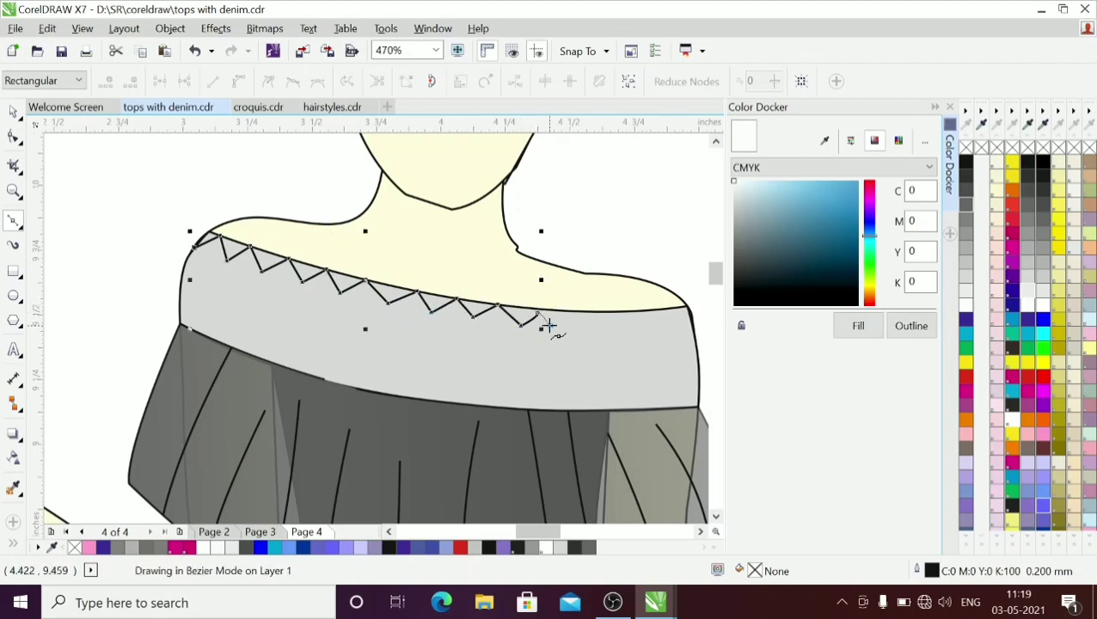
left_click(551, 327)
key("ctrl+z")
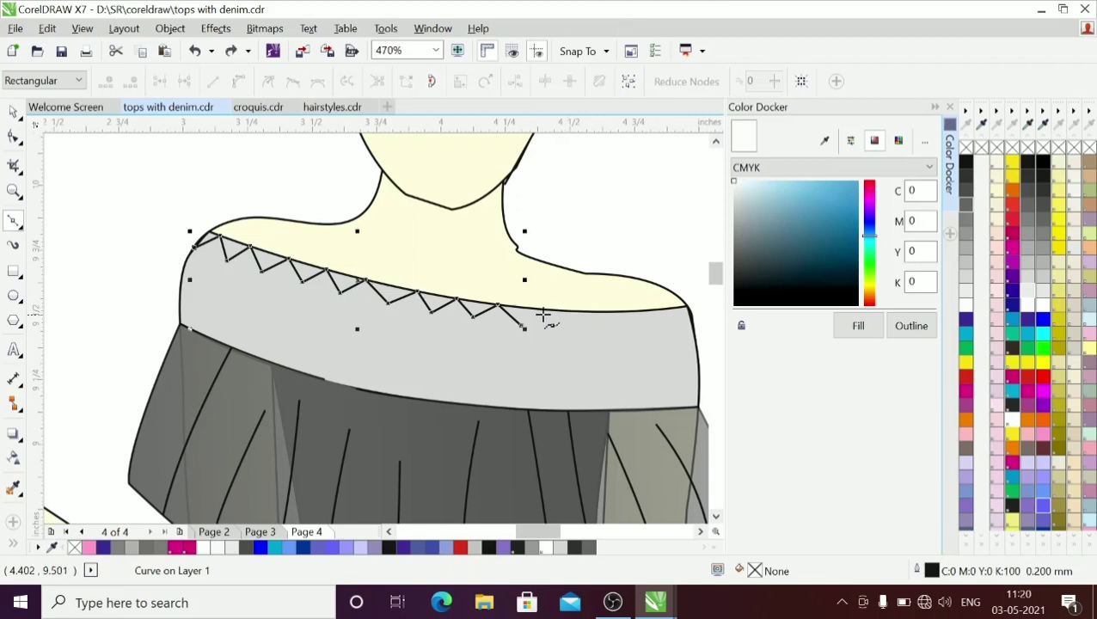
left_click(540, 310)
left_click(562, 327)
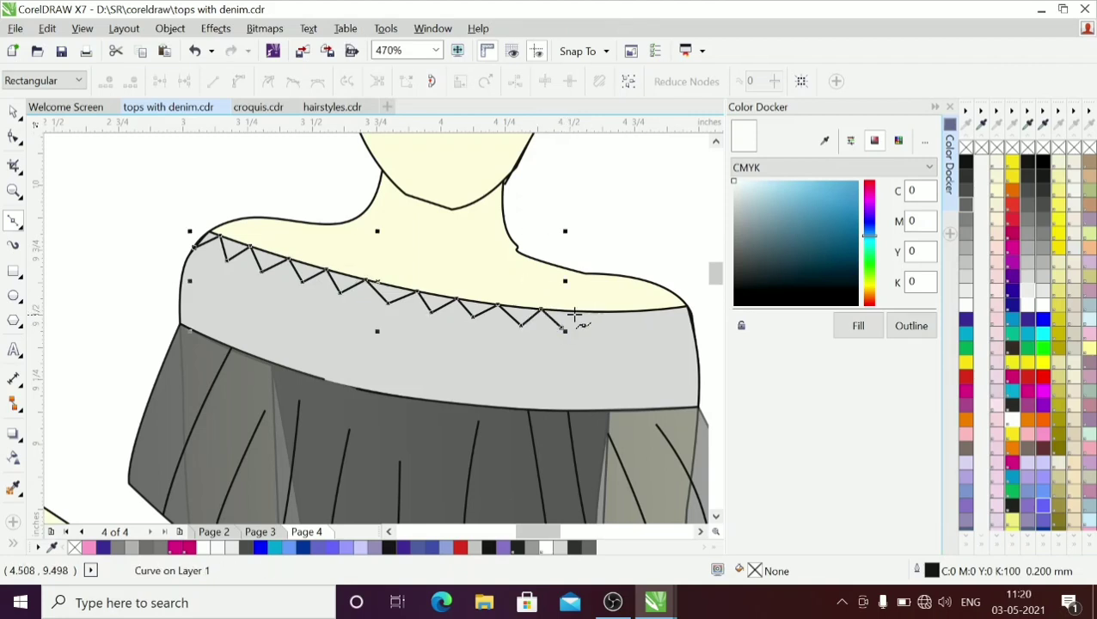
left_click(583, 312)
left_click(600, 326)
left_click(617, 310)
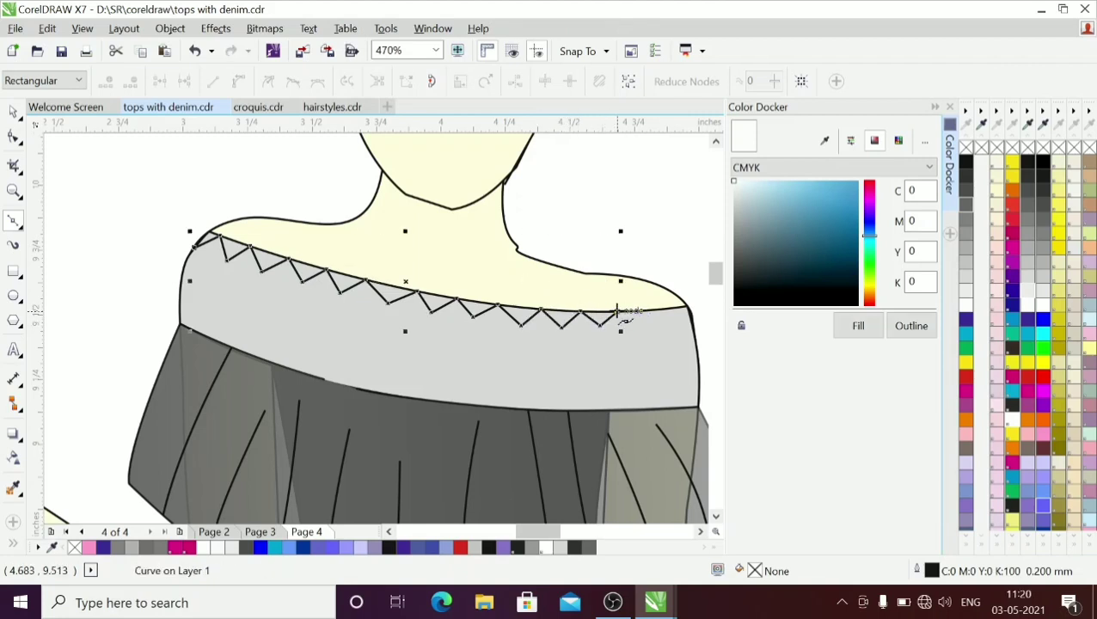
left_click(637, 326)
left_click(654, 311)
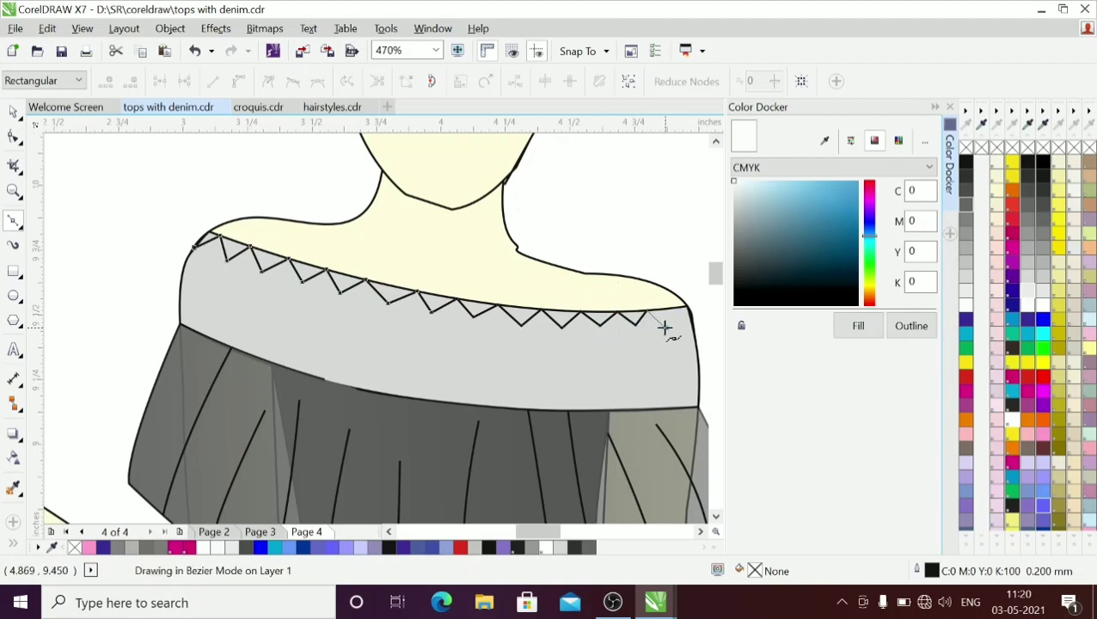
left_click(668, 329)
left_click(680, 309)
key("ctrl+z")
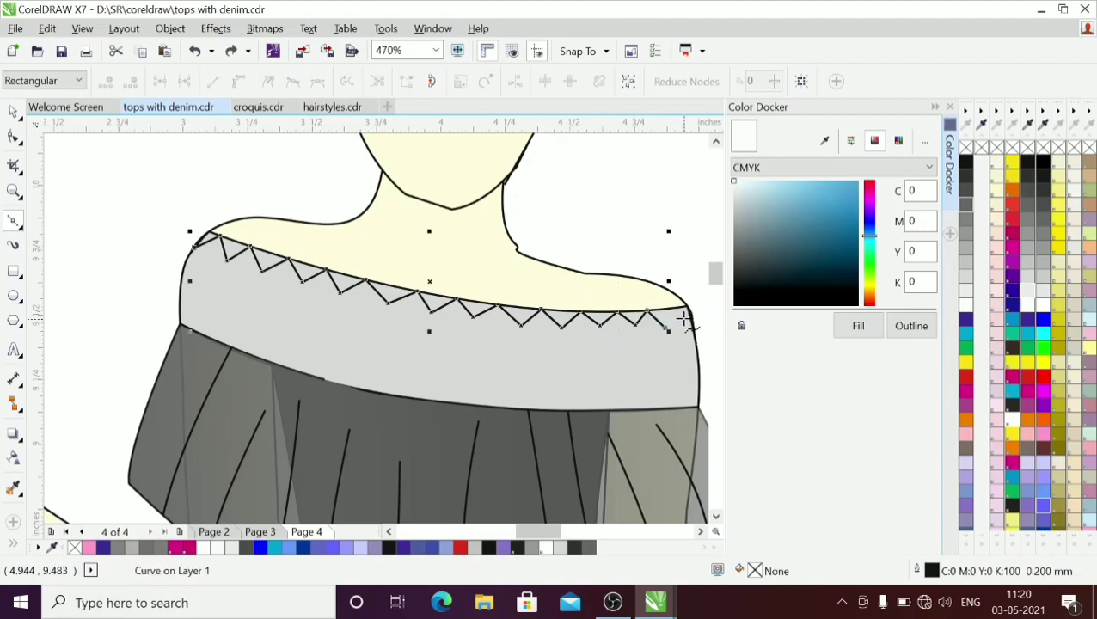
left_click(679, 310)
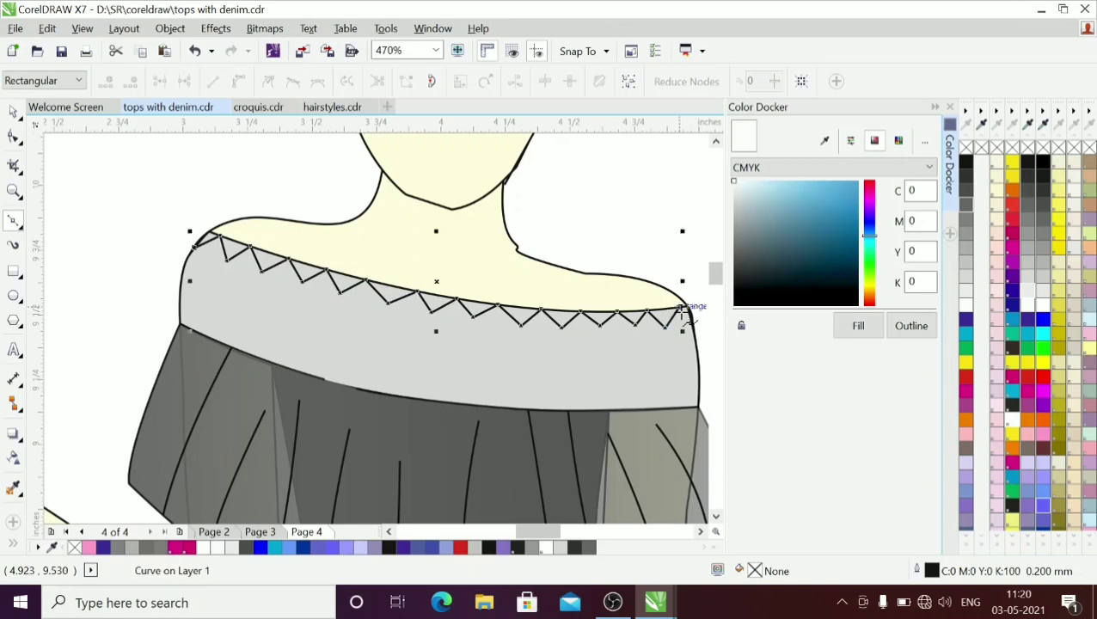
left_click(692, 331)
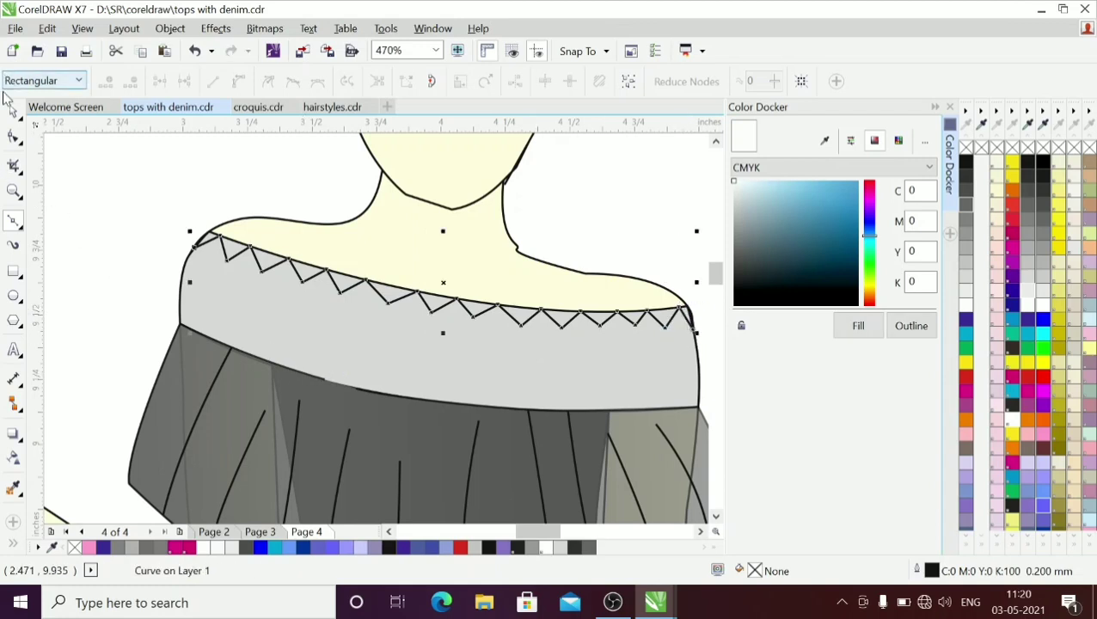
Step: Duplicate the zigzag about 0.13 inches lower and scale the copy to 102.6% so it spans the middle of the band
key("space")
key("ctrl+v")
key("Down")
key("Down")
key("Down")
key("Down")
key("Down")
key("Down")
key("Down")
key("Down")
key("Down")
key("Down")
key("Down")
key("Down")
key("Down")
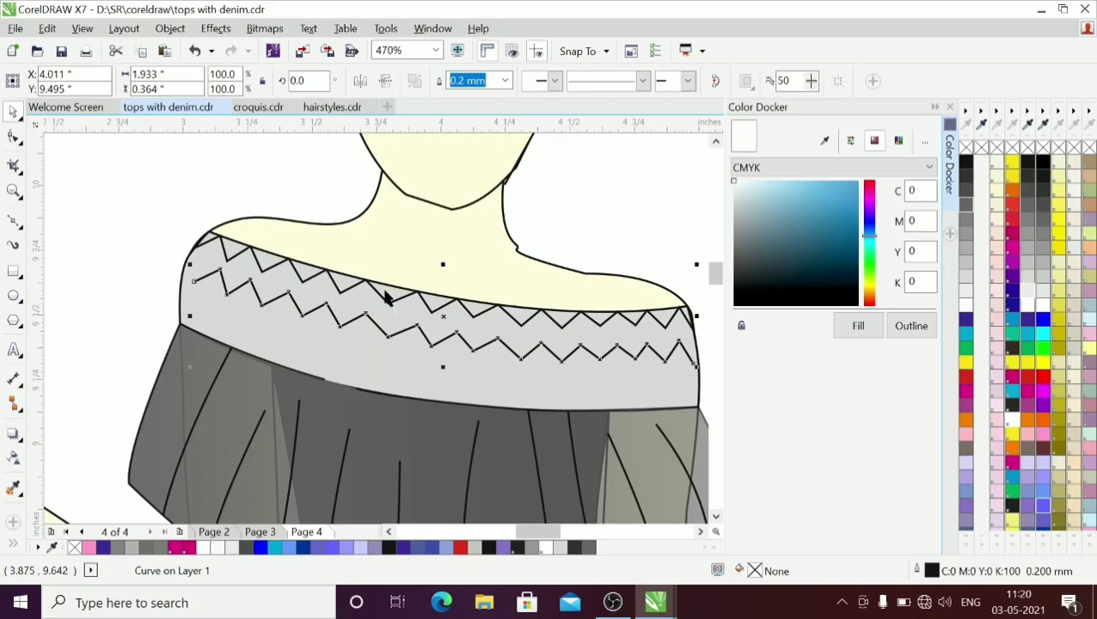
mouse_move(186, 262)
left_mouse_down()
mouse_move(164, 250)
mouse_move(172, 255)
left_mouse_up()
key("Right")
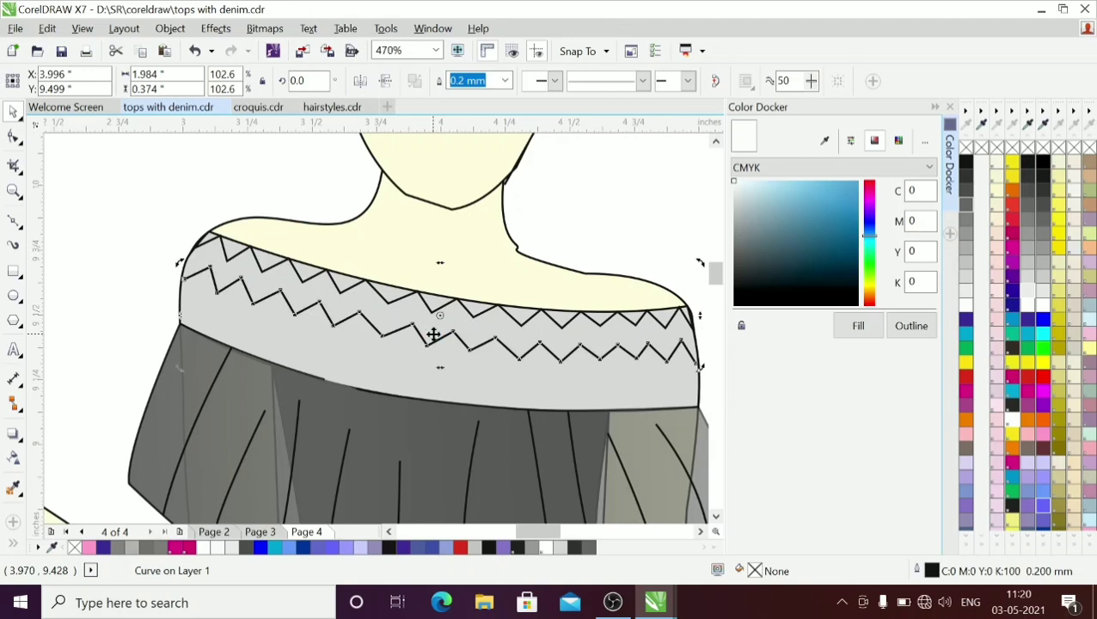
Step: Duplicate the middle zigzag and move the copy 0.16 inches down, just above the band's lower edge
key("plus")
key("Down")
key("Down")
key("Down")
key("Down")
key("Down")
key("Down")
key("Down")
key("Down")
key("Down")
key("Down")
key("Down")
key("Down")
key("Down")
key("Down")
key("Down")
key("Down")
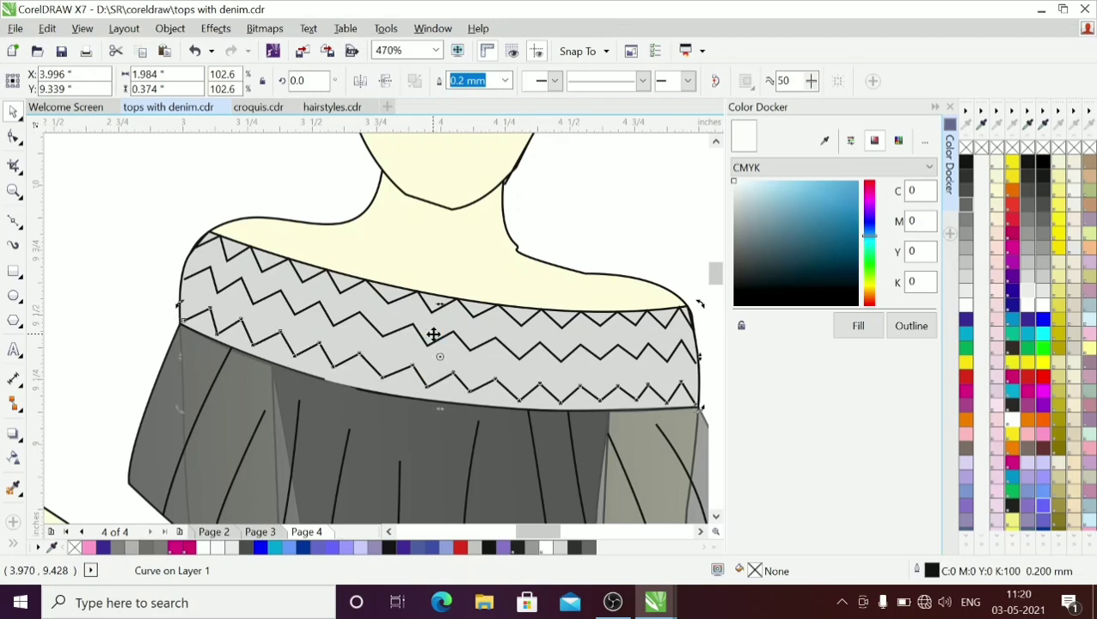
Step: Stretch the lowest zigzag to about 2.01 inches wide and the middle one to about 2.00 inches, reaching the band's left edge
left_click(177, 315)
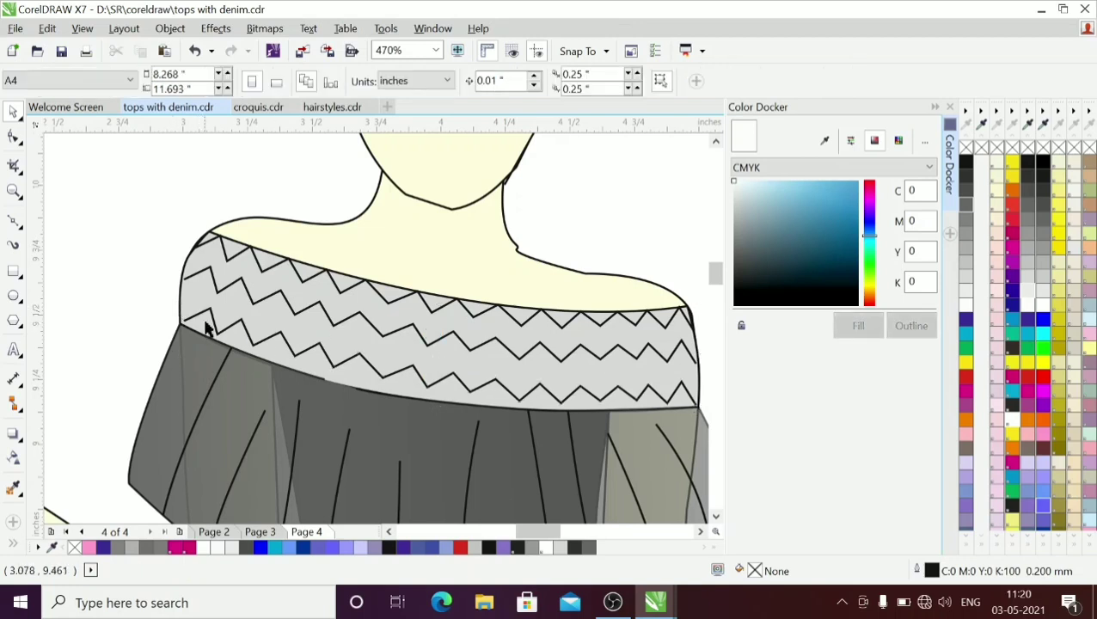
left_click(177, 327)
left_click_drag(178, 358, 168, 354)
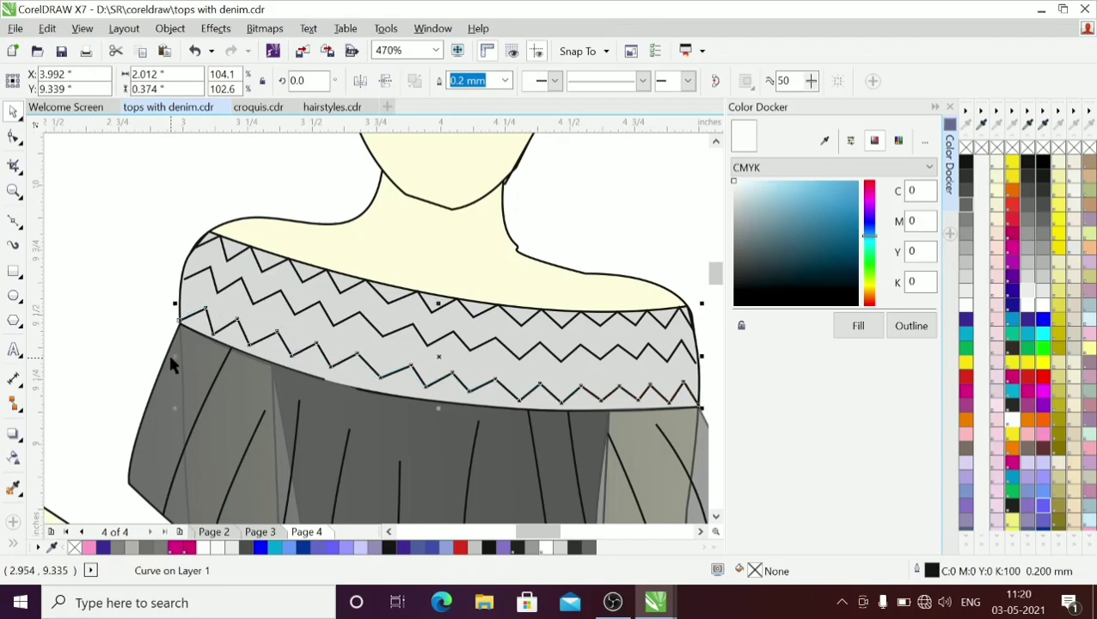
left_click(202, 275)
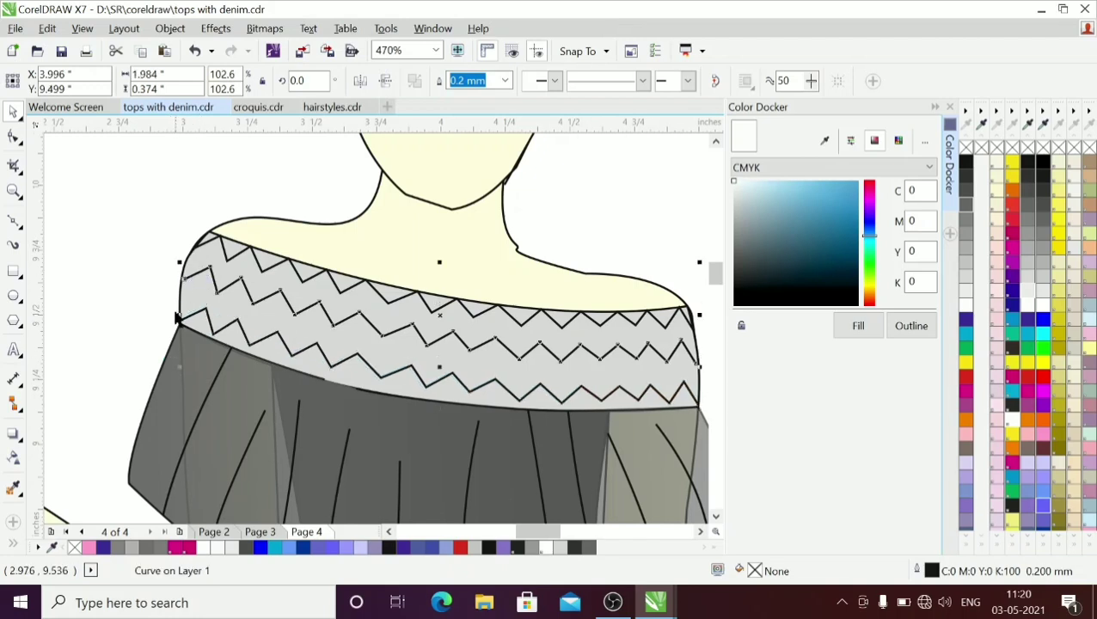
mouse_move(180, 314)
left_mouse_down()
mouse_move(167, 315)
mouse_move(174, 322)
left_mouse_up()
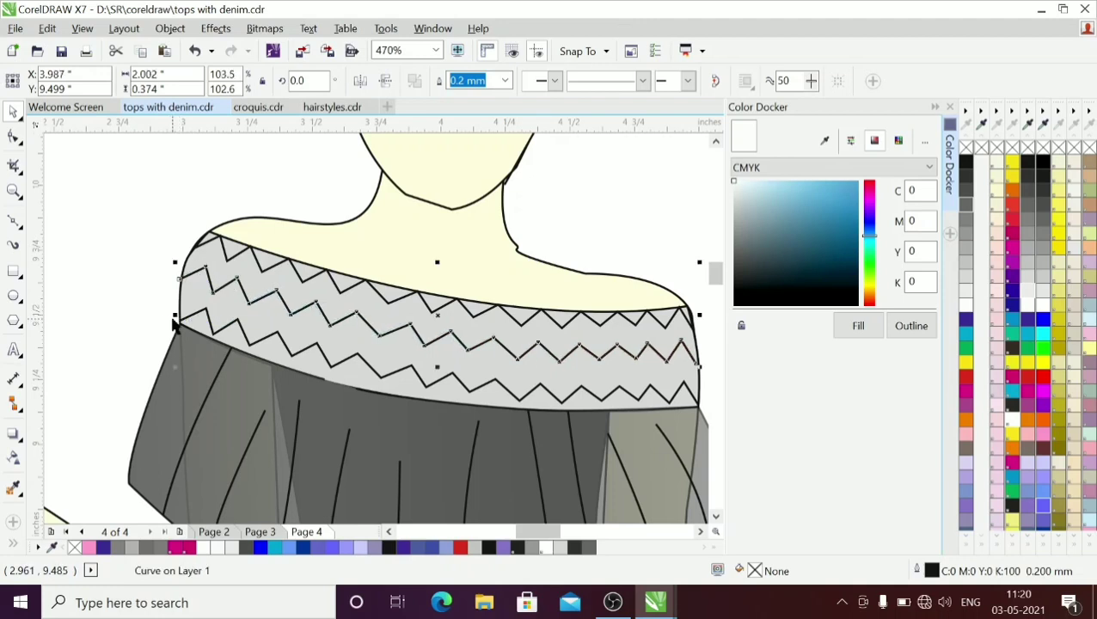
left_click(146, 278)
Step: Nudge the middle zigzag 0.01 inches right and 0.01 inches down on the grey band
left_click(384, 382)
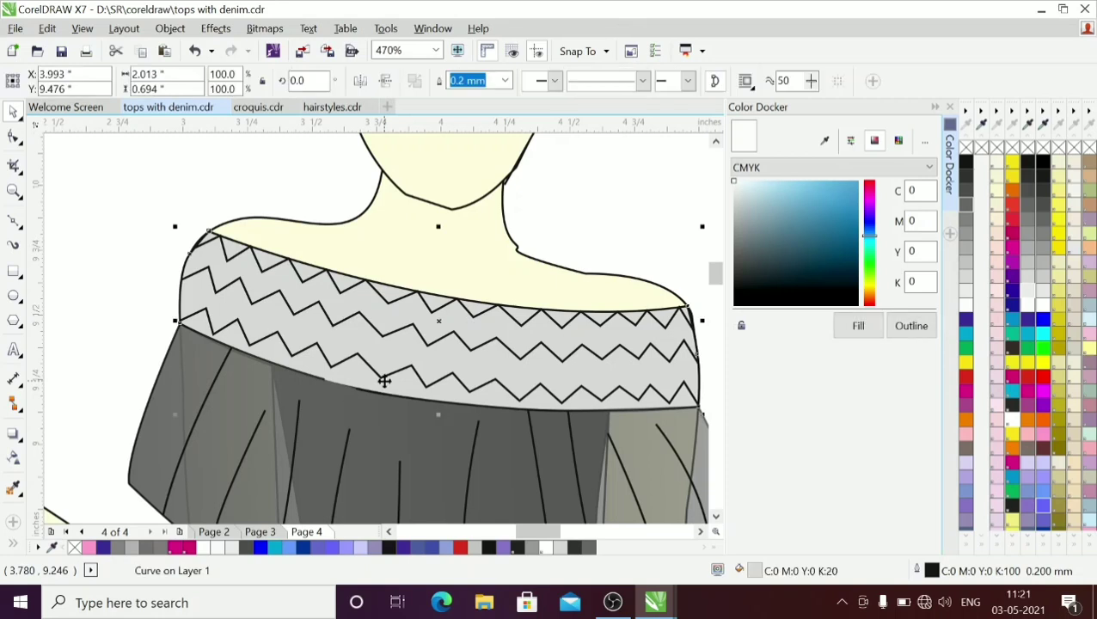
left_click(162, 338)
left_click(347, 361)
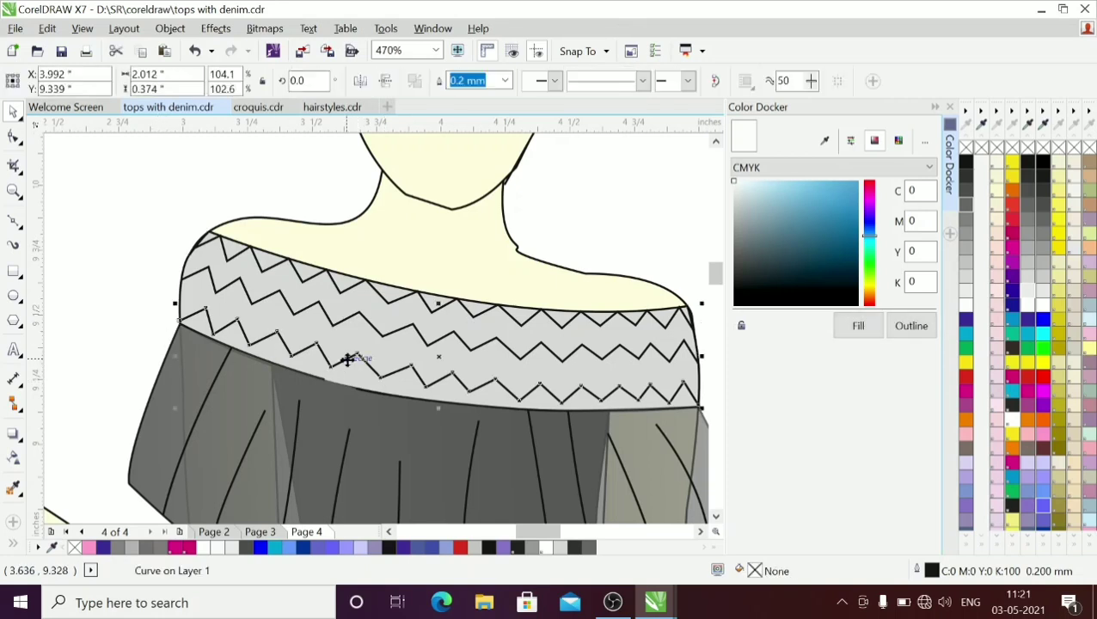
left_click_drag(352, 355, 385, 343)
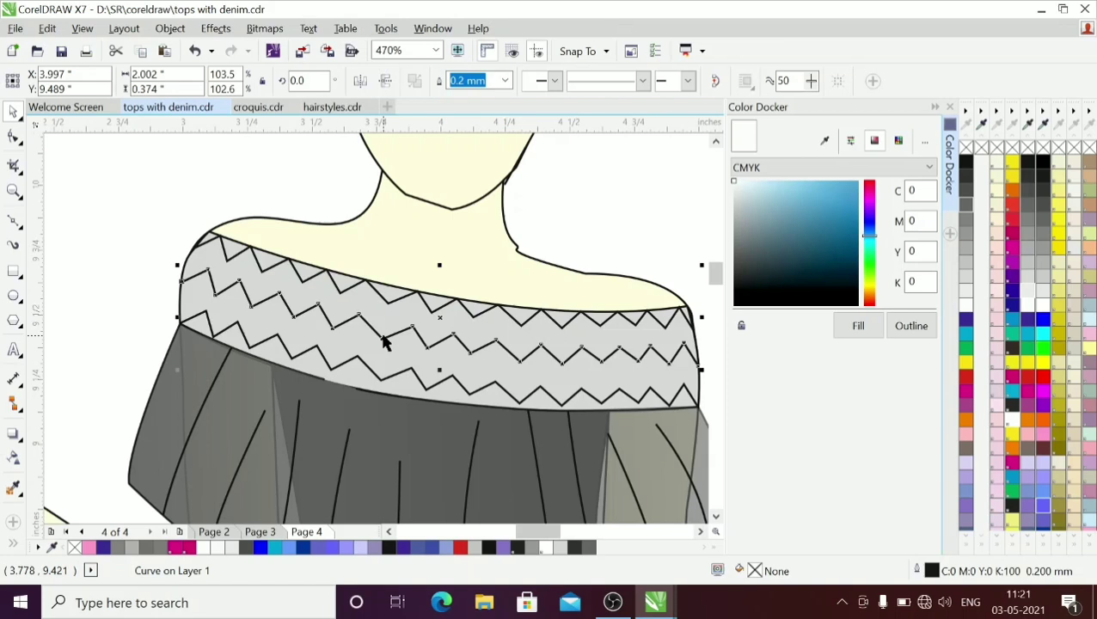
left_click(361, 84)
key("Down")
left_click(436, 318)
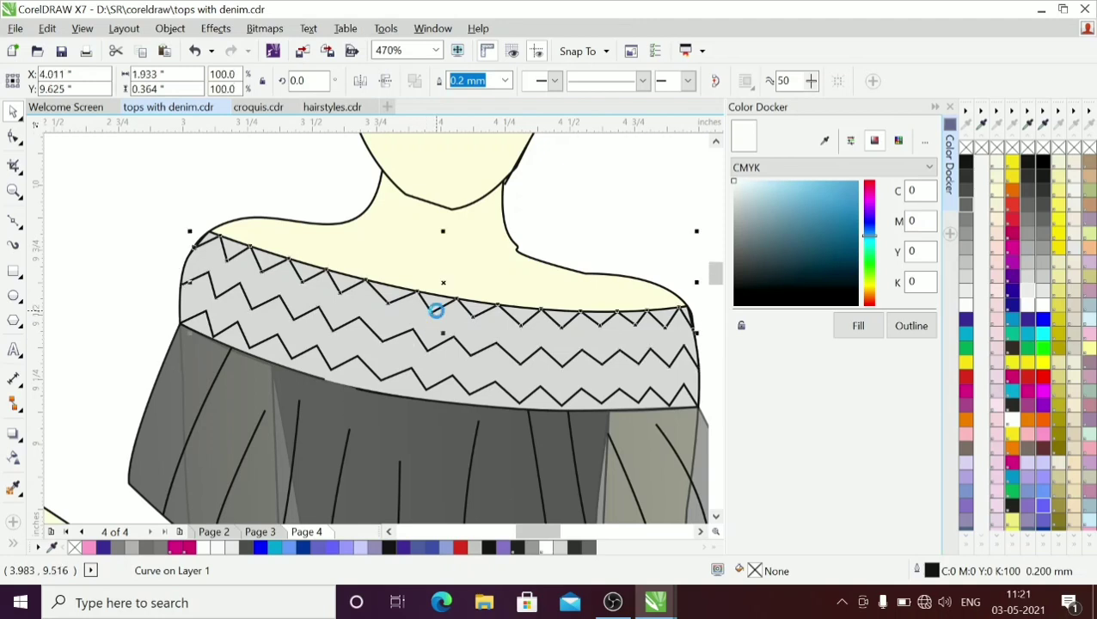
left_click(164, 292)
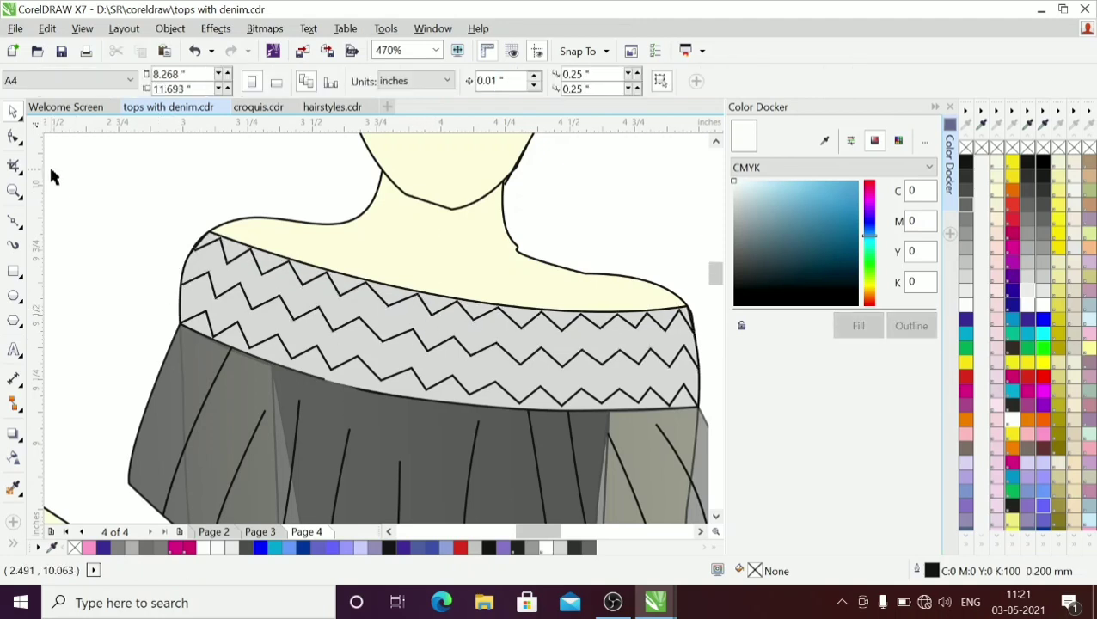
Step: Draw a full ellipse about 0.104 by 0.095 inches at the band's left end, with white fill and white outline
left_click(14, 295)
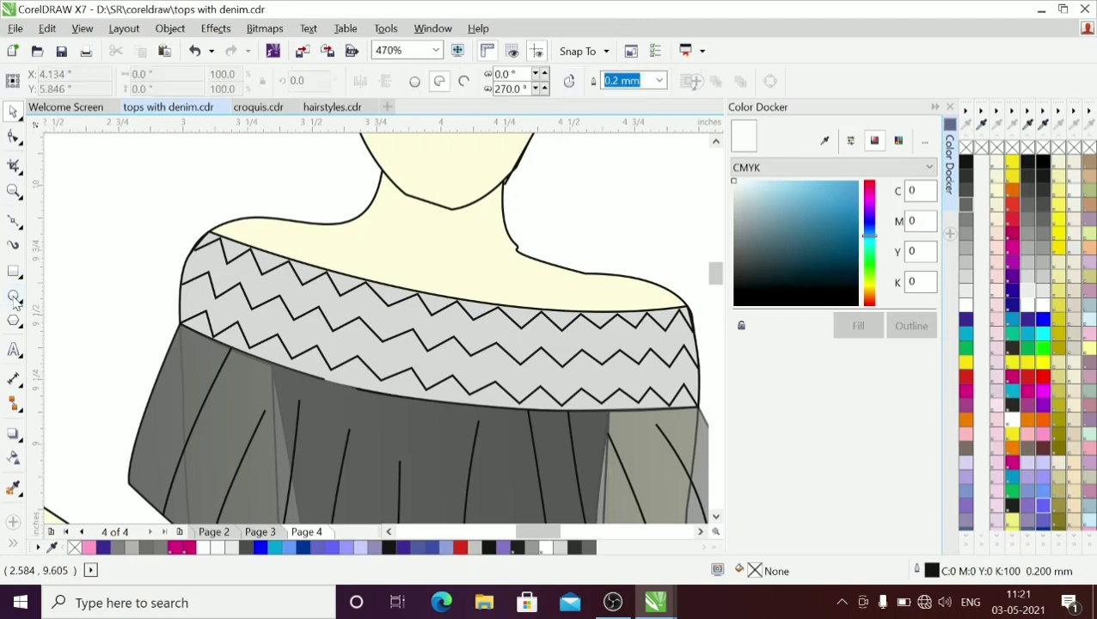
left_click_drag(65, 215, 212, 281)
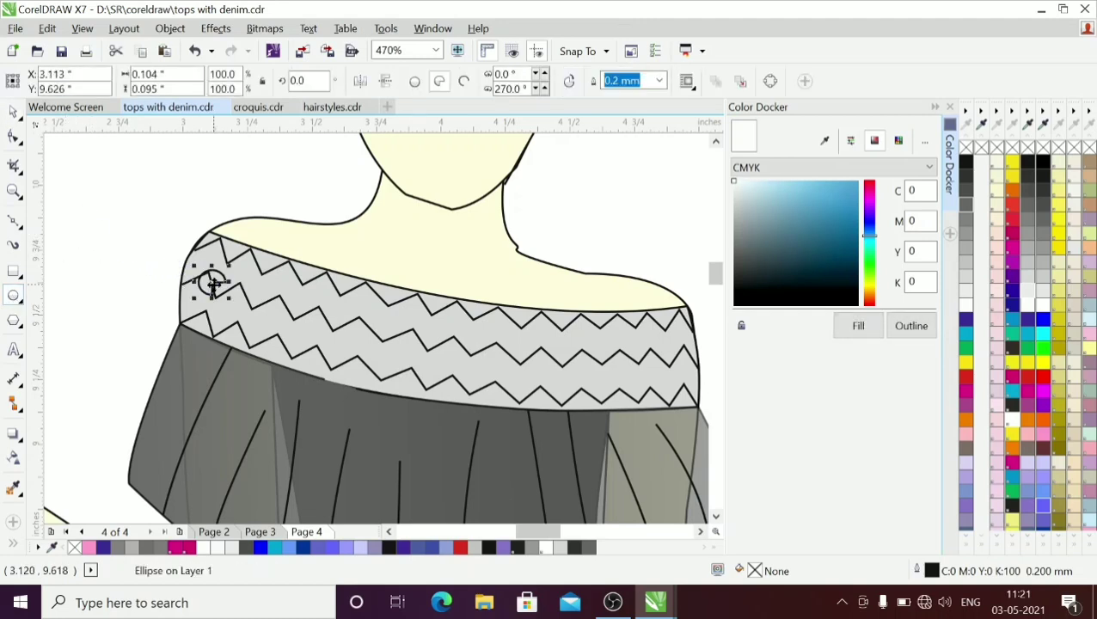
left_click(414, 81)
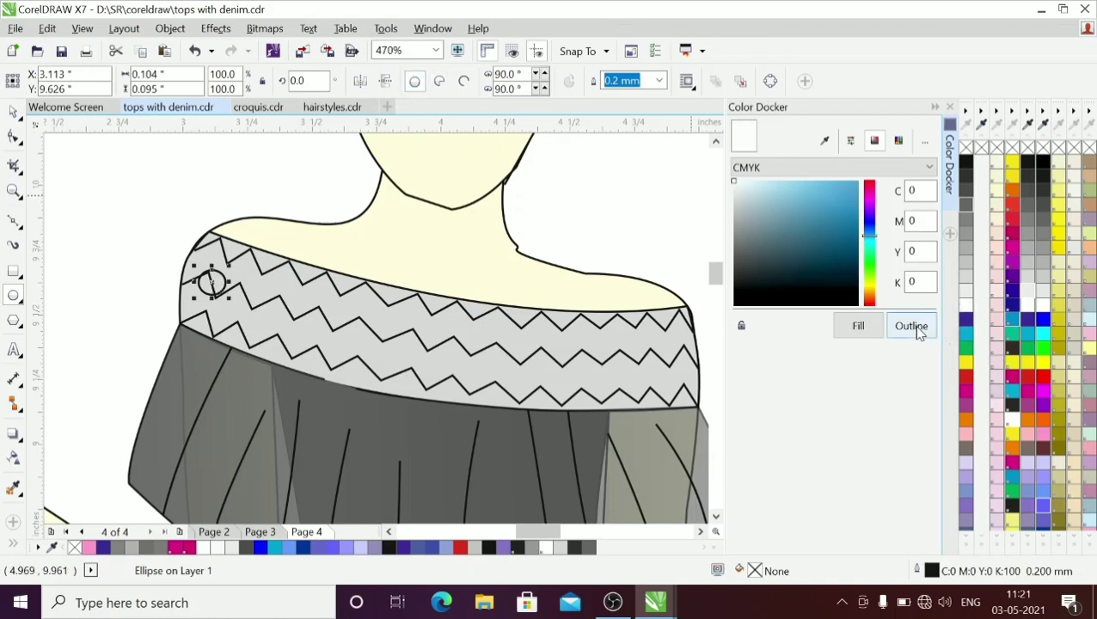
left_click(917, 330)
left_click(858, 326)
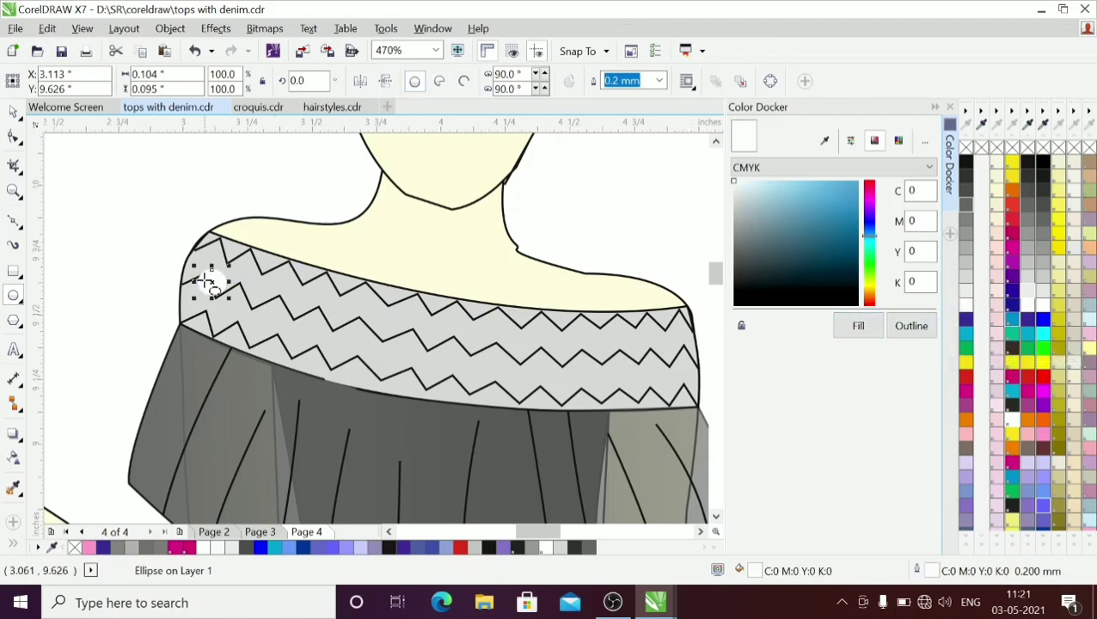
Step: Move the white dot to the band's upper-left corner and duplicate it 0.25 inches lower and 0.02 inches to the left
left_click_drag(214, 282, 212, 252)
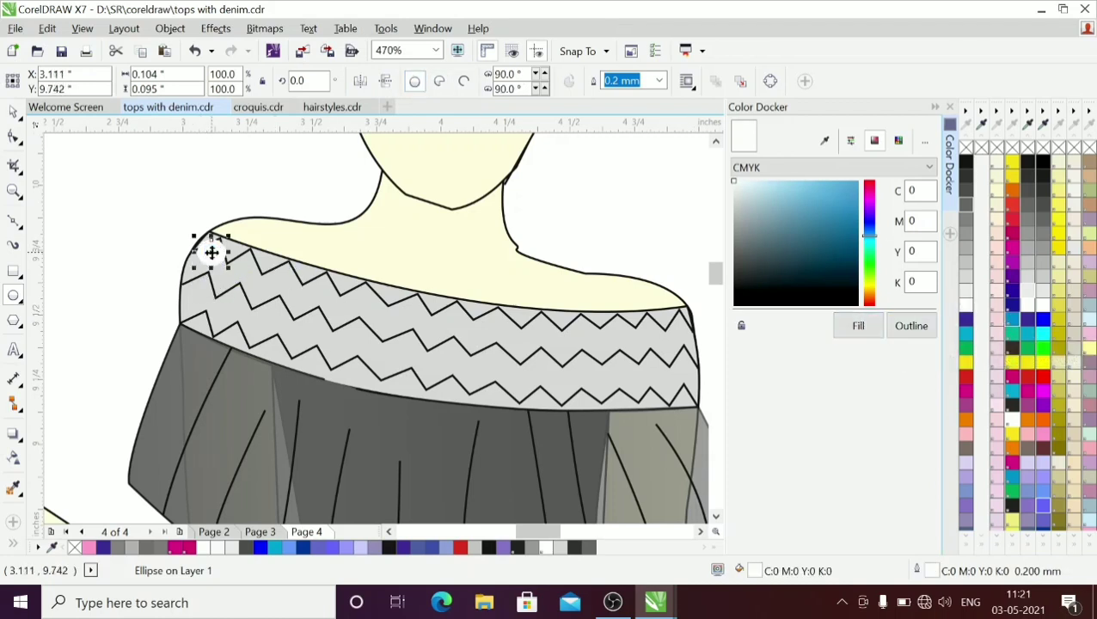
key("plus")
key("Down")
key("Down")
key("Down")
key("Down")
key("Down")
key("Down")
key("Down")
key("Down")
key("Down")
key("Down")
key("Down")
key("Down")
key("Down")
key("Down")
key("Down")
key("Down")
key("Down")
key("Down")
key("Down")
key("Down")
key("Left")
key("Left")
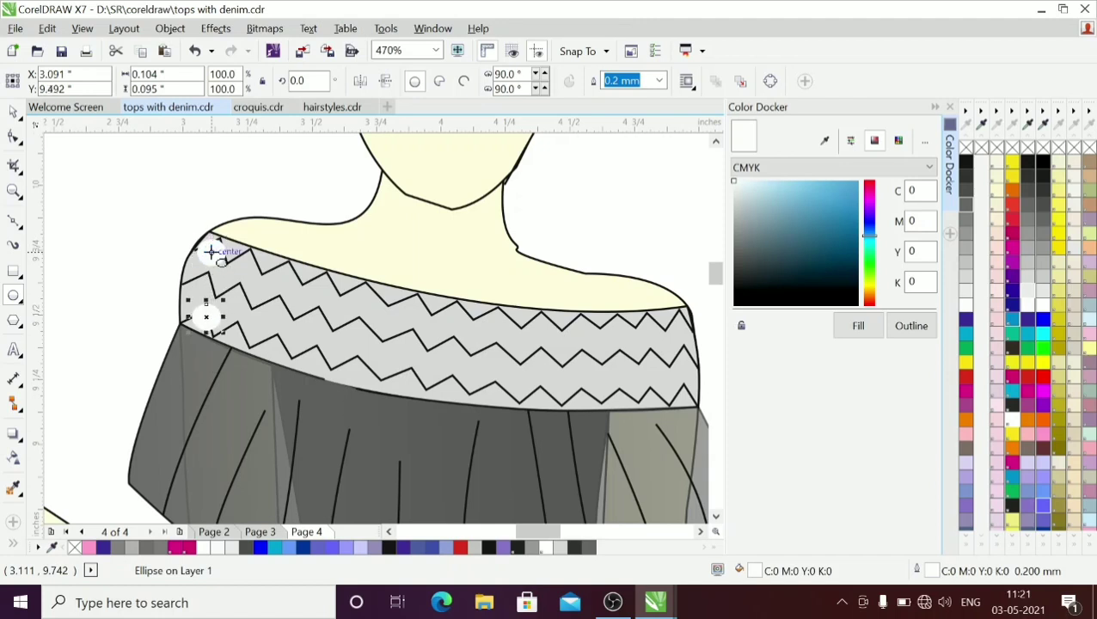
Step: Duplicate the lower white dot and move the copy 0.05 inches up and 0.02 inches right
key("plus")
key("Up")
key("Up")
key("Up")
key("Up")
key("Up")
key("Right")
key("Right")
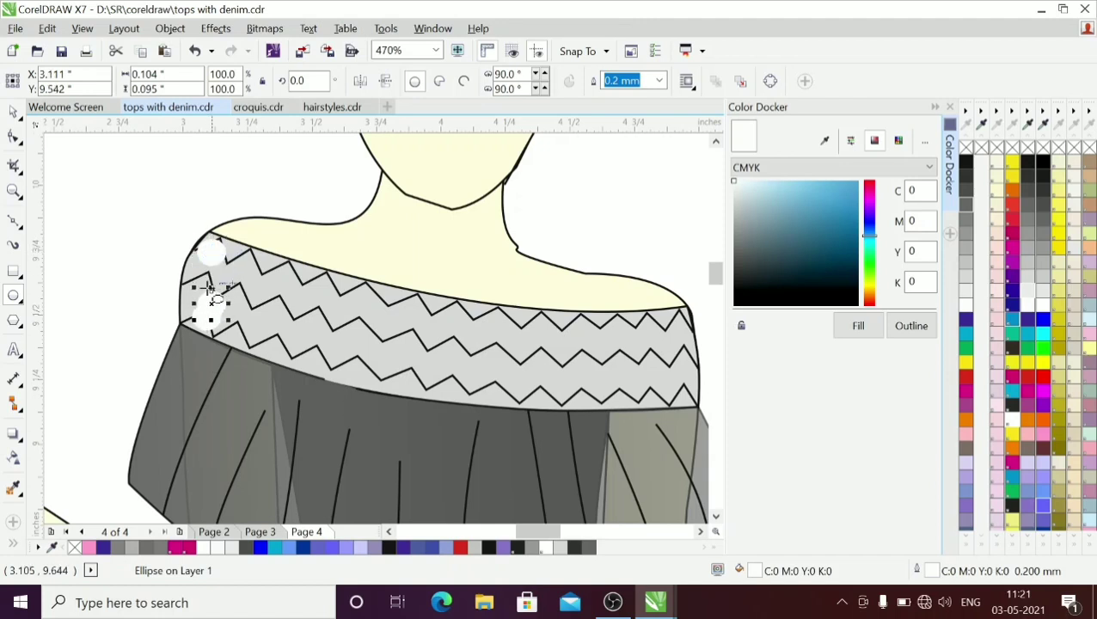
key("Escape")
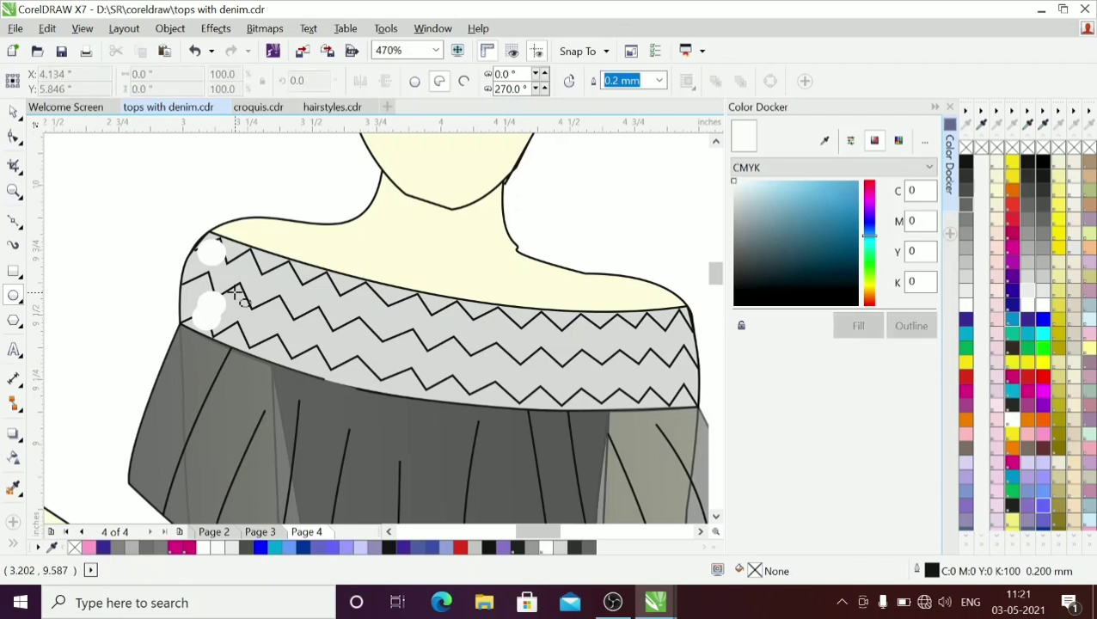
Step: Spread copies of the white dot in three staggered rows between the zigzags, from the band's left end to its right
left_click(14, 111)
left_click_drag(215, 306, 681, 391)
key("Right")
key("Down")
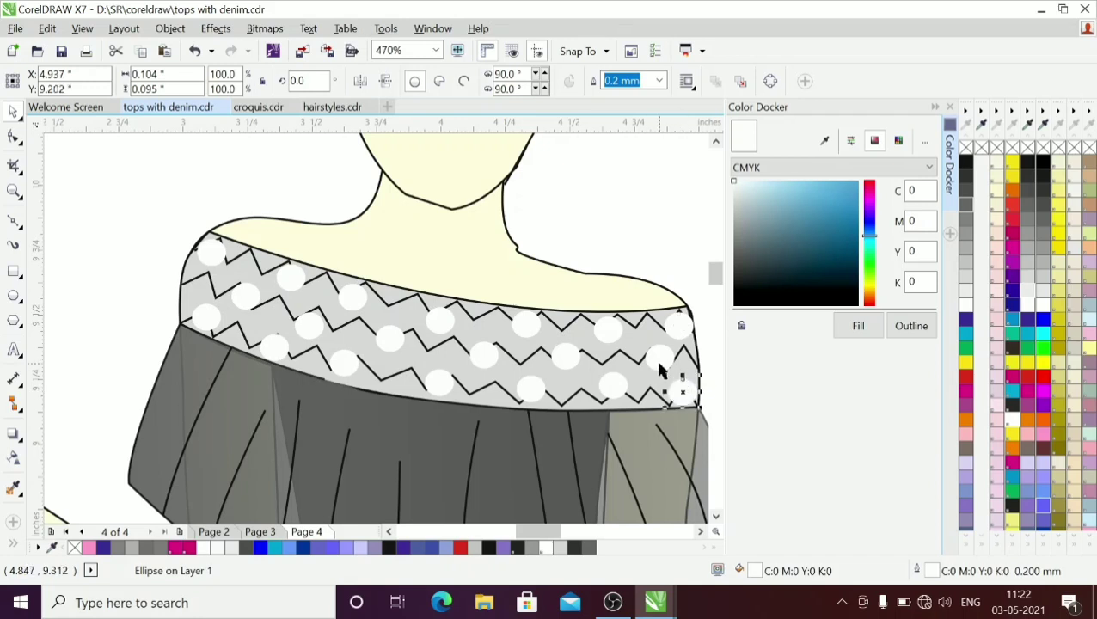
left_click(658, 361)
left_click(612, 385)
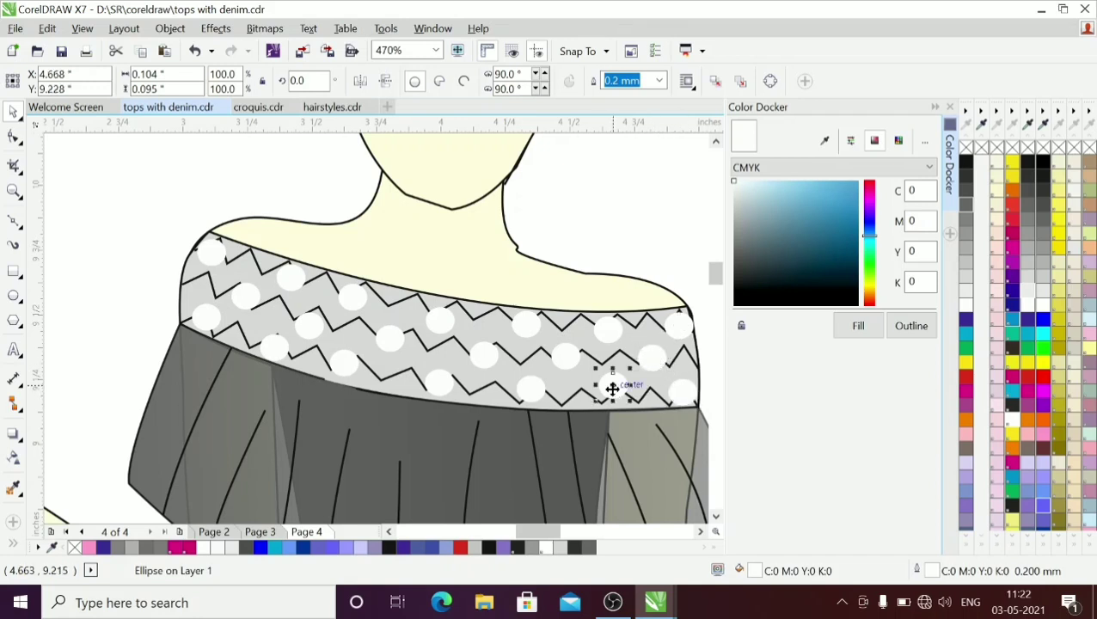
Step: Place four copies of the band's white dot spread out across the dark flounce
left_click(200, 316)
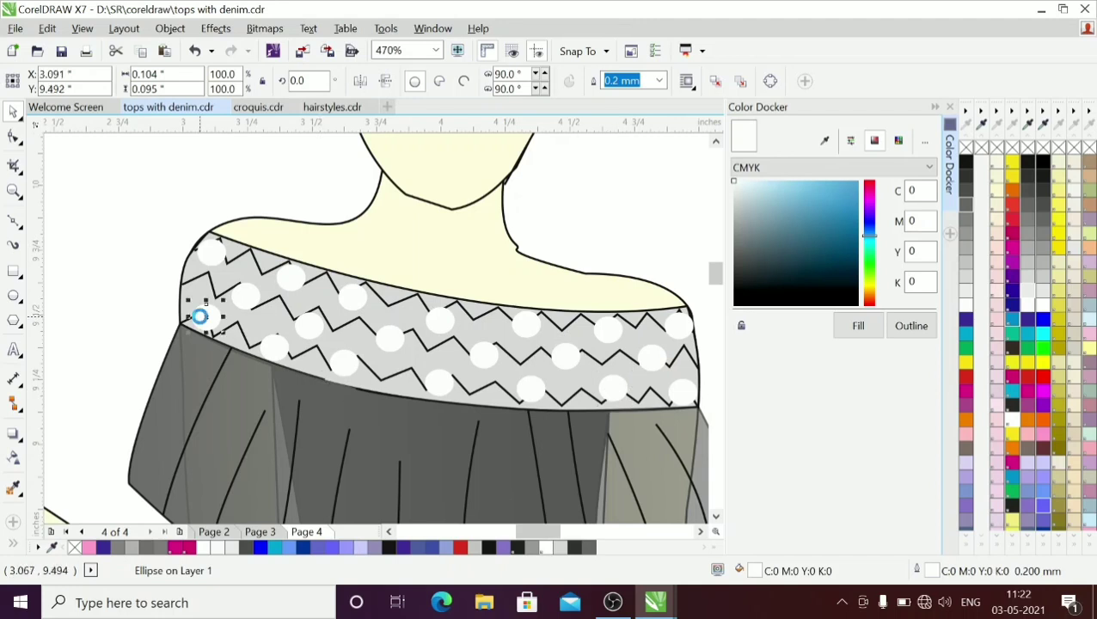
left_click_drag(199, 316, 684, 482)
left_click_drag(719, 276, 721, 297)
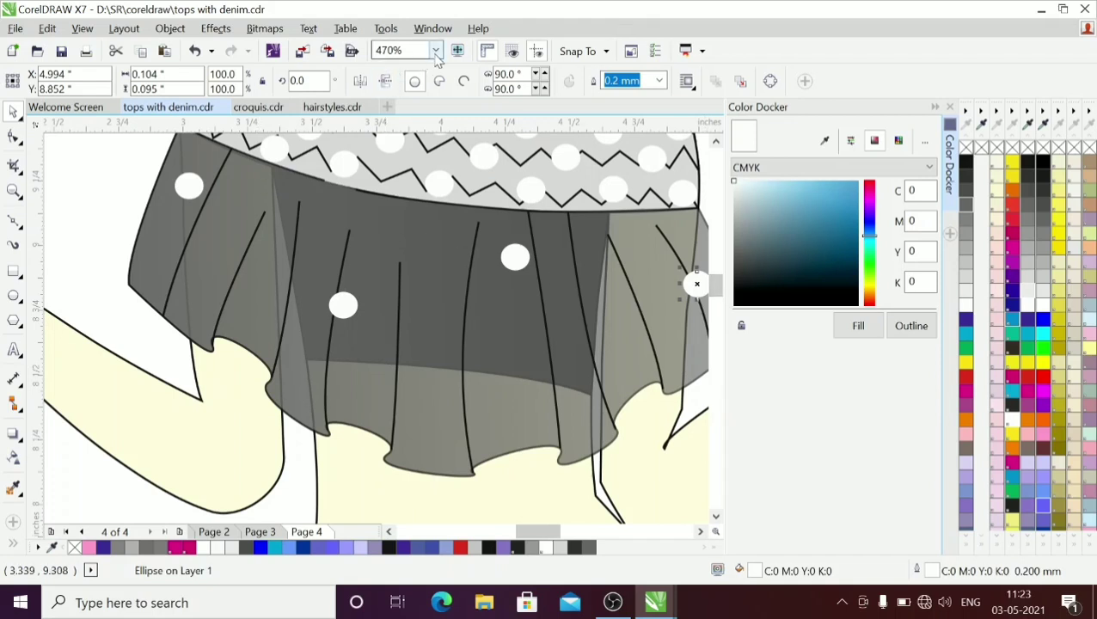
Step: Scale the rightmost flounce dot down to 84.7%, about 0.088 by 0.081 inches
left_click(436, 51)
left_click(397, 65)
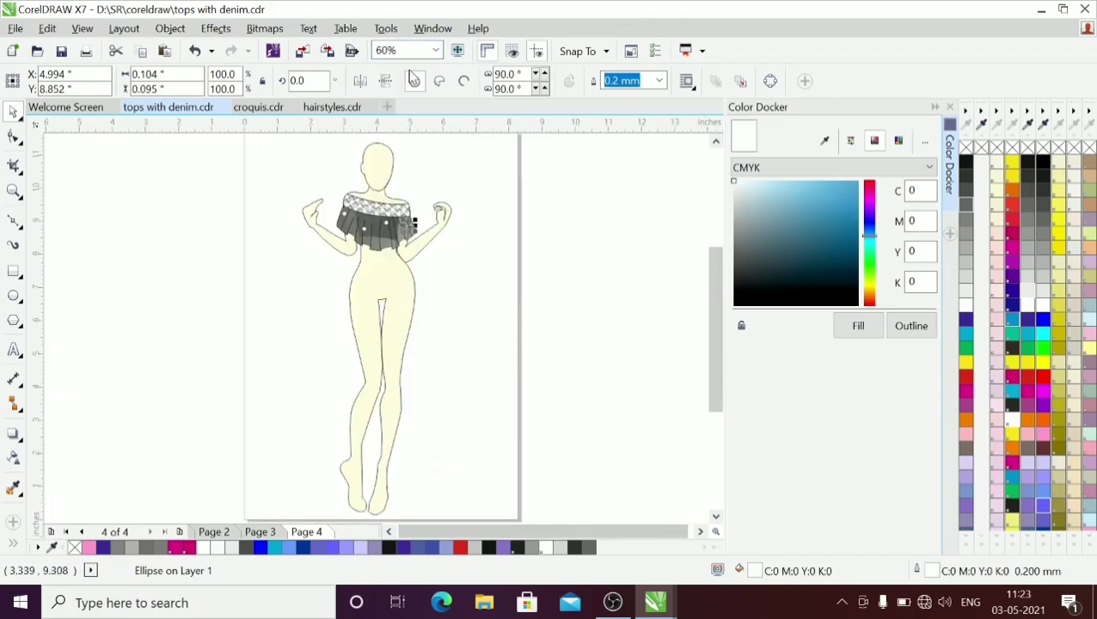
left_click(19, 193)
left_click(399, 224)
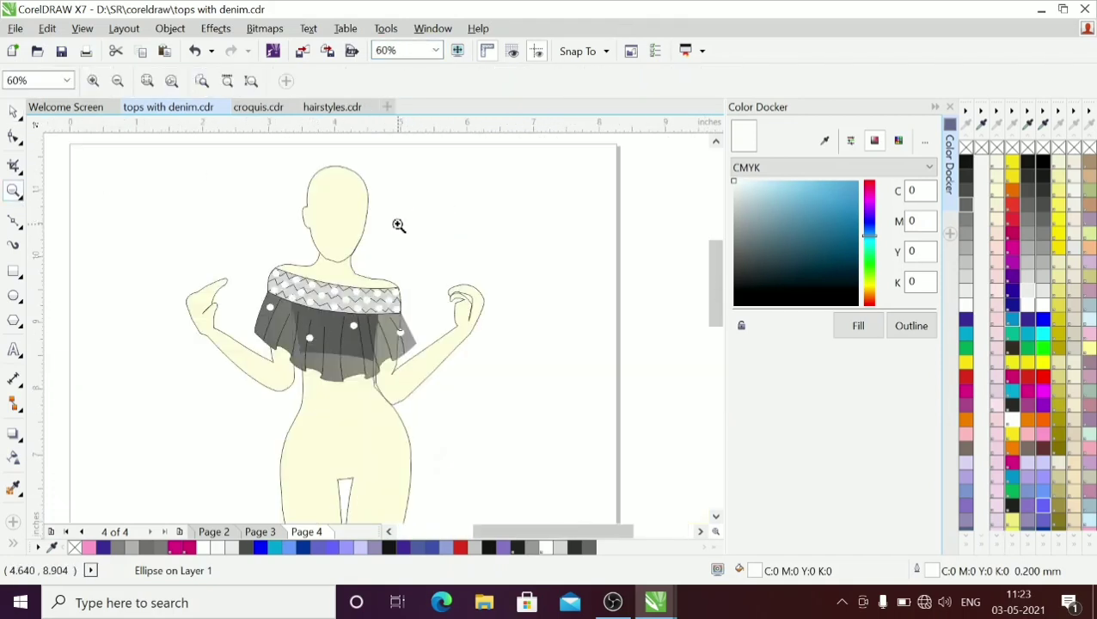
left_click(299, 360)
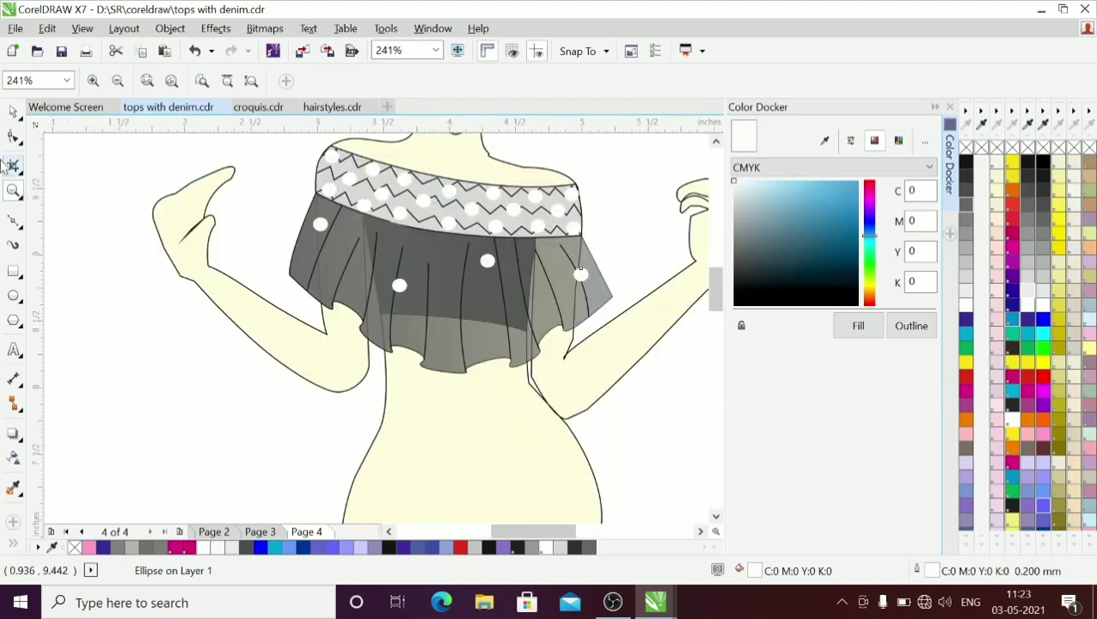
left_click(12, 112)
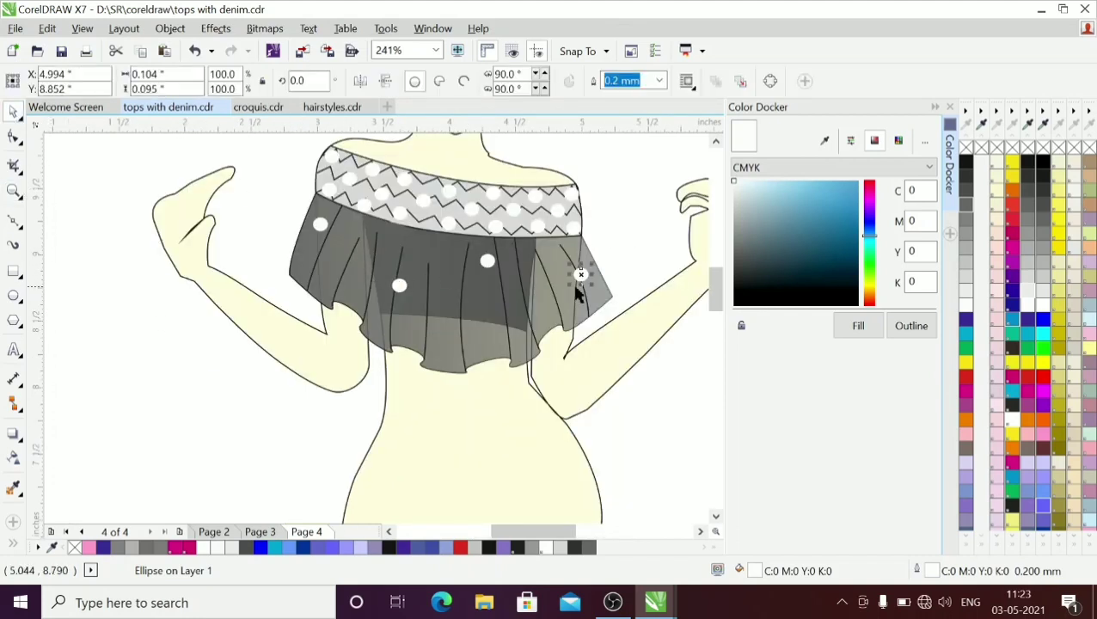
left_click_drag(568, 265, 576, 265)
Step: Delete the remaining full-size white dots from the flounce, keeping only the smaller one at the right
left_click(319, 224)
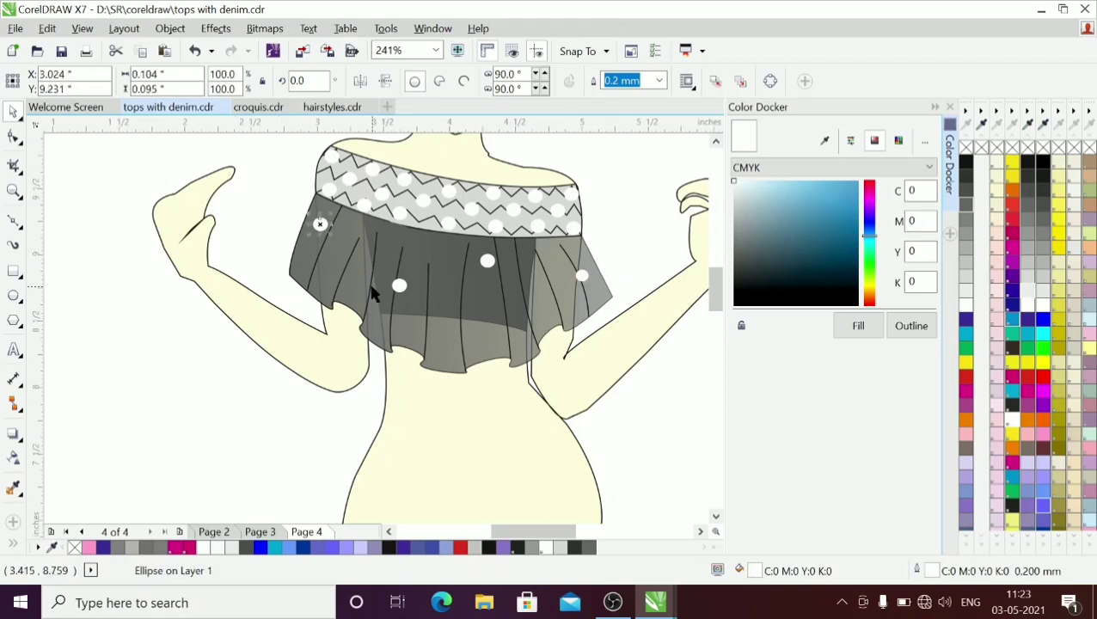
key("Delete")
left_click(399, 286)
key("Delete")
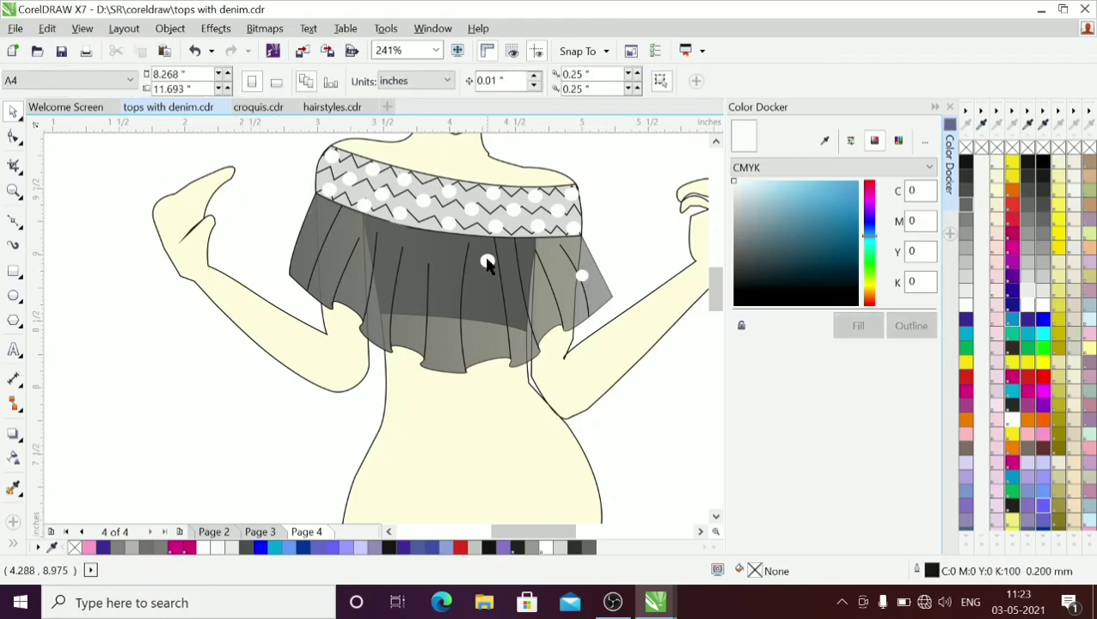
Step: Scatter copies of the 0.088 by 0.081 inch white dot over the whole flounce, from its right side to the left hem
left_click(583, 276)
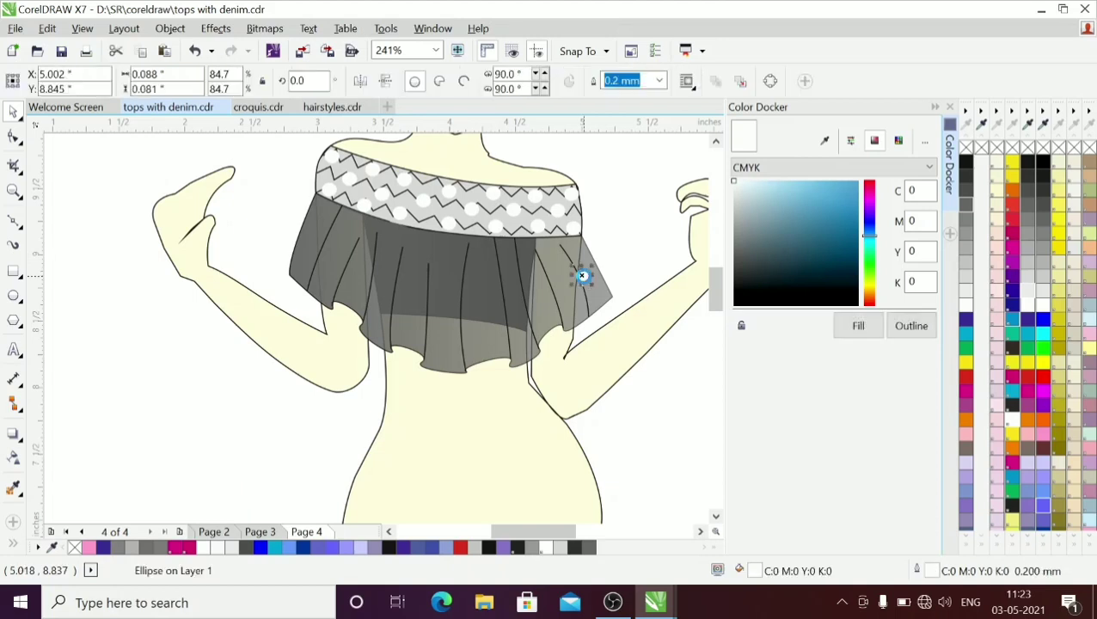
left_click_drag(584, 276, 573, 313)
right_click(534, 296)
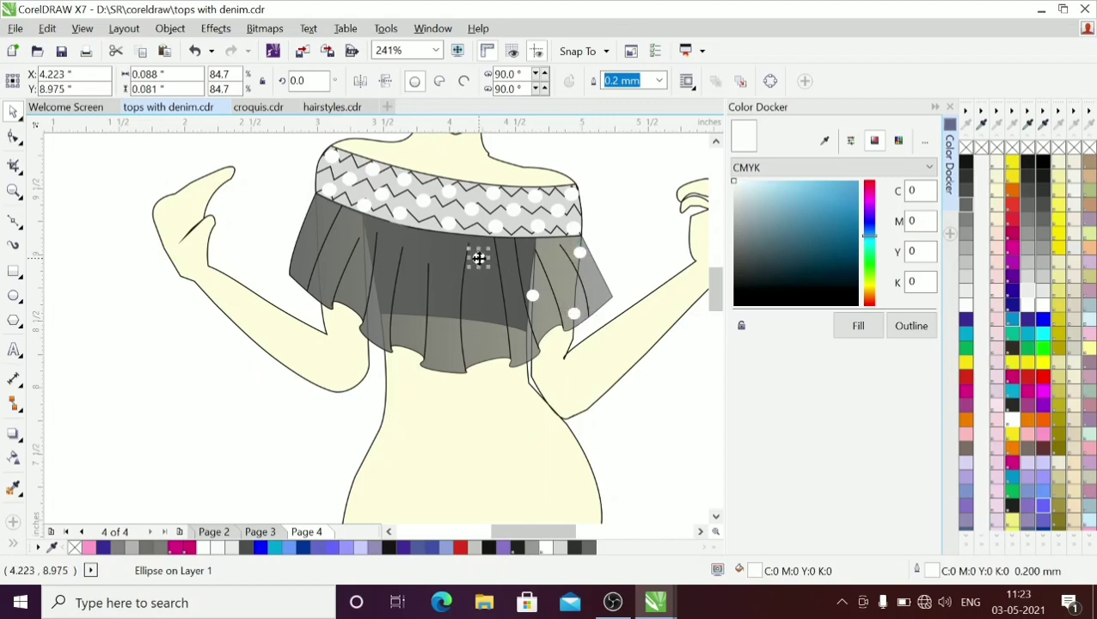
left_click_drag(479, 258, 411, 289)
key("space")
key("space")
key("space")
key("space")
key("space")
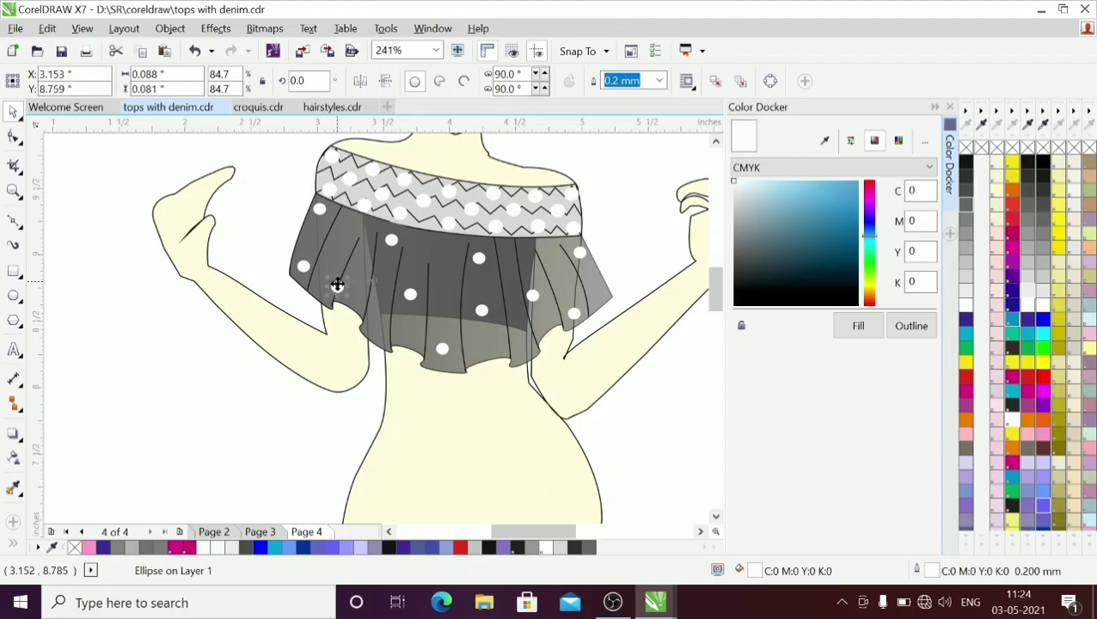
left_click_drag(337, 283, 377, 323)
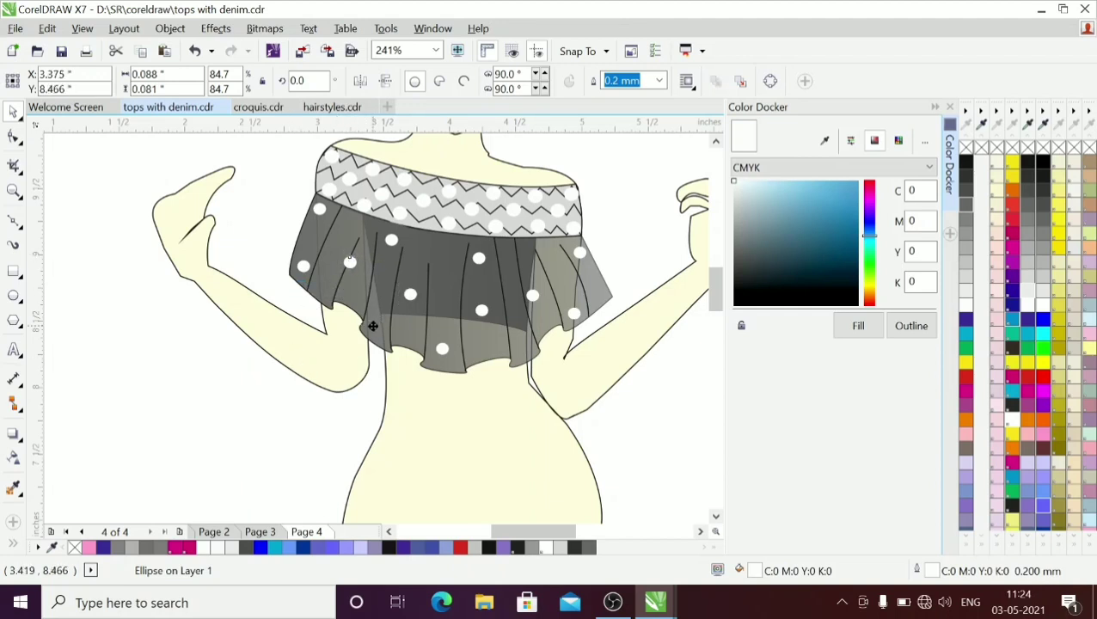
left_click(203, 402)
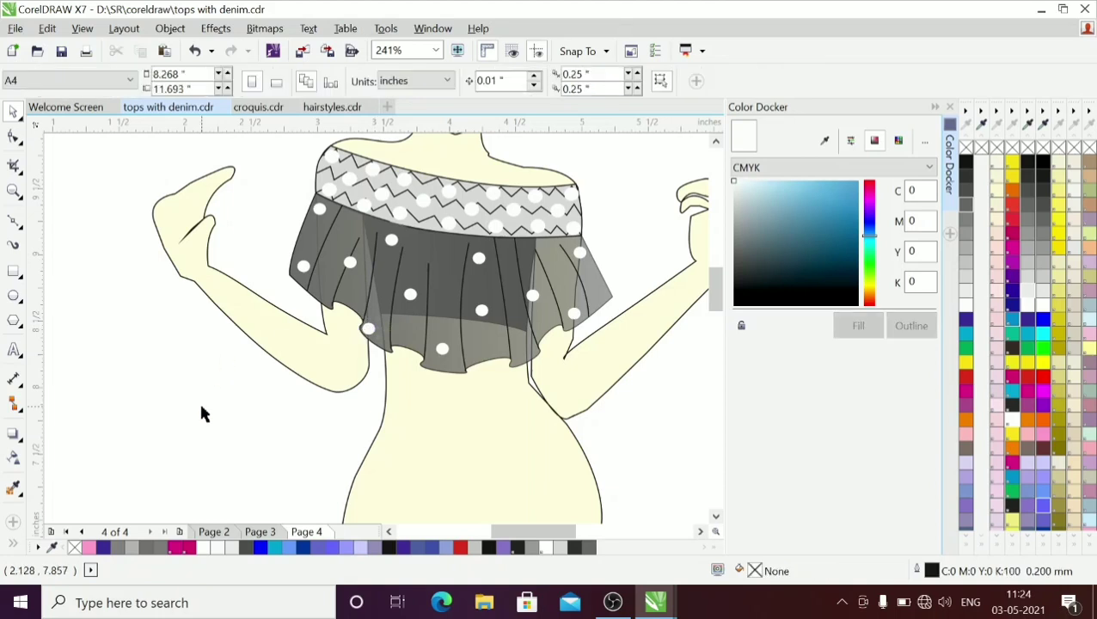
Step: Draw a slightly downward-curved Bezier waistline across the croquis's waist, from the left side to the right
left_click(10, 203)
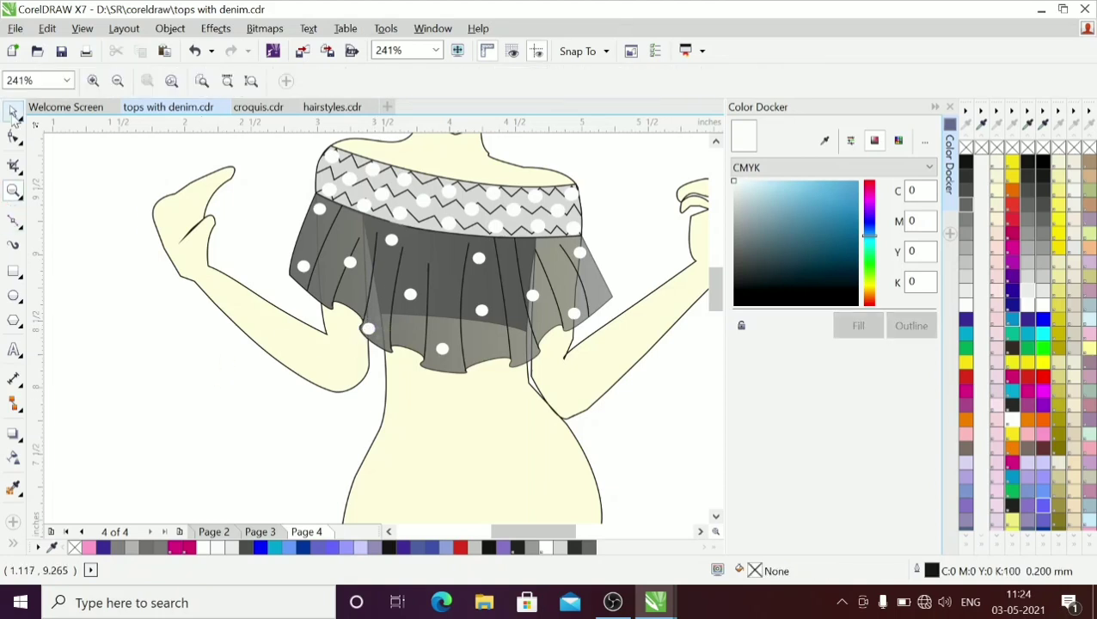
left_click(12, 113)
left_click(436, 51)
left_click(422, 69)
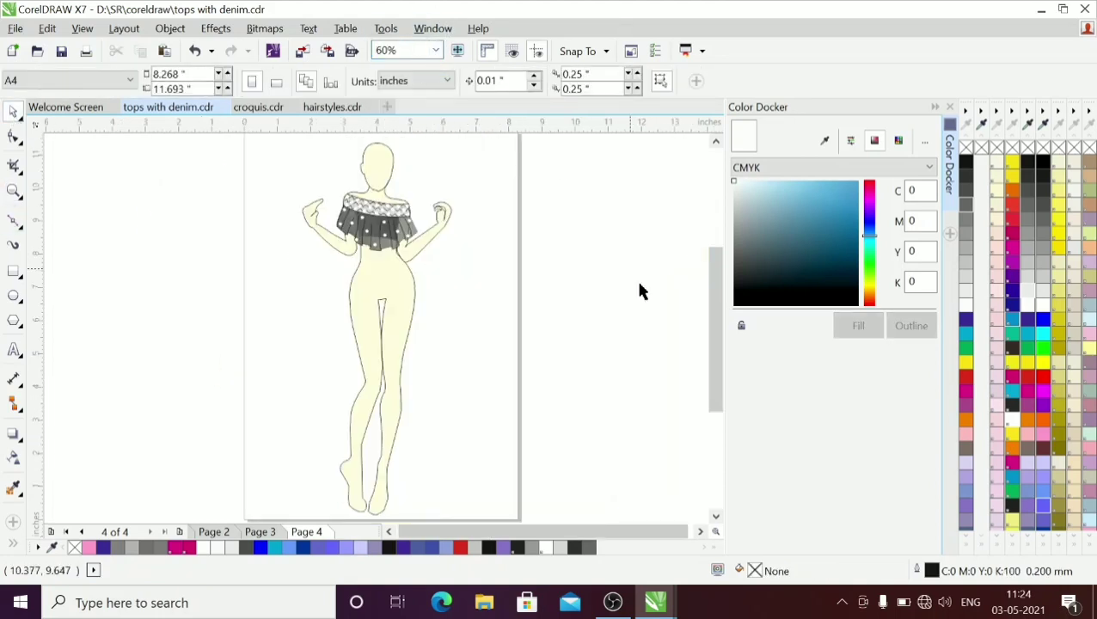
left_click(14, 191)
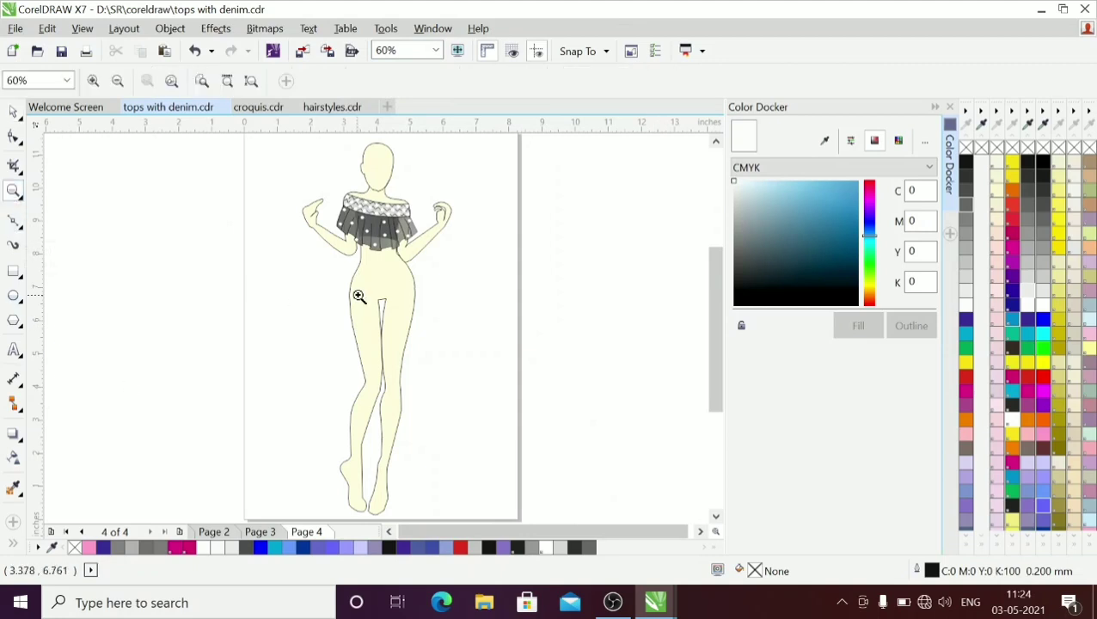
left_click(377, 288)
left_click(14, 220)
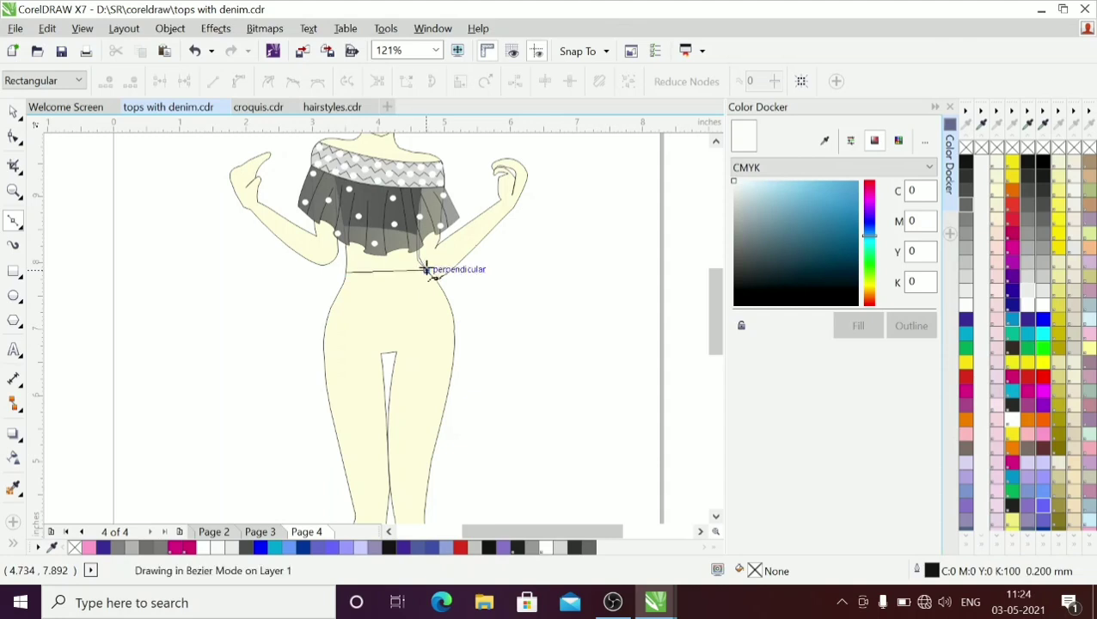
left_click_drag(436, 269, 475, 254)
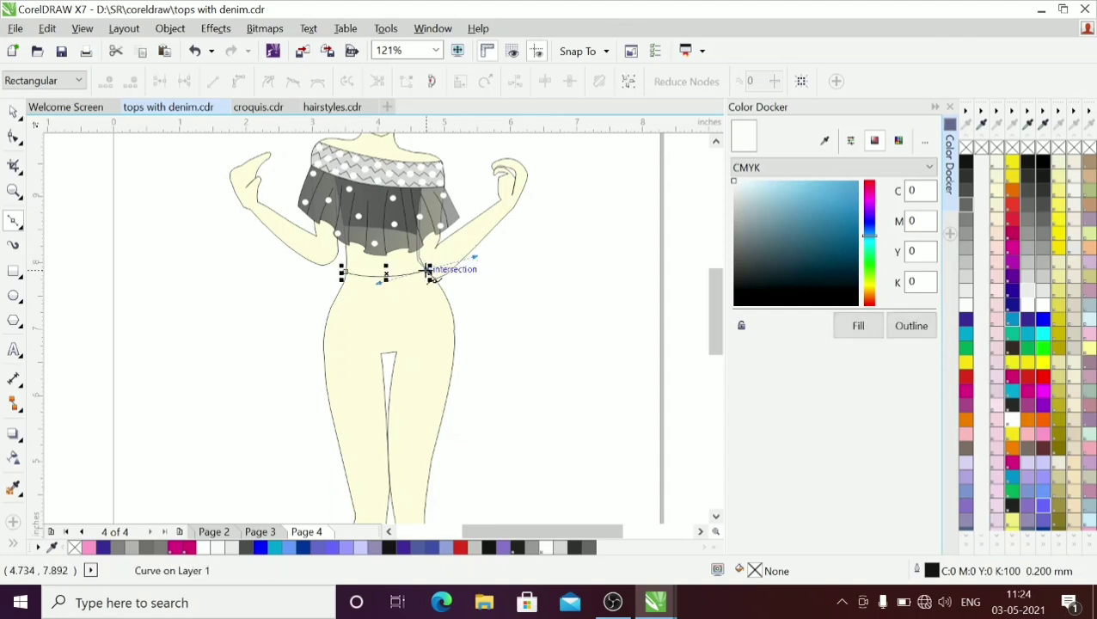
Step: Continue the Bezier outline of the bottoms down the outer hip and thigh of the right-hand leg to the knee
left_click_drag(454, 329, 454, 367)
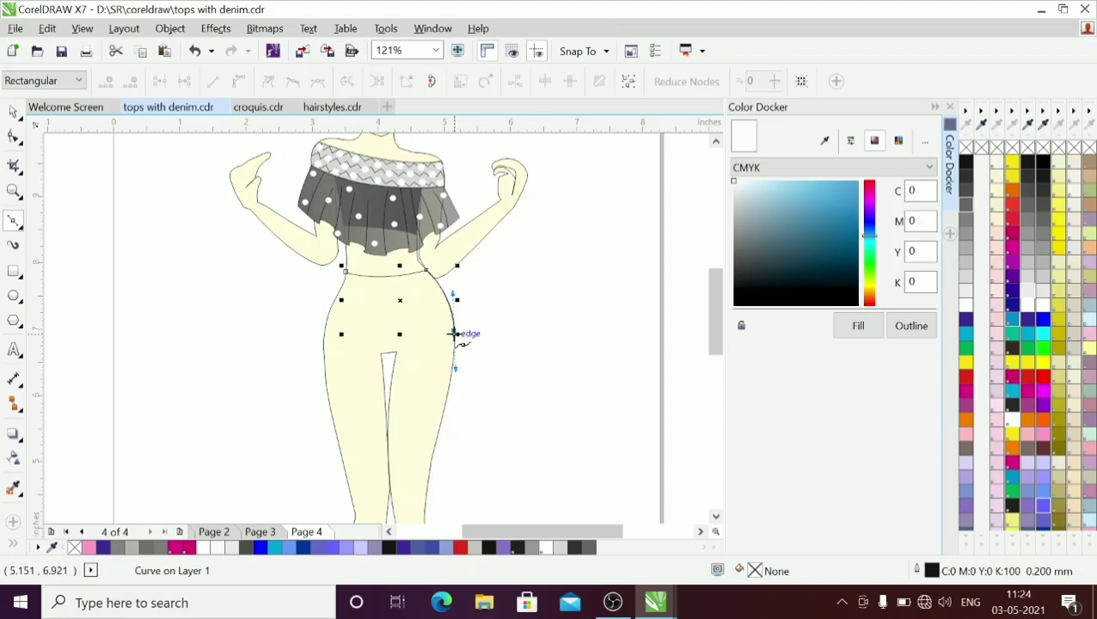
left_click(455, 329)
mouse_move(443, 414)
left_mouse_down()
mouse_move(428, 464)
mouse_move(445, 420)
left_mouse_up()
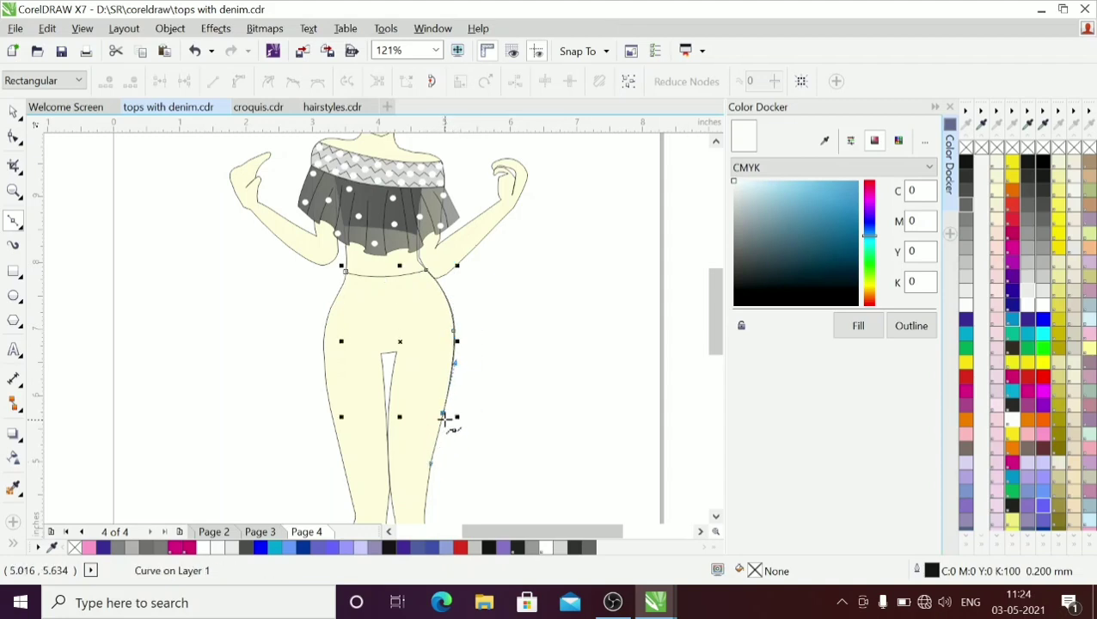
left_click_drag(426, 483, 425, 508)
left_click(424, 513)
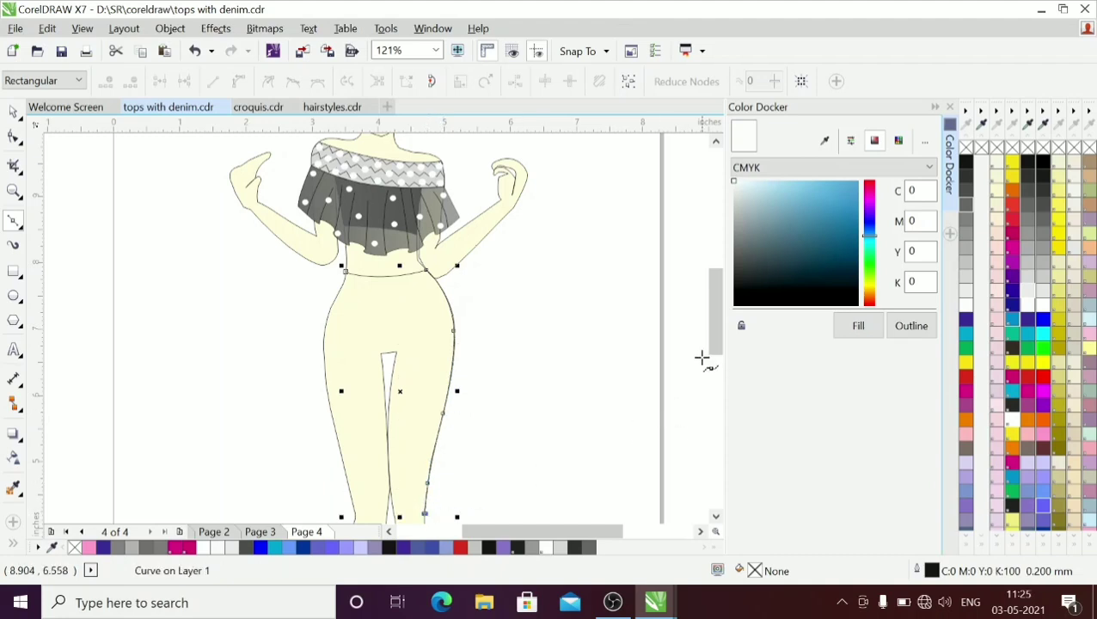
Step: Trace the right-hand leg's outer calf to above the ankle and draw a slightly curved hem across that leg
left_click_drag(718, 350, 732, 396)
left_click(424, 298)
left_click(424, 315)
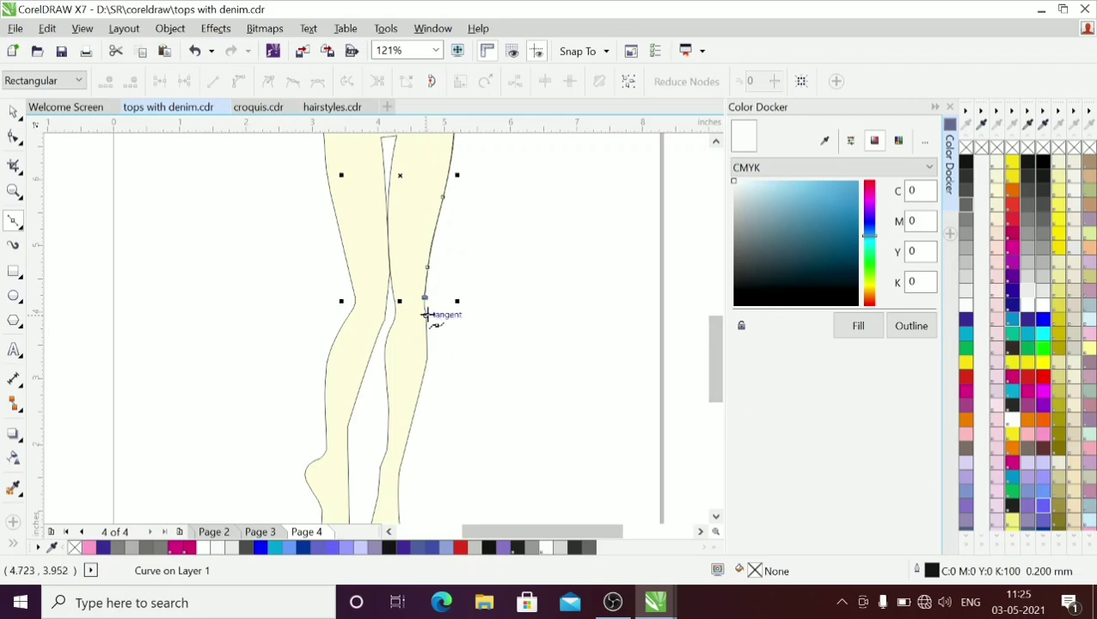
left_click(427, 359)
left_click(416, 401)
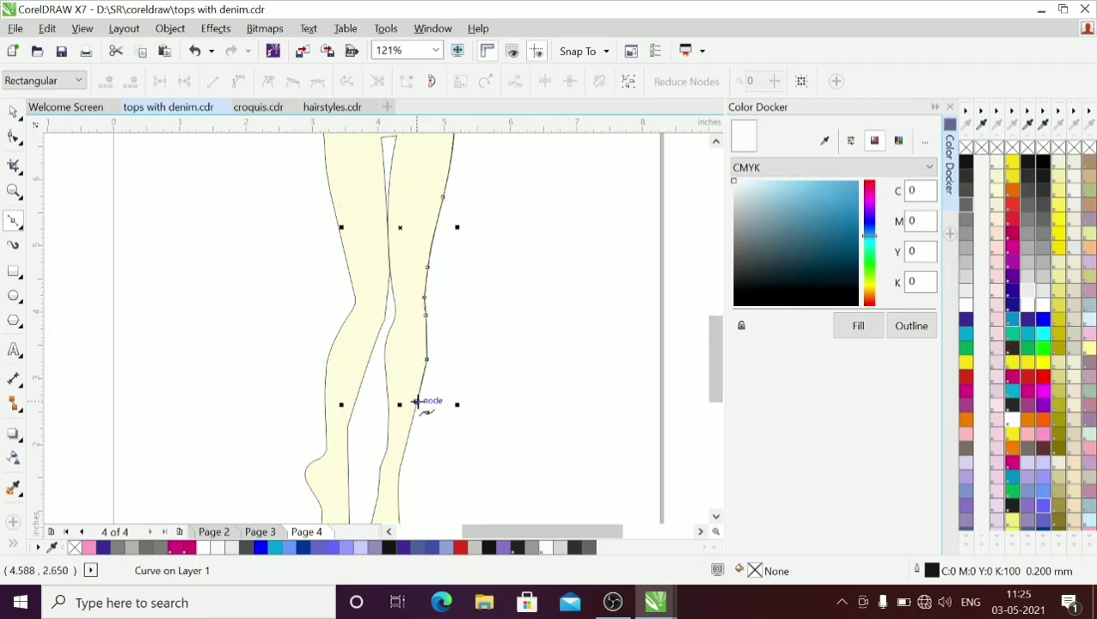
left_click(396, 440)
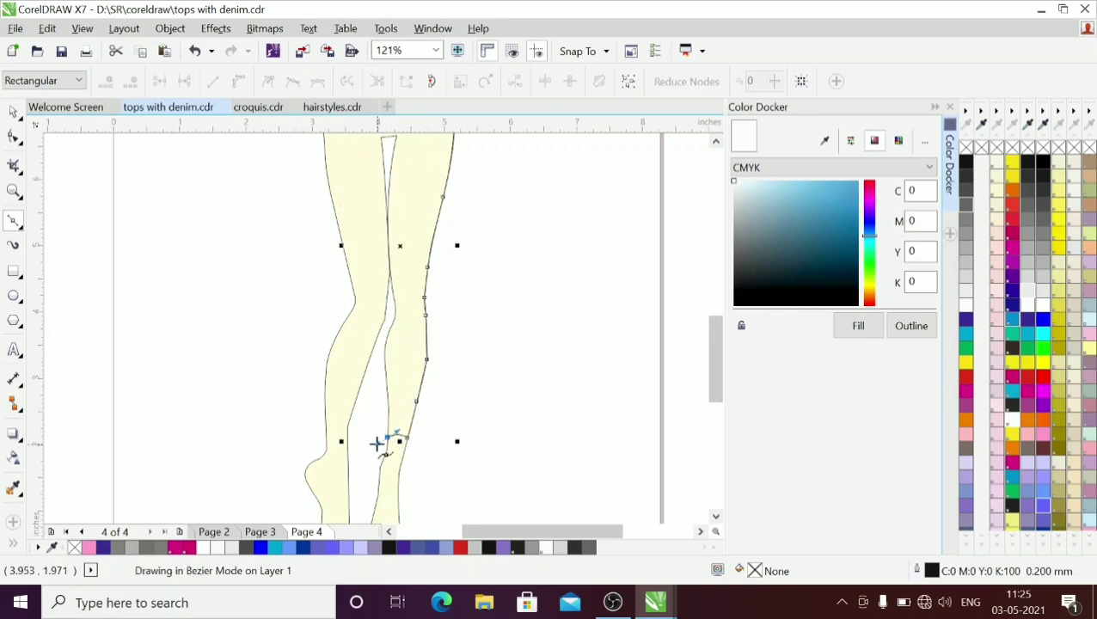
left_click(386, 439)
left_click(387, 439)
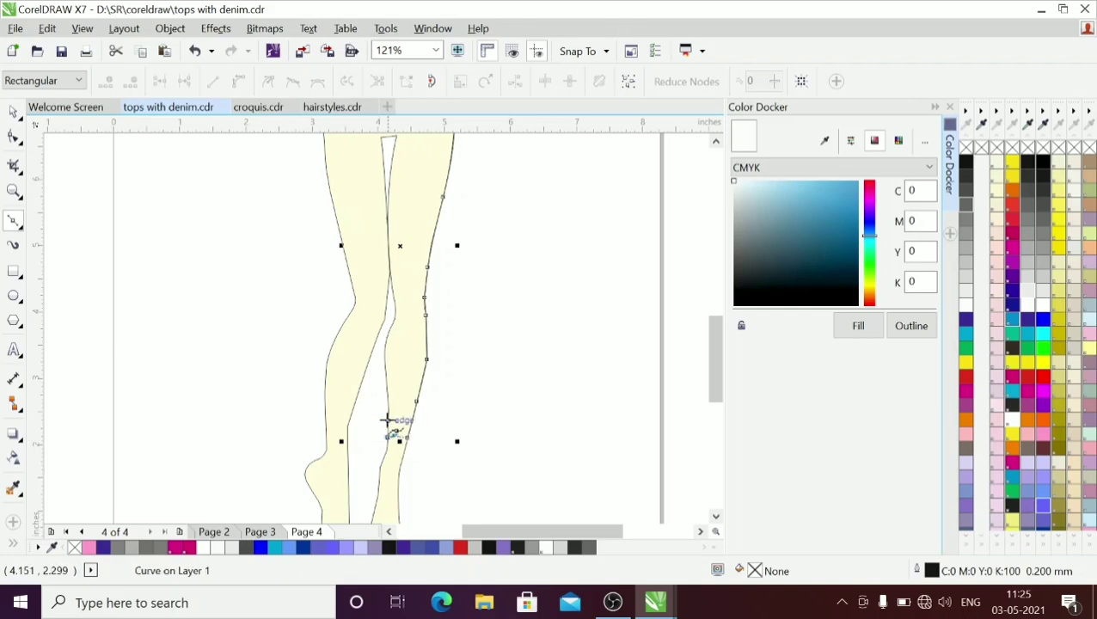
Step: Trace the right-hand leg's inner edge from the hem up past the knee to the upper thigh
left_click(388, 410)
left_click(386, 374)
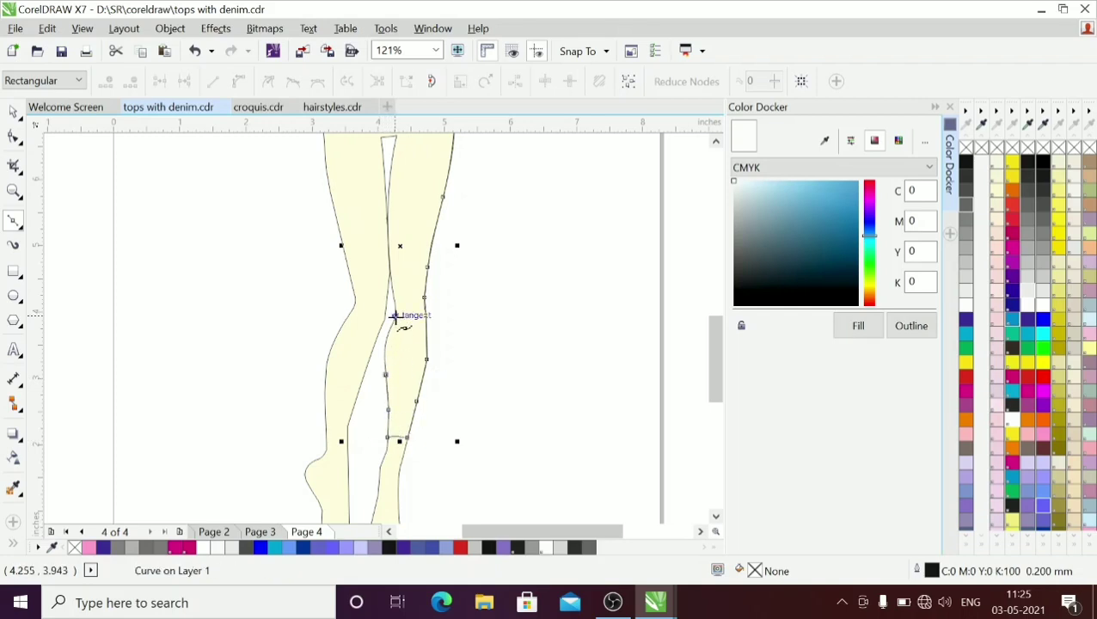
left_click_drag(396, 317, 409, 277)
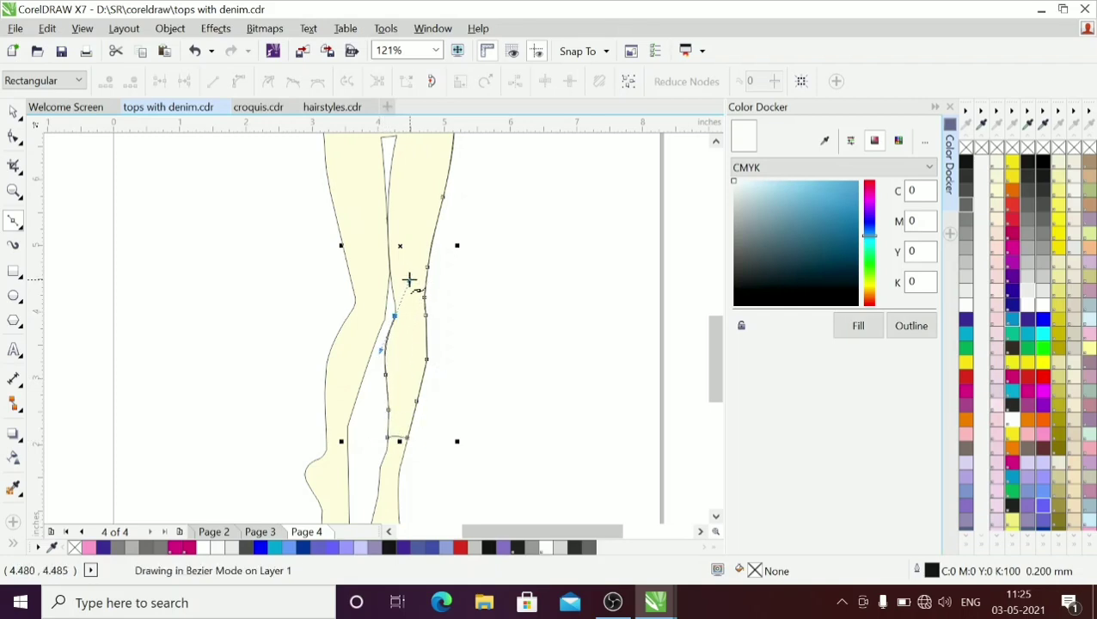
double_click(395, 316)
left_click(389, 280)
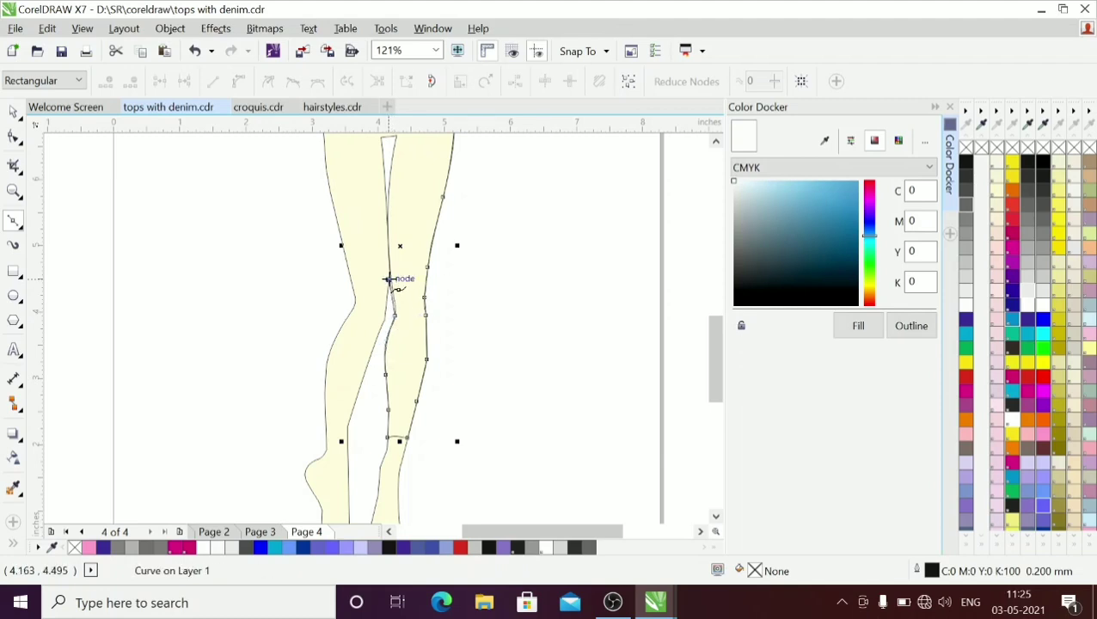
key("ctrl+z")
double_click(395, 316)
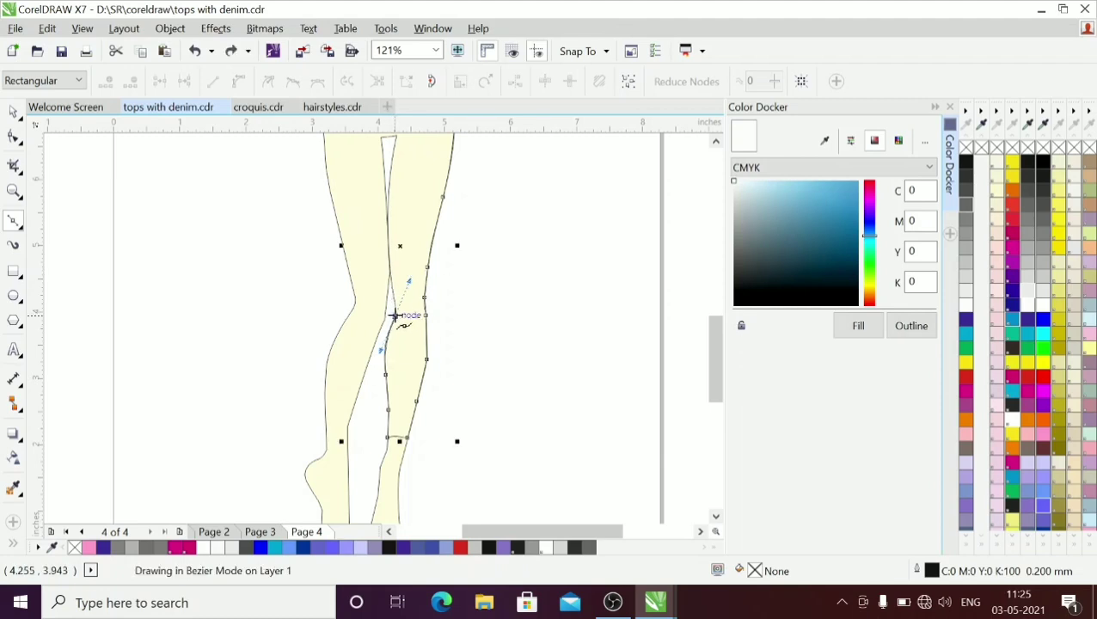
left_click_drag(395, 315, 392, 301)
left_click(391, 262)
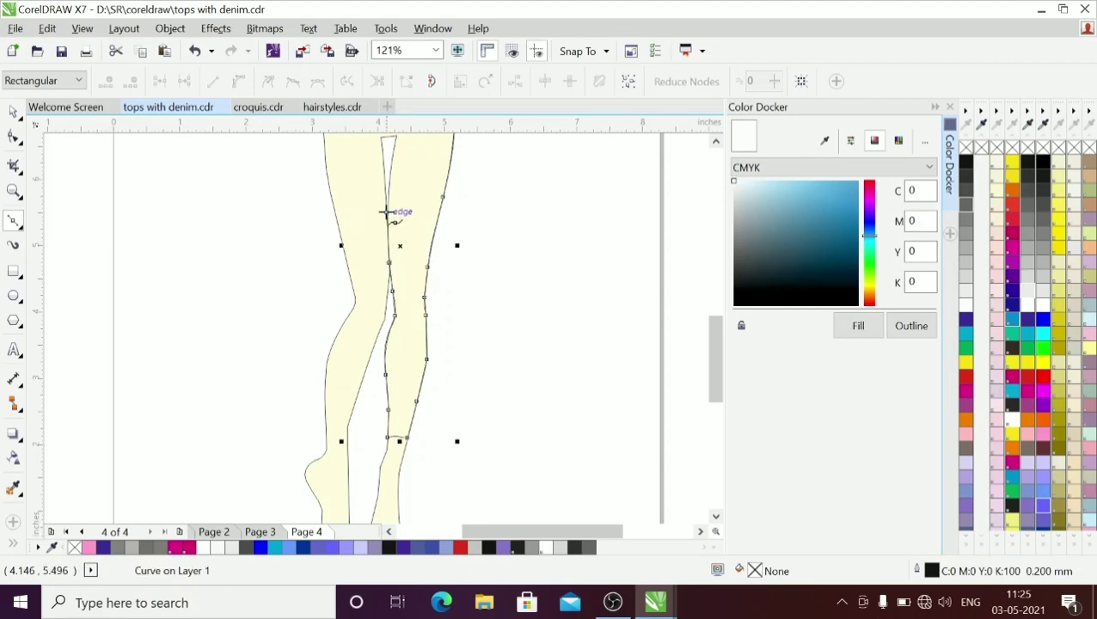
left_click(389, 179)
Step: Carry the outline up past the crotch to a centre-front point, then back down the left-hand leg's inner thigh to the knee
left_click_drag(720, 344, 718, 318)
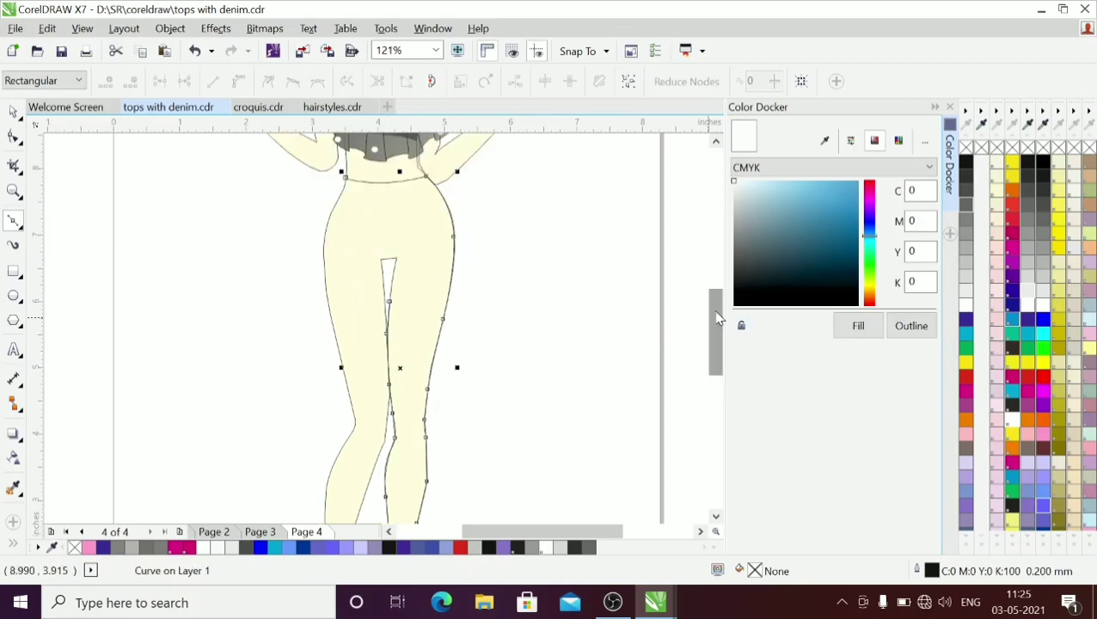
left_click(391, 255)
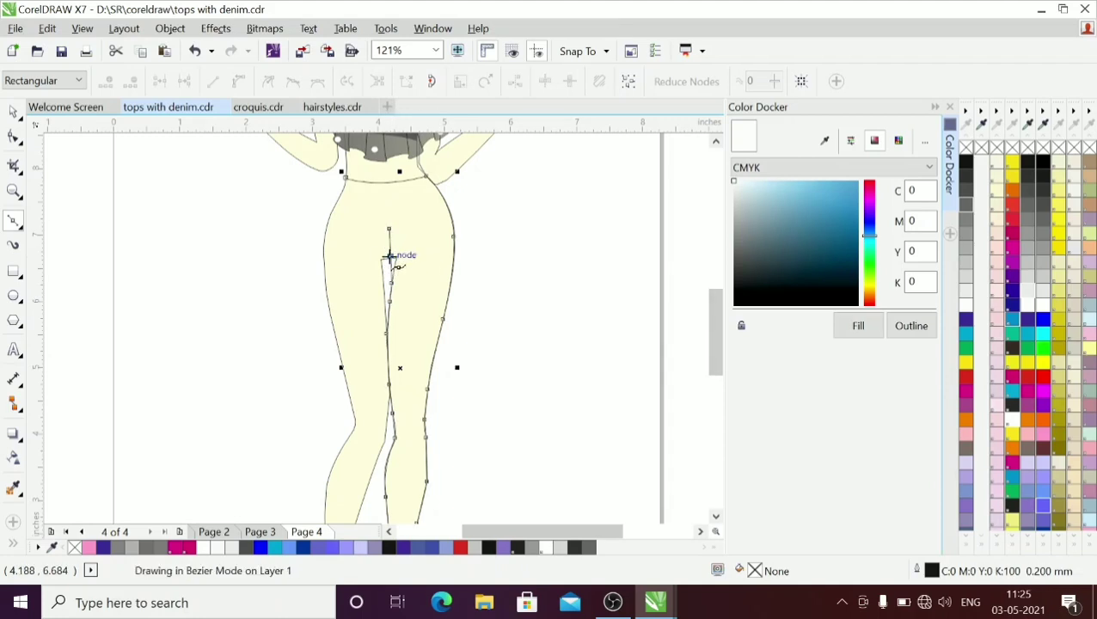
left_click(384, 295)
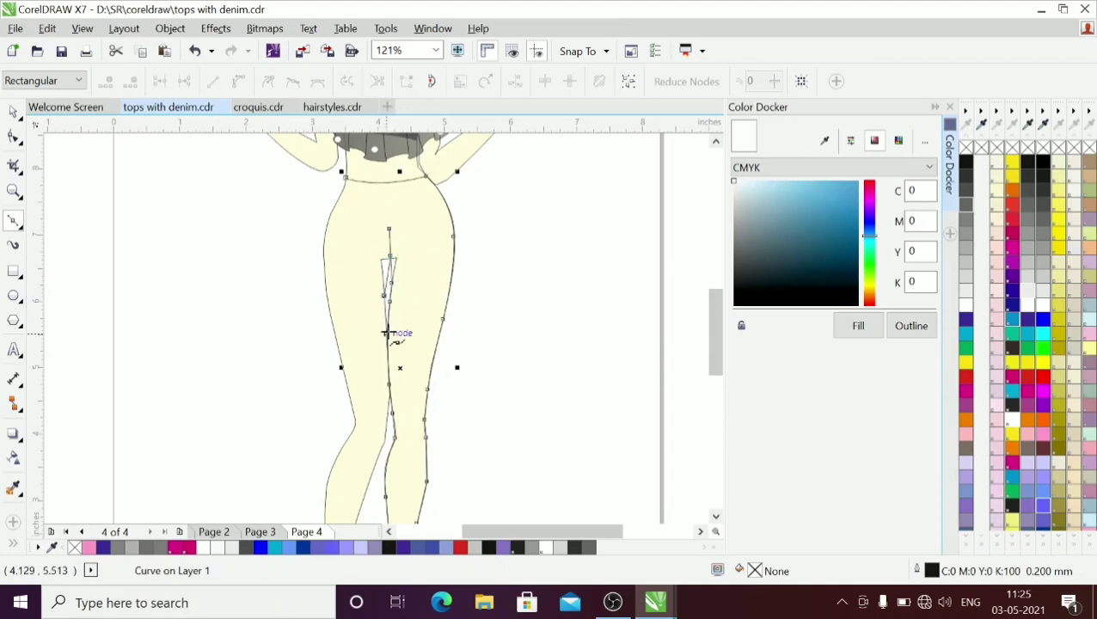
left_click(387, 333)
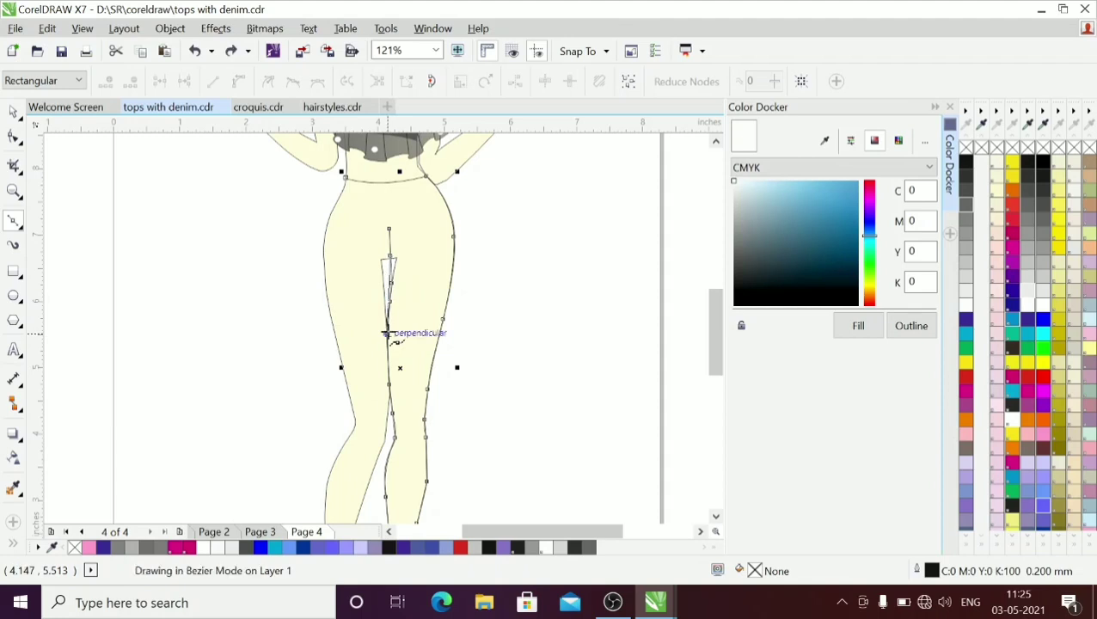
left_click(391, 383)
left_click(385, 441)
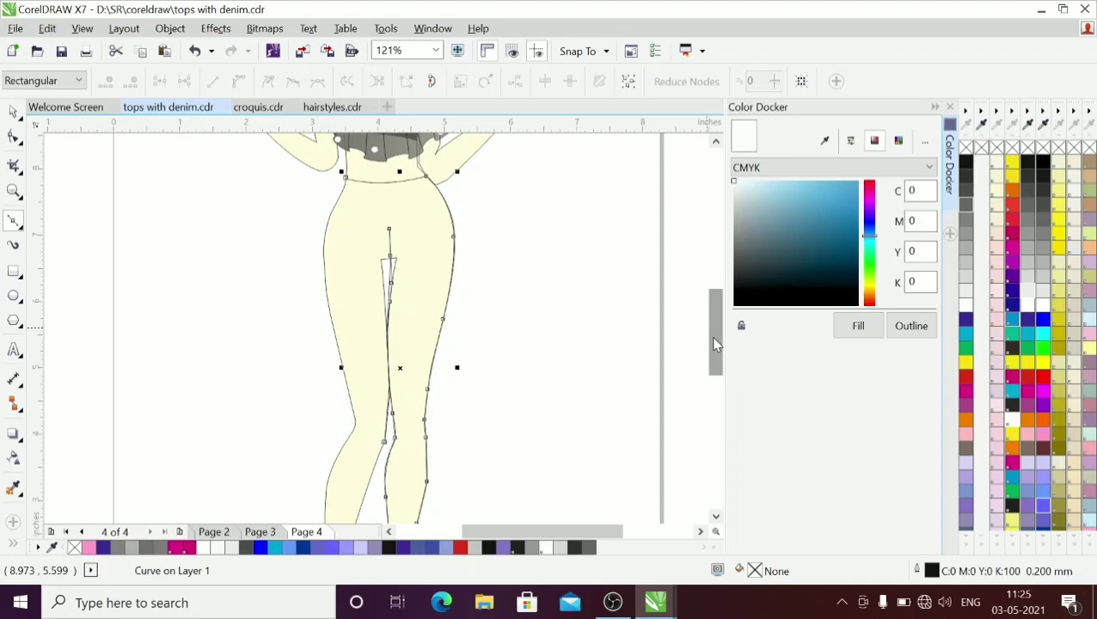
Step: Trace the left-hand leg's inner calf and draw a hem across that leg above the ankle
left_click_drag(714, 344, 716, 383)
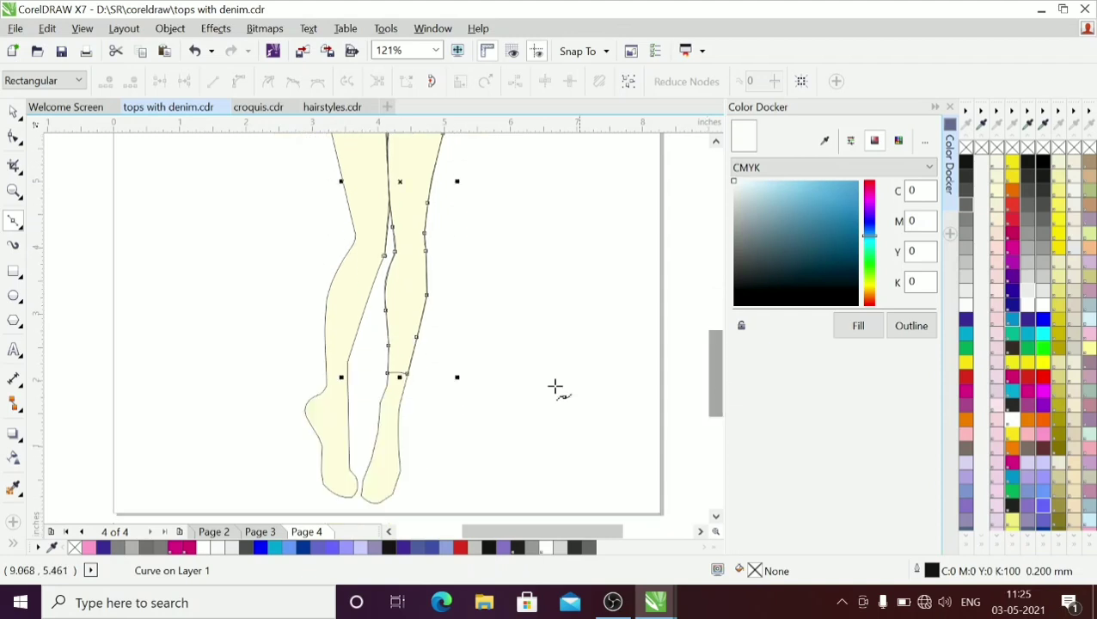
left_click(350, 353)
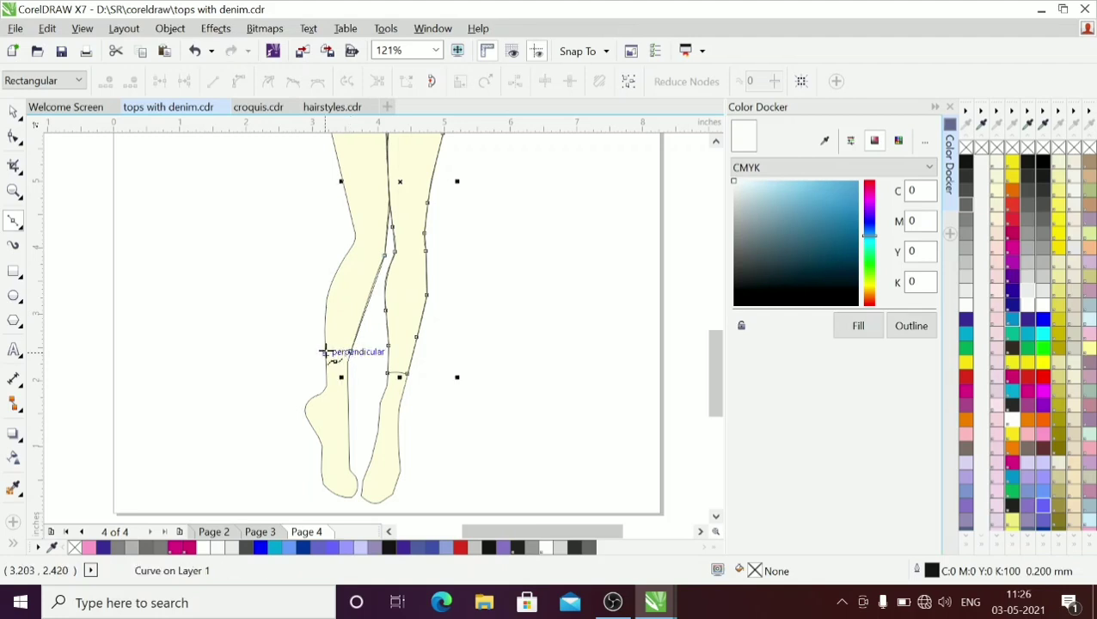
left_click(326, 351)
left_click(324, 350)
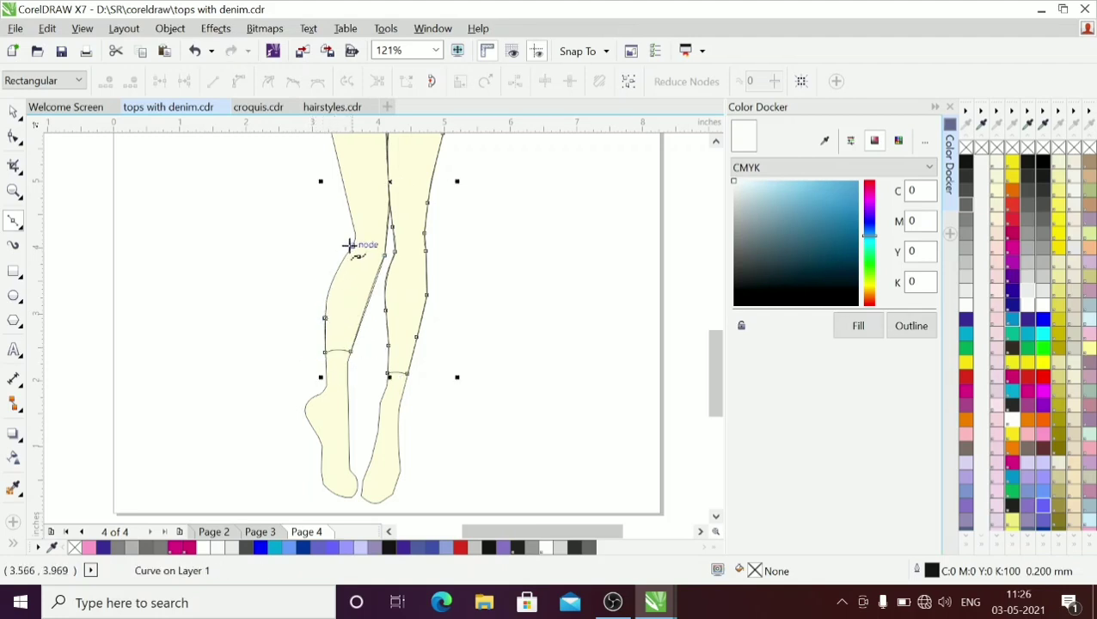
Step: Trace the left-hand leg's outer edge from the calf over the knee and hip, closing the outline at the waistline's start
mouse_move(353, 243)
left_mouse_down()
mouse_move(404, 240)
mouse_move(386, 182)
mouse_move(385, 198)
left_mouse_up()
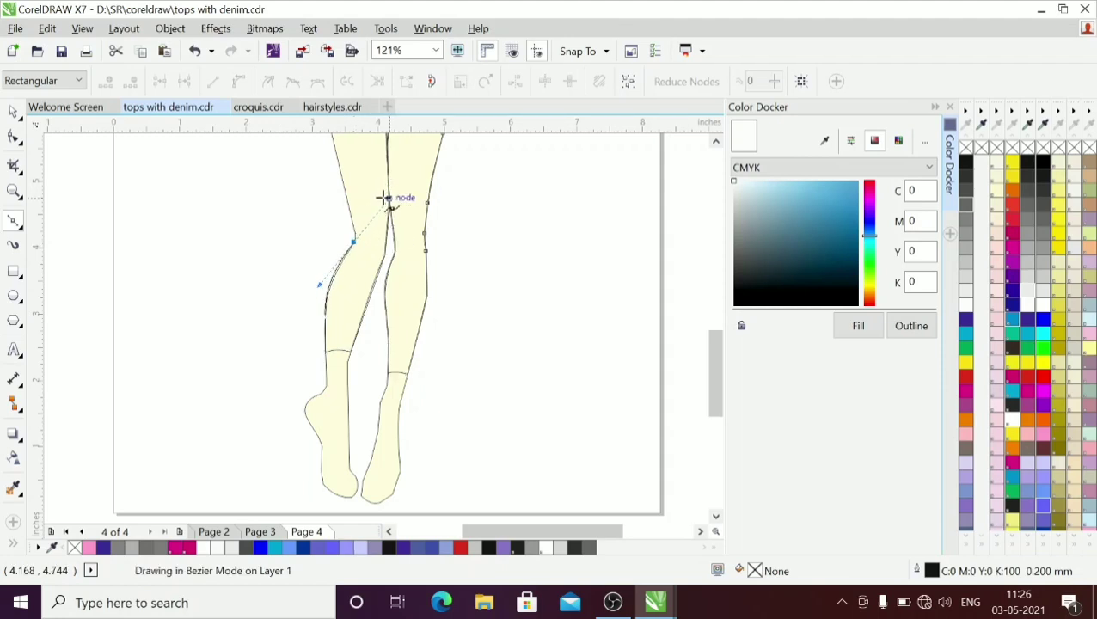
left_click(353, 243)
left_click(334, 153)
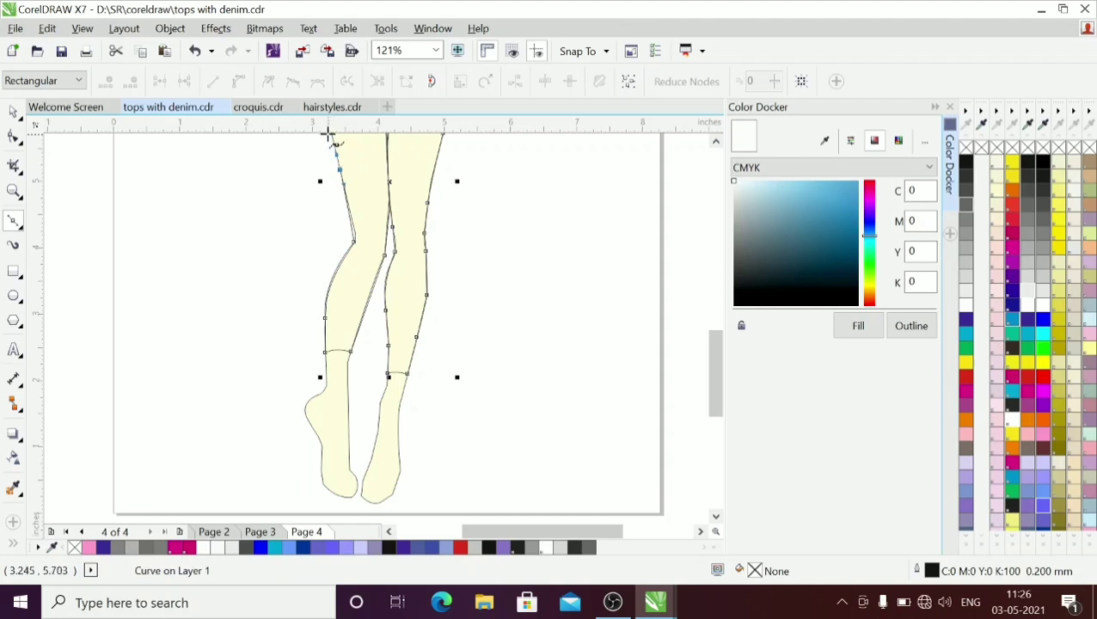
scroll(330, 139, "up", 1)
left_click_drag(716, 399, 718, 362)
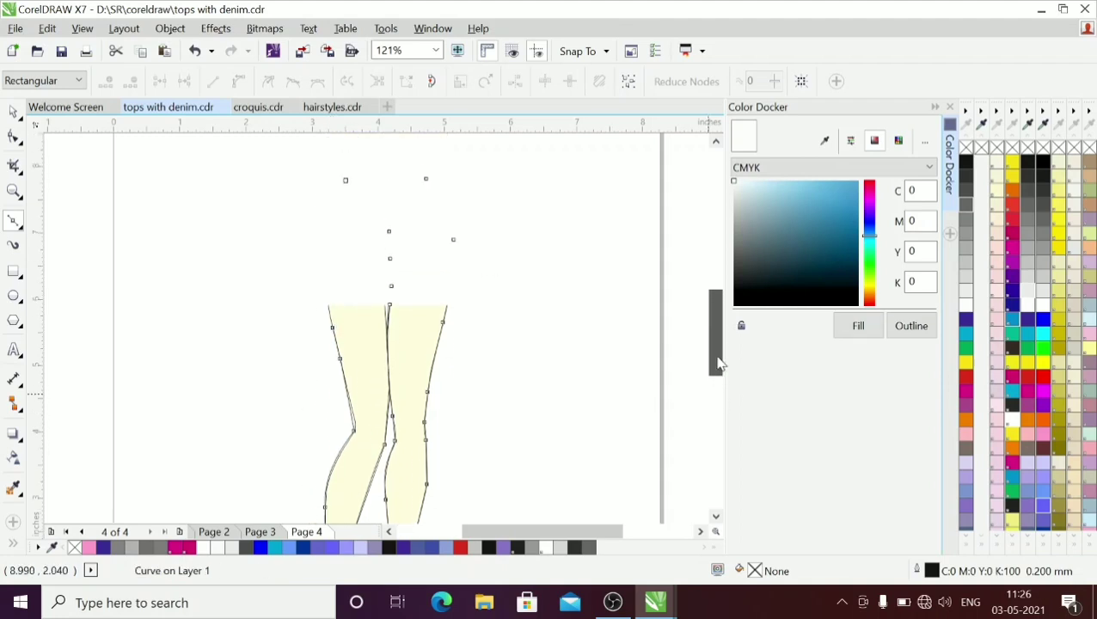
left_click(332, 352)
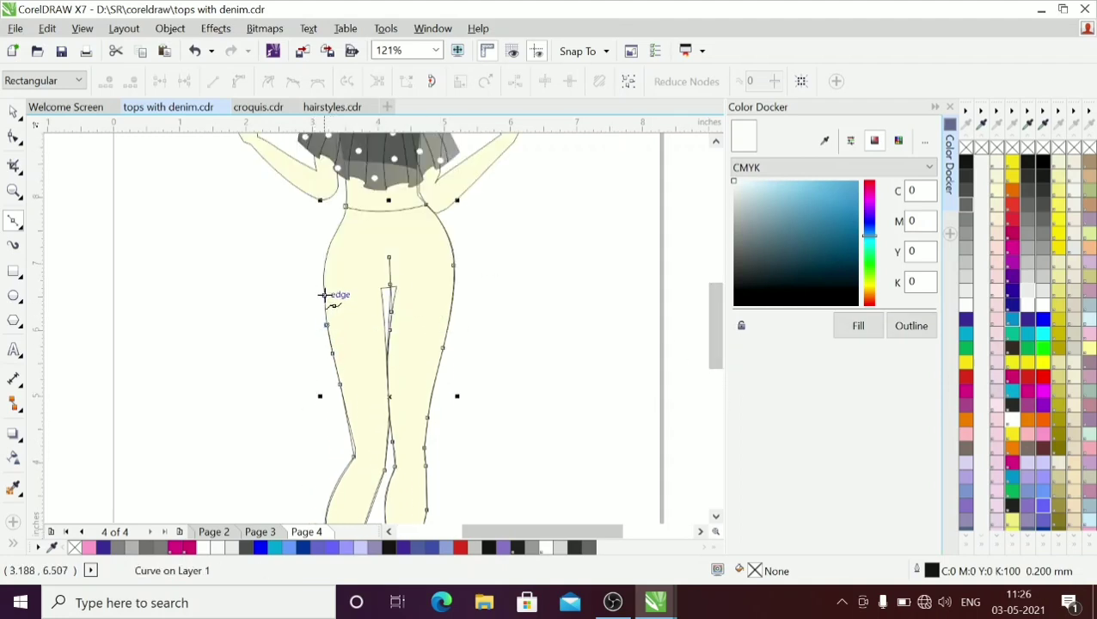
left_click(324, 295)
mouse_move(326, 257)
left_mouse_down()
mouse_move(337, 231)
mouse_move(330, 241)
left_mouse_up()
left_click(338, 227)
double_click(344, 207)
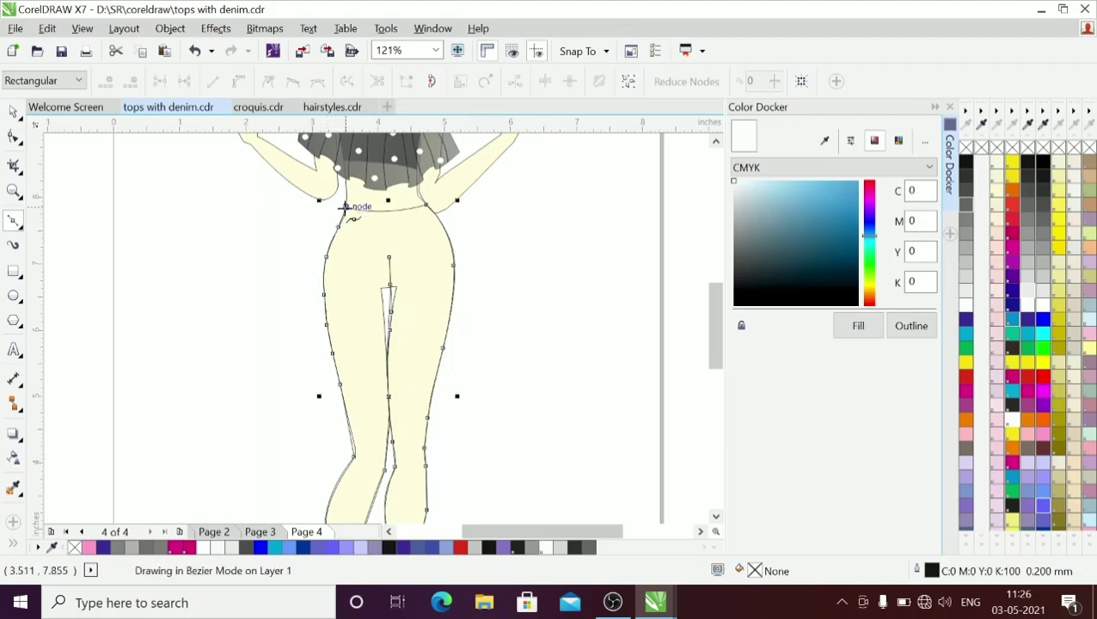
Step: Fill the closed bottoms with purple (C:60 M:60 Y:0 K:0) and adjust the inseam below the crotch with the Shape tool
left_click(966, 509)
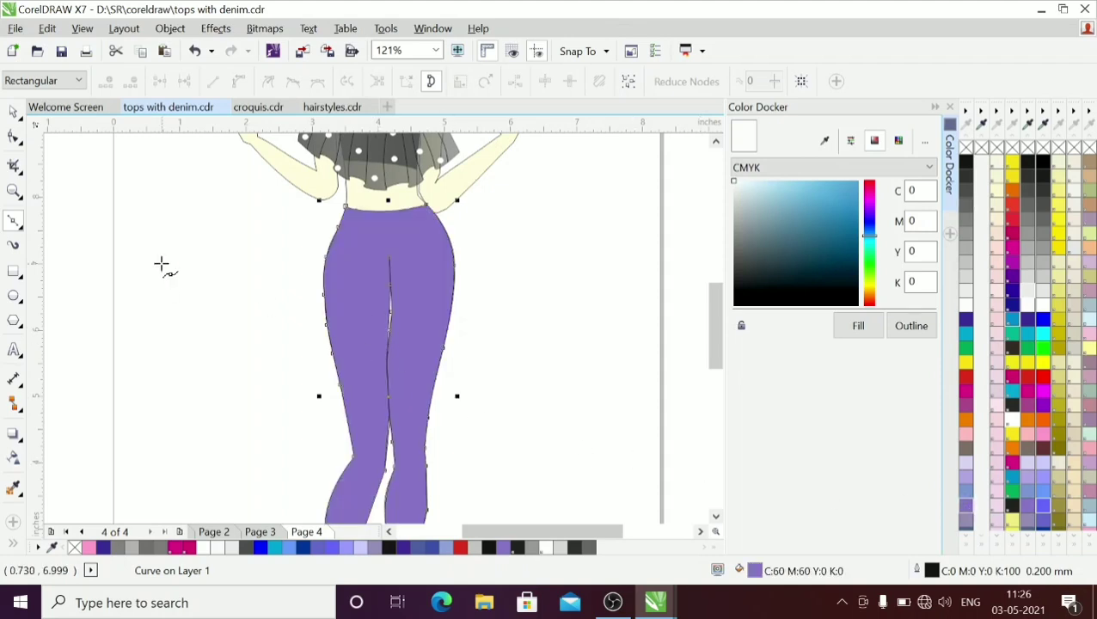
left_click(13, 135)
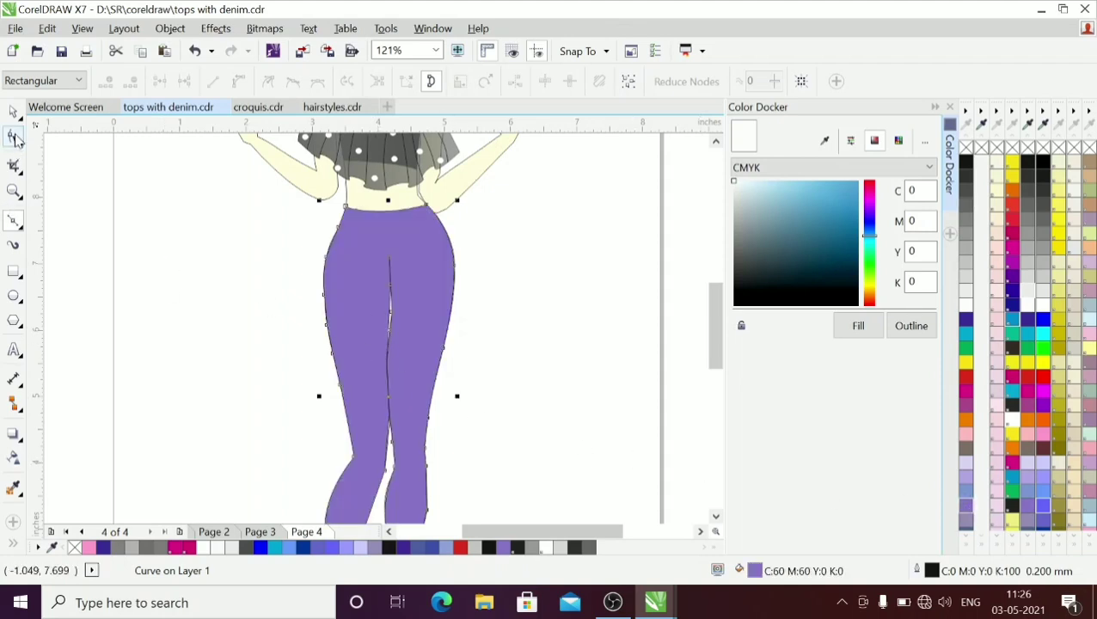
double_click(391, 318)
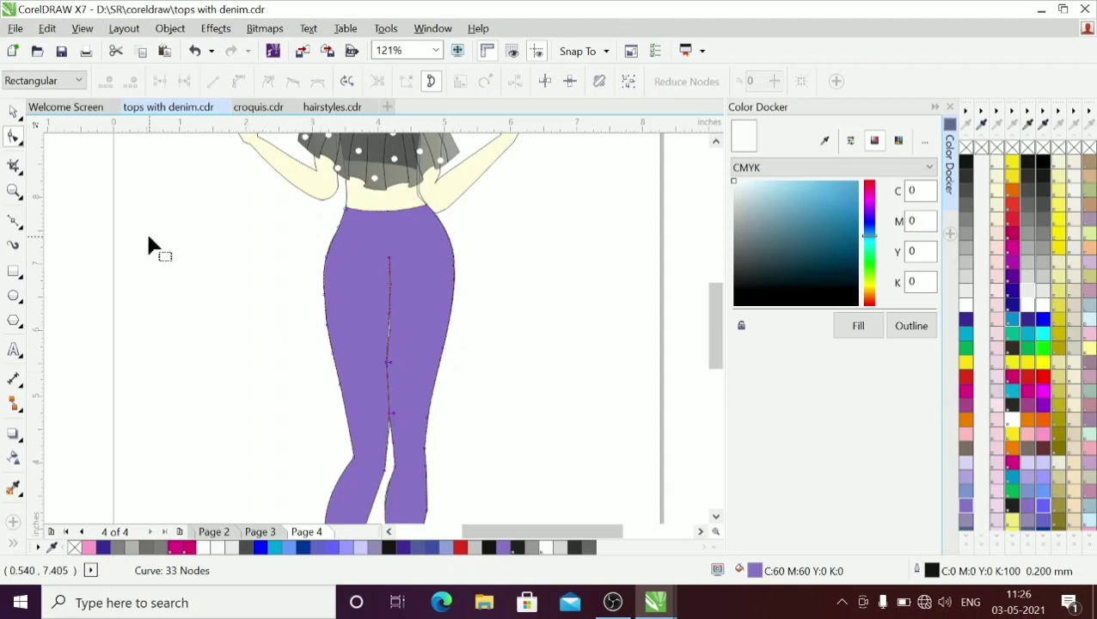
Step: Draw a closed Bezier waistband along the top of the bottoms, with downward-curved upper and lower edges
left_click(13, 190)
left_click(387, 236)
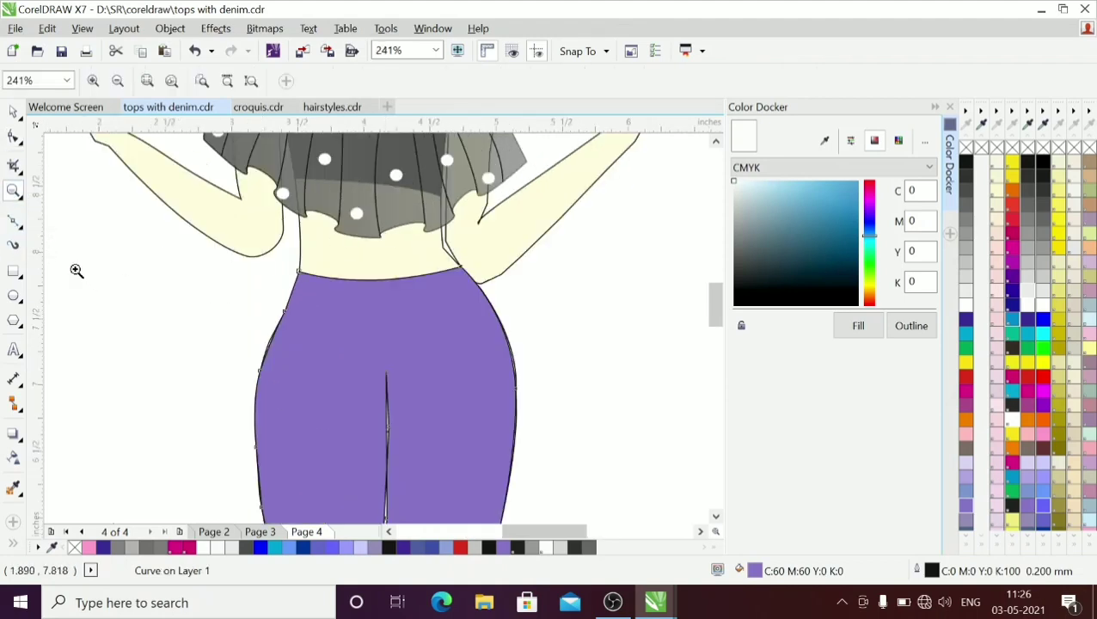
left_click(14, 222)
left_click(300, 271)
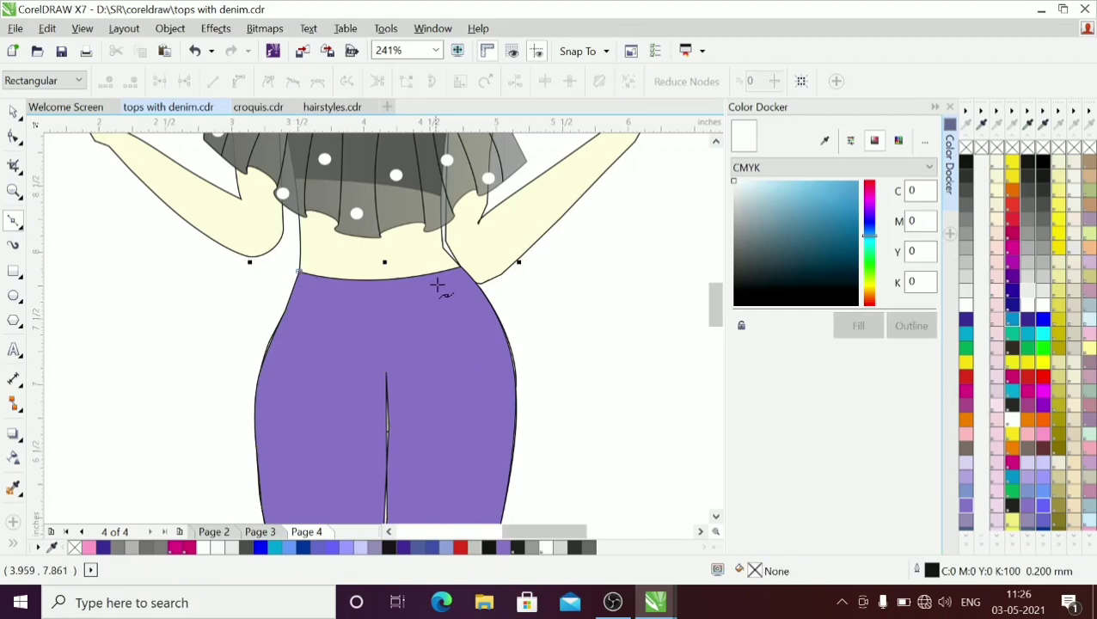
left_click_drag(461, 267, 521, 241)
double_click(461, 267)
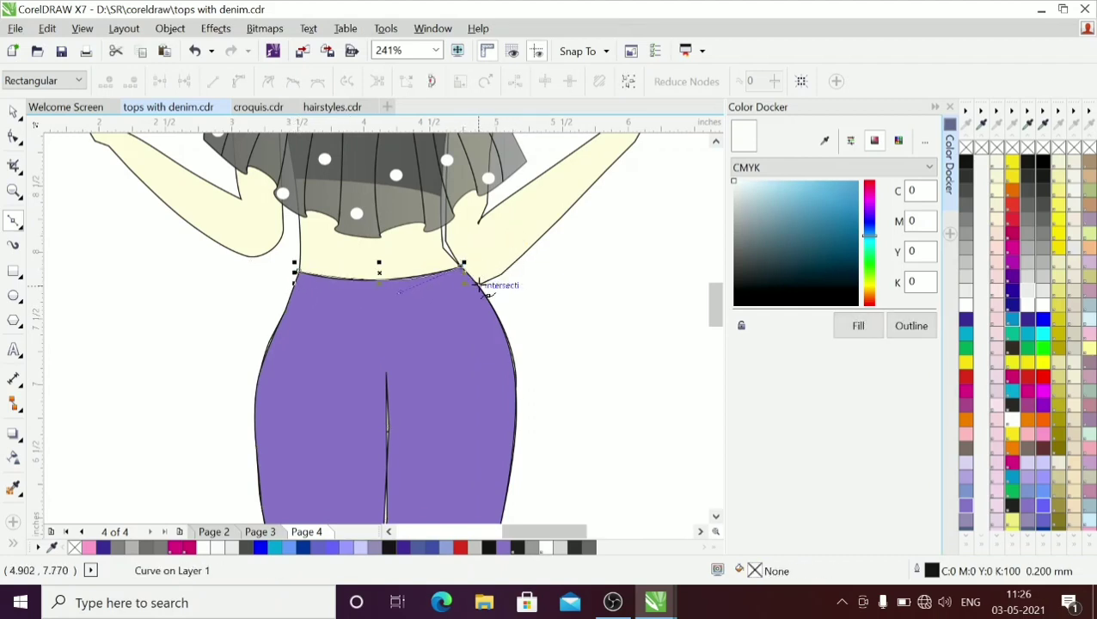
left_click(480, 285)
left_click_drag(292, 291, 205, 268)
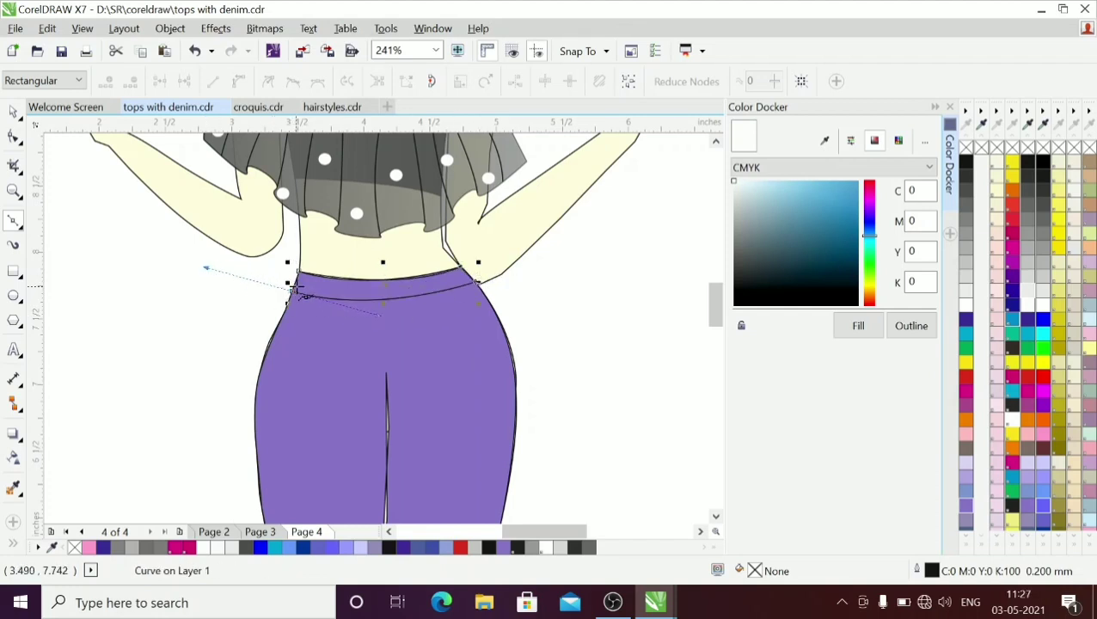
double_click(294, 292)
left_click(297, 276)
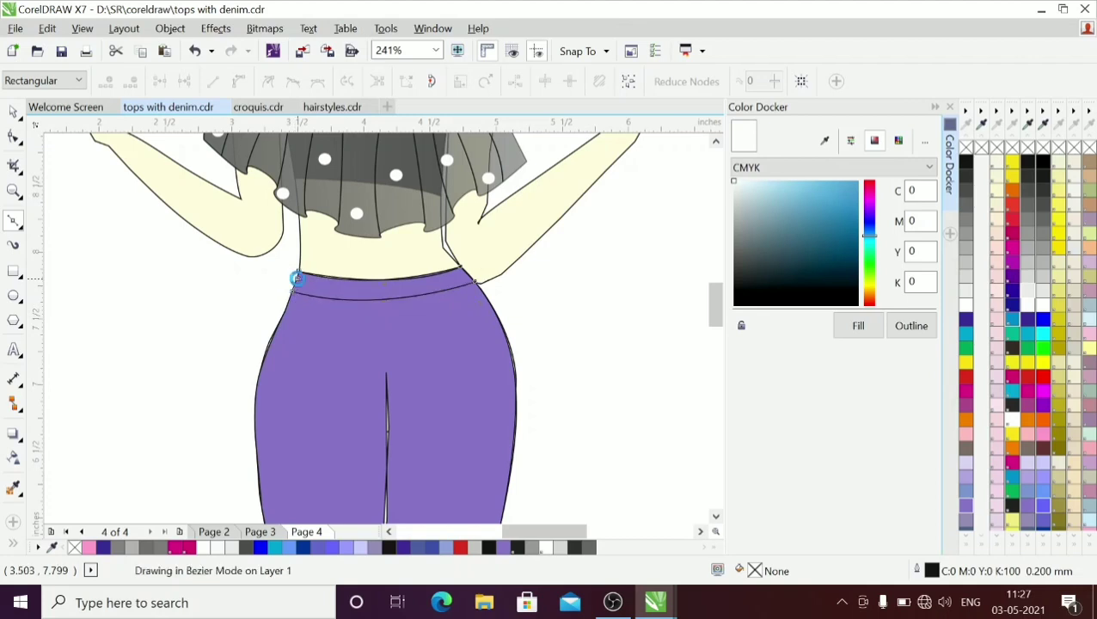
Step: Adjust the lower corner of the waistband's left-hand end with the Shape tool so it meets the hip edge
left_click(13, 136)
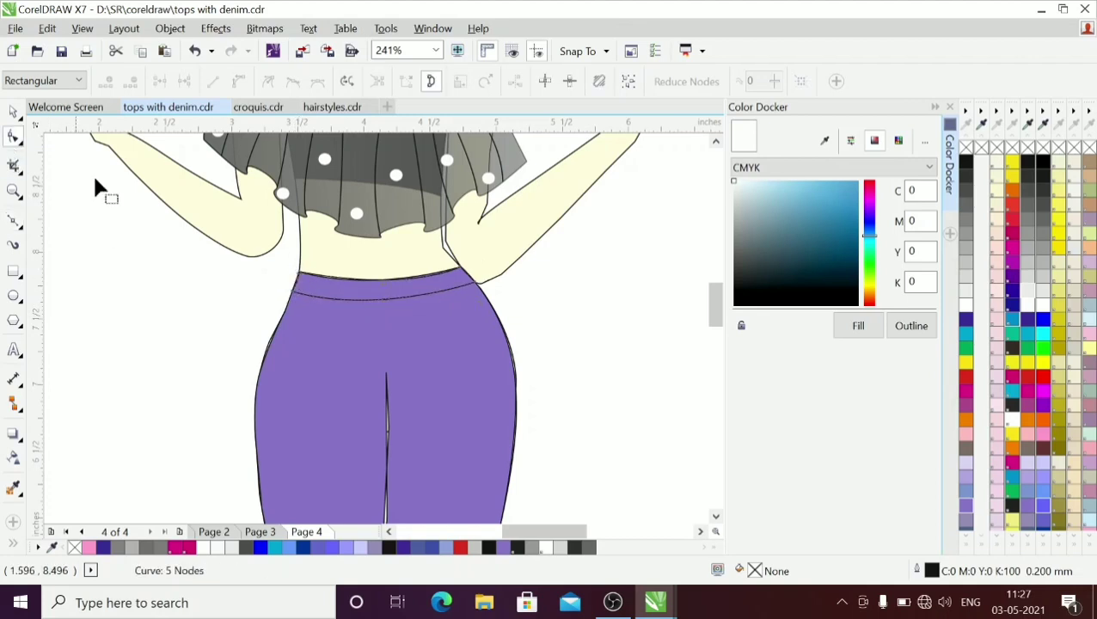
left_click(292, 298)
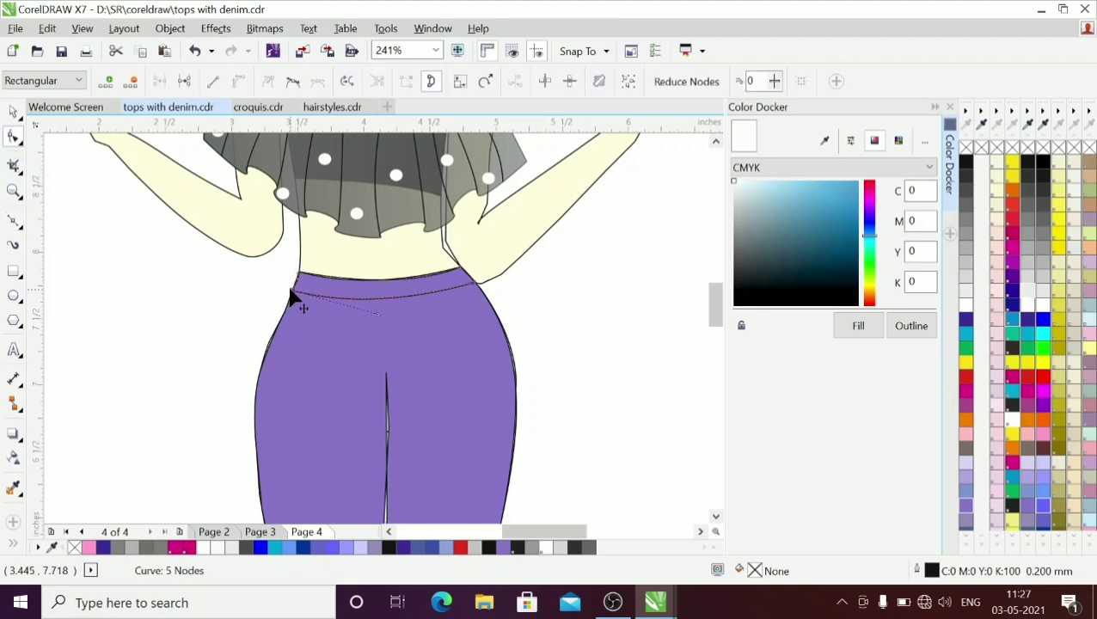
left_click(13, 112)
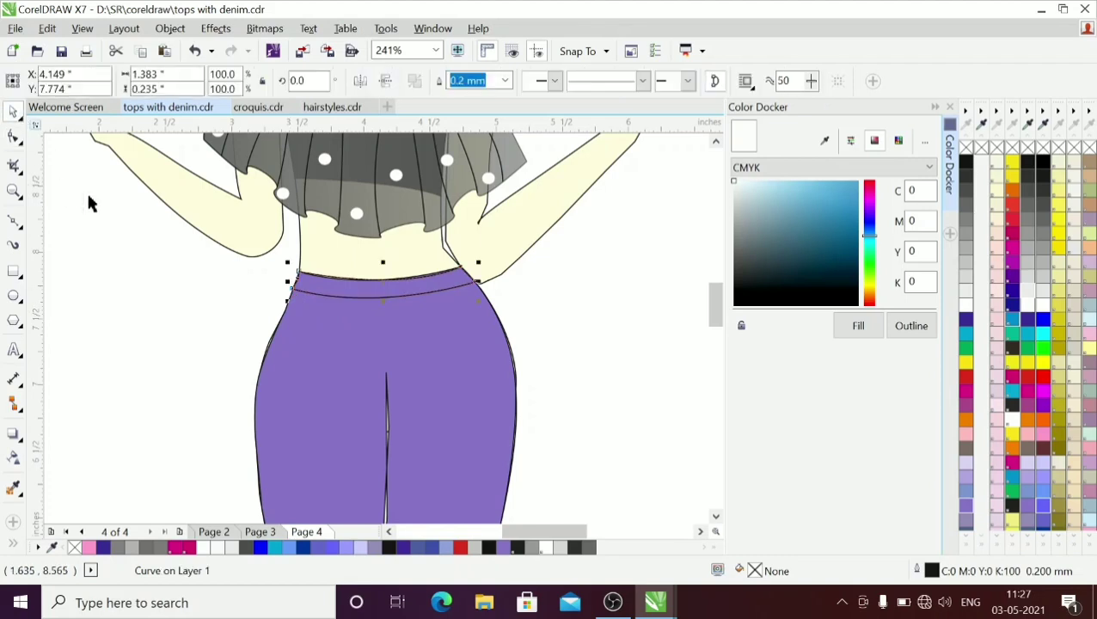
Step: Make light grey (C:0 M:0 Y:0 K:10) the default fill for graphic objects and fill the waistband with it
left_click(115, 266)
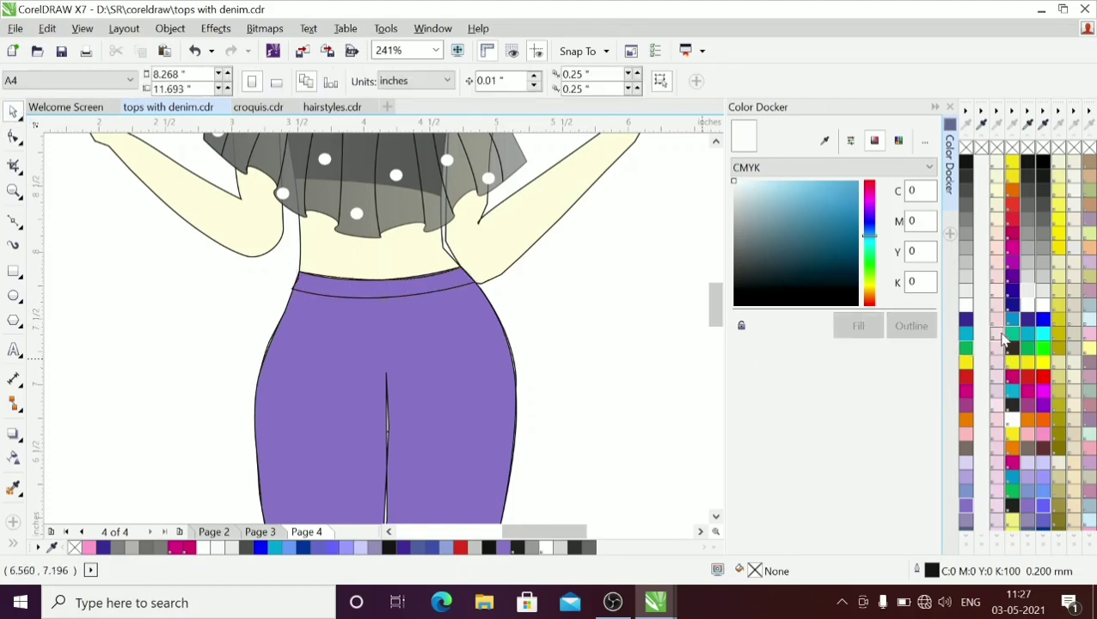
left_click(969, 297)
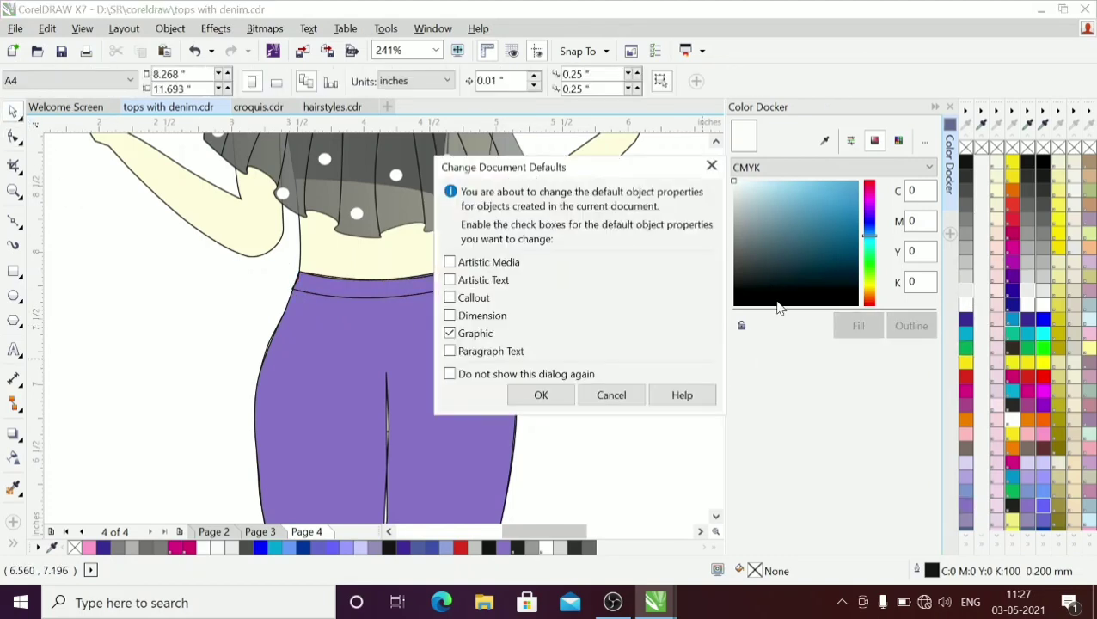
left_click(559, 395)
left_click(392, 285)
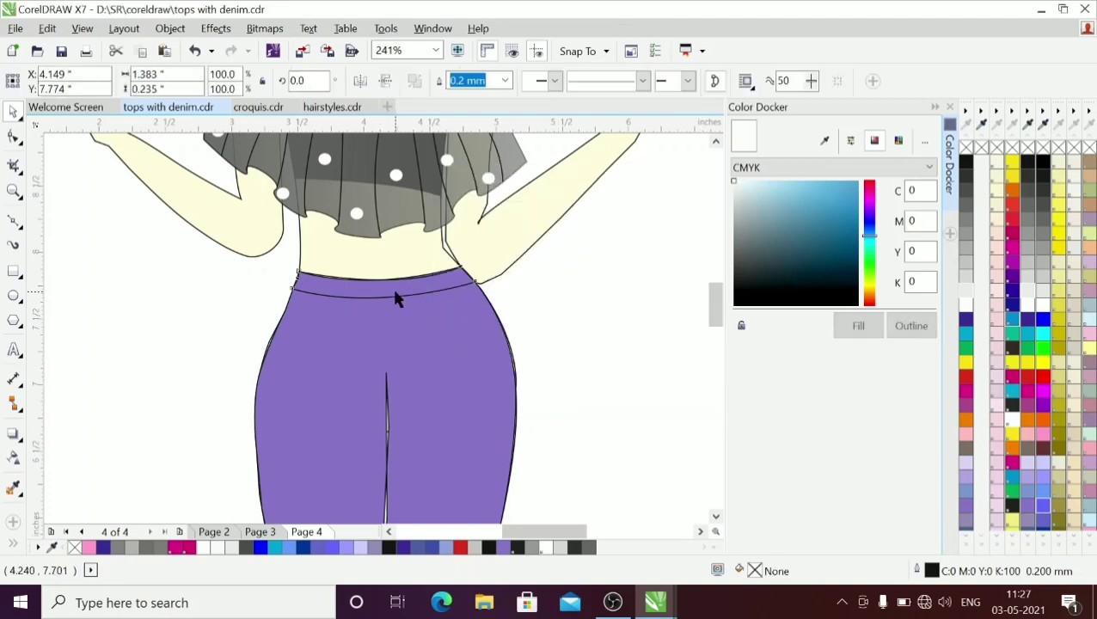
left_click(962, 293)
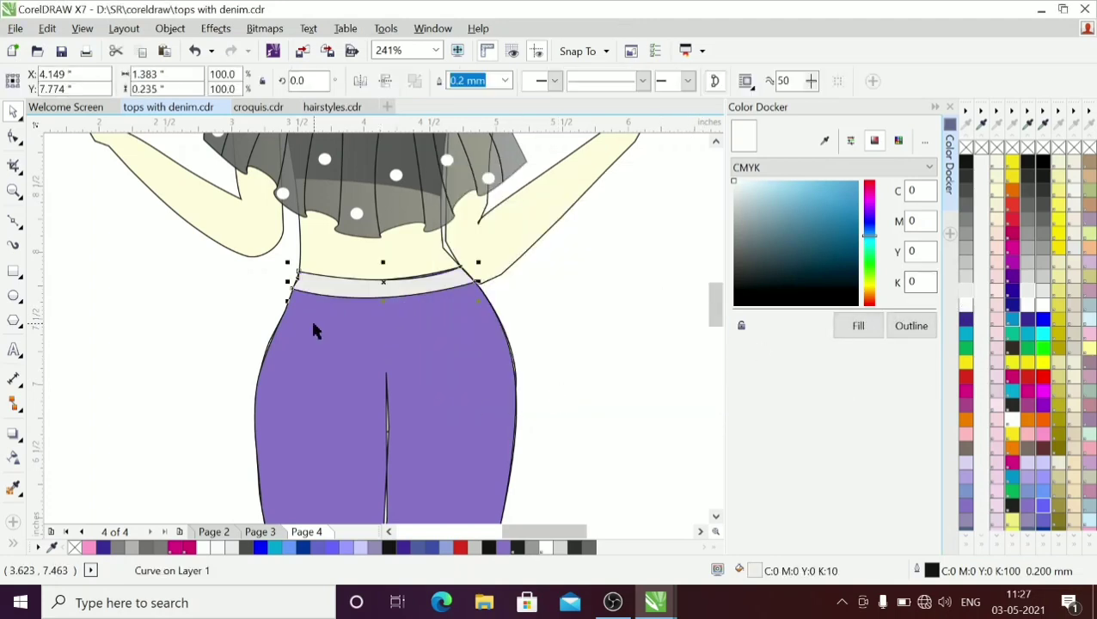
Step: Add a node near the right-hand end of the waistband's upper edge and nudge it up to match the waistline
key("F10")
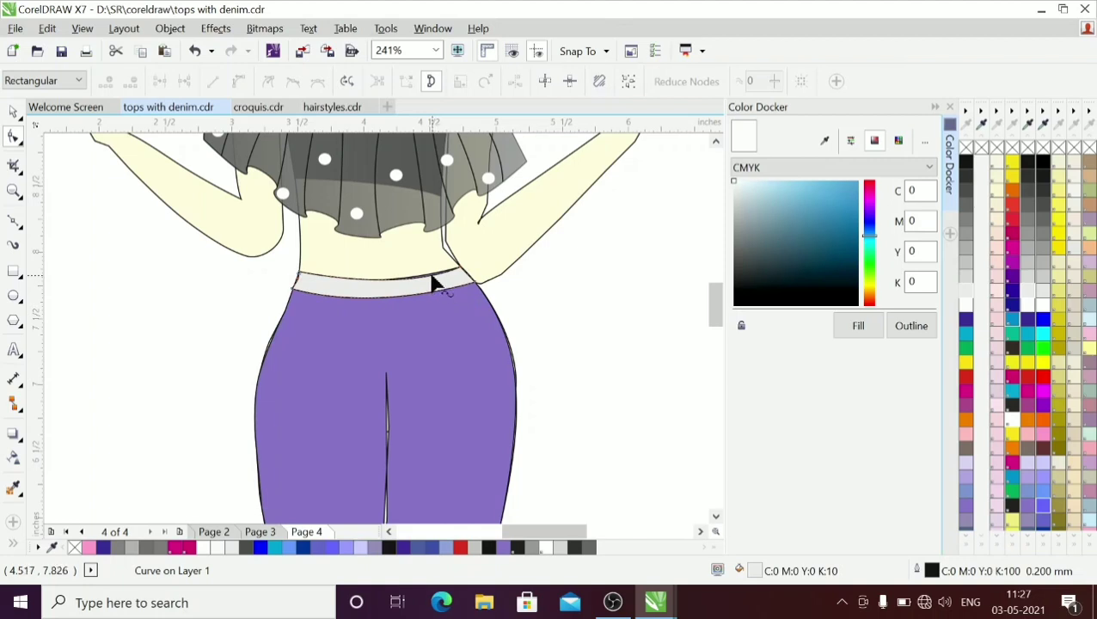
double_click(432, 276)
key("Up")
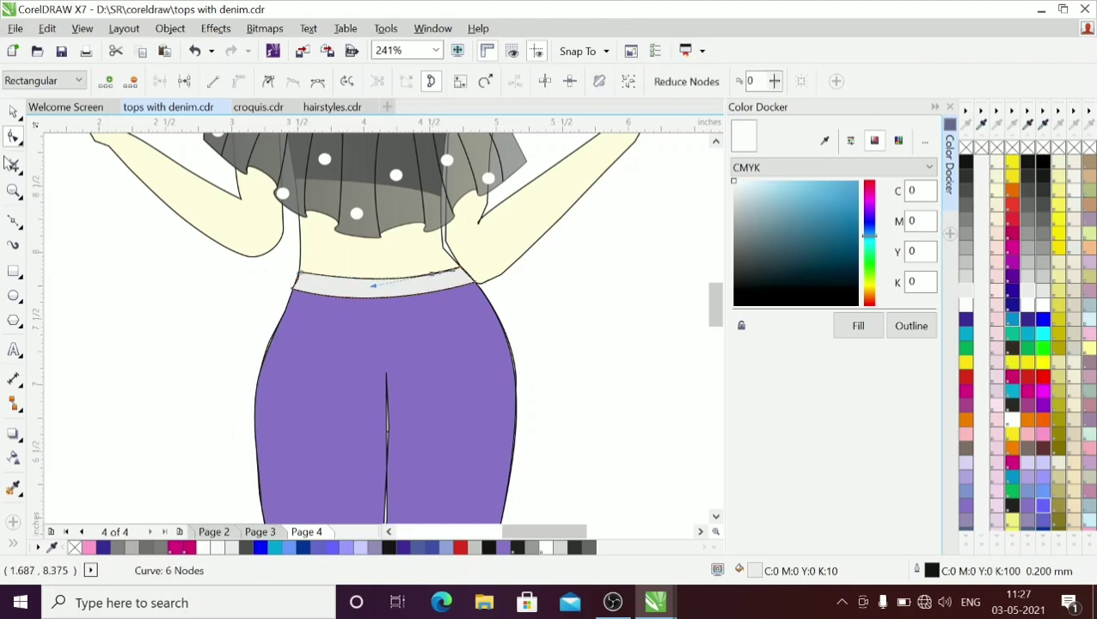
key("space")
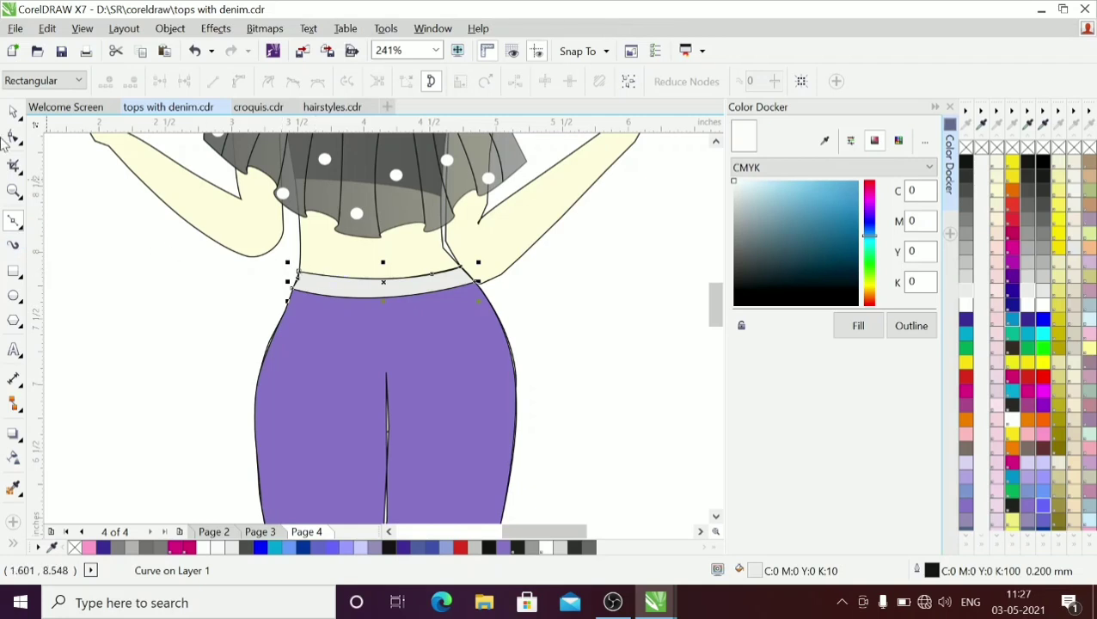
Step: Draw a narrow curved belt loop across the waistband near its left-hand end and fill it with C:60 M:60 Y:0 K:0
left_click(19, 194)
left_click(379, 300)
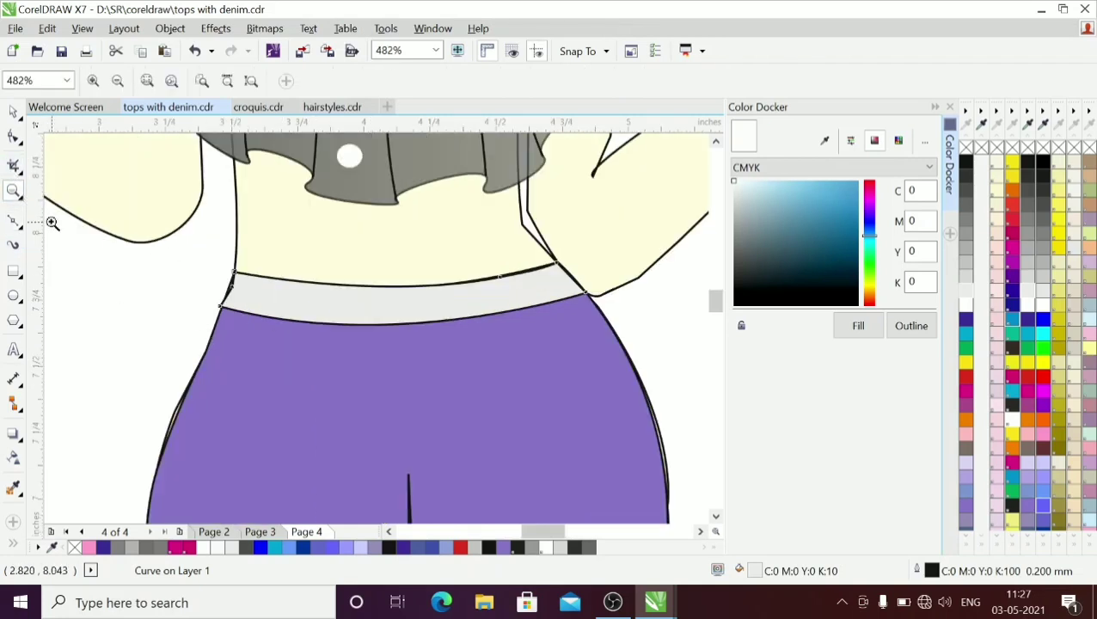
left_click(14, 223)
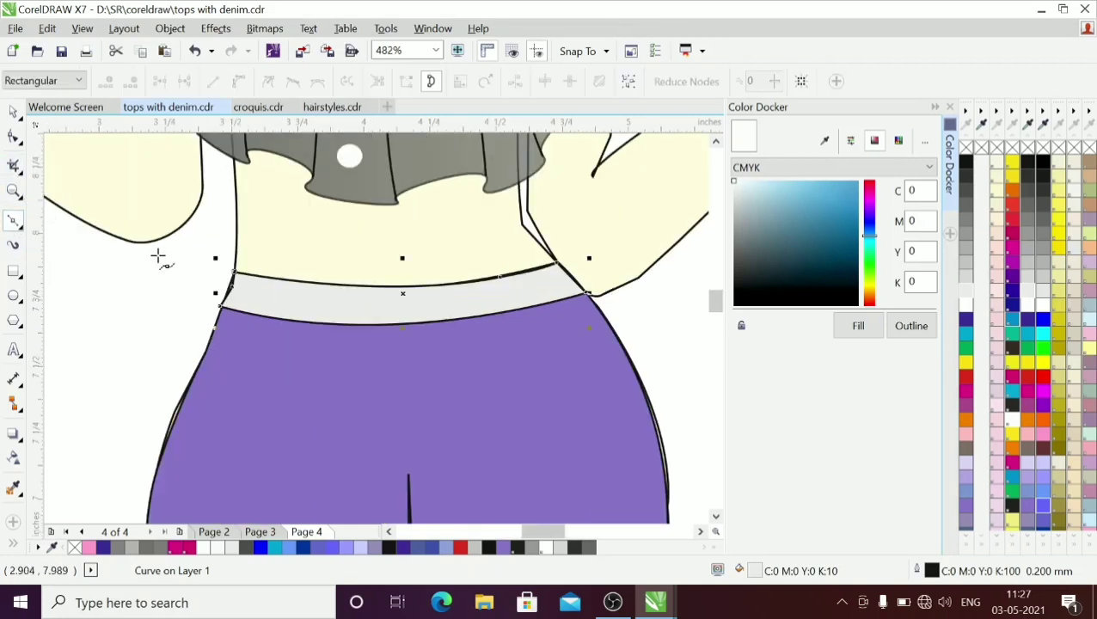
left_click(281, 279)
left_click_drag(274, 318, 282, 329)
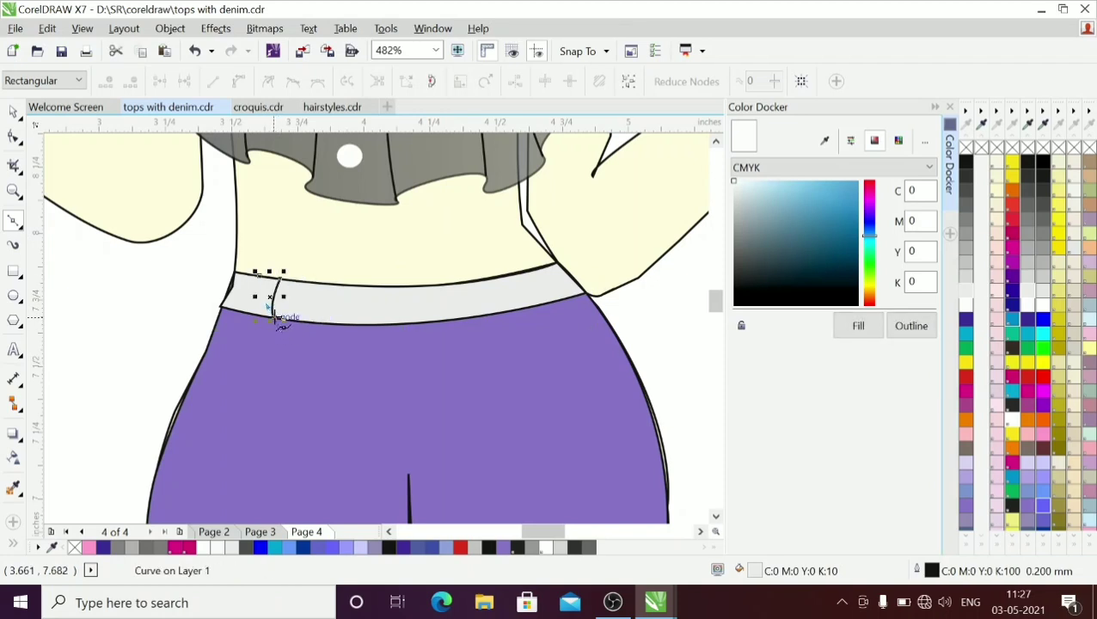
mouse_move(258, 318)
left_mouse_down()
mouse_move(261, 297)
mouse_move(250, 297)
left_mouse_up()
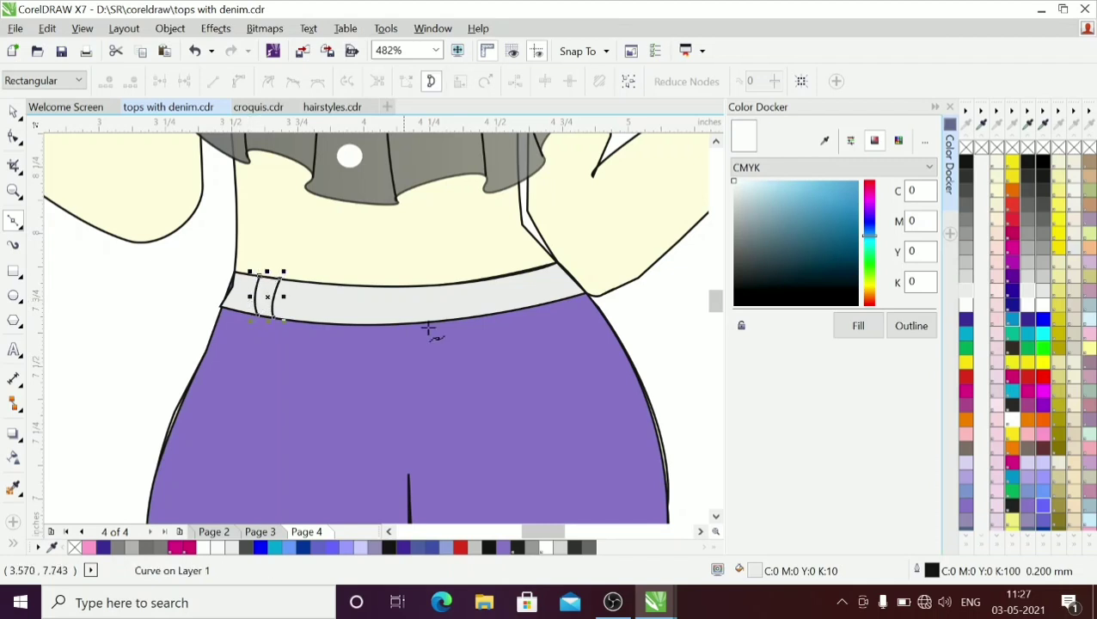
left_click(1029, 507)
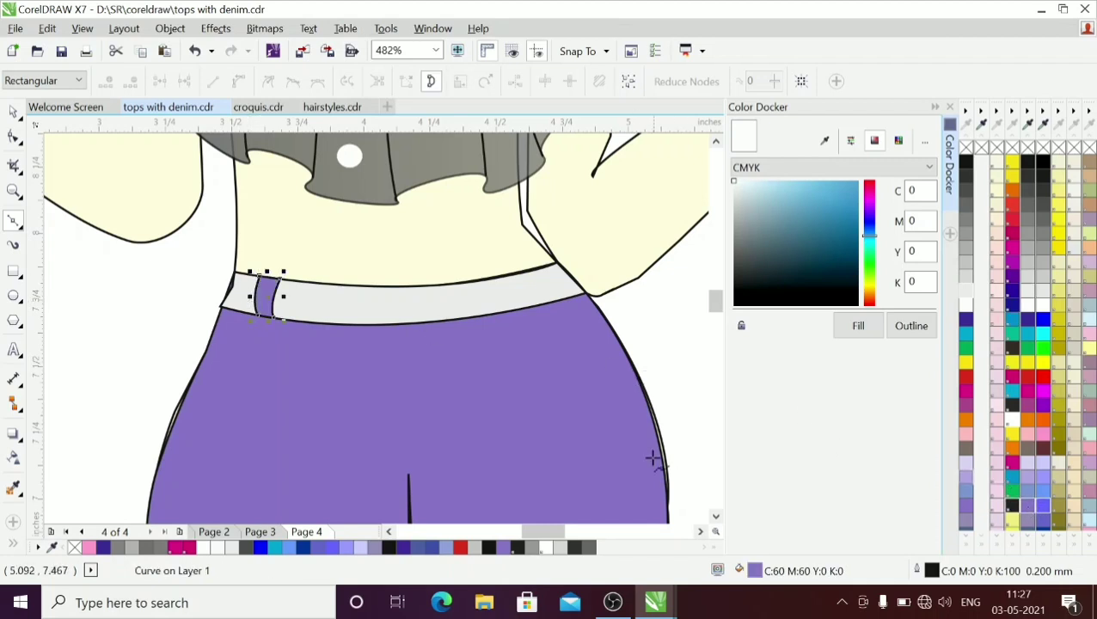
Step: Draw a mirrored curved belt loop near the waistband's right-hand end and fill it with C:60 M:60 Y:0 K:0
left_click(531, 270)
left_click(538, 305)
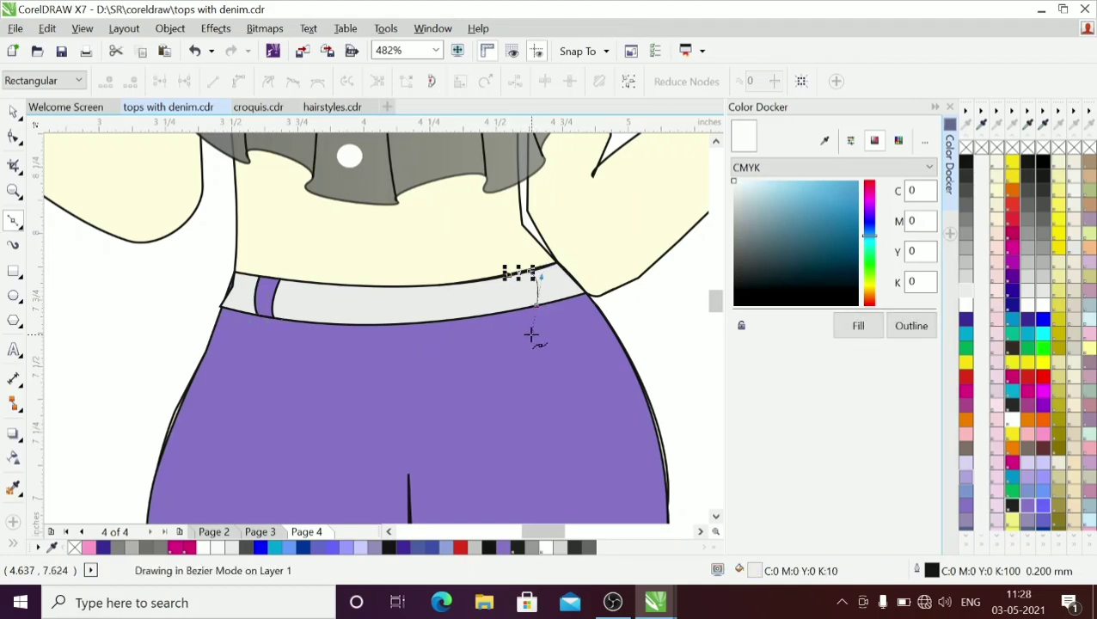
left_click(541, 309)
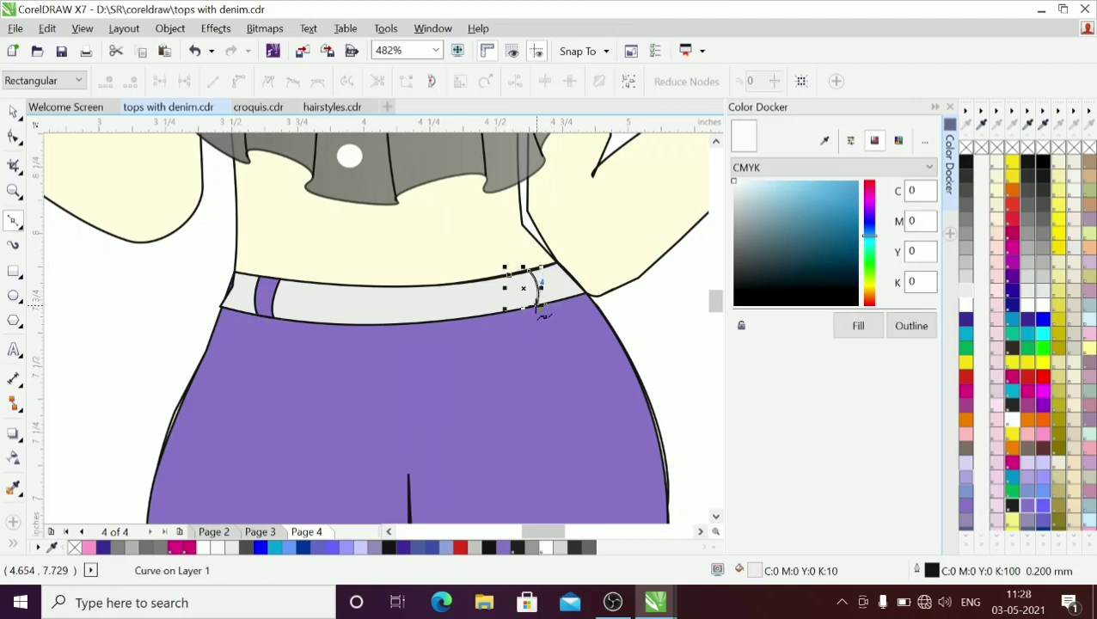
left_click(520, 309)
left_click_drag(507, 275, 523, 292)
left_click(522, 293)
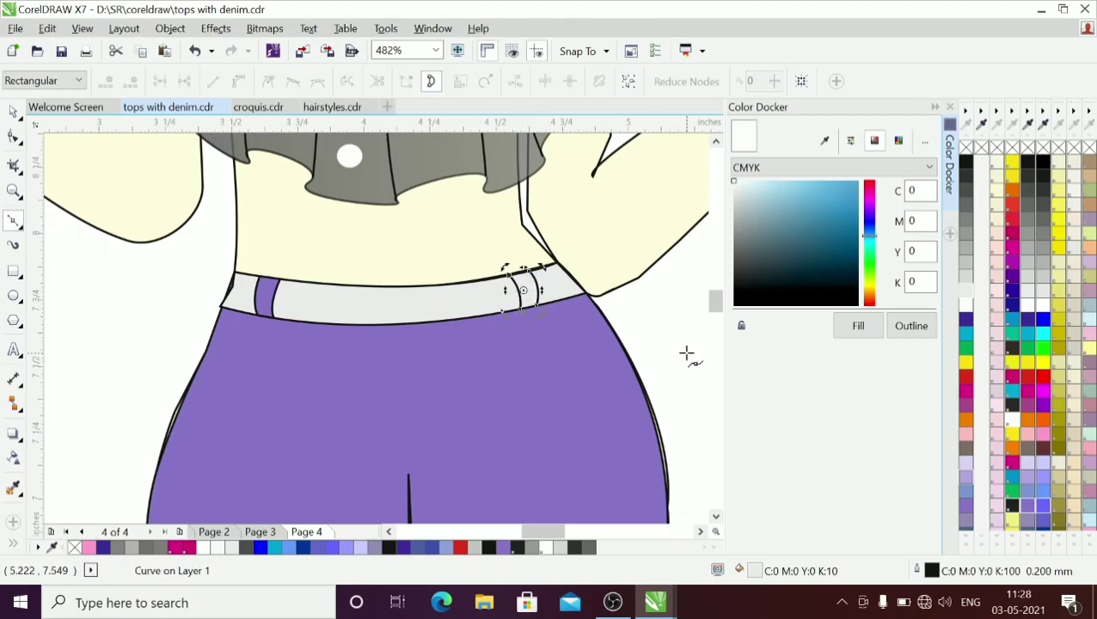
left_click(1026, 508)
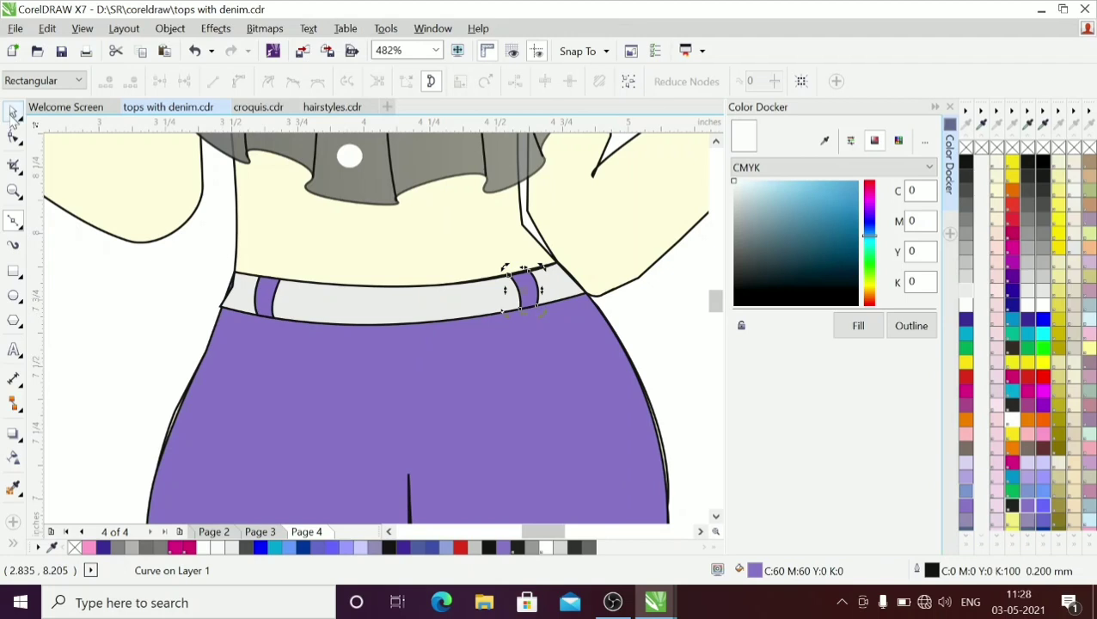
Step: Duplicate both belt loops and place each copy a little further towards the waistband's centre, following its curve
left_click(12, 113)
key("ctrl+c")
key("ctrl+v")
key("Left")
key("Left")
key("Left")
key("Left")
key("Left")
key("Left")
key("Left")
key("Left")
key("Left")
key("Left")
key("Left")
key("Left")
key("Left")
key("Left")
key("Left")
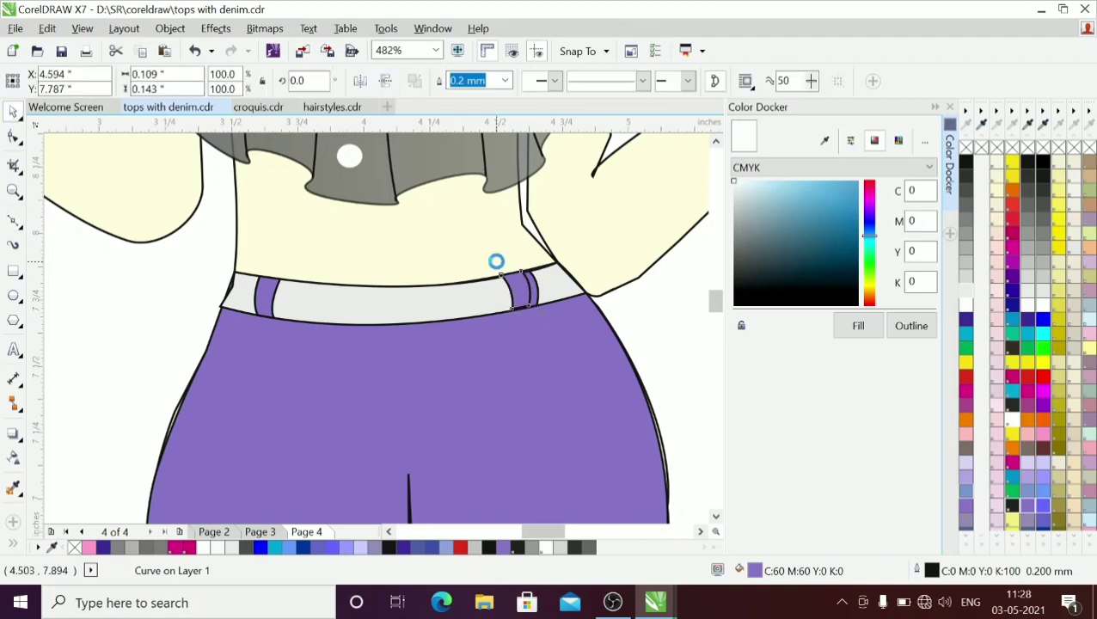
key("Down")
key("Down")
key("Down")
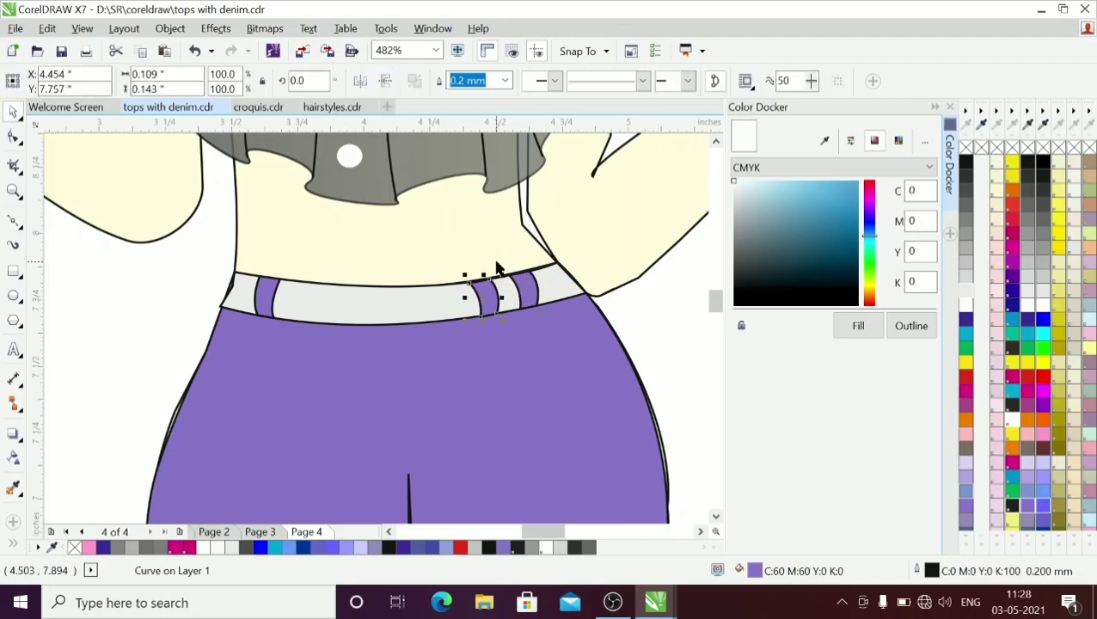
left_click(266, 294)
left_click_drag(265, 288, 316, 295)
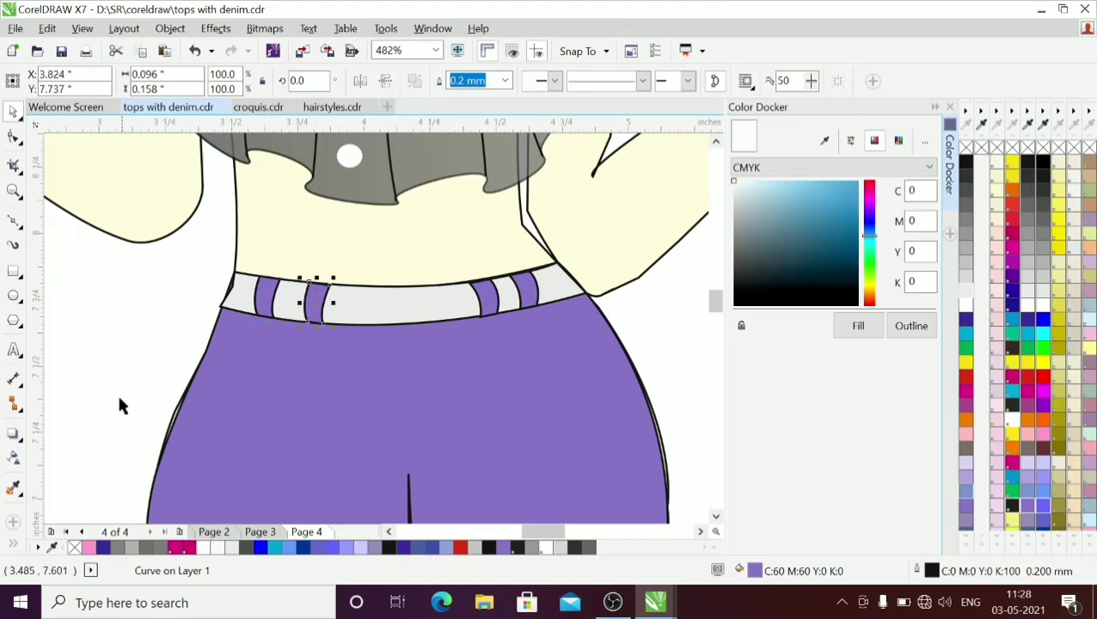
Step: Reshape both hip edges of the purple bottoms with the Shape tool to cover the croquis outline
key("F10")
left_click(177, 424)
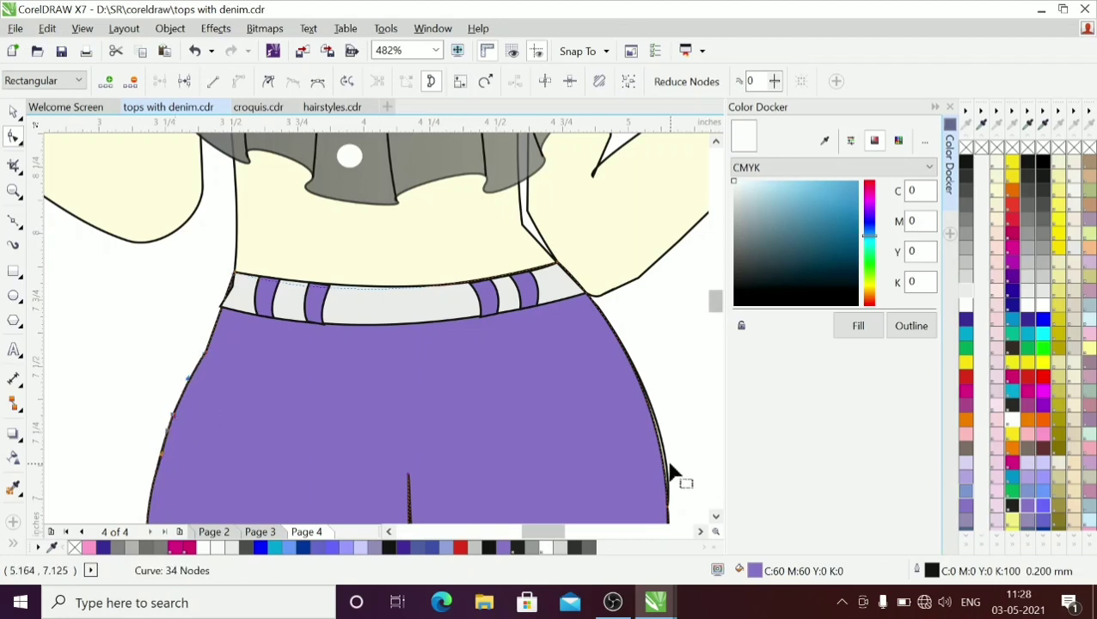
left_click_drag(660, 449, 665, 452)
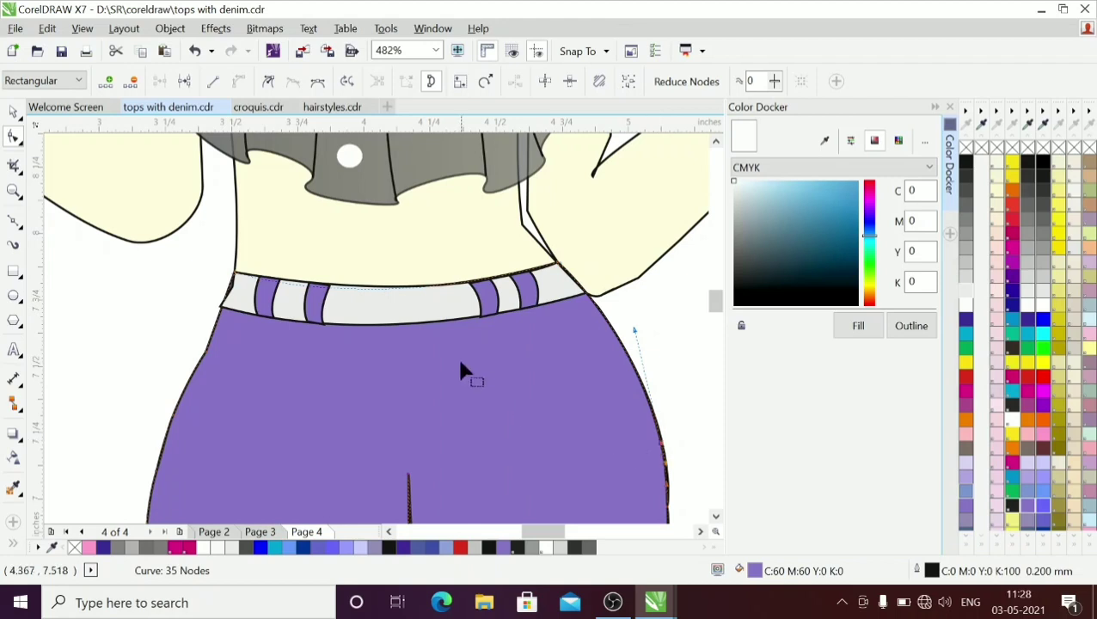
left_click(14, 113)
left_click(88, 260)
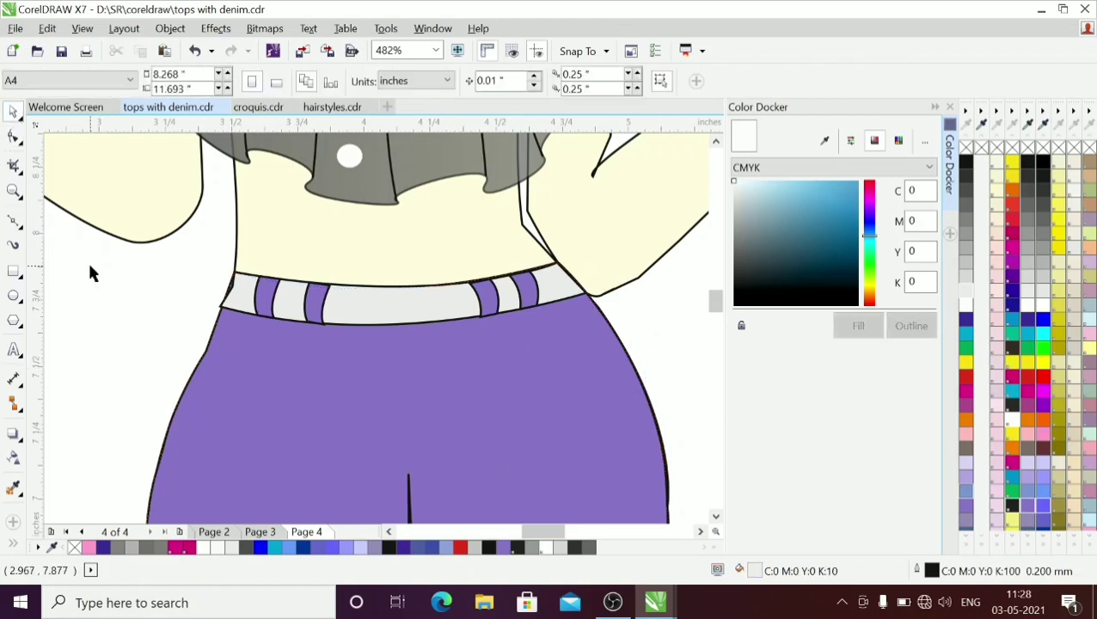
Step: Clean up the waistband's left-hand end with the Shape tool, aligning its lower corner to the hip and straightening the side edge
left_click(221, 315)
key("F10")
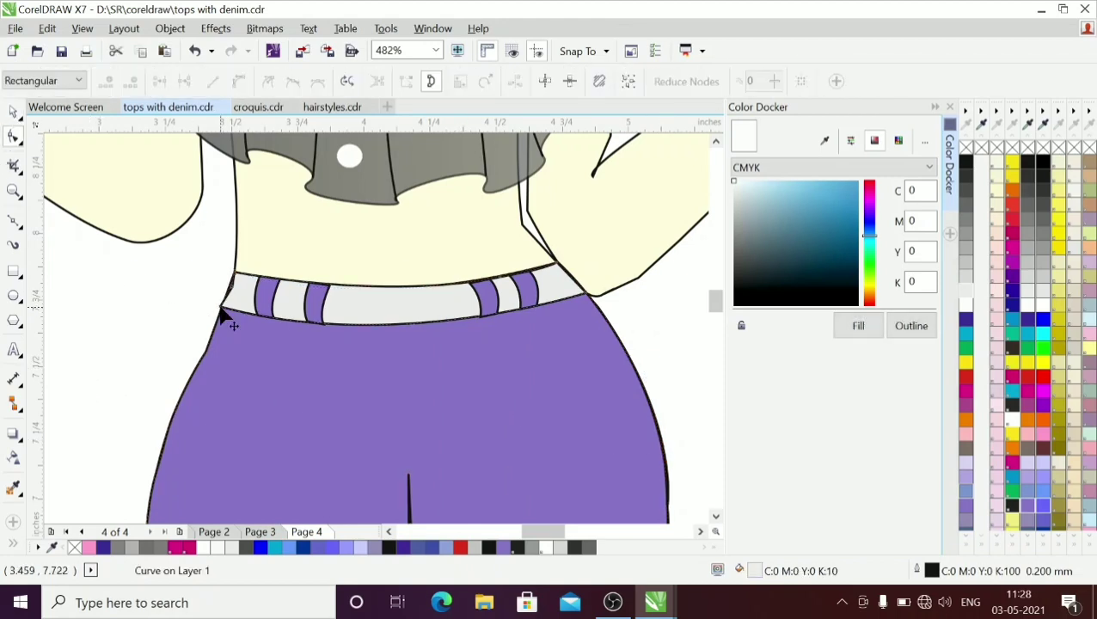
left_click(221, 315)
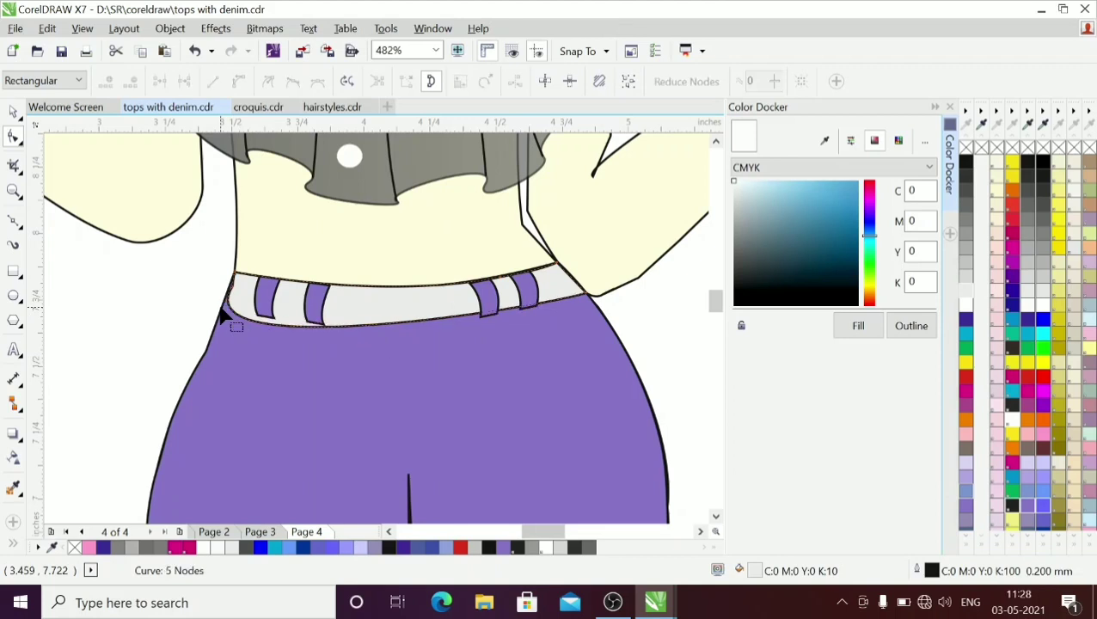
left_click(237, 294)
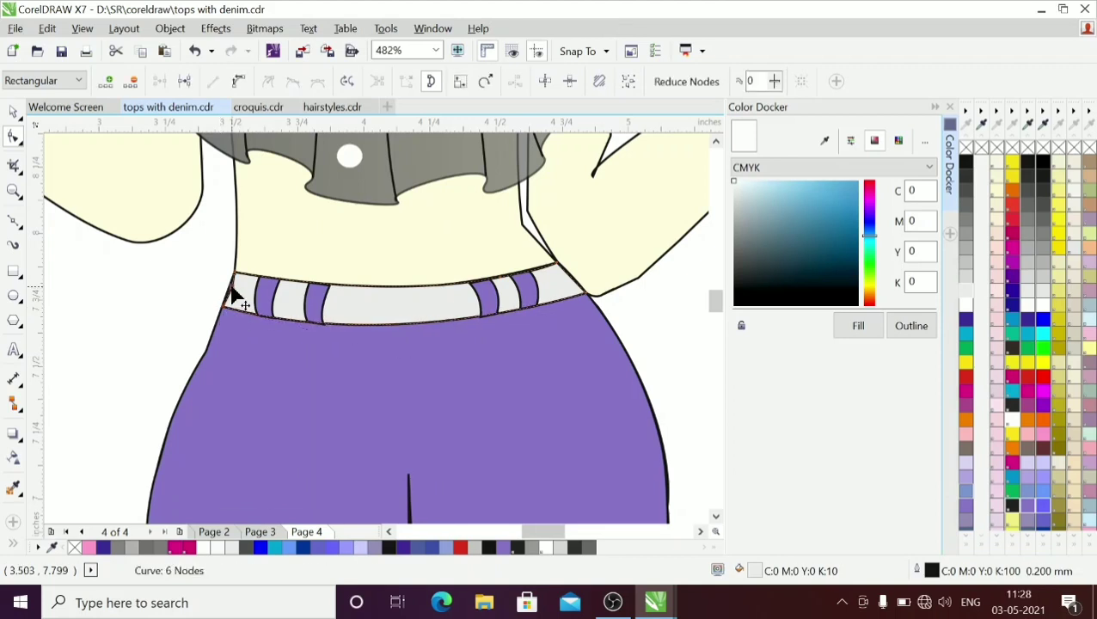
key("Delete")
left_click(13, 112)
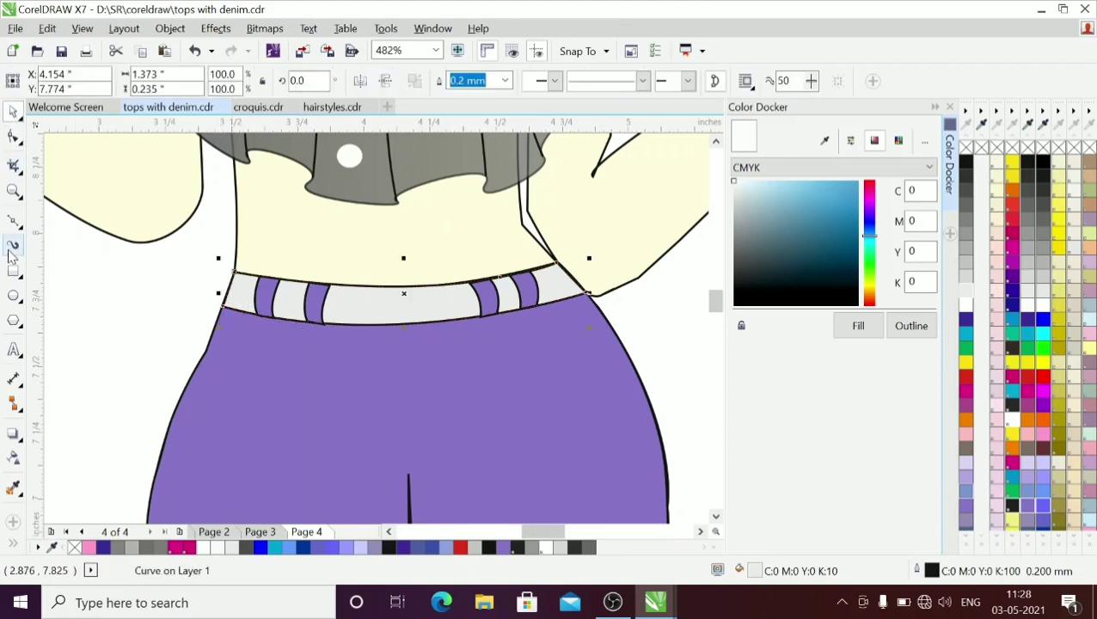
Step: Draw a buckle rectangle about 0.235 by 0.145 inches at the waistband's centre, with white fill and white outline
mouse_move(369, 283)
left_mouse_down()
mouse_move(428, 306)
mouse_move(438, 326)
left_mouse_up()
key("Left")
key("Left")
key("Right")
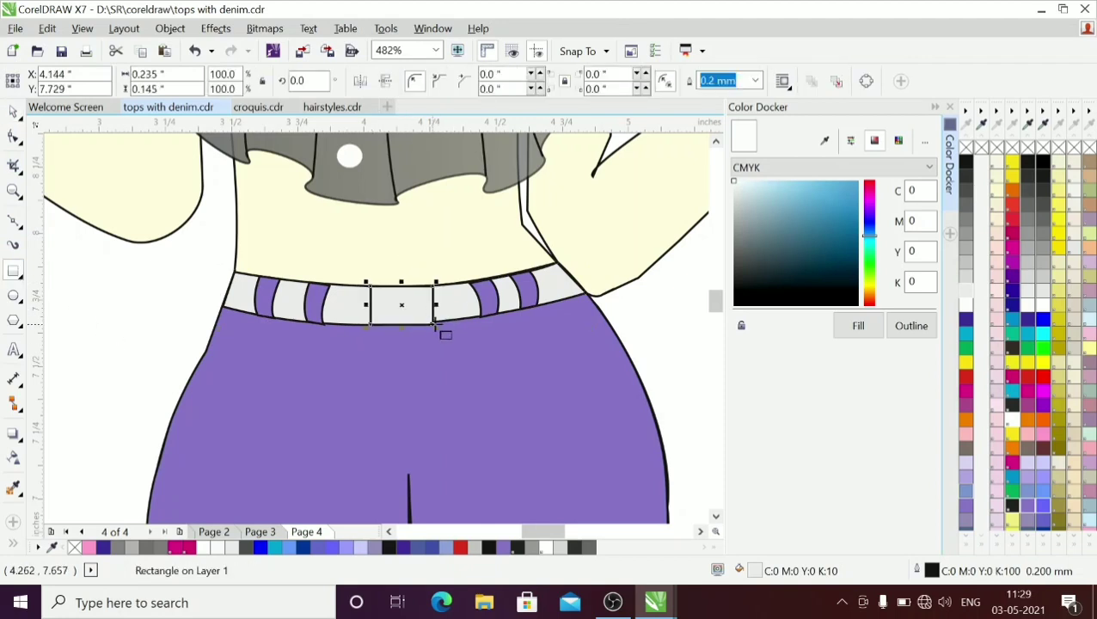
left_click(861, 326)
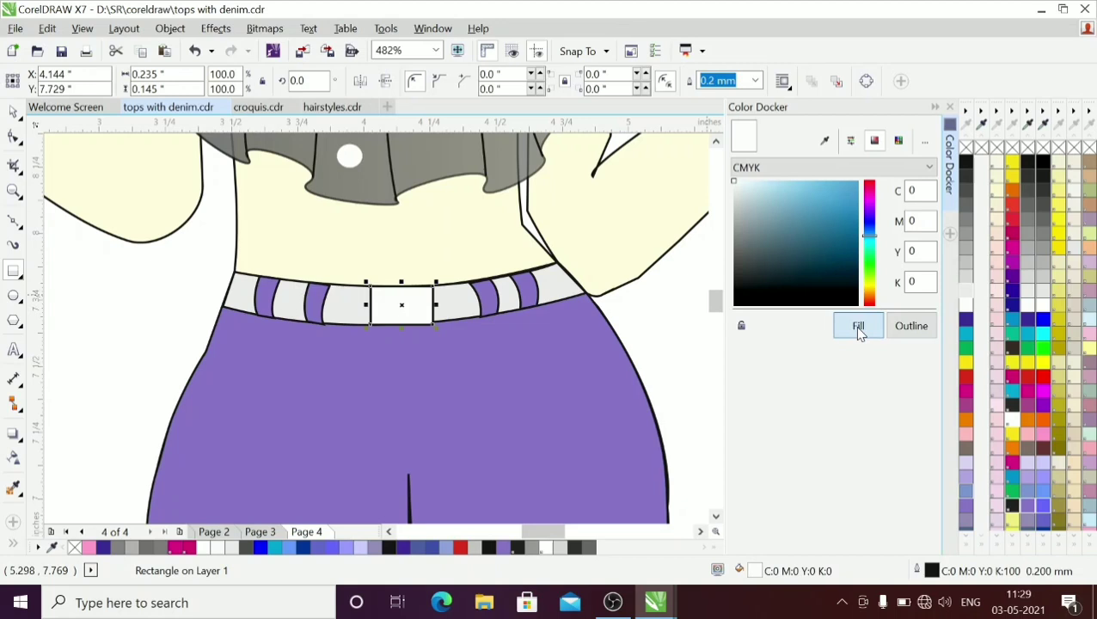
left_click(907, 327)
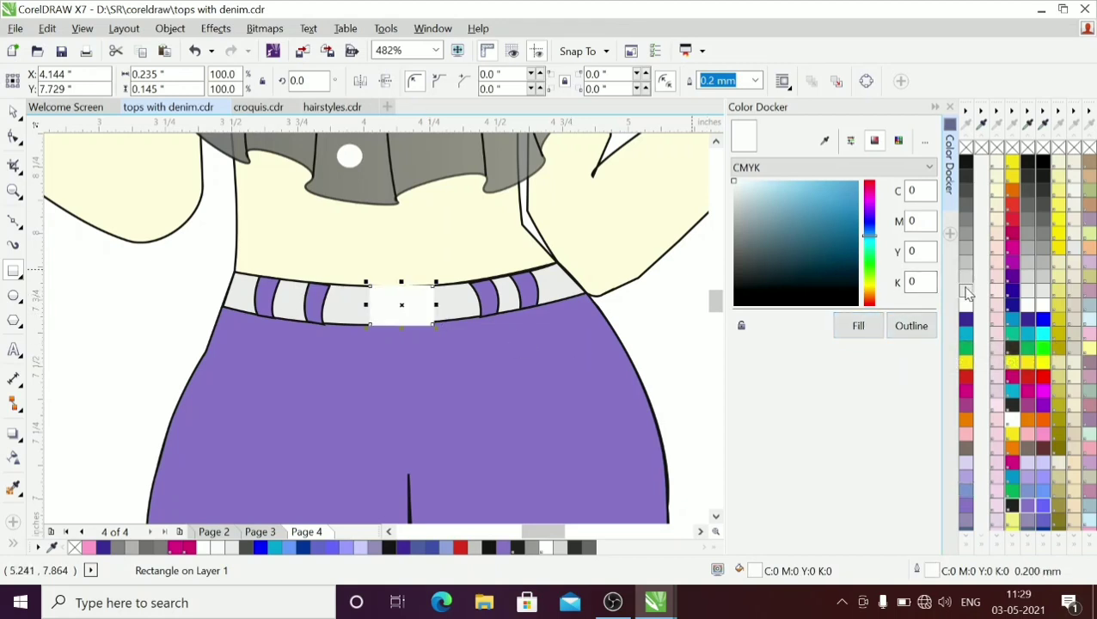
Step: Draw a smaller rectangle about 0.158 by 0.089 inches inside the white buckle and nudge it to the centre
left_click_drag(385, 296, 427, 320)
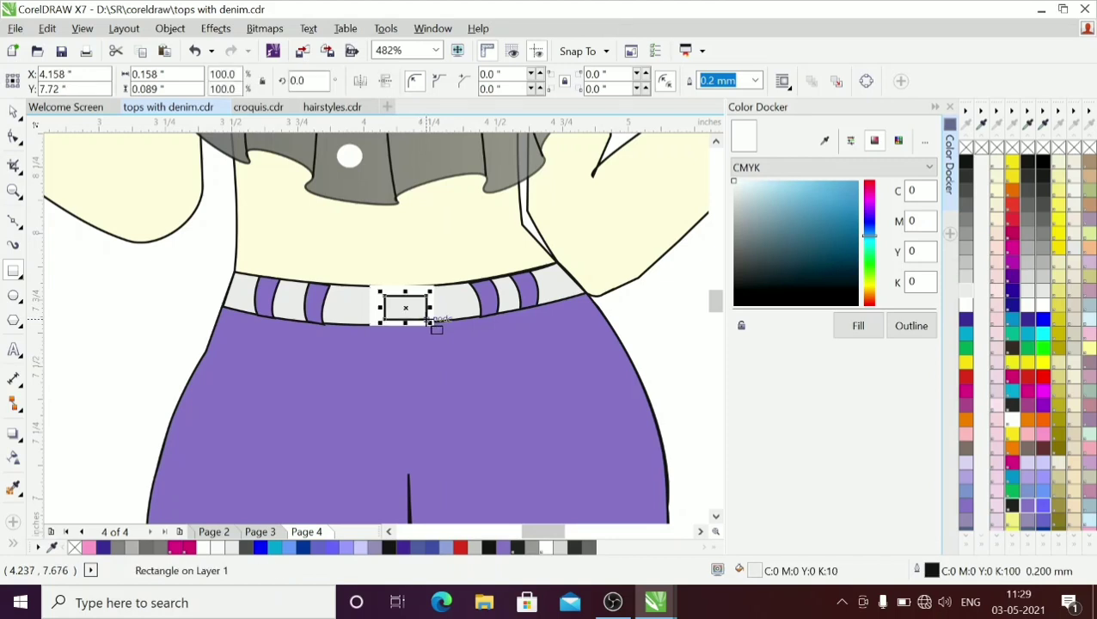
key("Up")
key("Down")
key("Up")
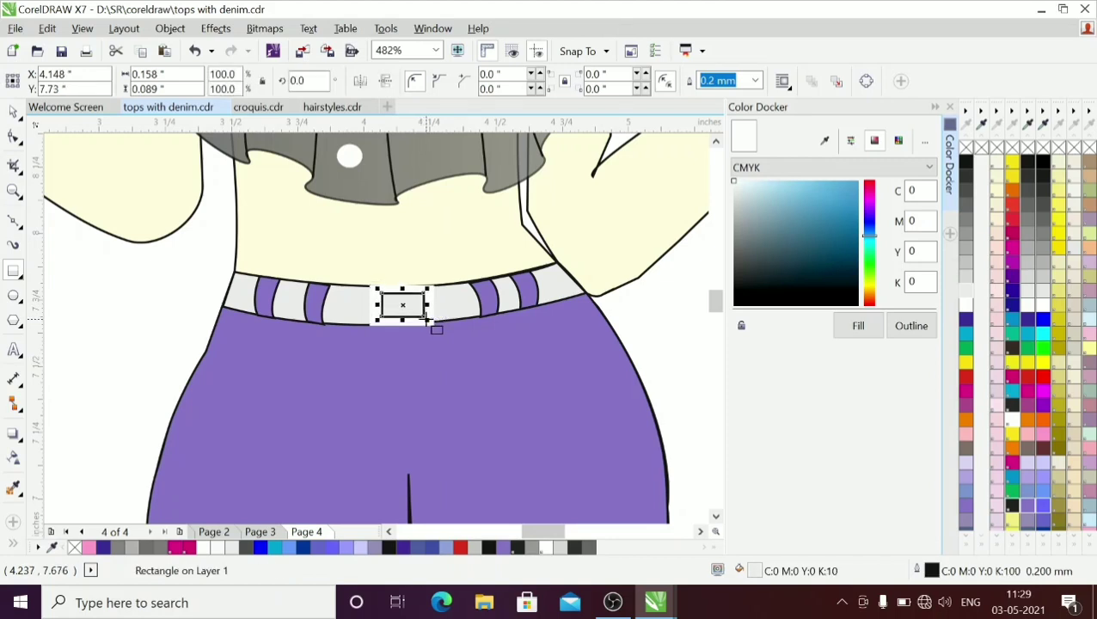
Step: Try the purple sampled from the bottoms as the inner buckle rectangle's fill, then return it to 10% black
left_click(13, 488)
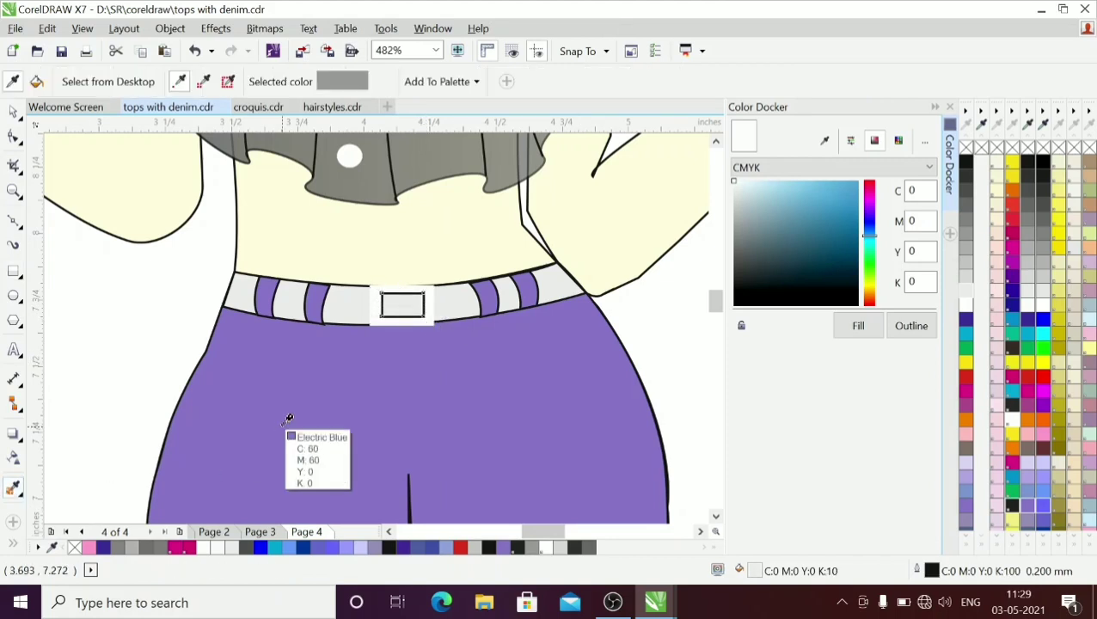
left_click(275, 416)
left_click(400, 300)
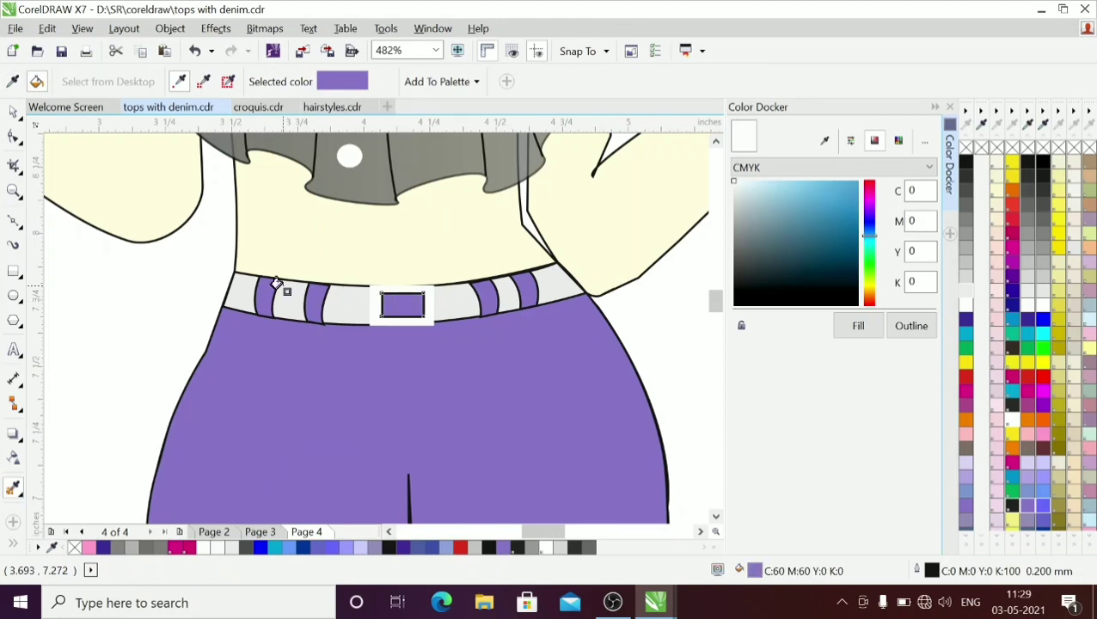
left_click(967, 293)
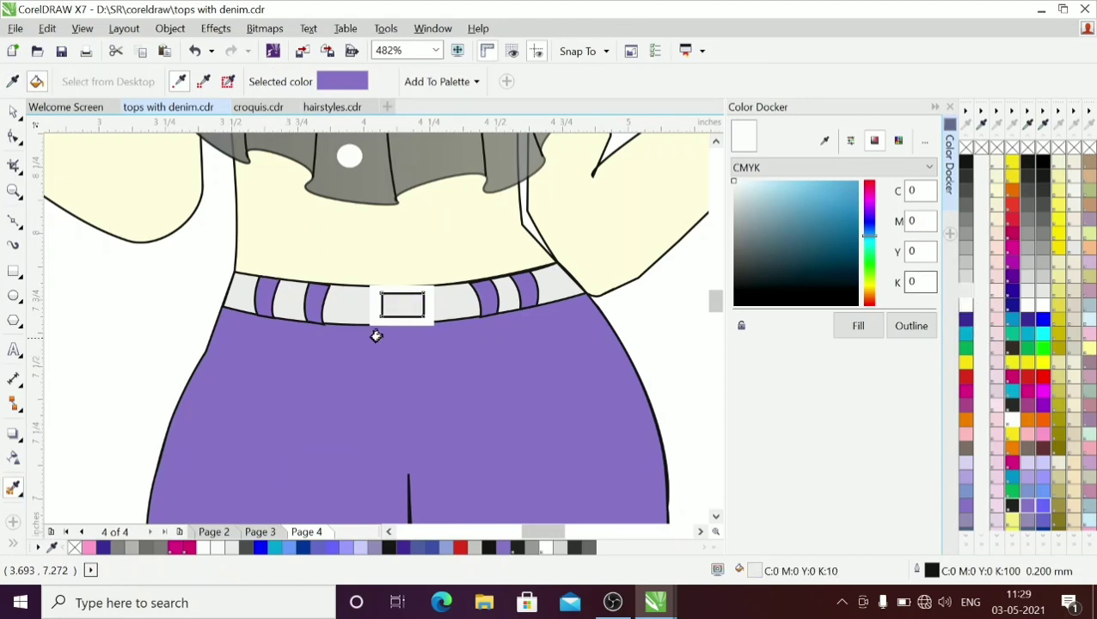
Step: Give the inner buckle rectangle a white outline
left_click(13, 112)
left_click(110, 326)
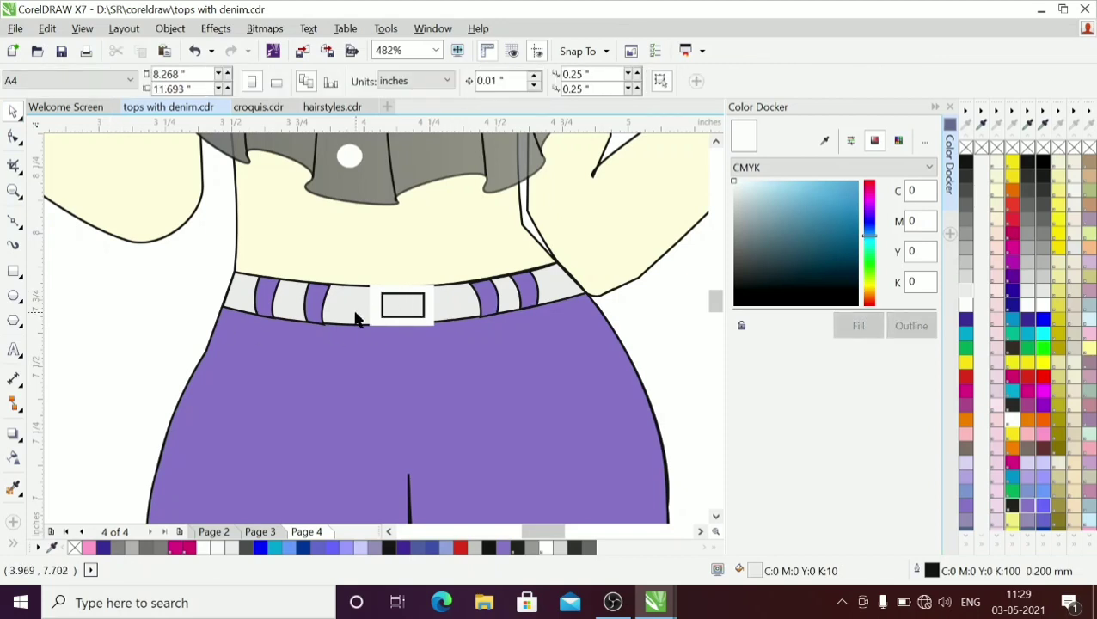
left_click(384, 319)
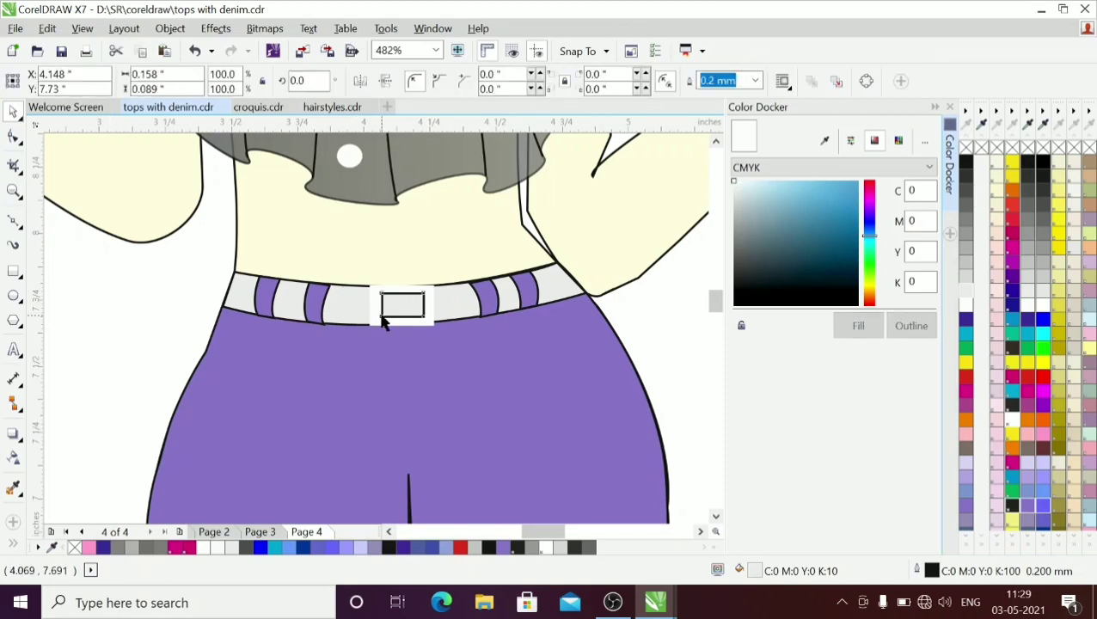
left_click(910, 336)
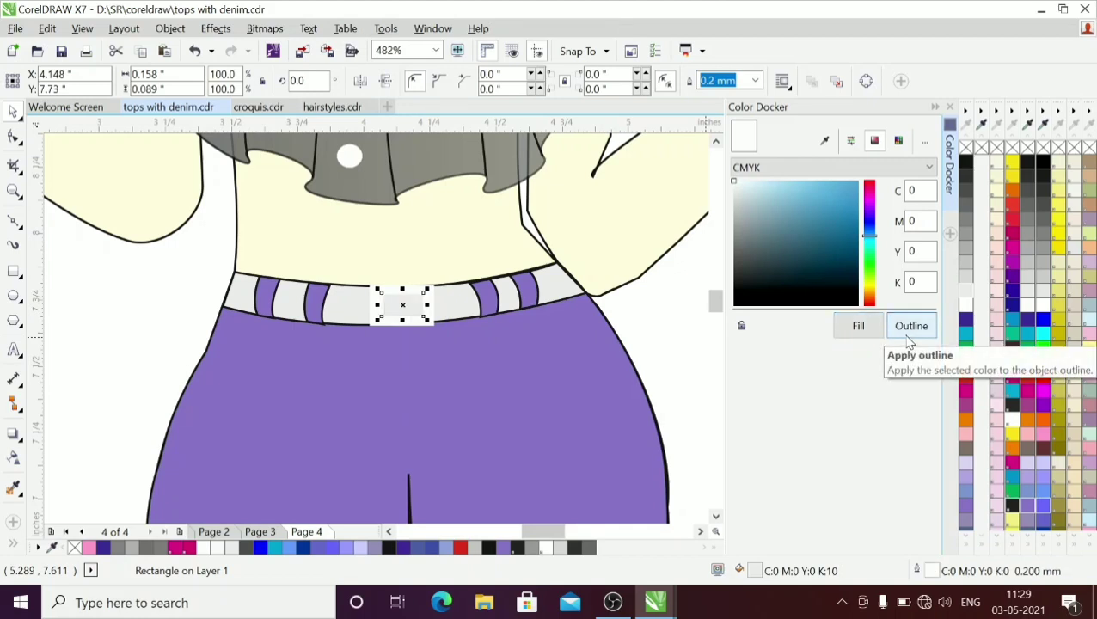
Step: Fill the waistband and the inner buckle rectangle with 90% black
left_click(465, 307)
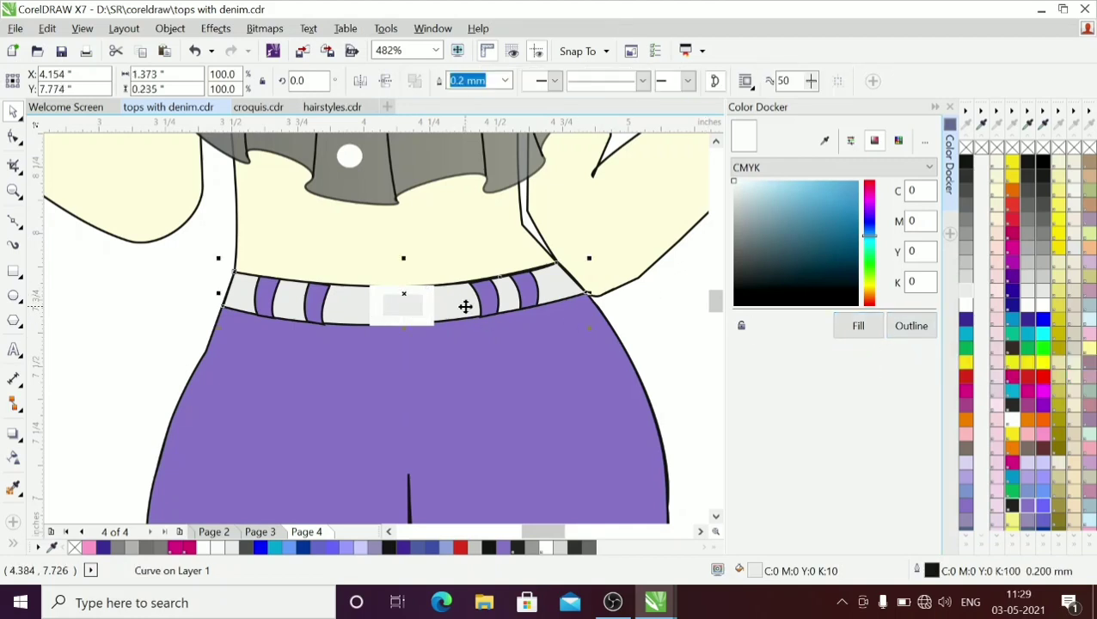
left_click(966, 184)
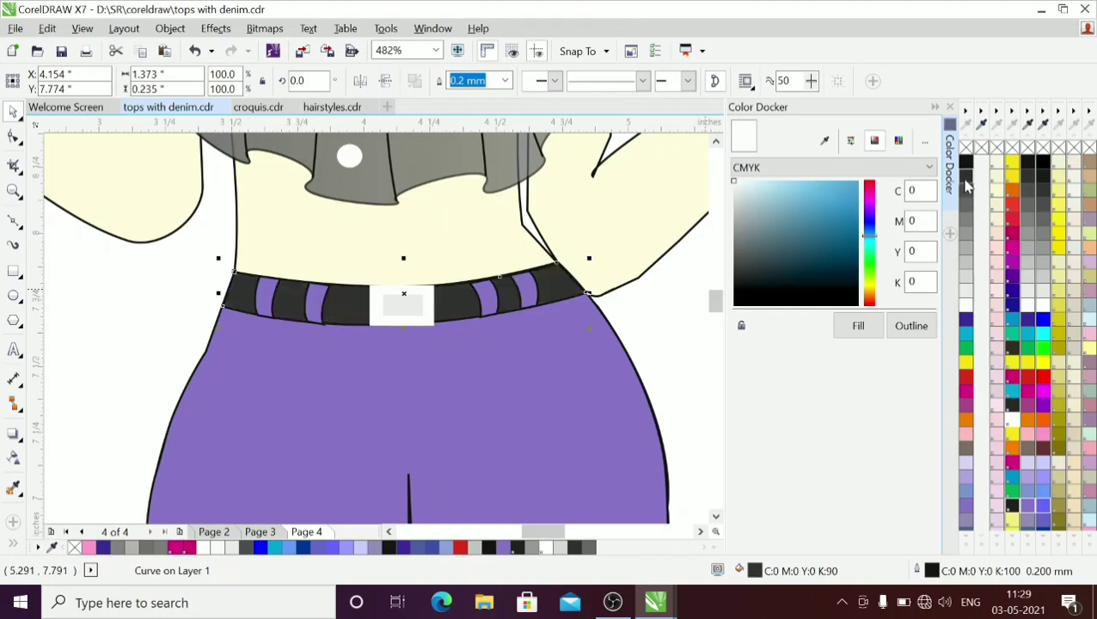
left_click(395, 314)
left_click(970, 184)
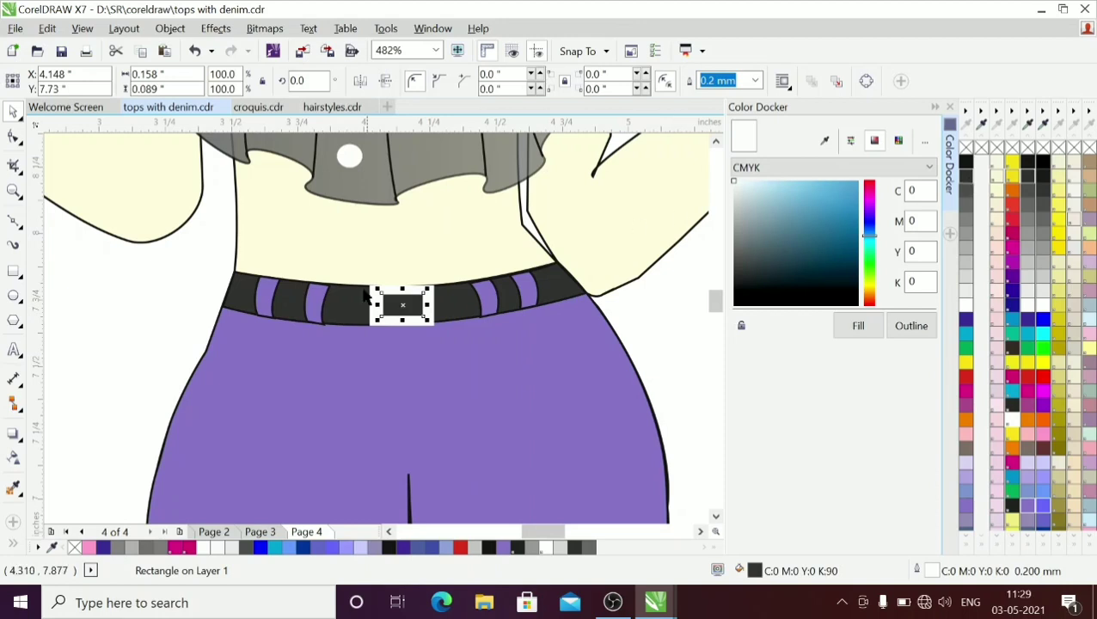
Step: Draw a short curved prong from the buckle's centre across its left edge and give it a white outline
left_click(13, 220)
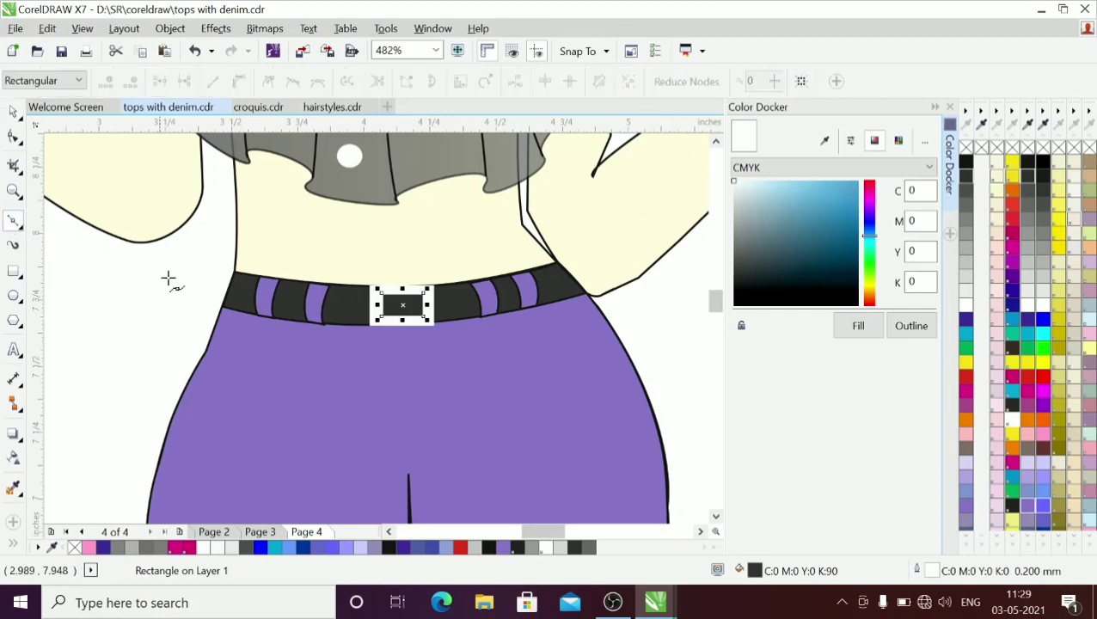
left_click_drag(402, 307, 369, 307)
key("ctrl+z")
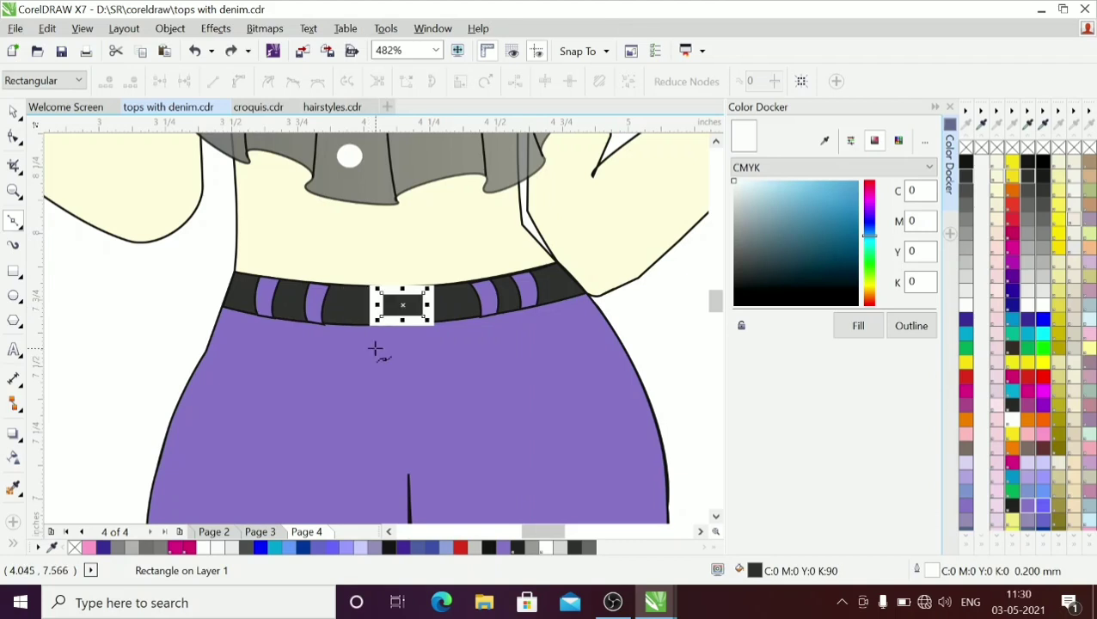
key("Escape")
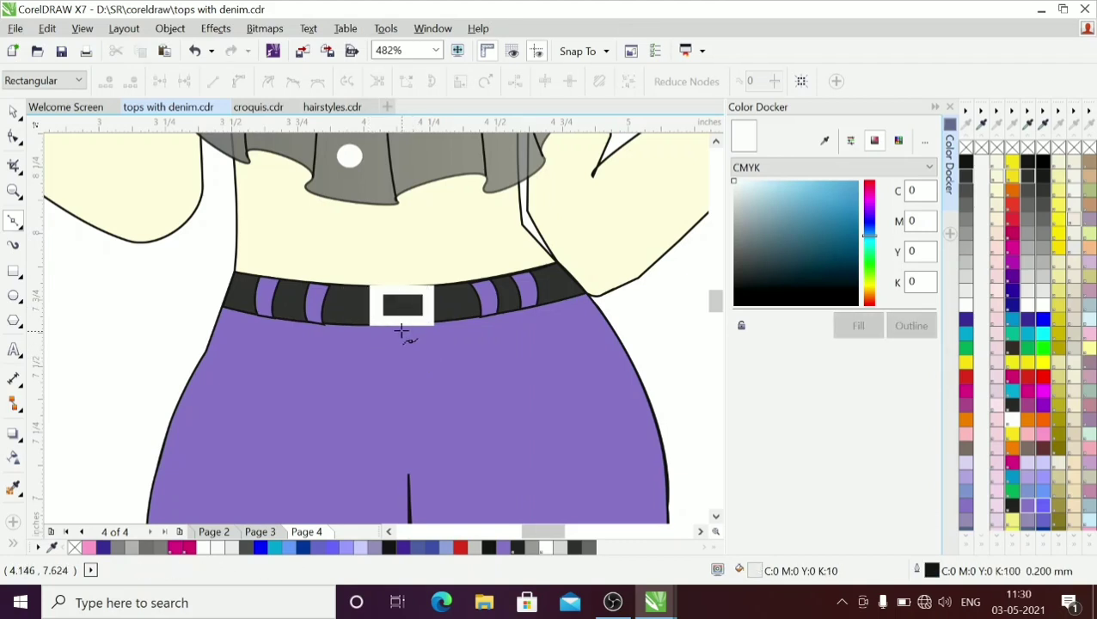
left_click(402, 306)
left_click_drag(357, 304, 342, 310)
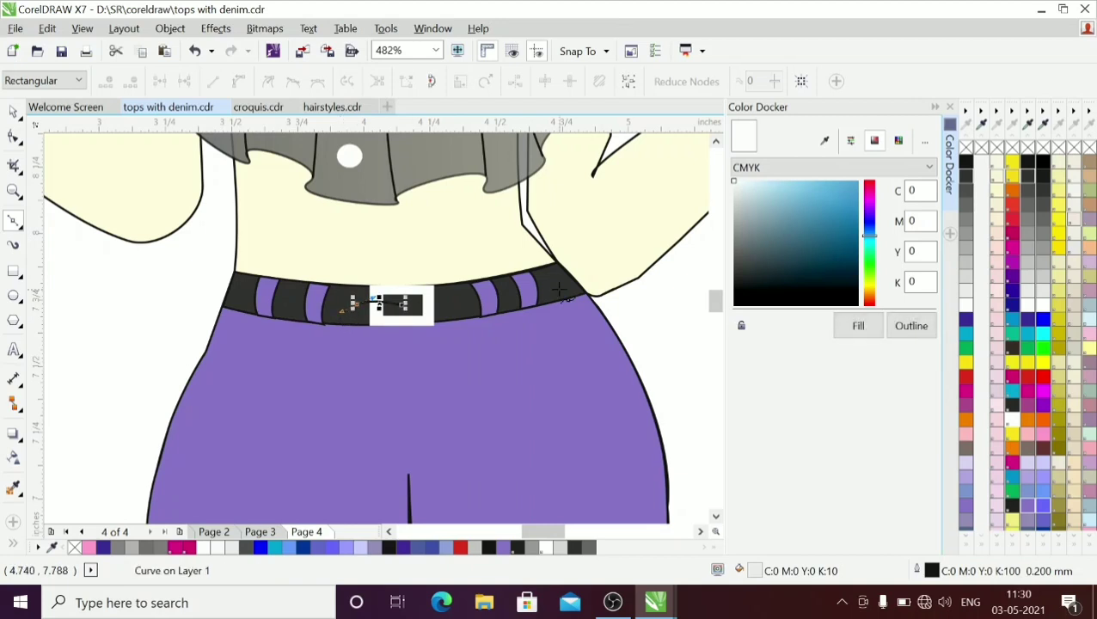
left_click(906, 326)
double_click(306, 381)
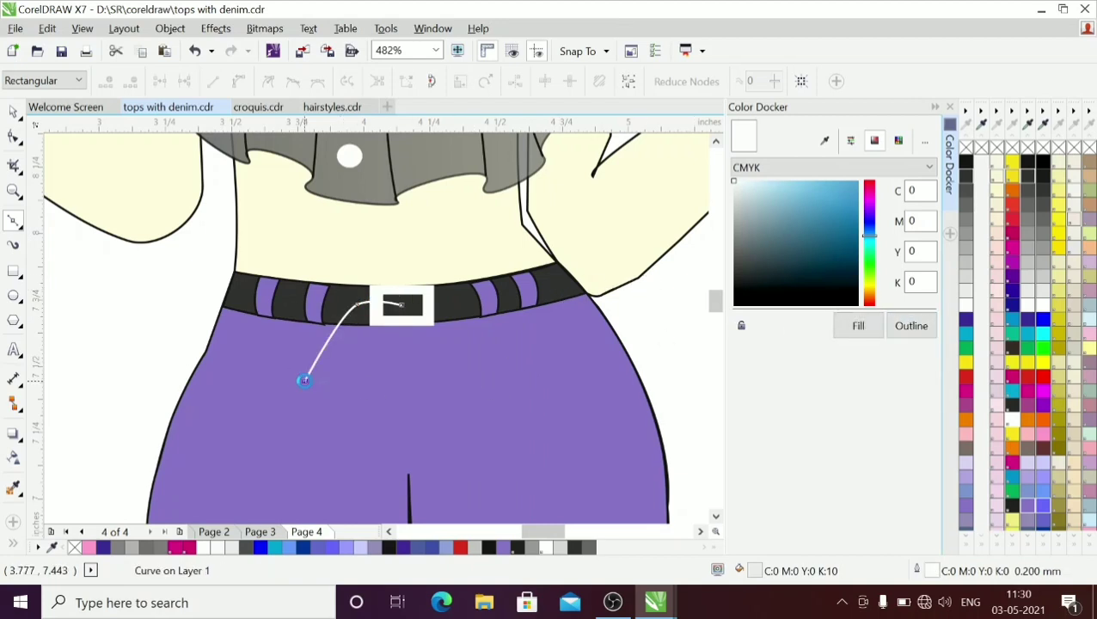
key("ctrl+z")
left_click(11, 113)
left_click(59, 266)
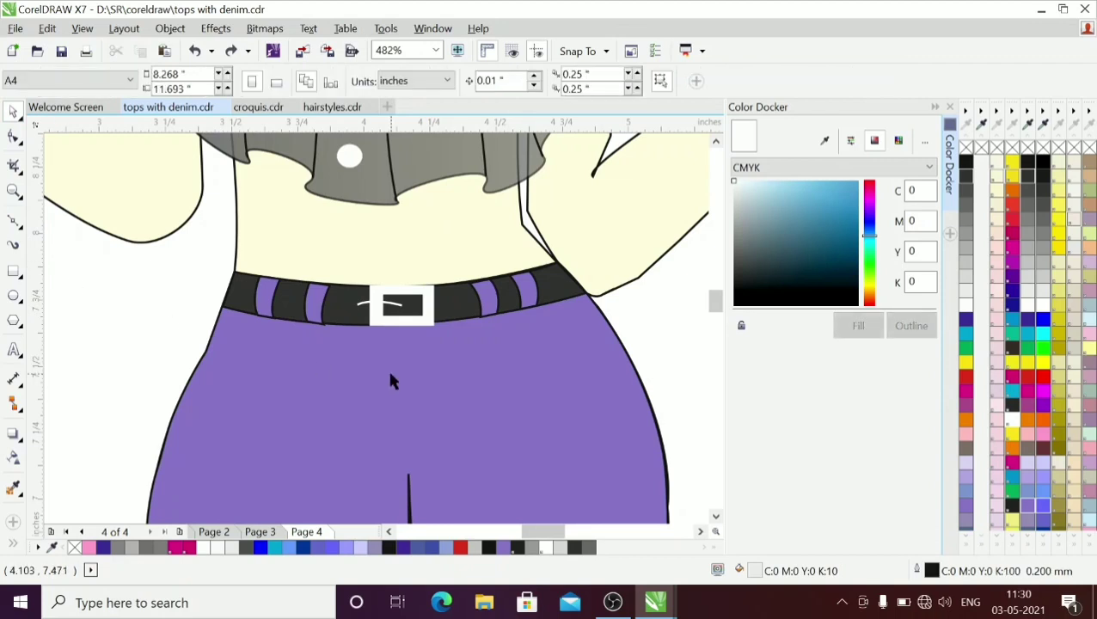
Step: Add white belt-hole ellipses about 0.04 by 0.045 inches at the prong's tip and along the belt right of the buckle
left_click(13, 296)
left_click_drag(81, 315, 84, 318)
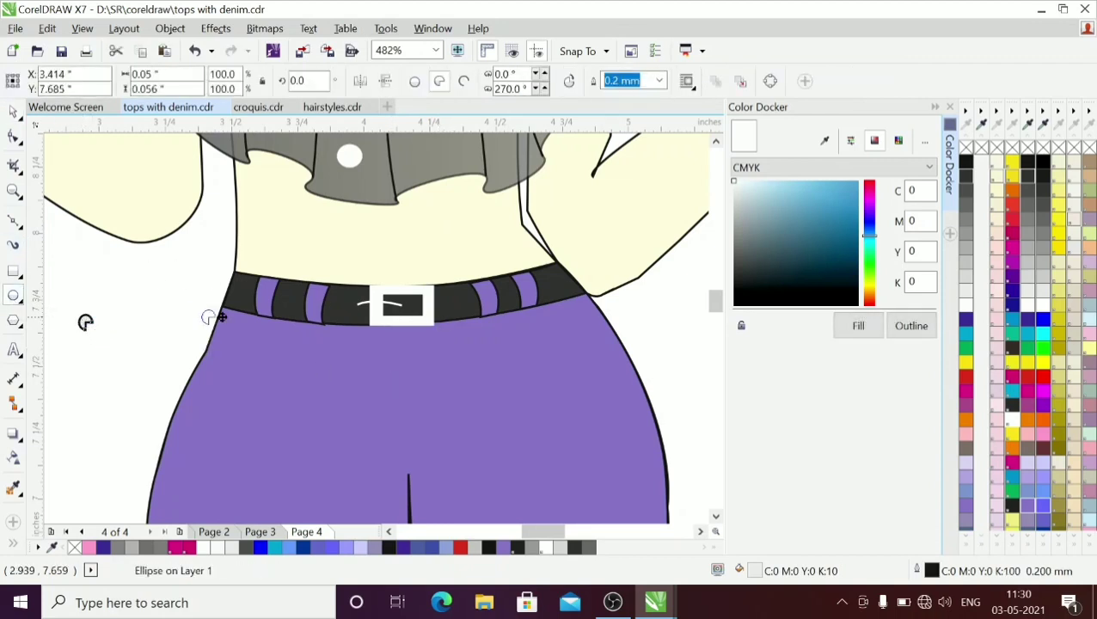
left_click_drag(222, 318, 460, 302)
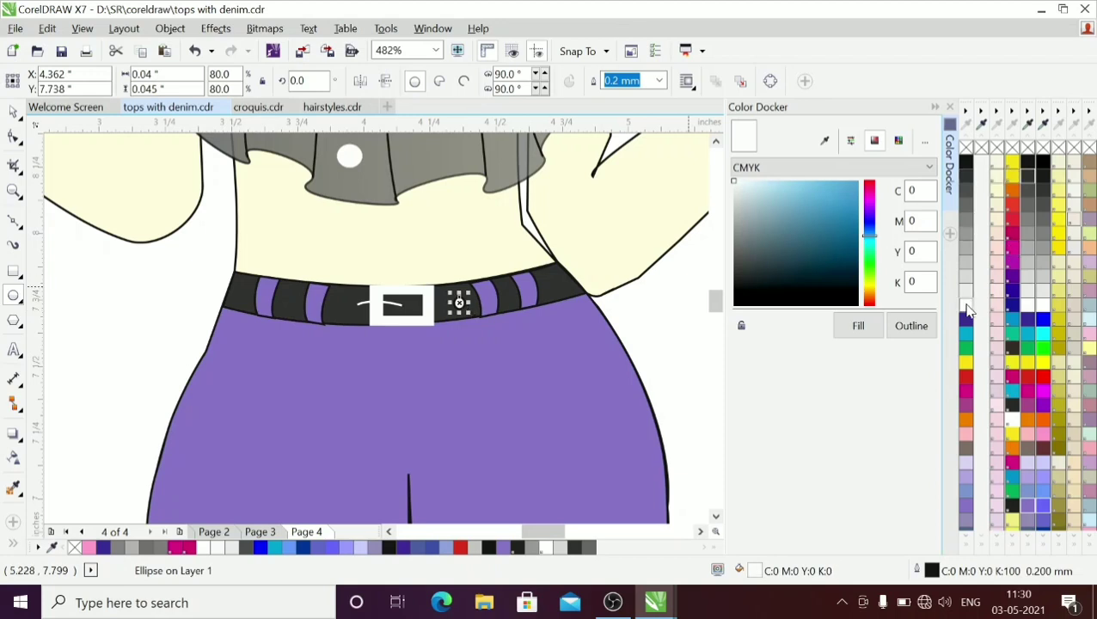
left_click_drag(460, 302, 504, 292)
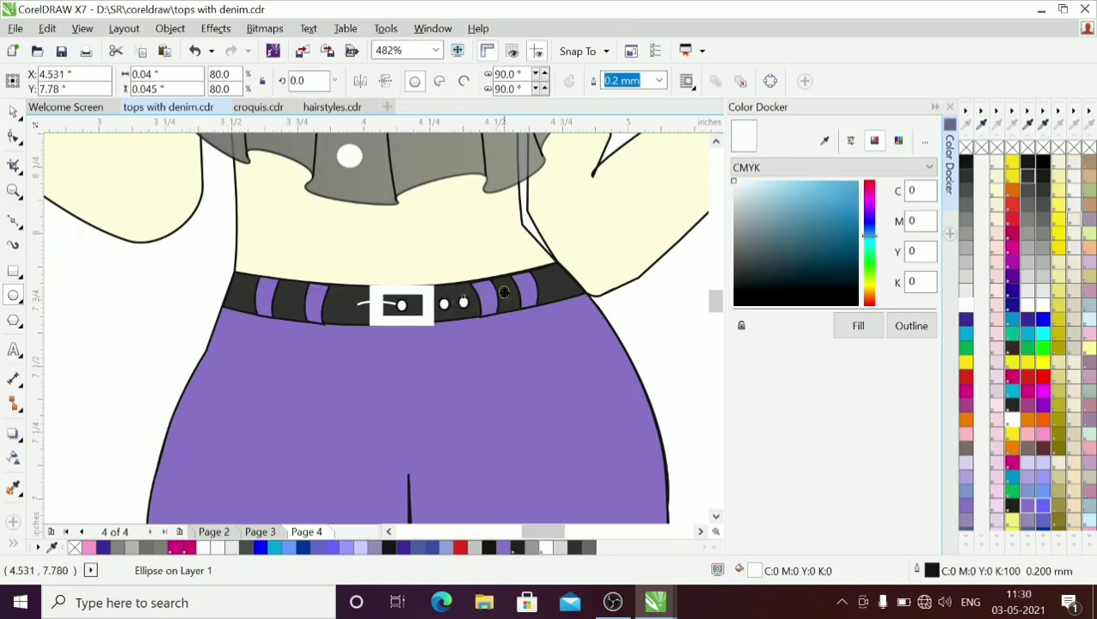
left_click(406, 366)
left_click(147, 332)
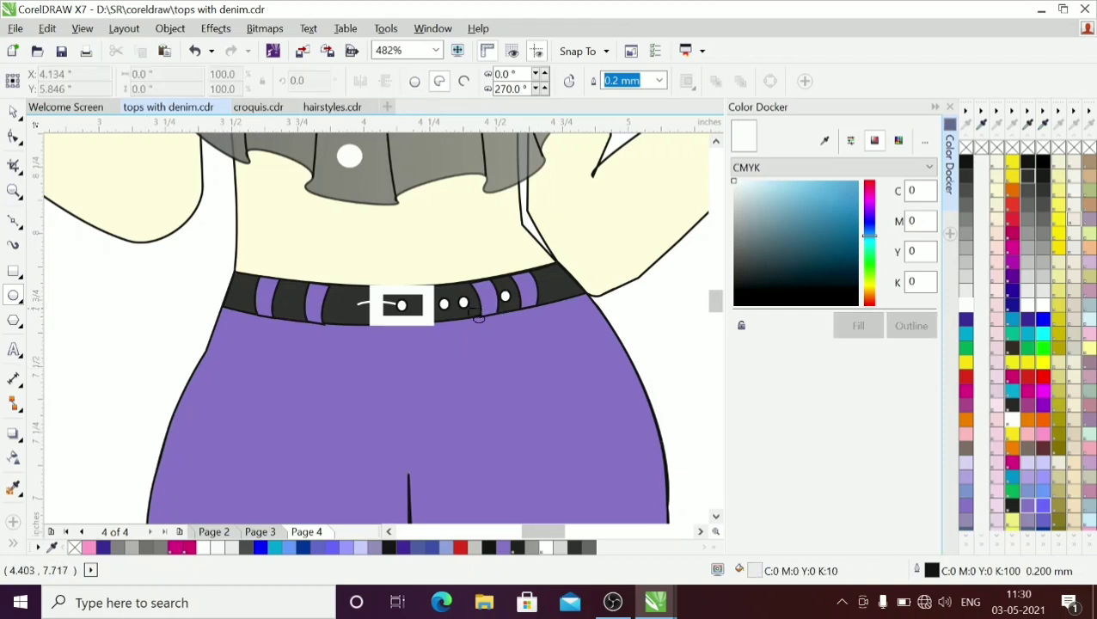
left_click(467, 302)
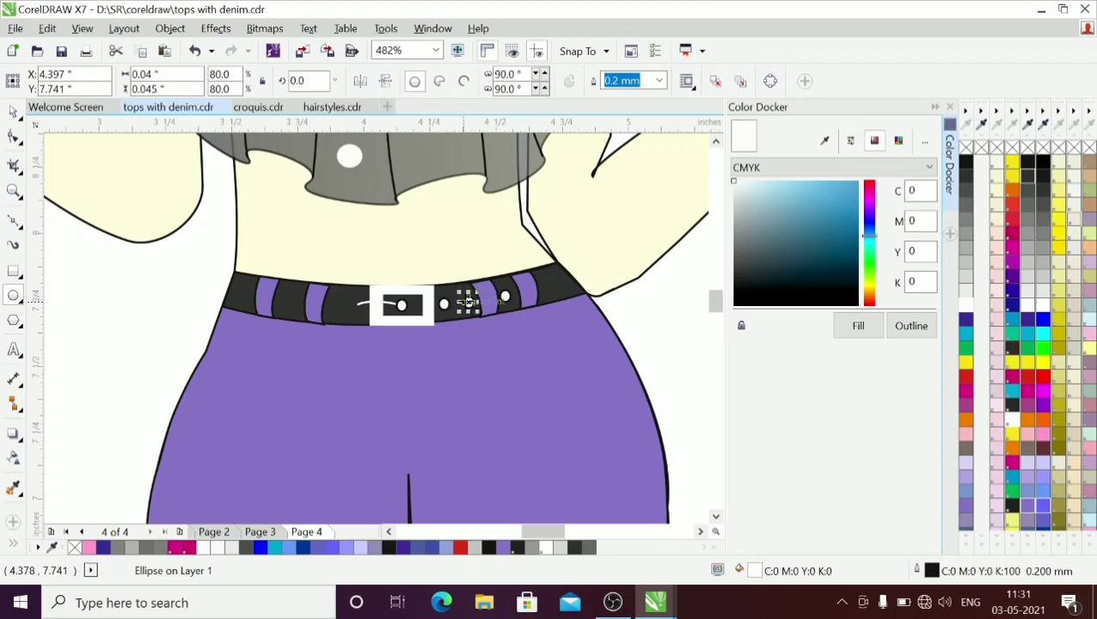
left_click(97, 269)
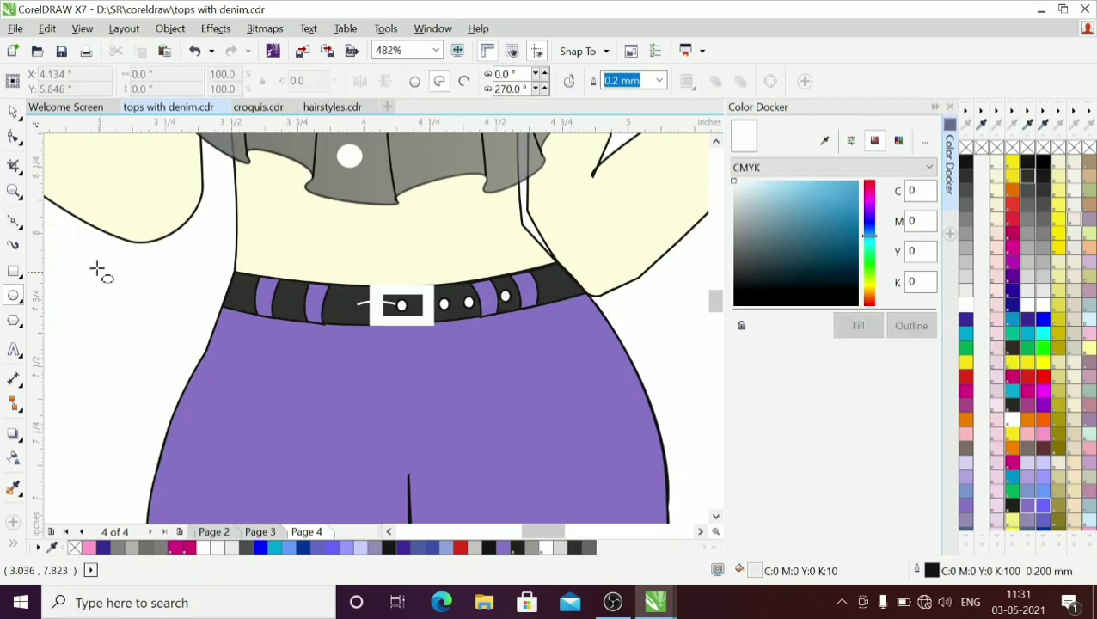
left_click(16, 113)
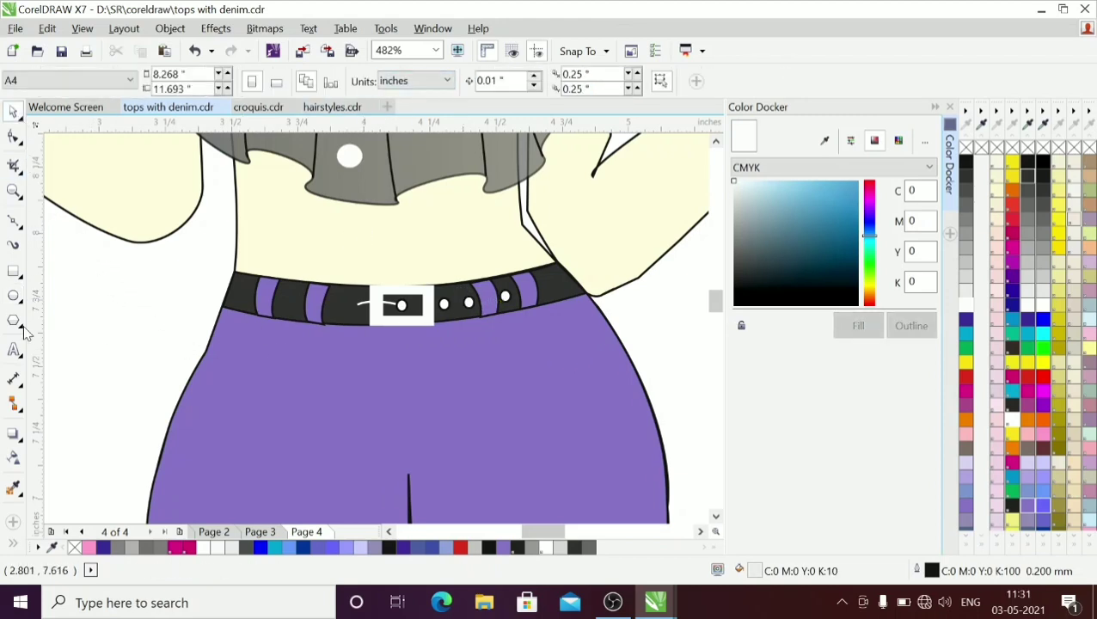
left_click(12, 273)
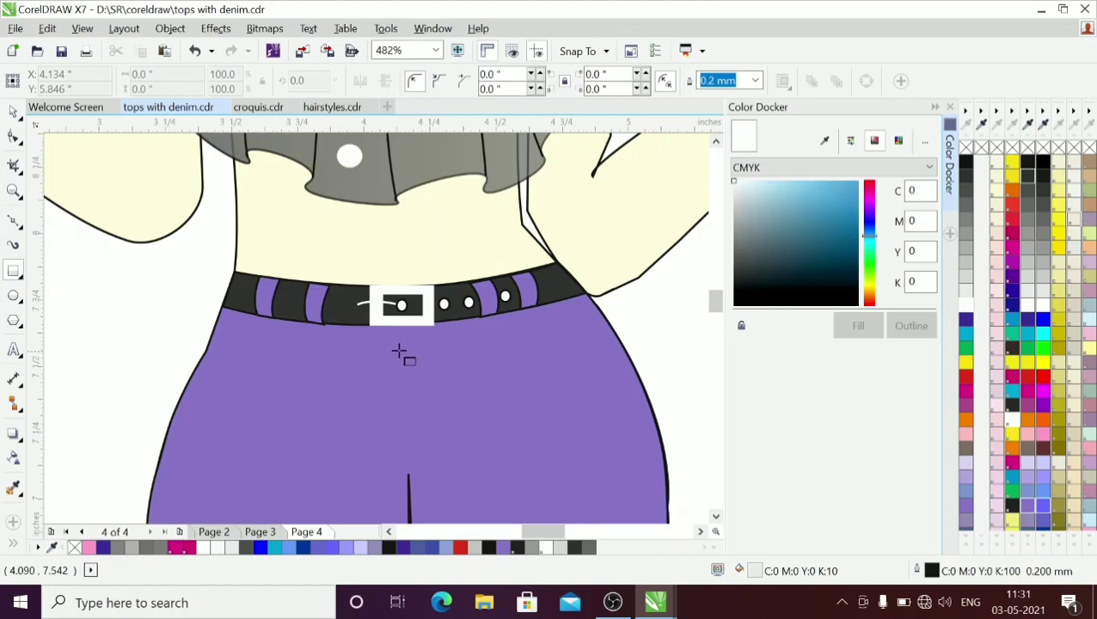
left_click(379, 299)
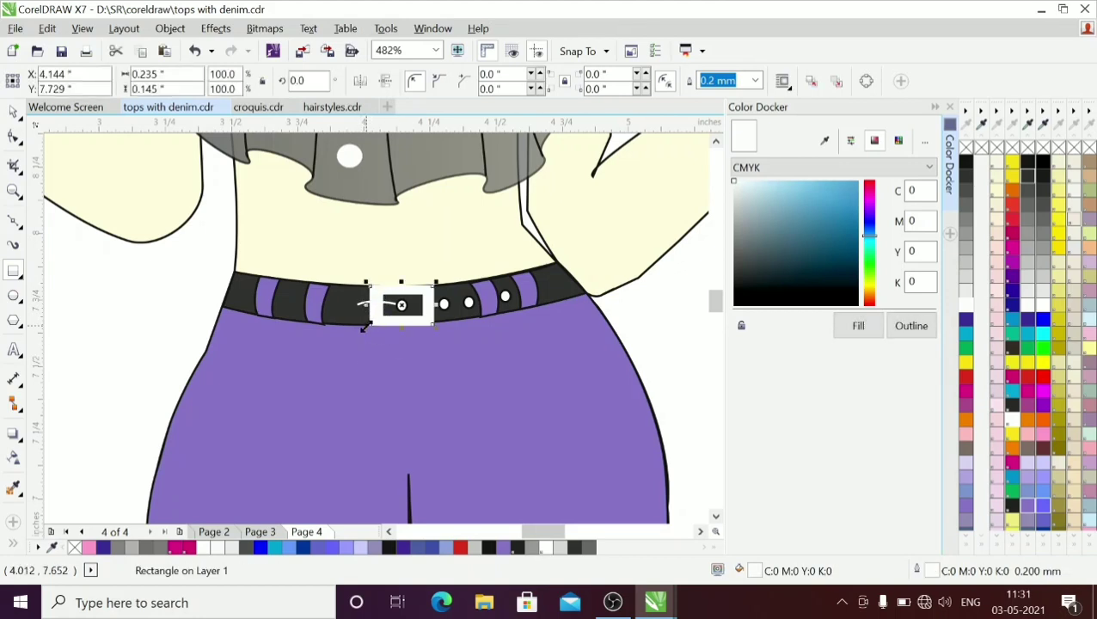
left_click(258, 372)
left_click(371, 286)
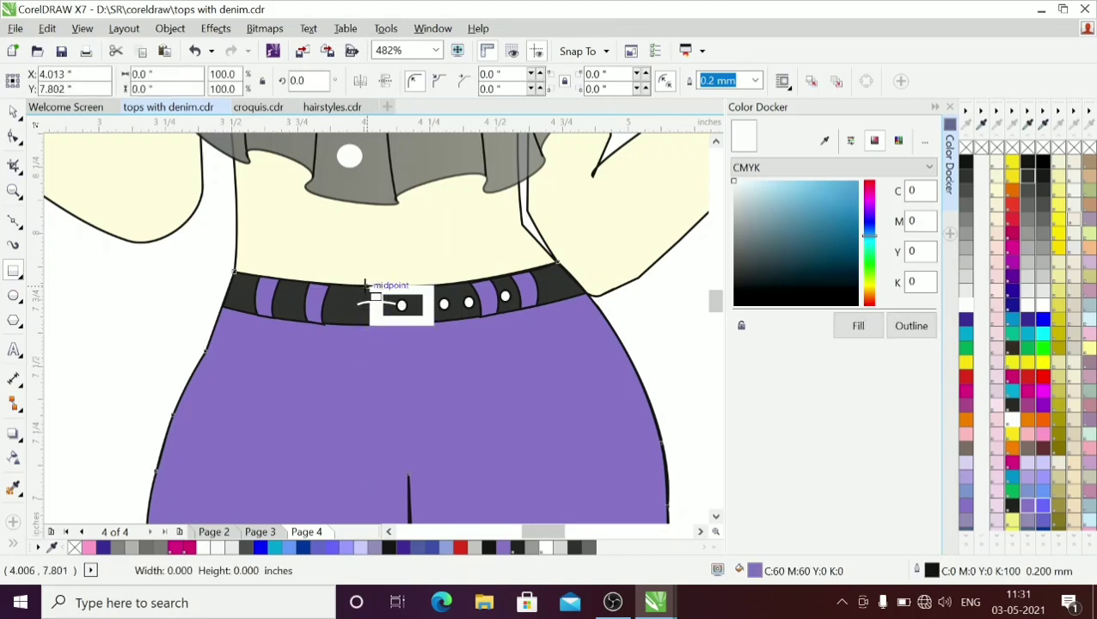
left_click(118, 326)
Step: Draw the loose belt tail's edge at the buckle's left side, its curved lower edge and its slanted straight end
left_click(17, 222)
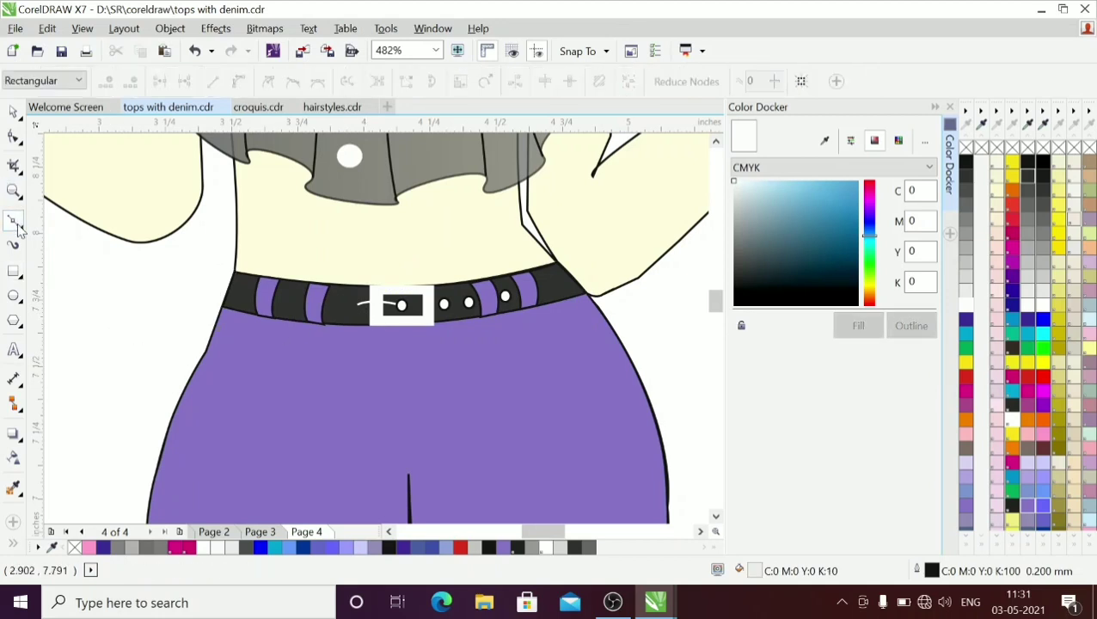
left_click(365, 326)
left_click_drag(304, 356, 279, 382)
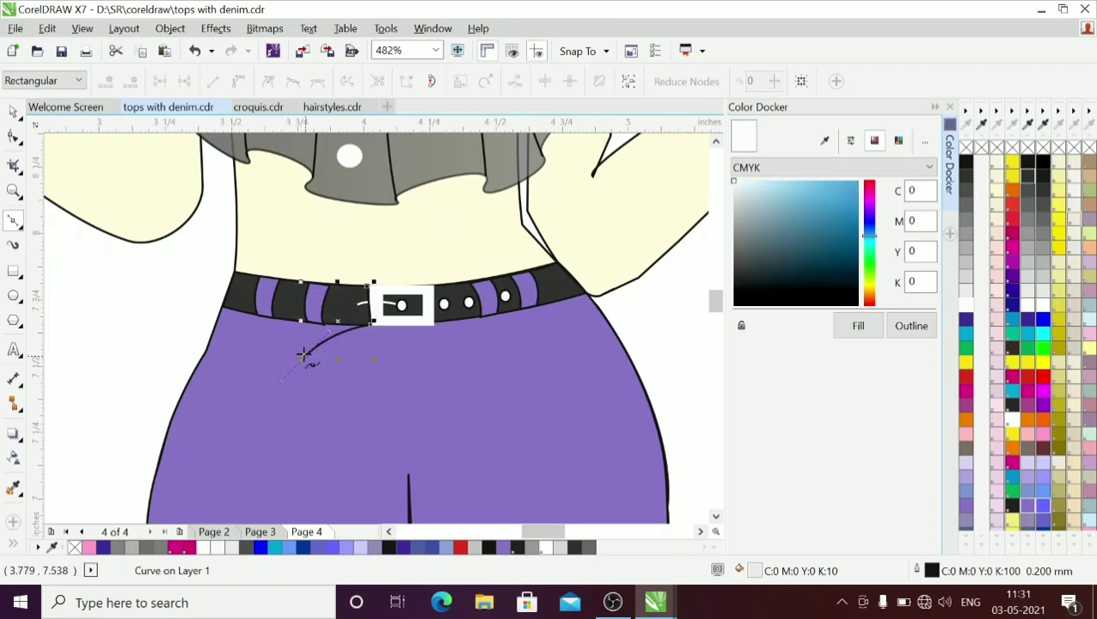
double_click(303, 355)
left_click(281, 308)
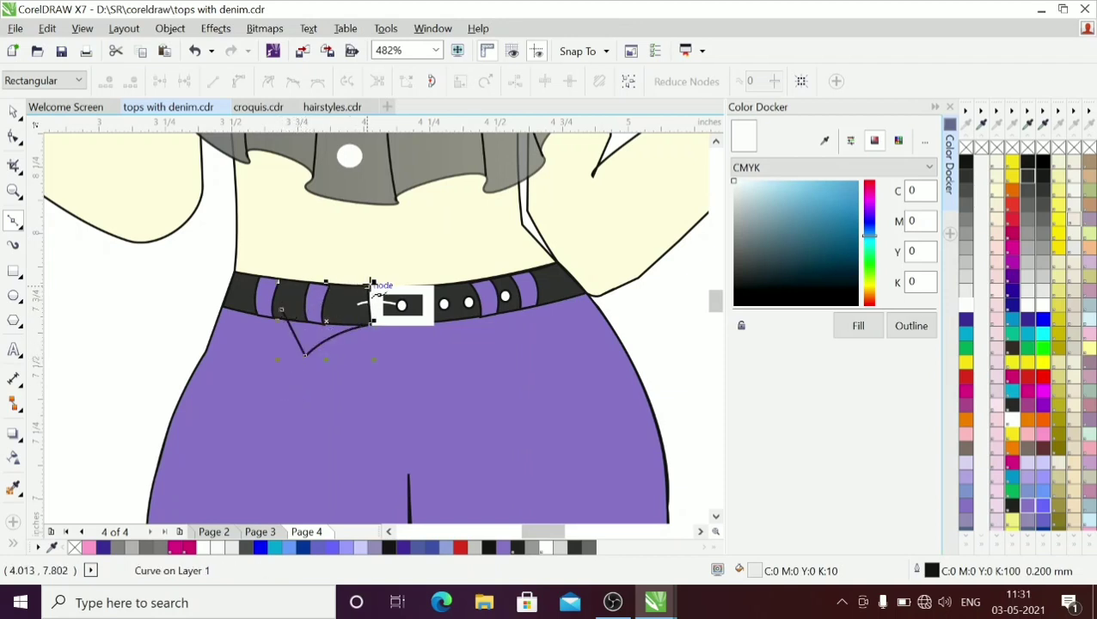
Step: Try to close the belt tail's upper edge at its starting corner and undo the attempts
left_click_drag(370, 285, 308, 296)
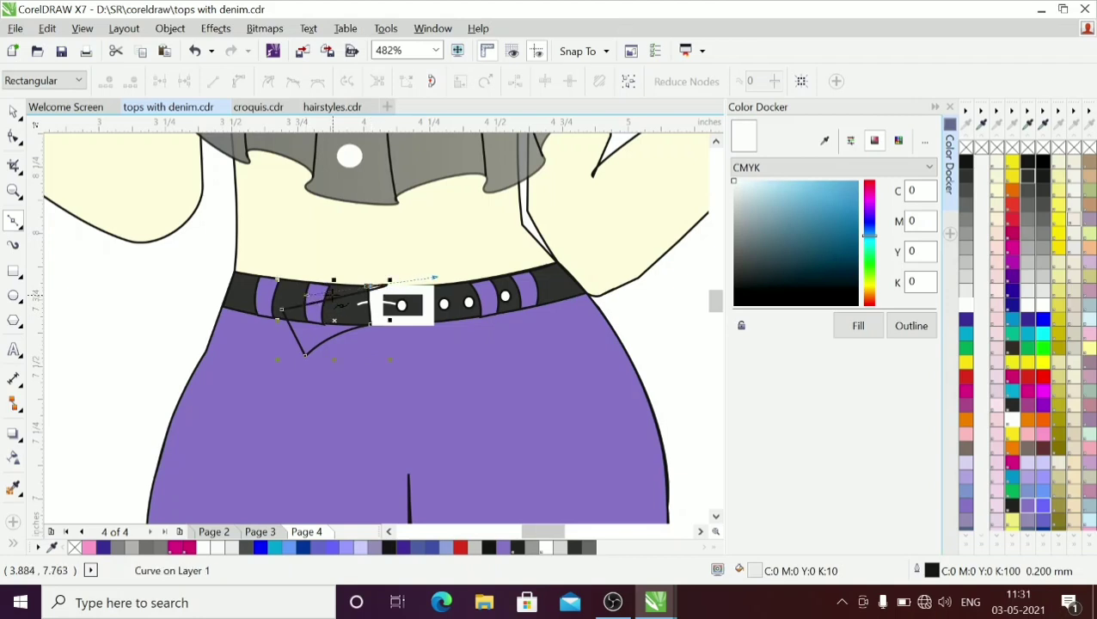
key("ctrl+z")
left_click(372, 285)
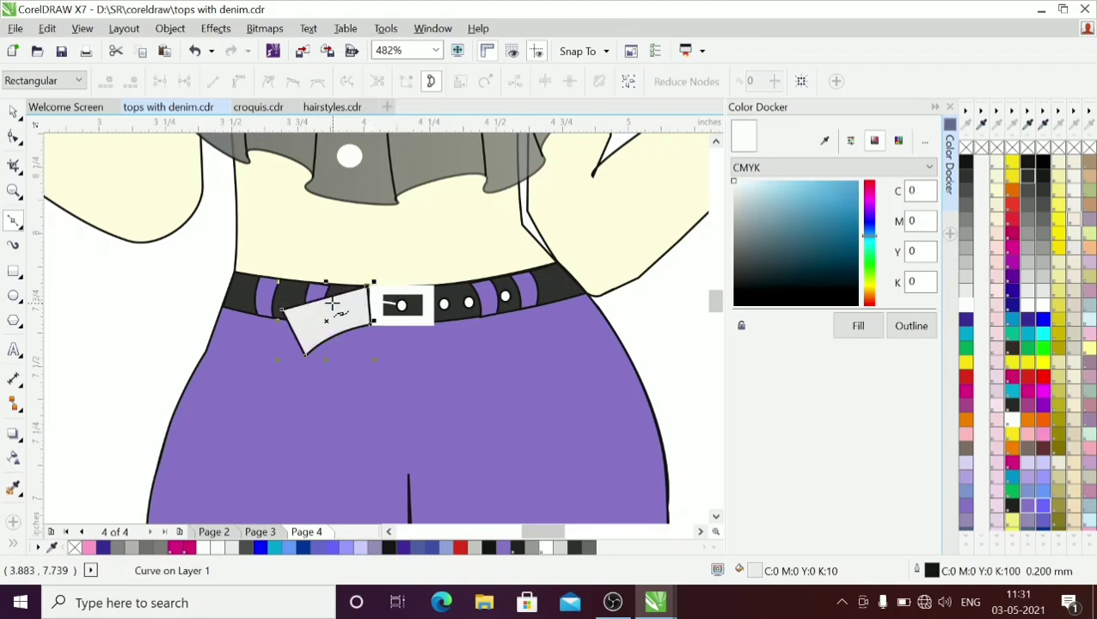
key("ctrl+z")
mouse_move(365, 288)
left_mouse_down()
mouse_move(314, 294)
mouse_move(353, 281)
left_mouse_up()
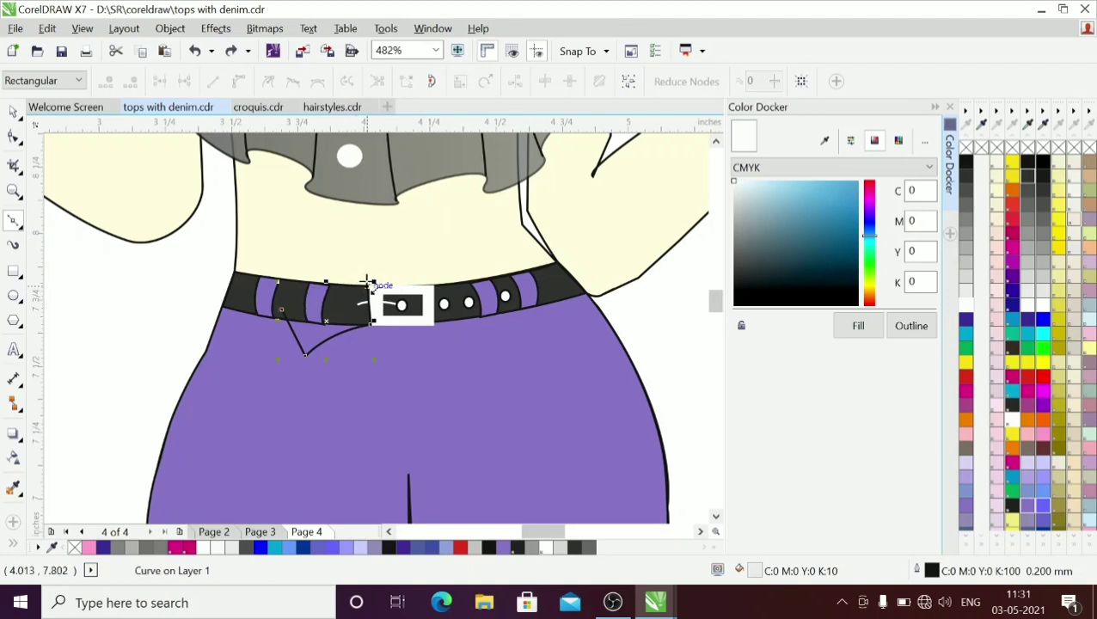
Step: Close the belt tail outline at its starting corner, about 0.336 by 0.264 inches overall, and fill it with 90% black
left_click(369, 289)
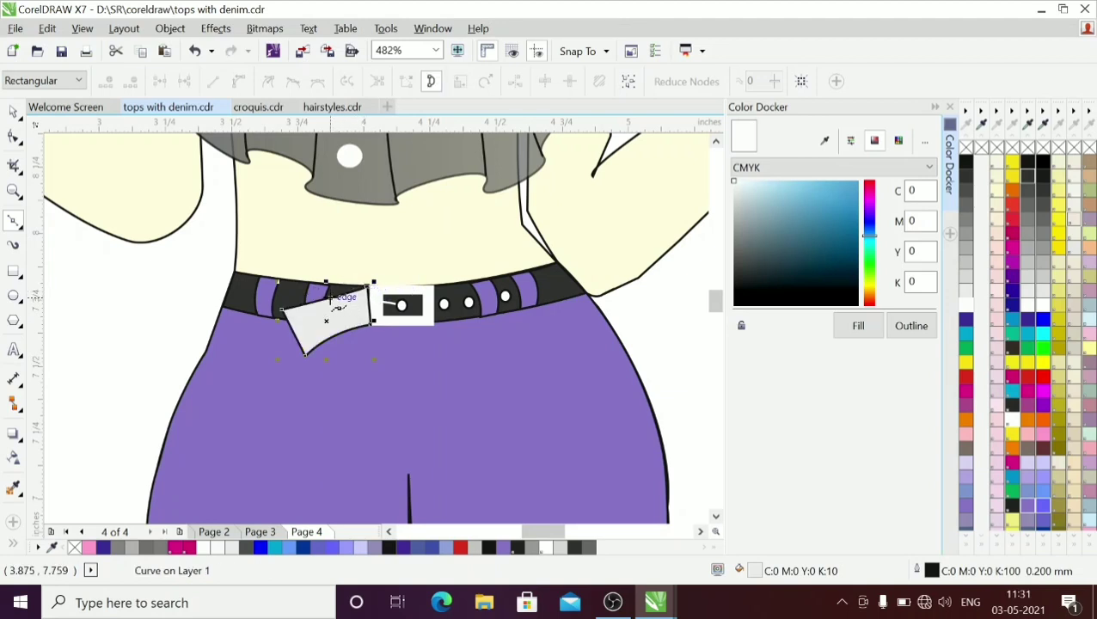
left_click_drag(330, 297, 330, 285)
key("Delete")
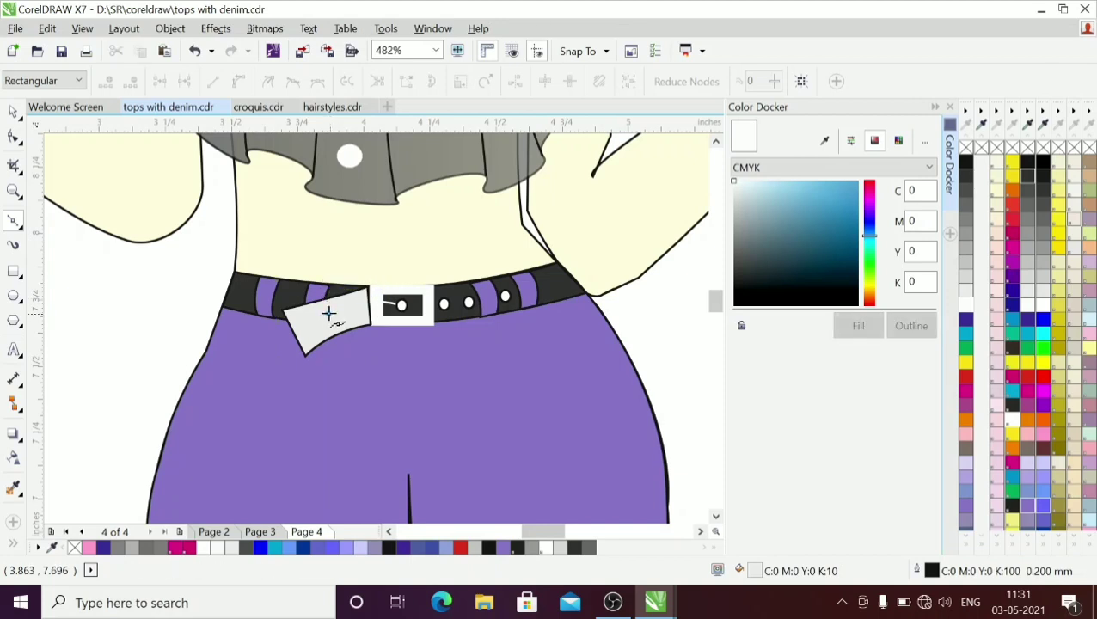
left_click(219, 277)
key("Delete")
left_click(13, 113)
left_click(326, 334)
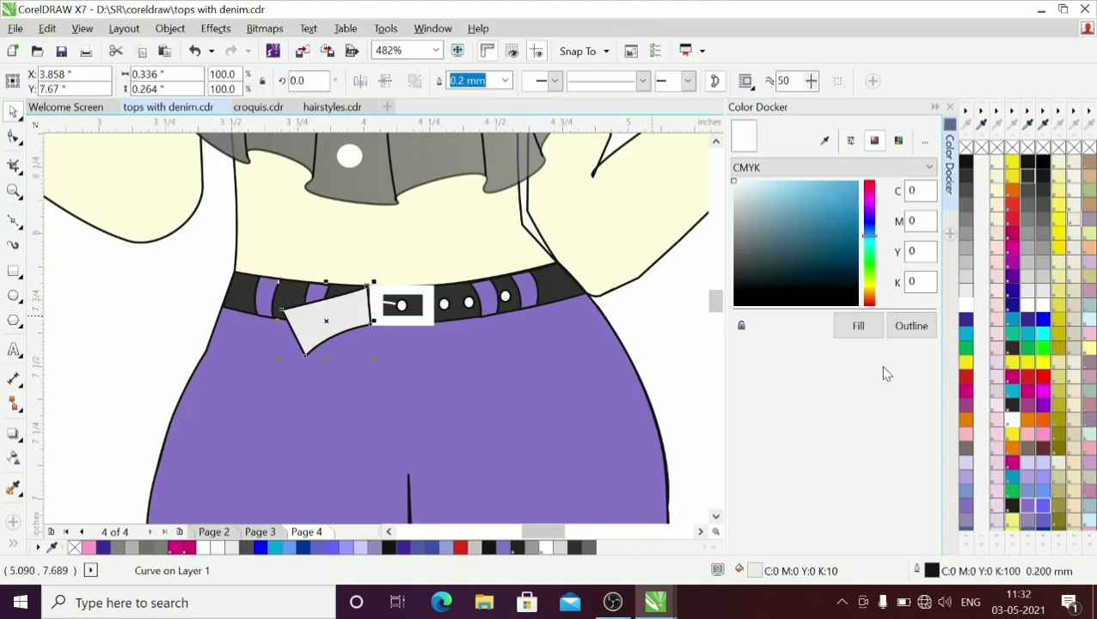
left_click(965, 179)
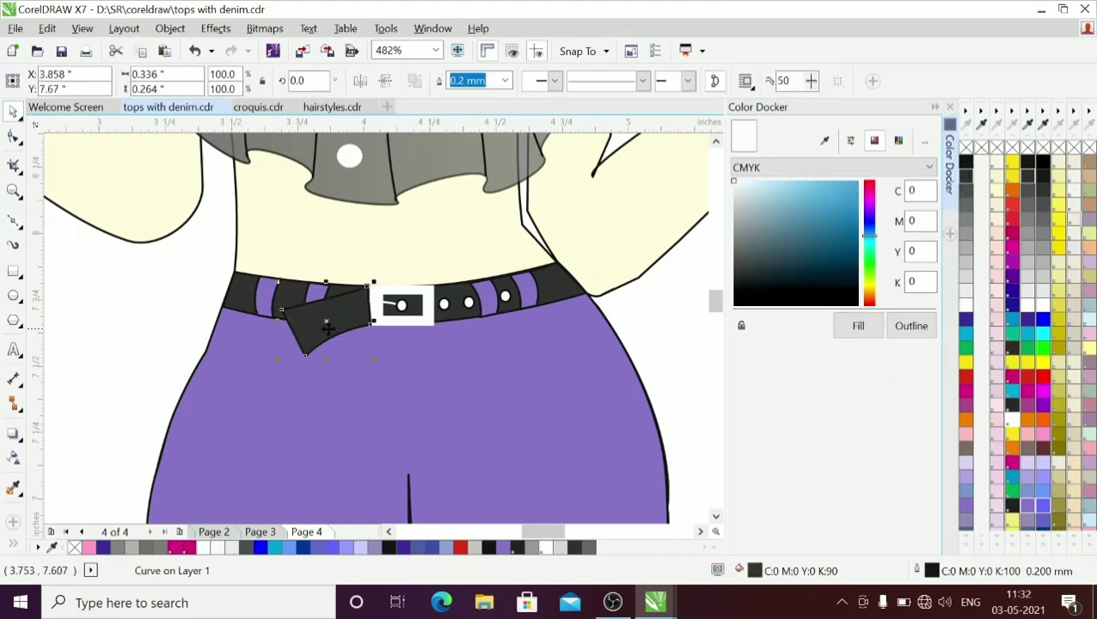
Step: Add a node on the belt tail's upper edge, nudging it up and left and the tail's outer corner down to curve the edge
key("F10")
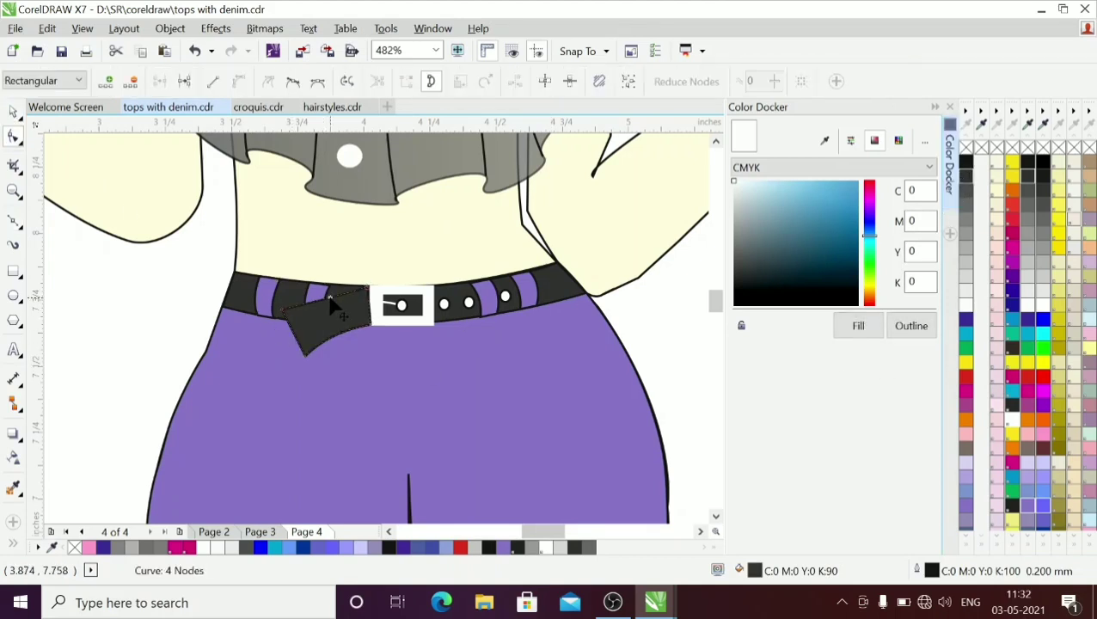
double_click(330, 298)
key("Up")
key("Up")
key("Left")
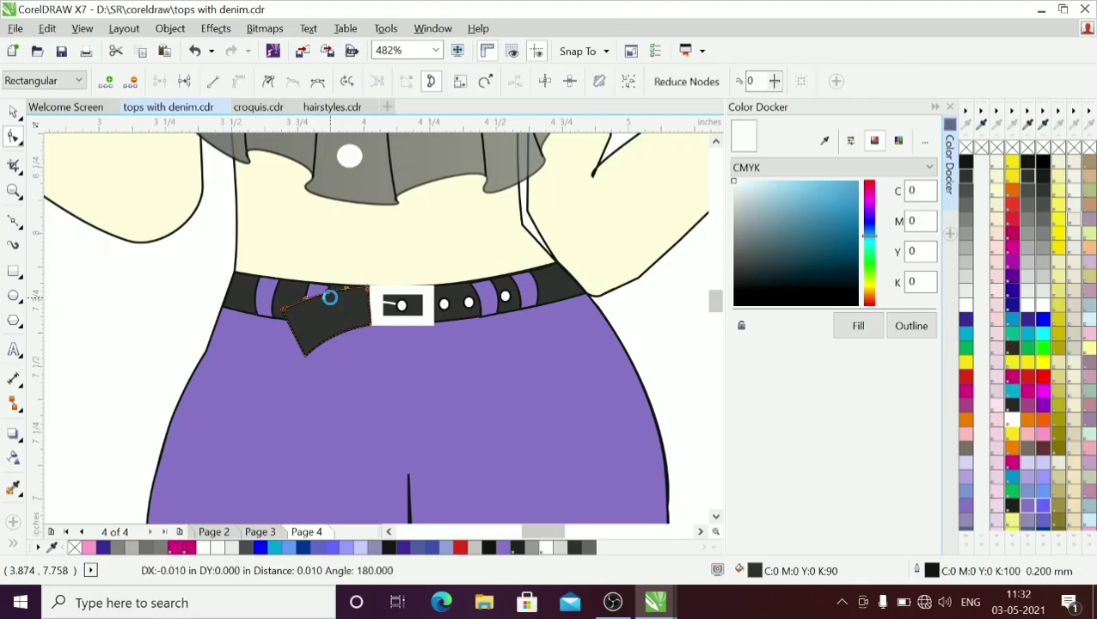
left_click(283, 312)
key("Down")
key("Down")
key("Down")
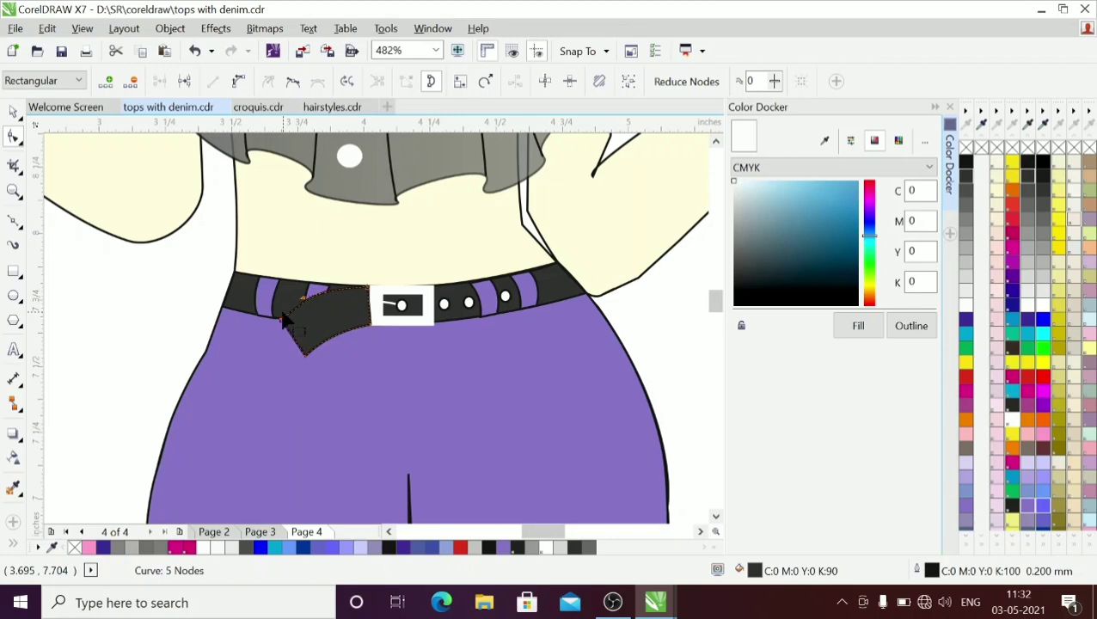
left_click(14, 112)
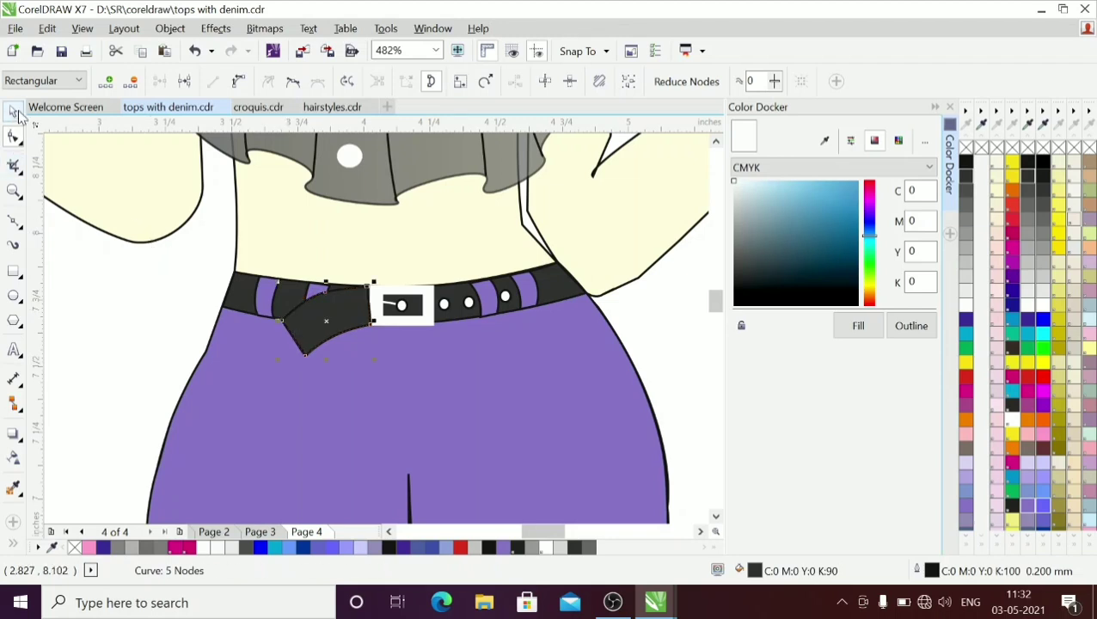
left_click(80, 287)
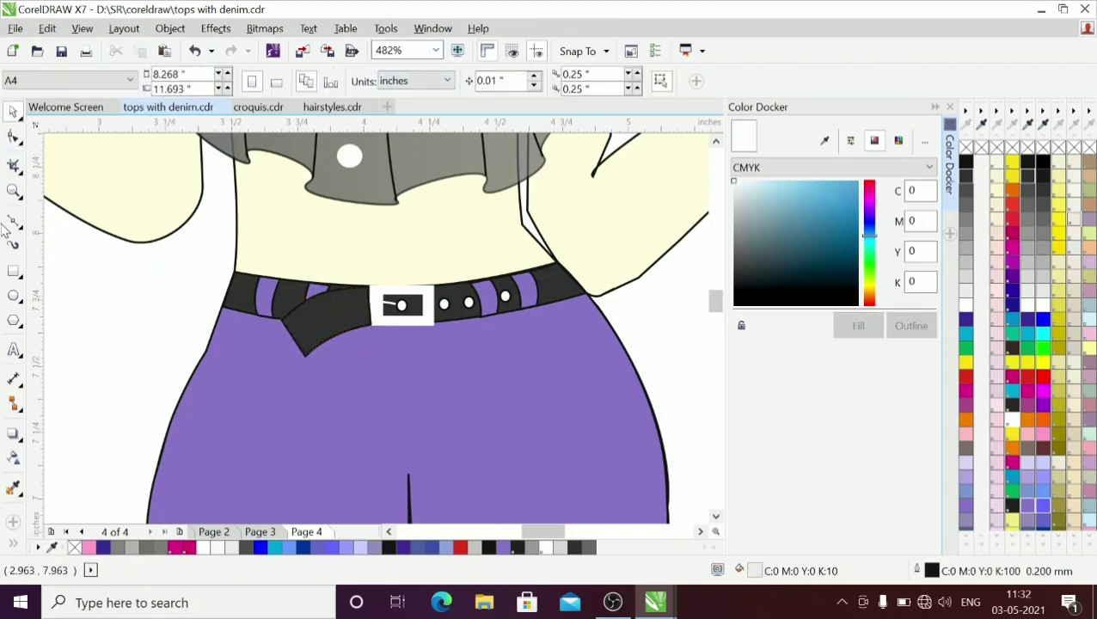
Step: Paint two overlapping white distress strokes on the denim's left hip with the 0.11-inch Artistic brush
left_click(13, 247)
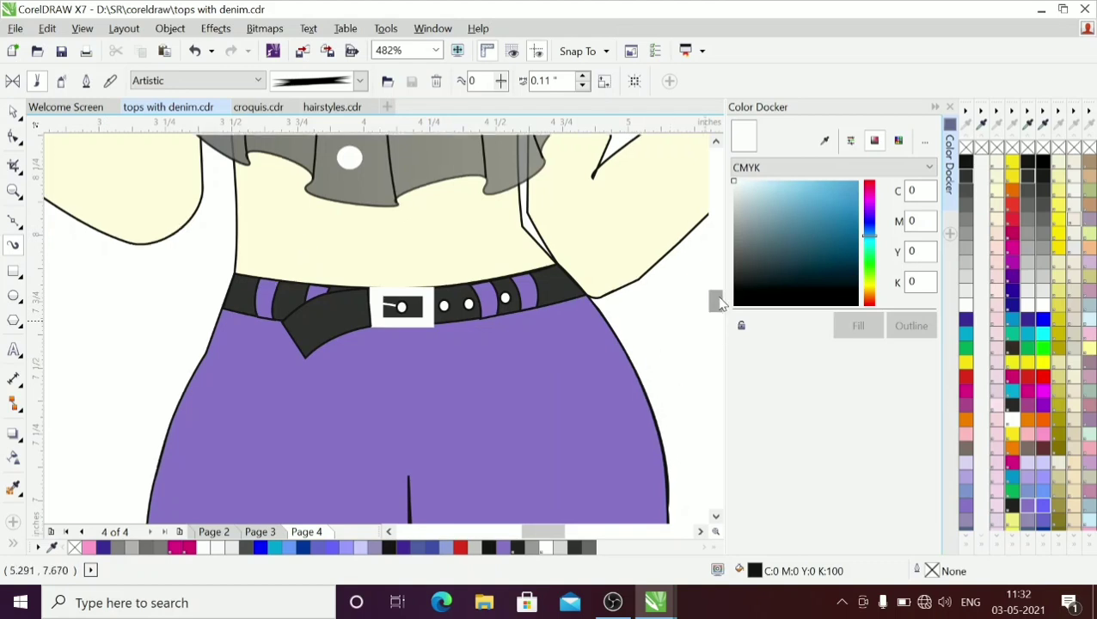
left_click_drag(715, 303, 721, 314)
left_click_drag(209, 180, 179, 289)
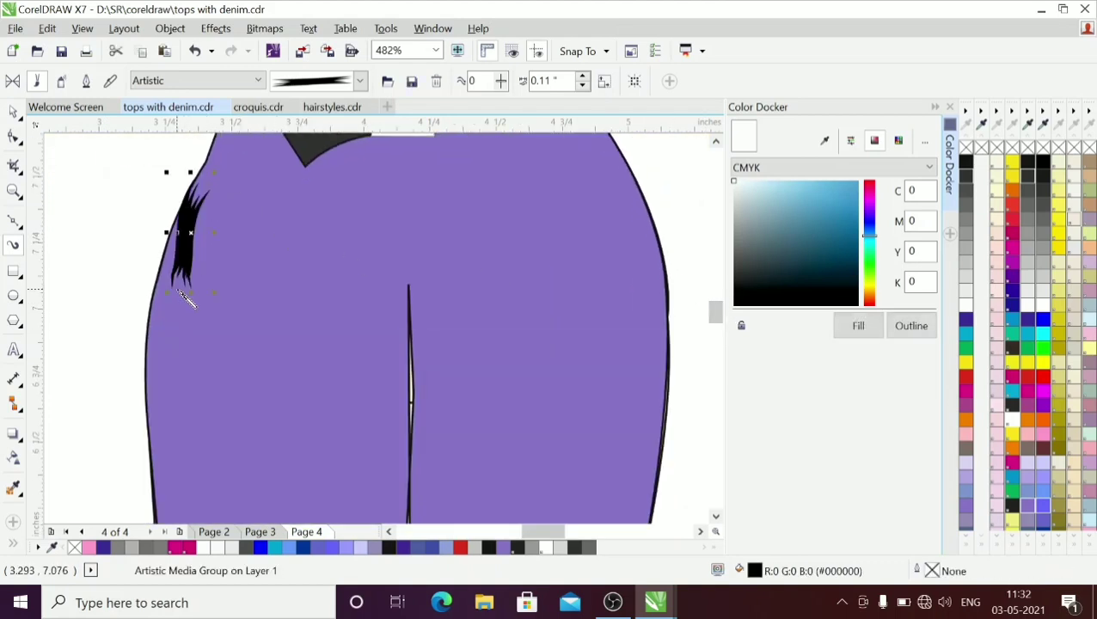
left_click(967, 306)
left_click_drag(200, 248, 199, 273)
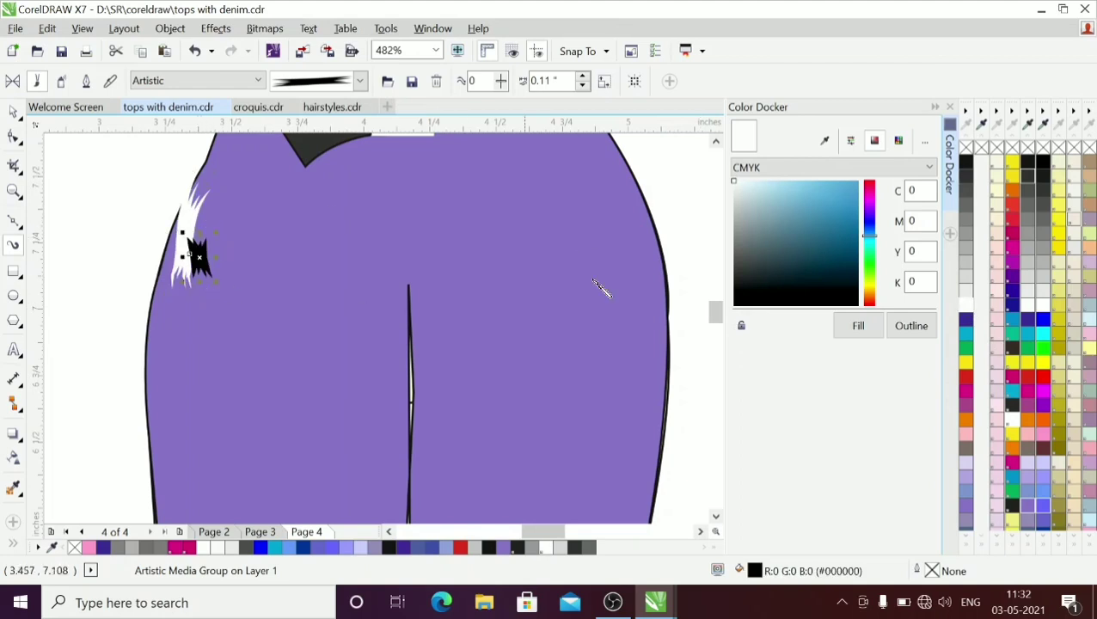
left_click(967, 308)
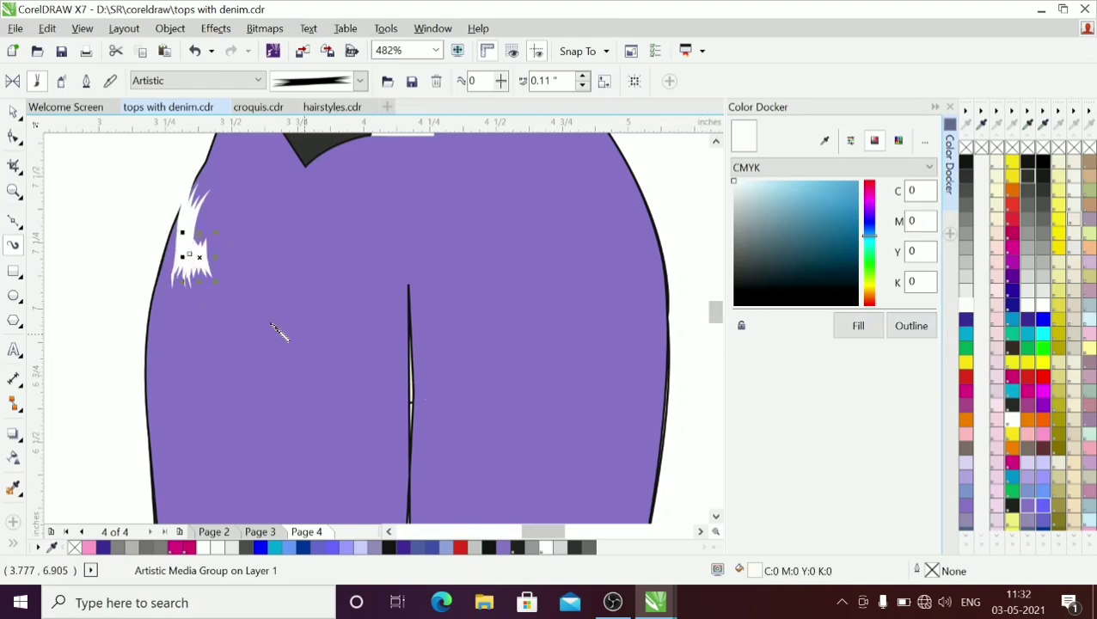
Step: Paint two white distress strokes on the denim's right hip, one along the outer edge and a shorter one inside it
left_click_drag(625, 224, 666, 311)
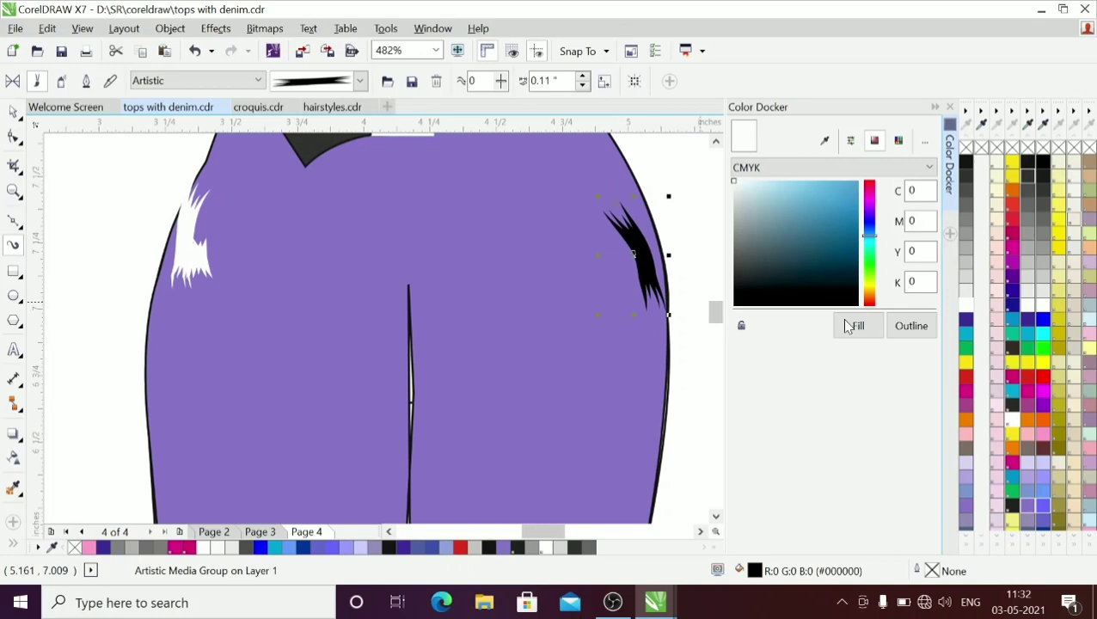
left_click(968, 308)
left_click_drag(619, 267, 645, 318)
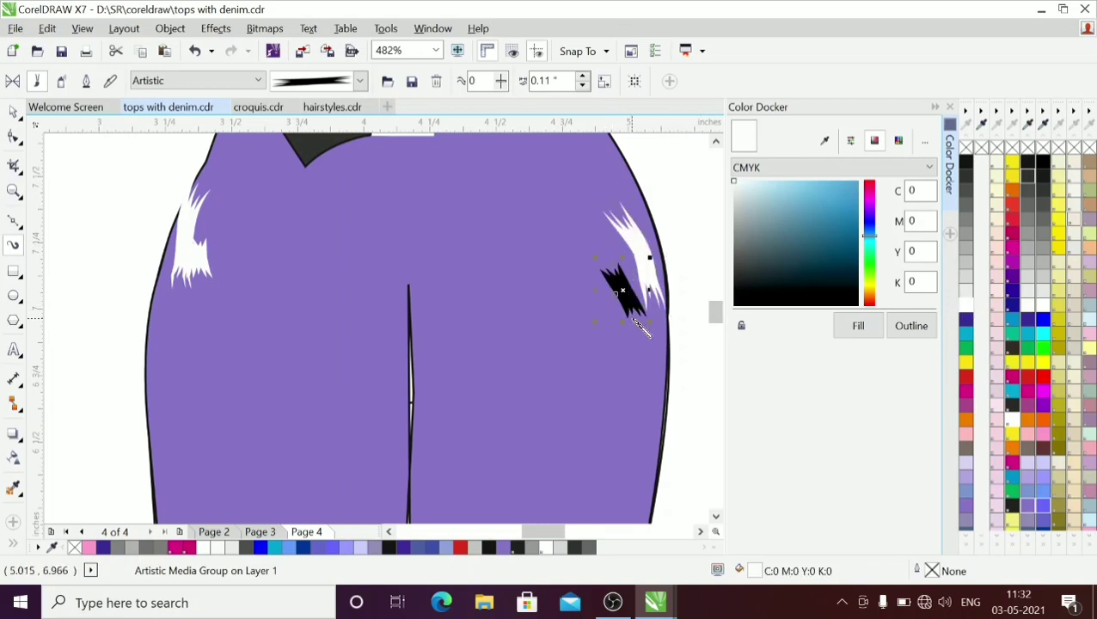
left_click(965, 317)
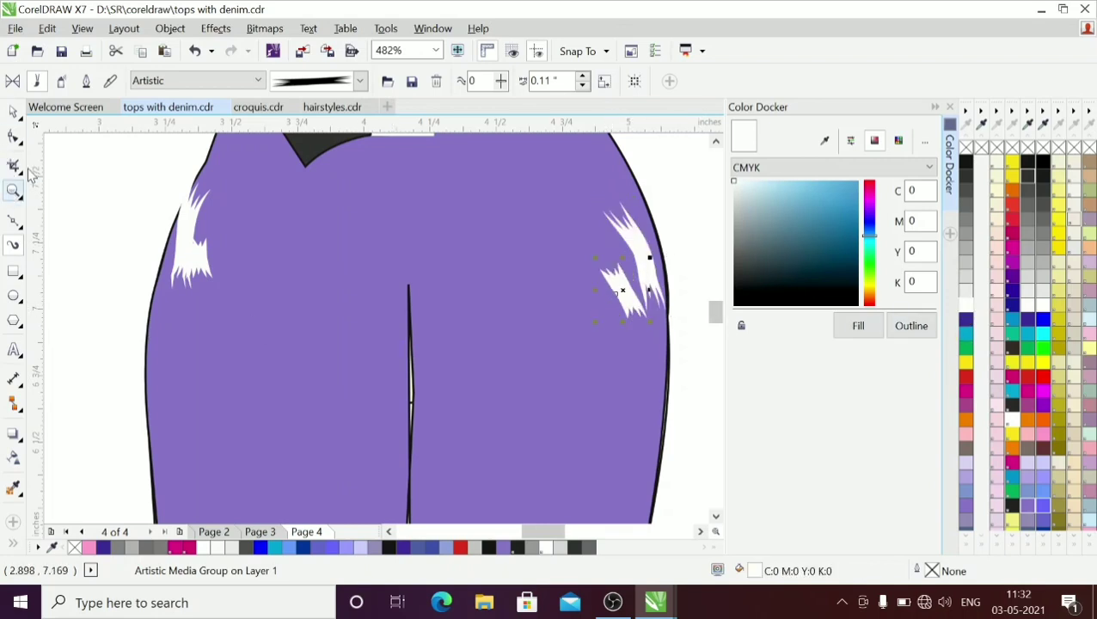
Step: Add a node to the denim's inner-leg outline below the crotch and move it to close the upper white gap
left_click(13, 136)
left_click(414, 397)
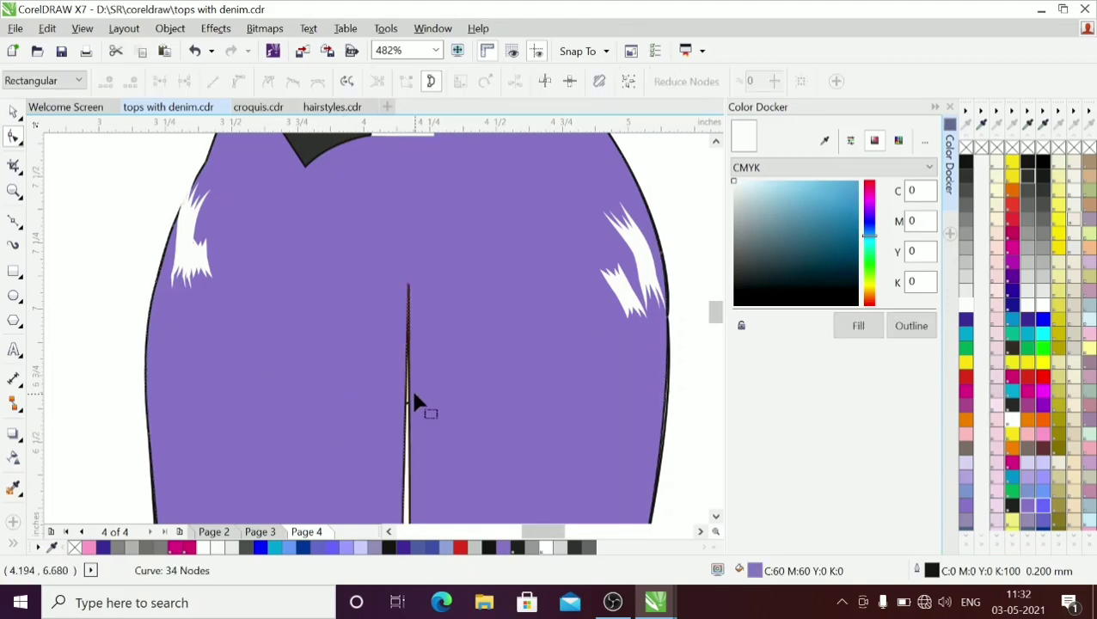
double_click(414, 397)
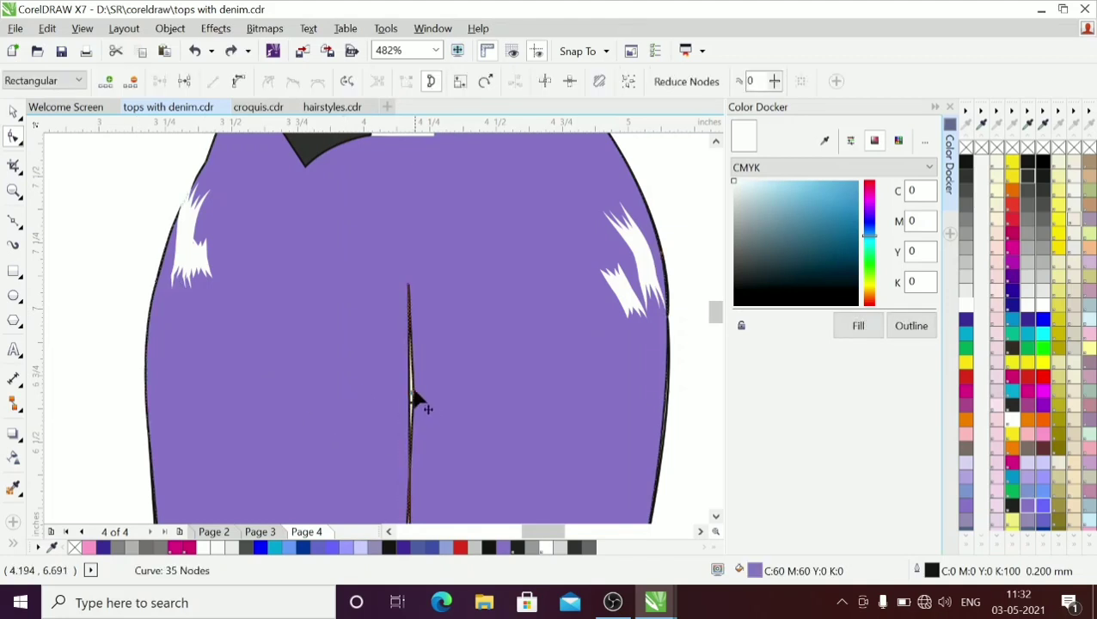
left_click_drag(414, 392, 415, 391)
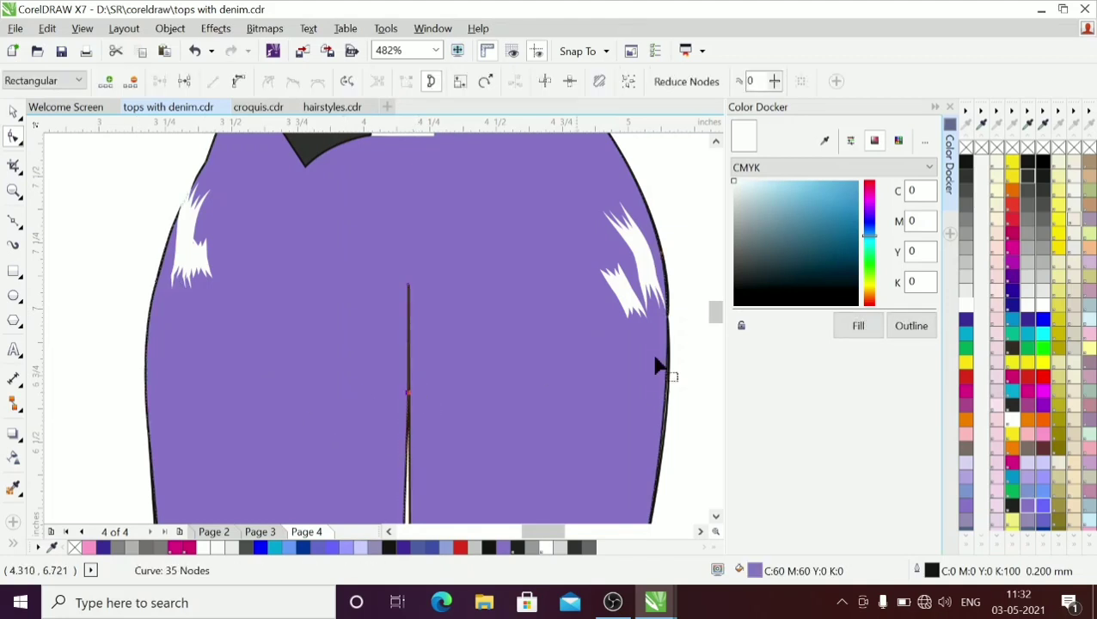
Step: Paint two white distress strokes on the right thigh, a straight upper one and a curved lower one
left_click_drag(718, 311, 721, 318)
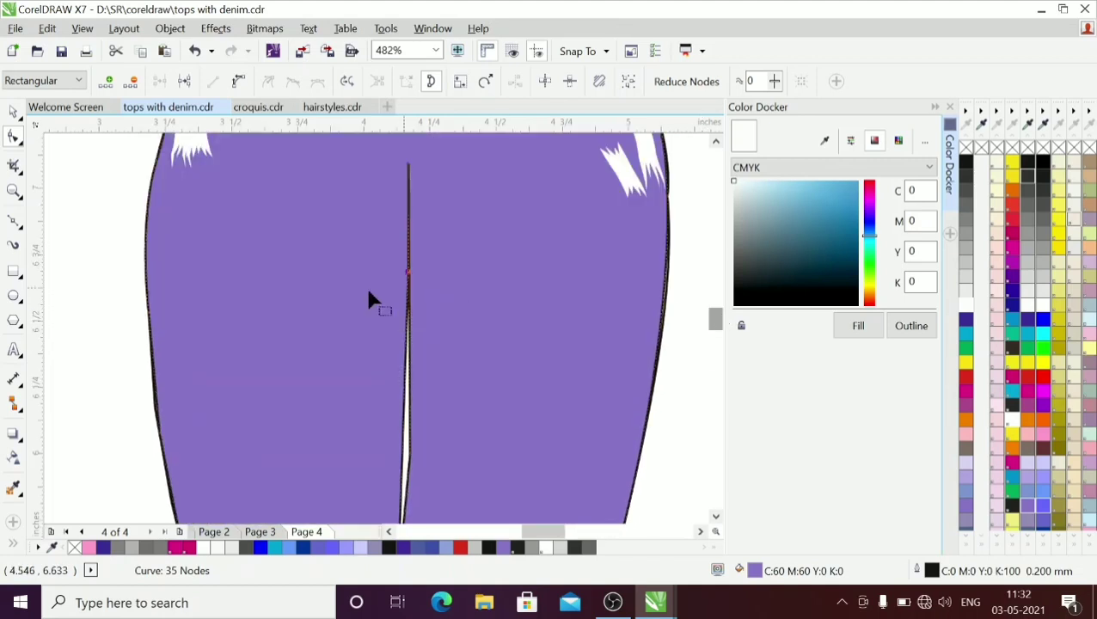
left_click(13, 244)
left_click_drag(712, 323, 715, 335)
left_click_drag(513, 247, 507, 356)
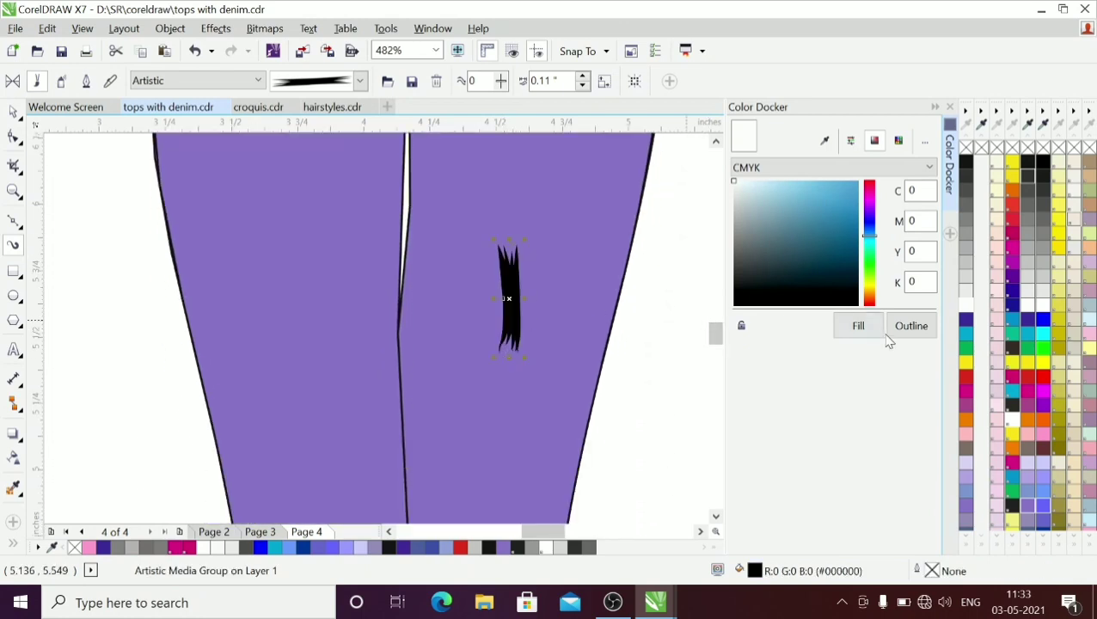
left_click(968, 306)
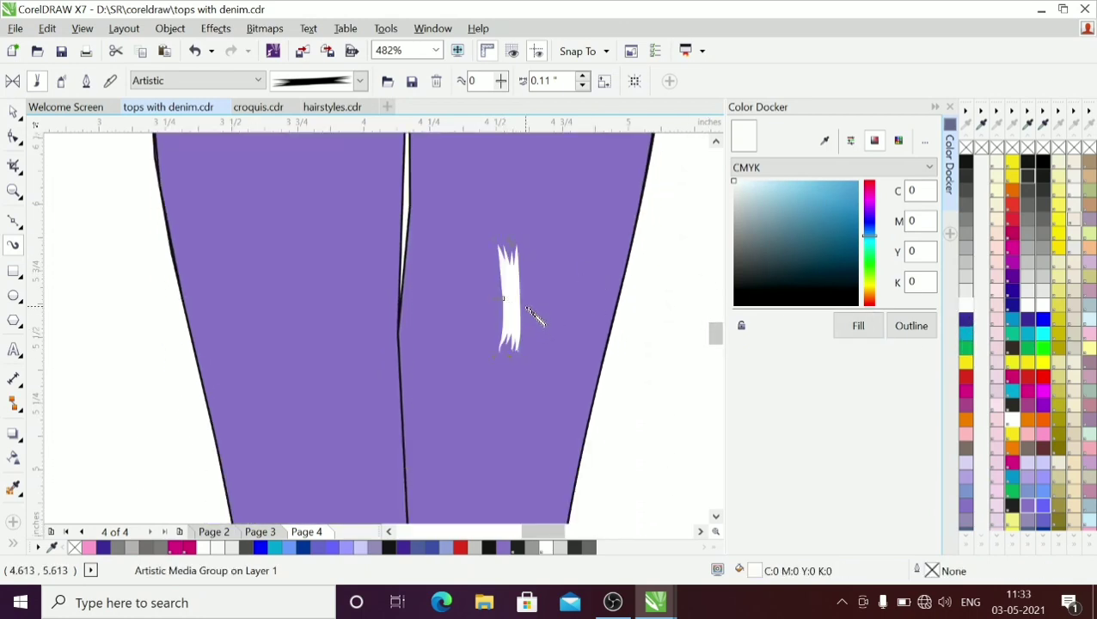
left_click_drag(527, 306, 536, 452)
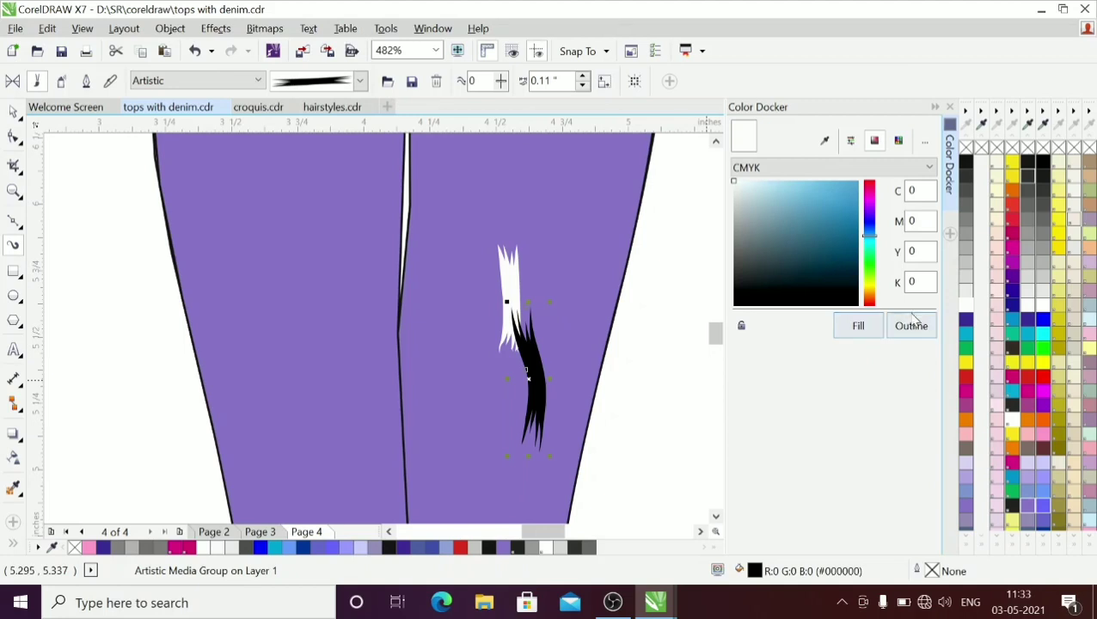
left_click(965, 304)
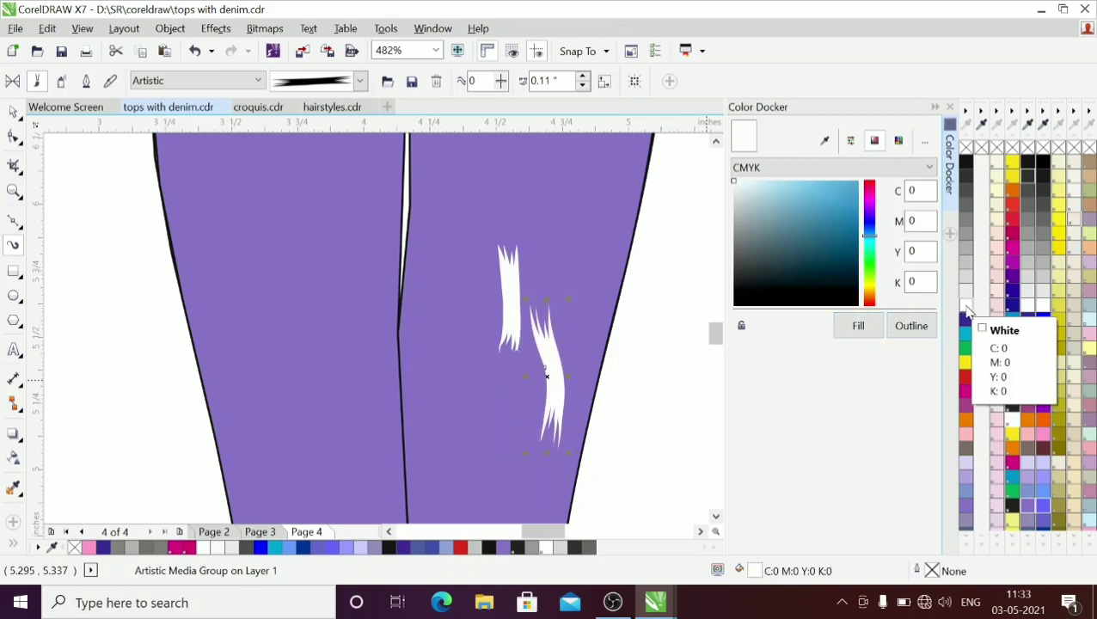
Step: Paint two slanted white distress strokes on the left thigh, the second one above and left of the first
left_click_drag(296, 305, 319, 411)
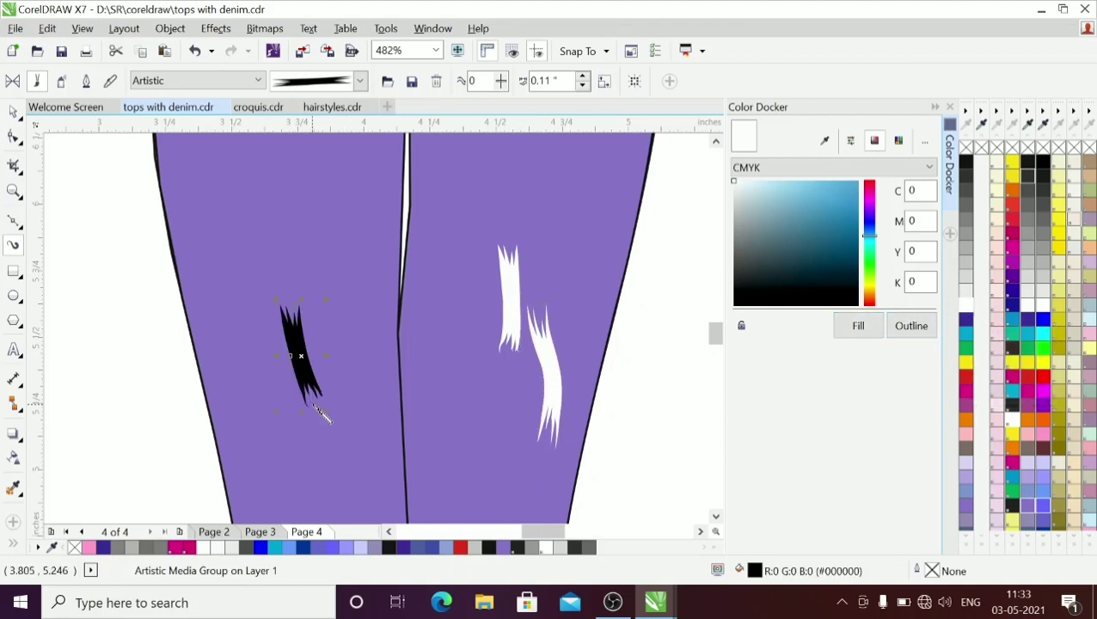
left_click(968, 305)
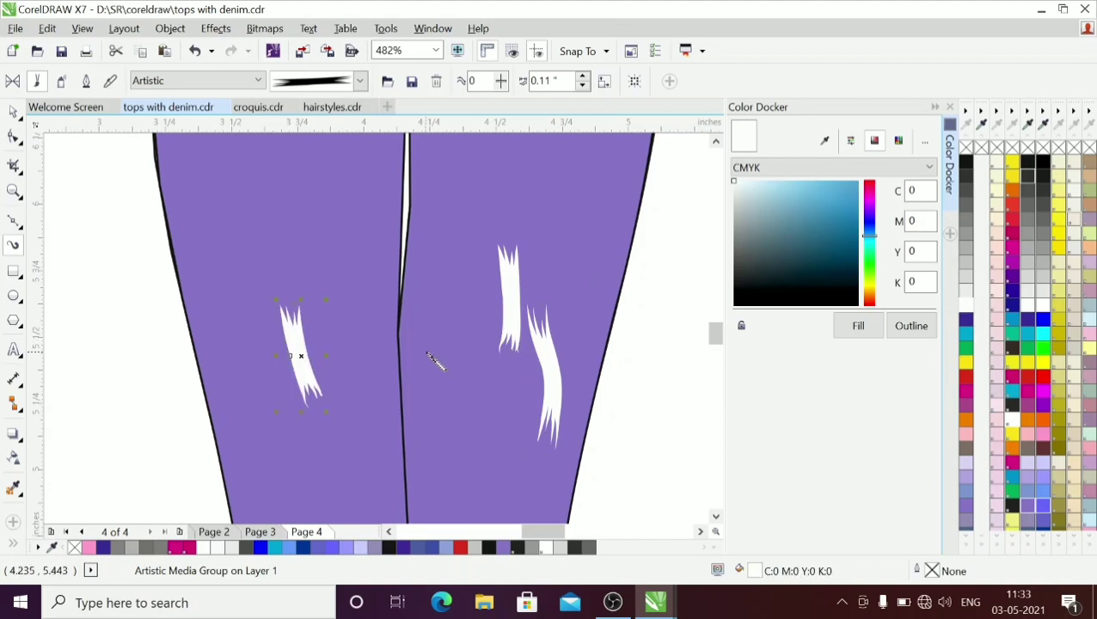
left_click_drag(248, 247, 275, 365)
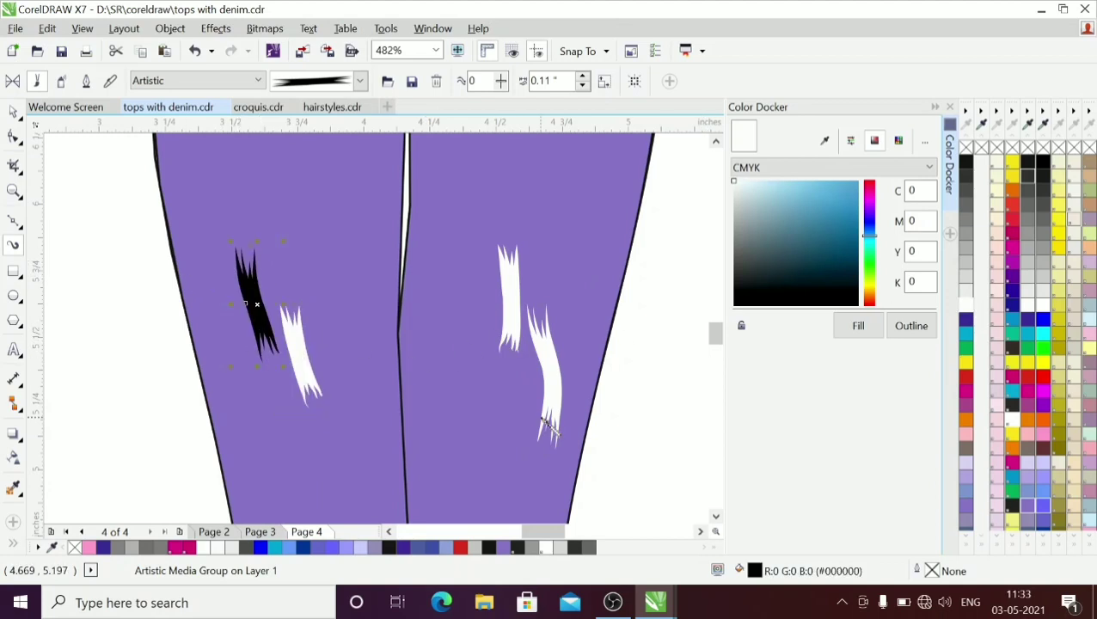
left_click(966, 305)
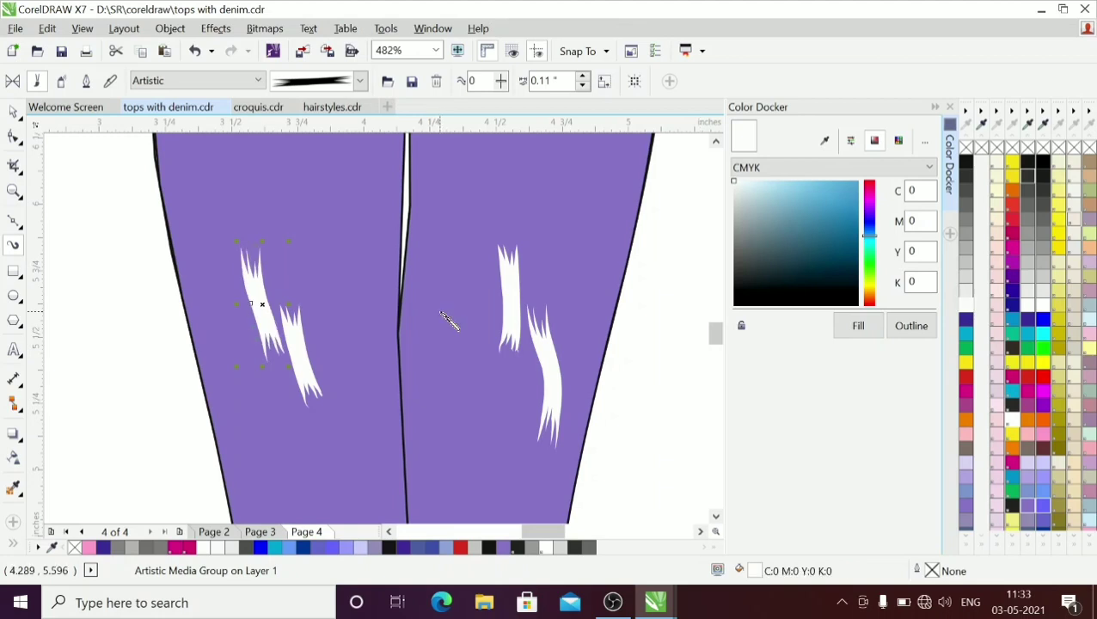
Step: Replace the lower left-thigh stroke with a longer curved white stroke placed under the upper one
left_click(306, 370)
key("Delete")
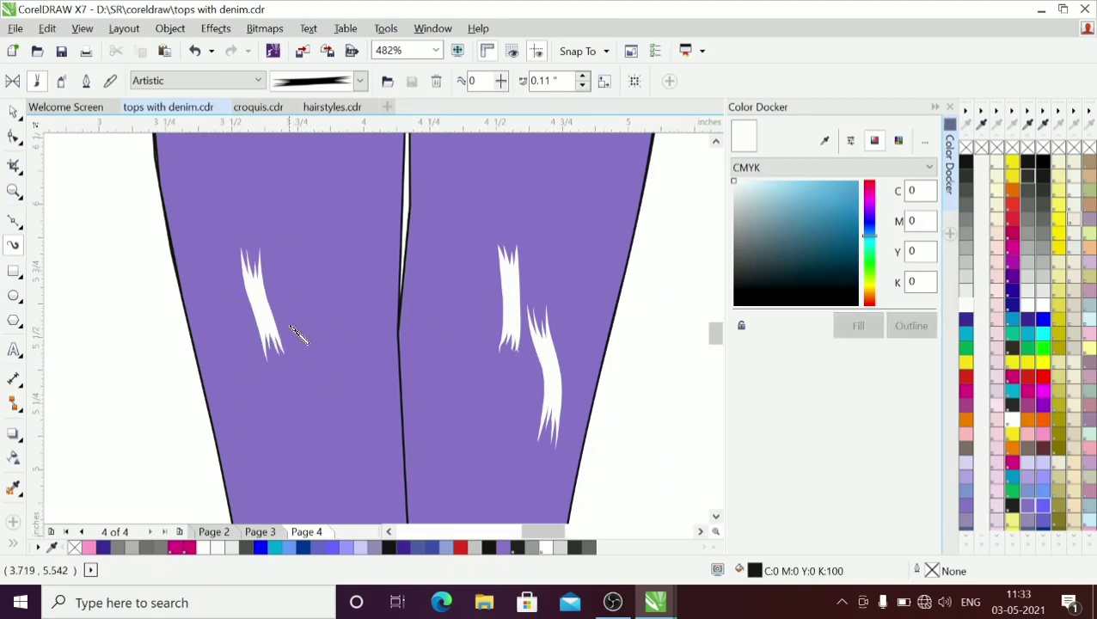
left_click_drag(293, 331, 311, 437)
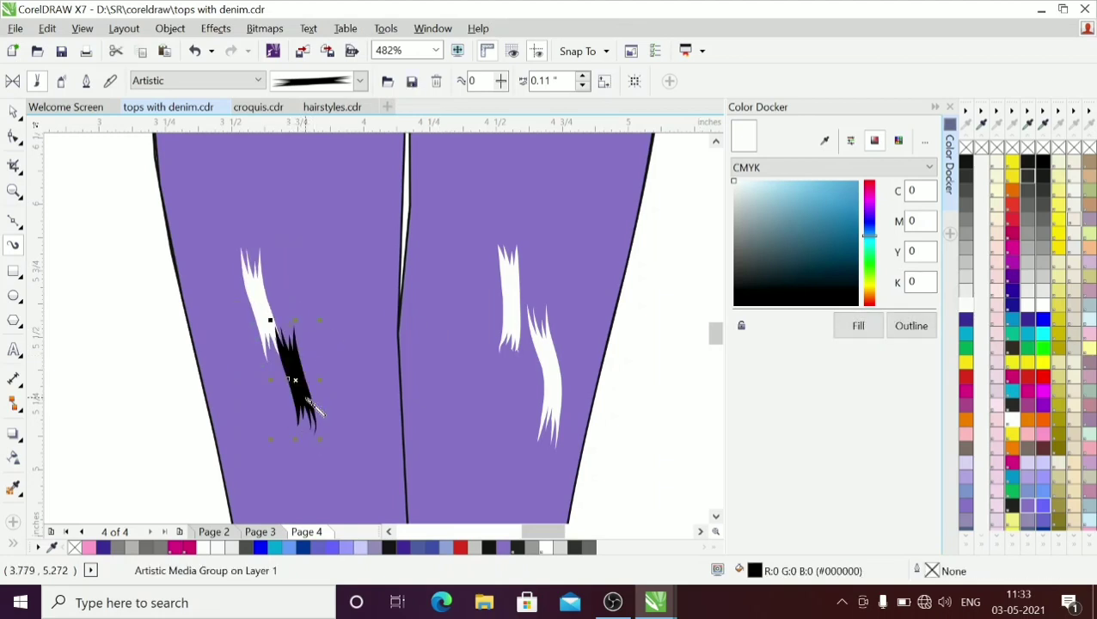
key("ctrl+z")
left_click_drag(260, 353, 297, 469)
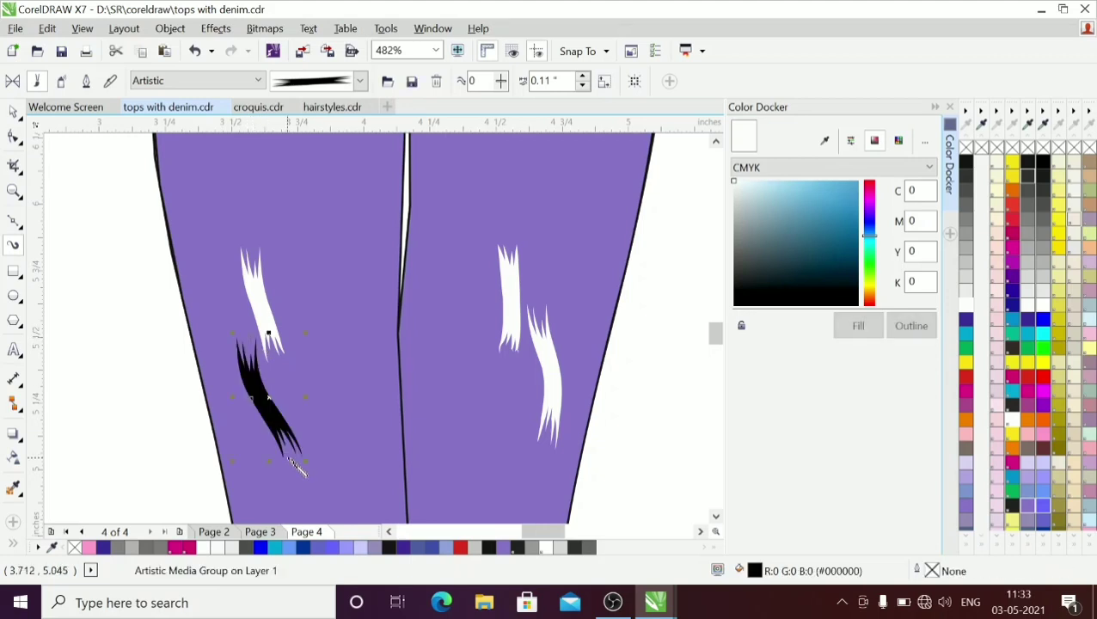
left_click(964, 307)
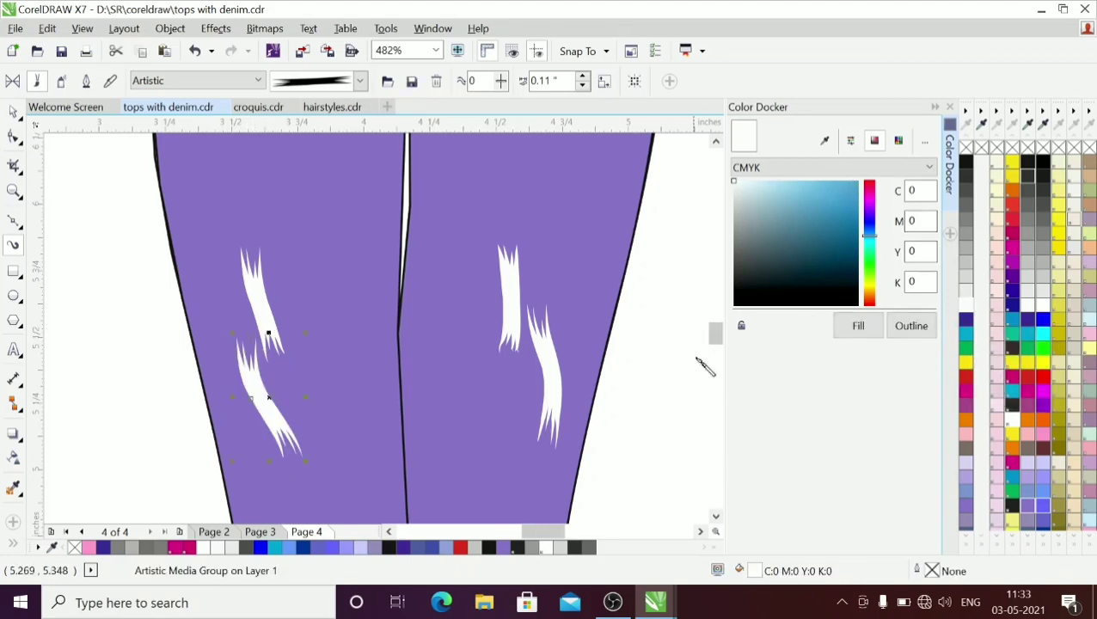
Step: Add nodes on the legs' inner edges above and below the knee gap, nudging the upper one right to remove the outline sliver
mouse_move(717, 333)
left_mouse_down()
mouse_move(721, 365)
mouse_move(717, 349)
left_mouse_up()
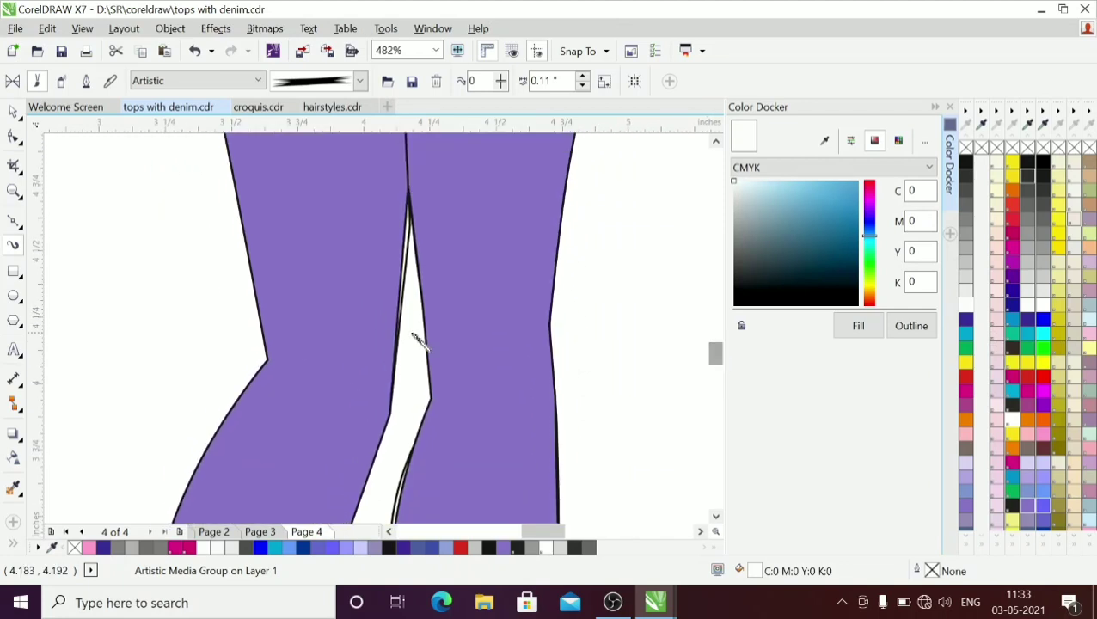
left_click(14, 139)
left_click(403, 259)
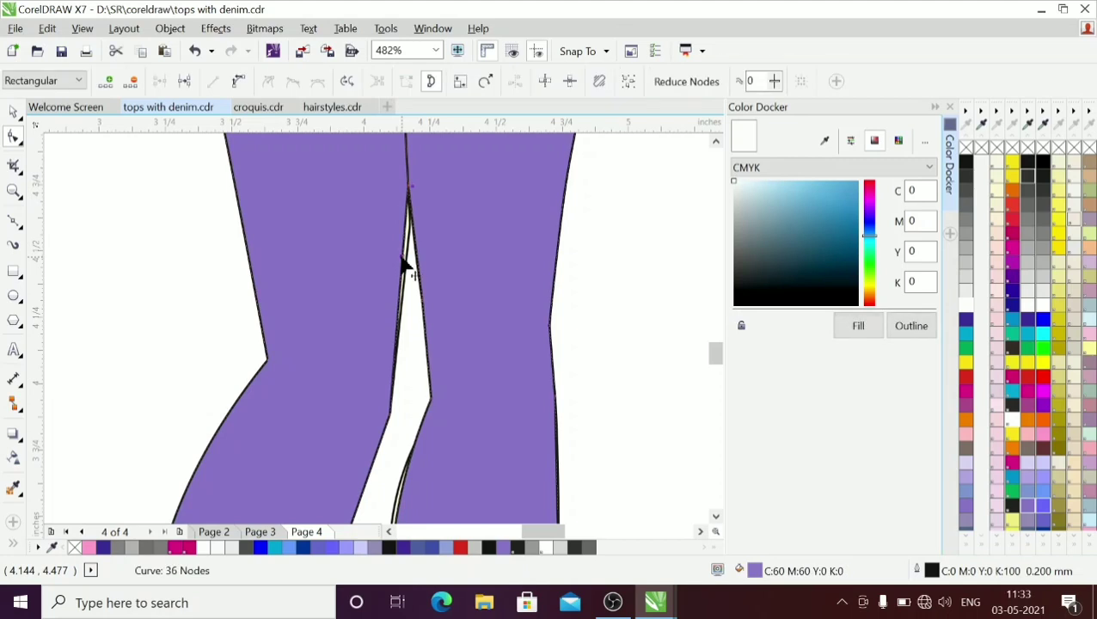
key("Right")
key("Right")
key("Right")
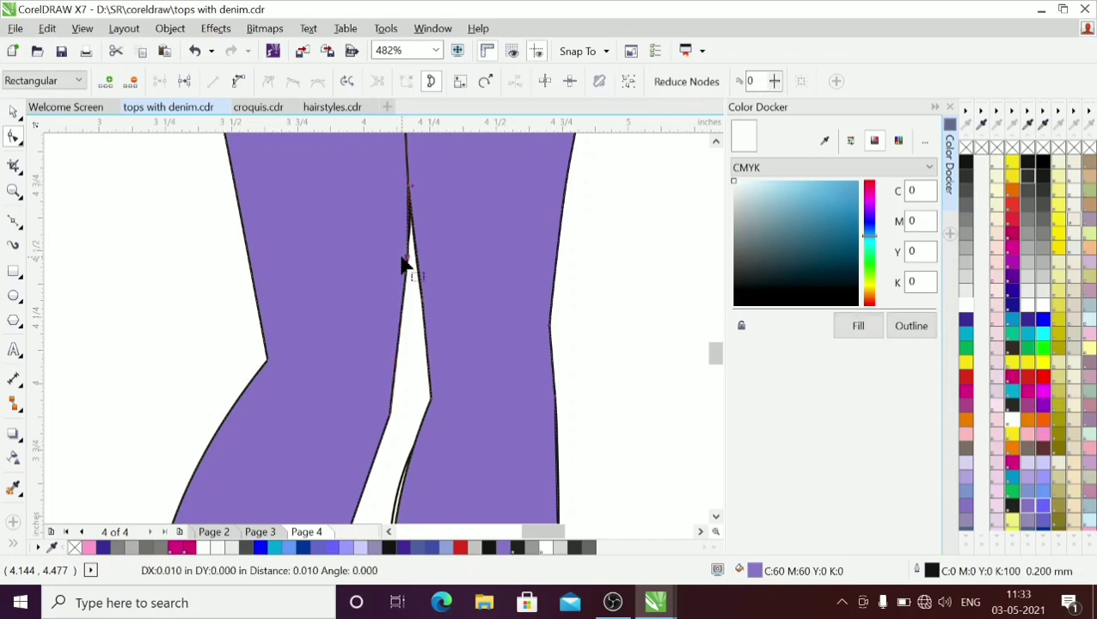
double_click(398, 512)
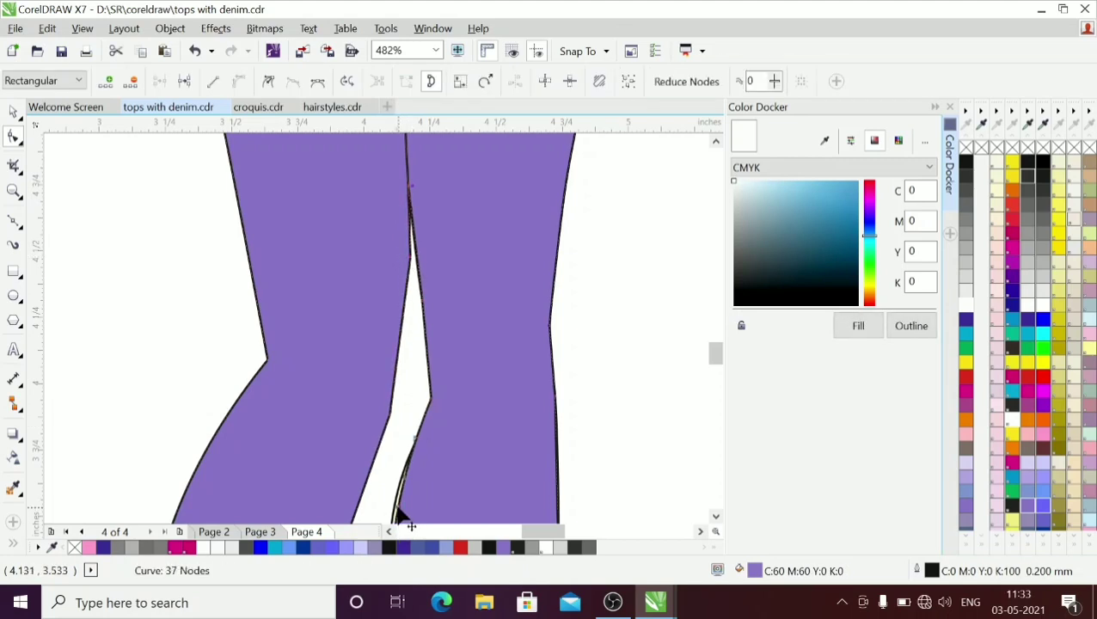
Step: Paint a white zigzag distress stroke at the left knee and nudge it left toward the knee's middle
left_click(13, 244)
mouse_move(324, 328)
left_mouse_down()
mouse_move(372, 348)
mouse_move(384, 391)
left_mouse_up()
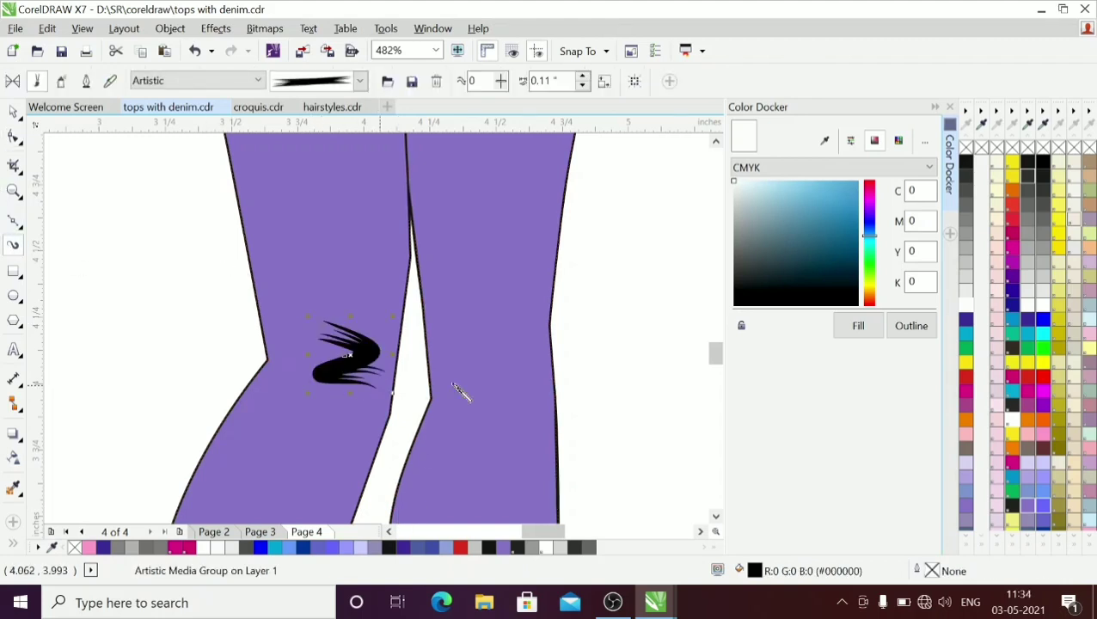
left_click(964, 314)
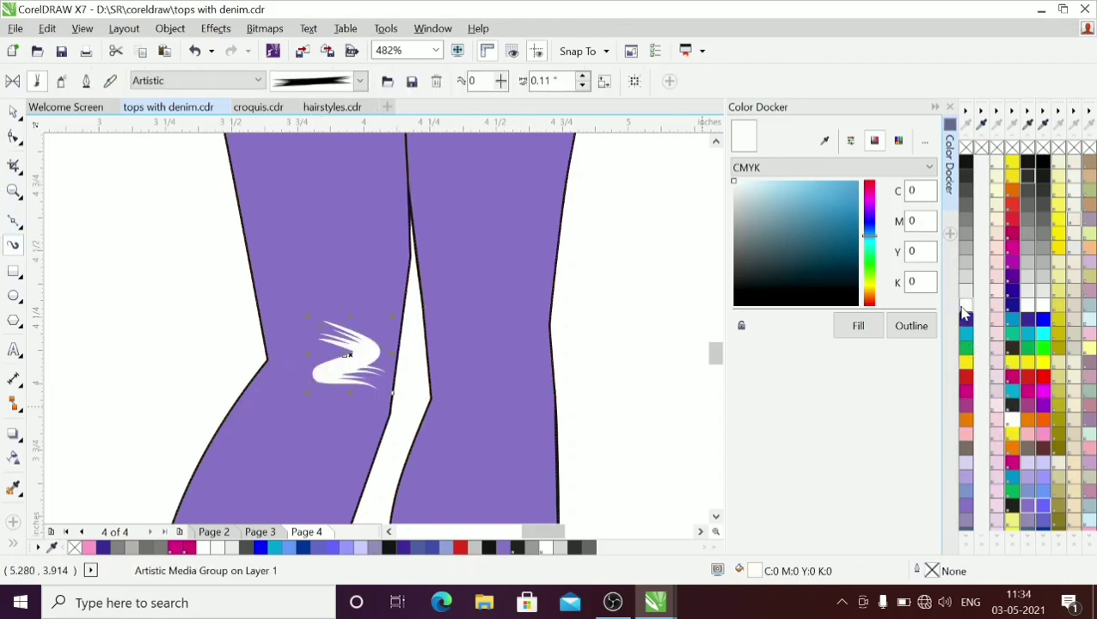
key("Left")
key("Left")
key("Left")
key("Left")
key("Left")
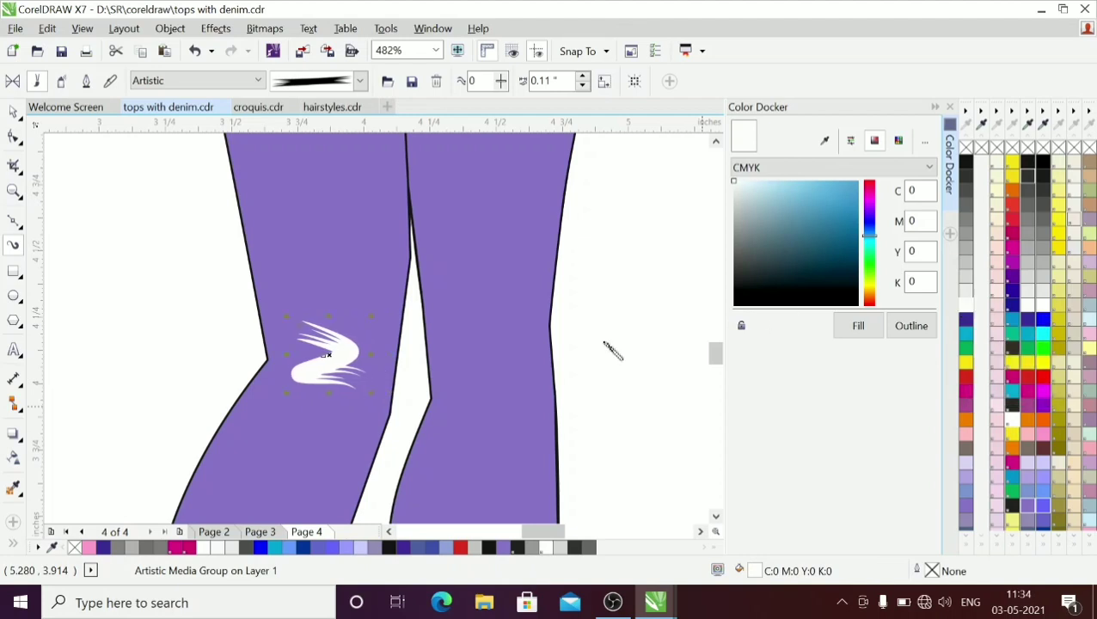
left_click_drag(483, 382, 519, 439)
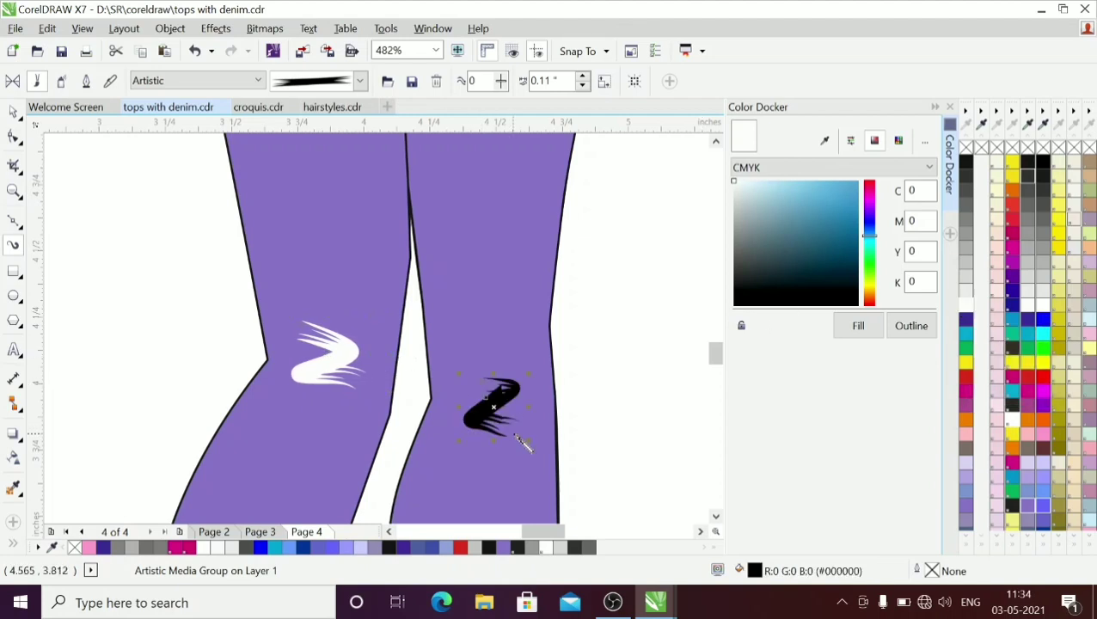
key("Delete")
mouse_move(510, 384)
left_mouse_down()
mouse_move(441, 403)
mouse_move(507, 431)
left_mouse_up()
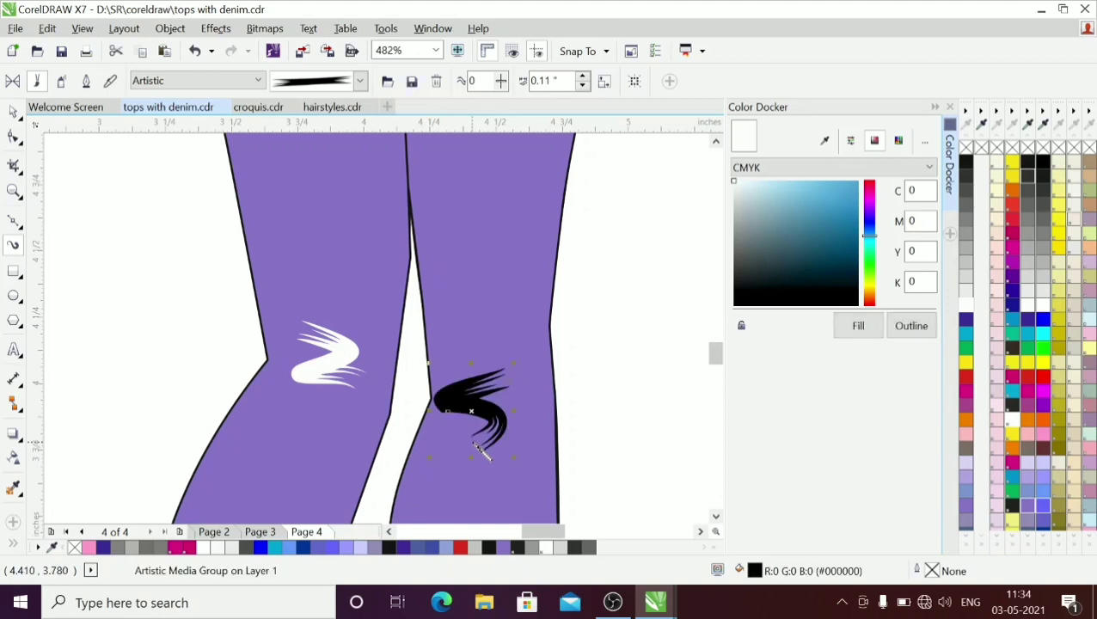
left_click(473, 443)
key("Delete")
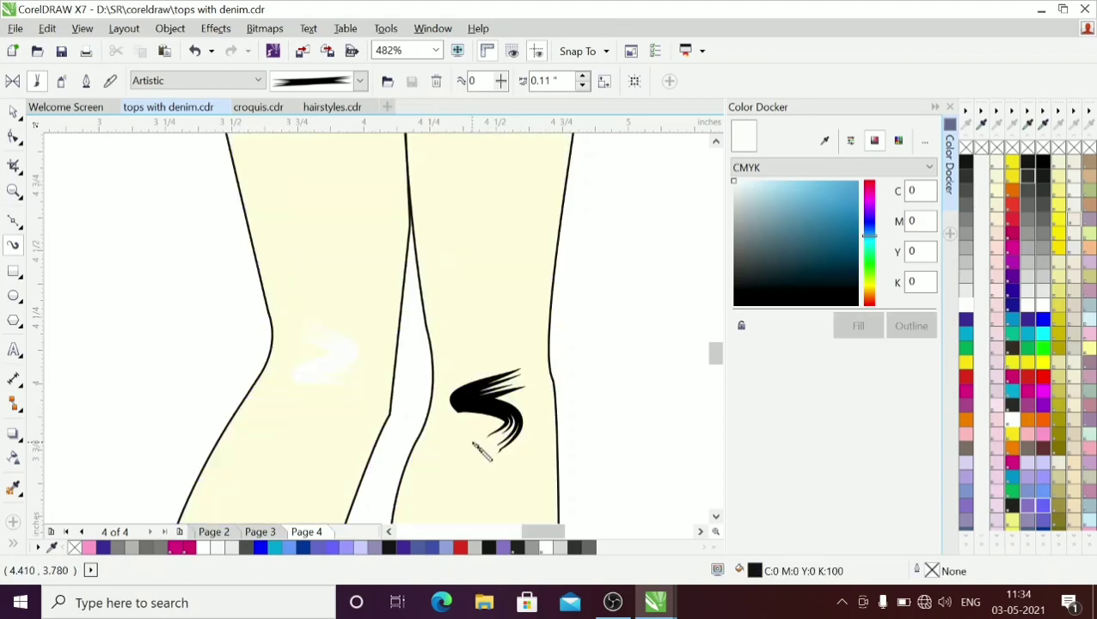
key("ctrl+z")
left_click(486, 413)
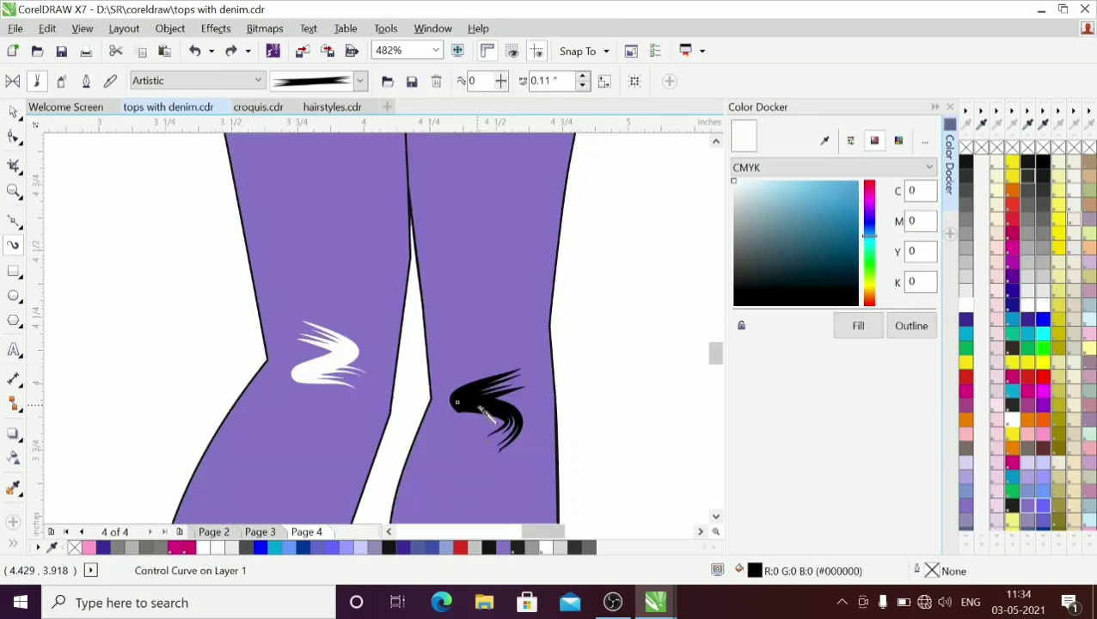
key("Delete")
Step: Paint an S-shaped artistic-media distress stroke at the right knee and fill it white
mouse_move(500, 381)
left_mouse_down()
mouse_move(468, 387)
mouse_move(503, 416)
mouse_move(452, 427)
left_mouse_up()
left_click(968, 311)
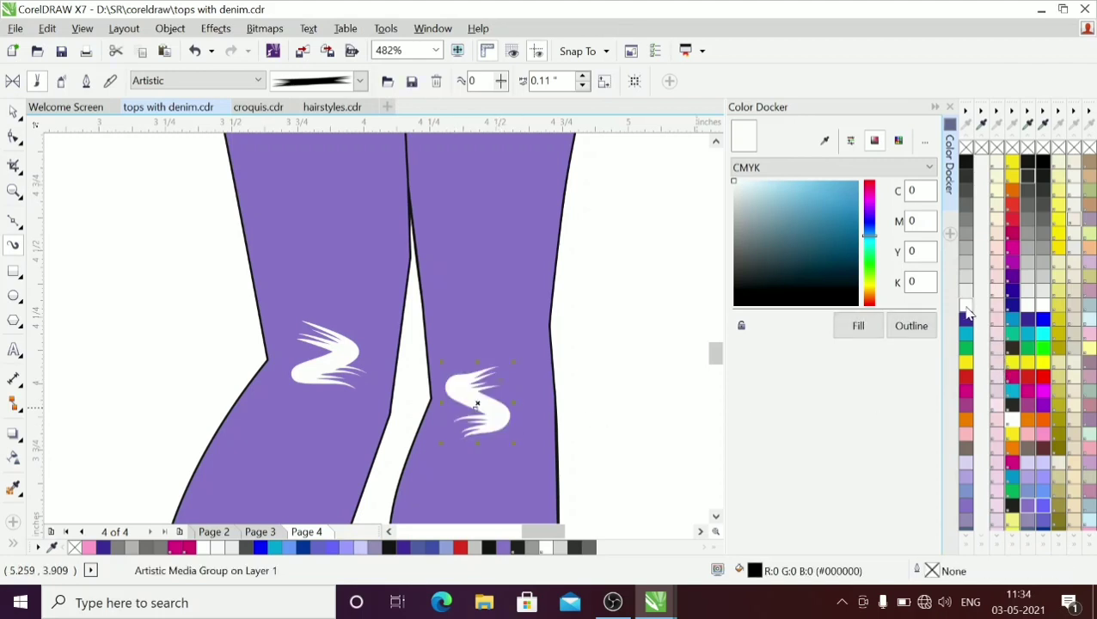
Step: Add a node on the outer edge of the left calf and shift it outward to remove the outline sliver
left_click_drag(717, 355, 718, 378)
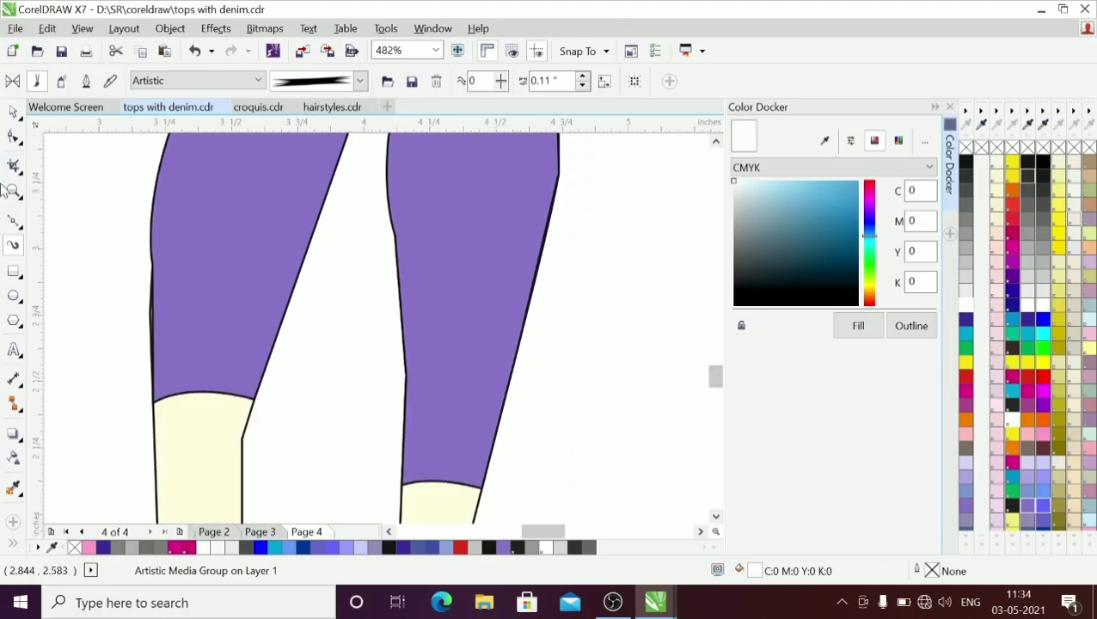
left_click(13, 136)
left_click(153, 313)
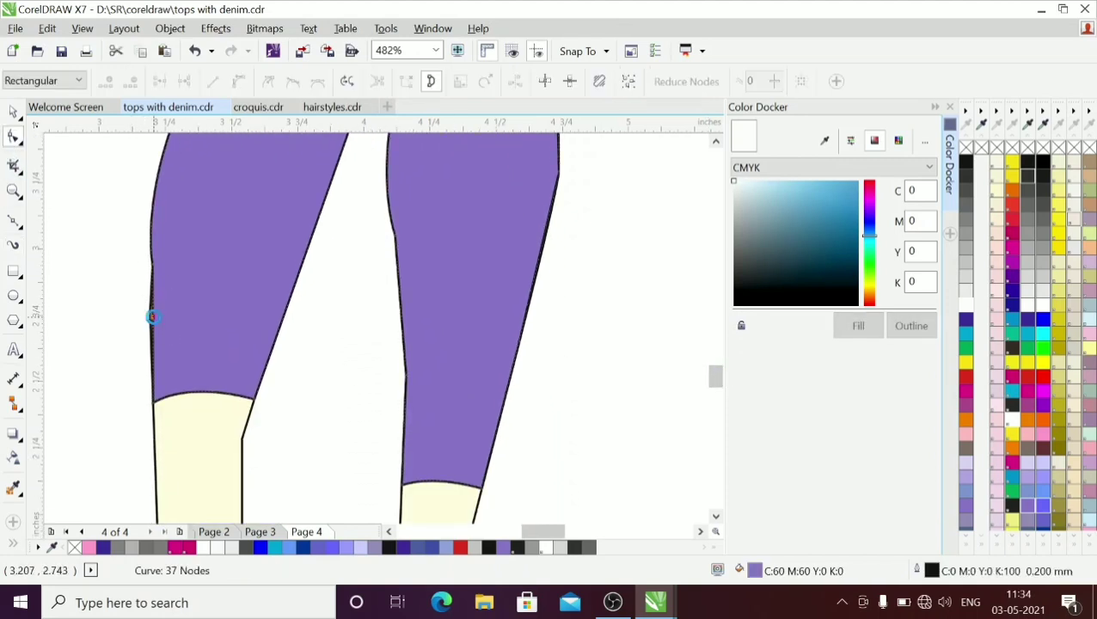
double_click(153, 316)
left_click(153, 318)
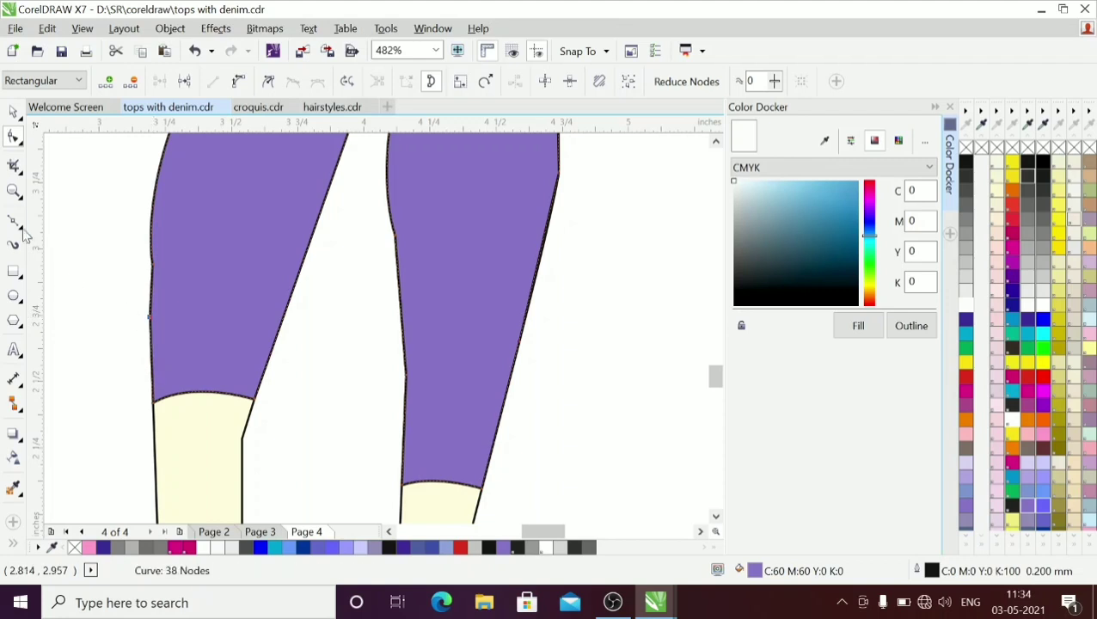
left_click(13, 112)
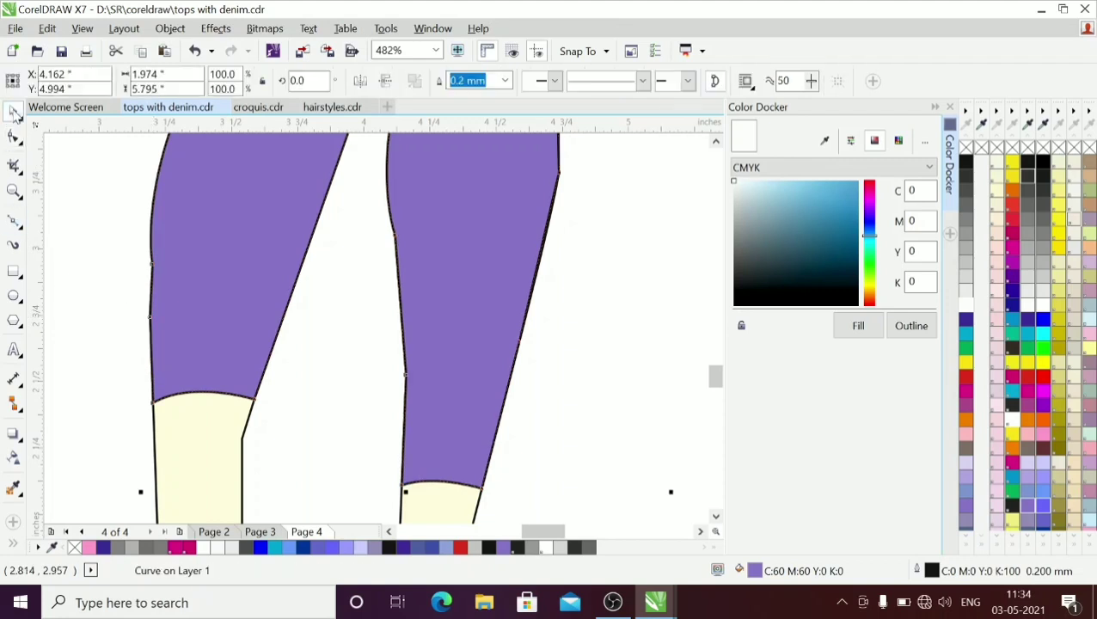
Step: Zoom out to check the whole figure on Page 4, then copy the short red hairstyle from hairstyles.cdr
left_click(436, 50)
left_click(401, 93)
left_click(201, 240)
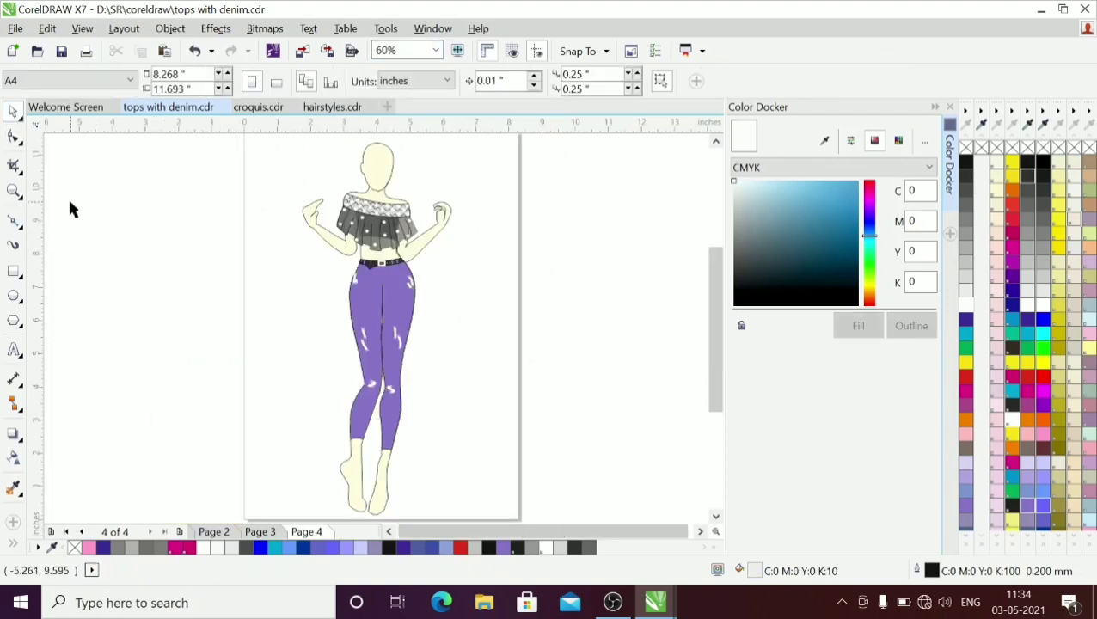
left_click(332, 107)
left_click(329, 241)
left_click(329, 241)
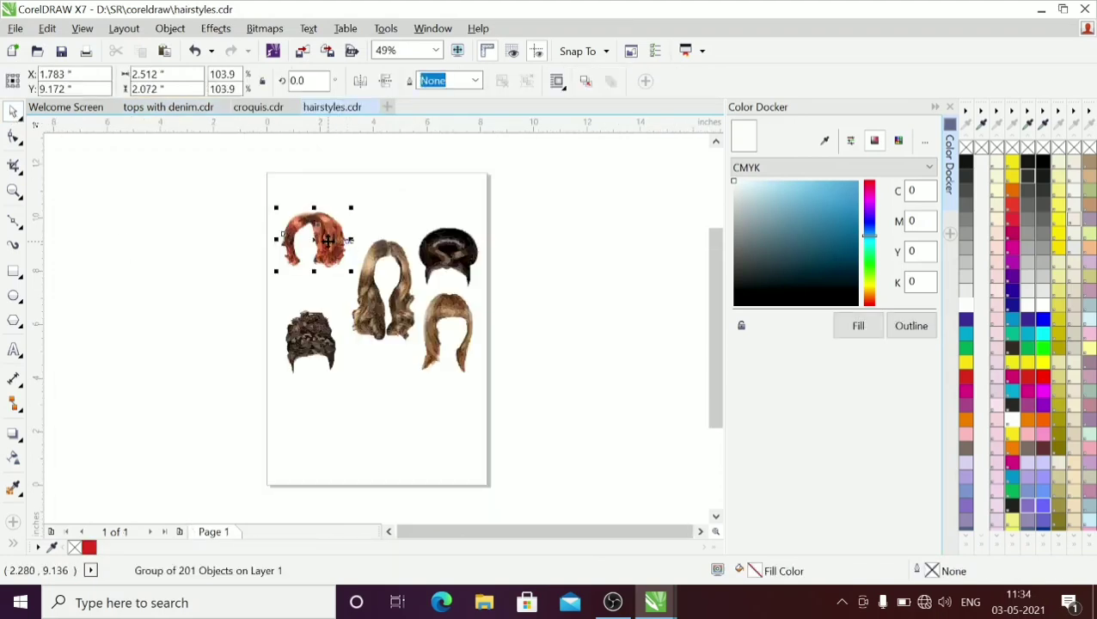
Step: Paste the red hair onto the croquis head in tops with denim.cdr, fitted to about 1.42 by 1.82 inches and mirrored horizontally
left_click(168, 107)
key("ctrl+v")
left_click_drag(257, 176, 374, 203)
left_click(360, 80)
left_click(386, 80)
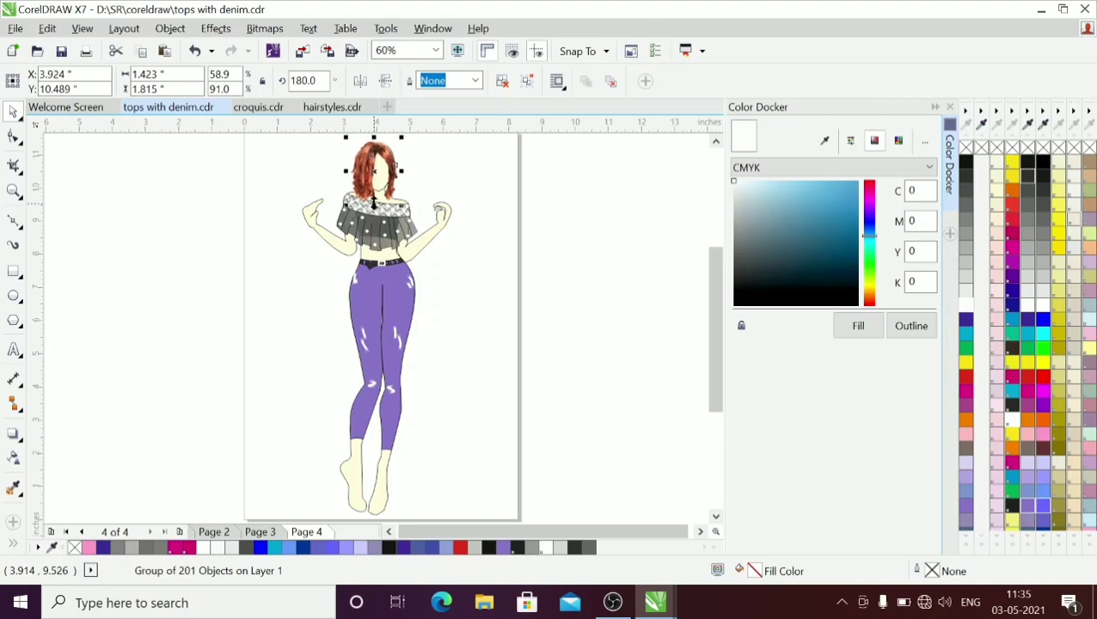
Step: Widen the red hair to about 1.59 inches and nudge it slightly left and up over the head
left_click(471, 179)
left_click(394, 169)
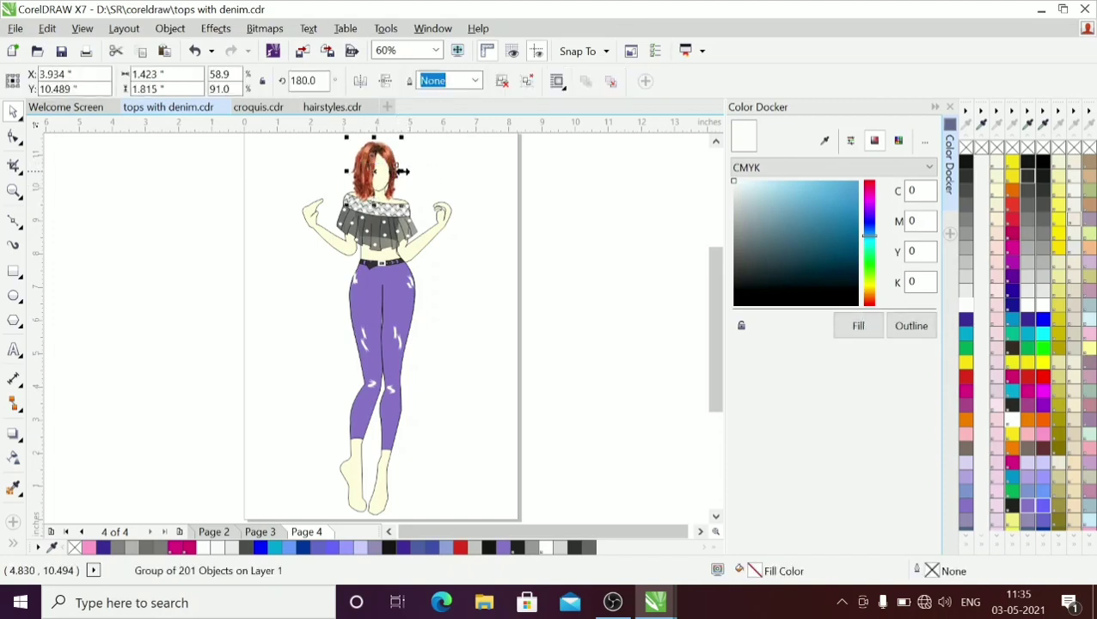
left_click_drag(404, 171, 408, 171)
key("Left")
key("Left")
key("Left")
key("Left")
key("Left")
key("Left")
key("Left")
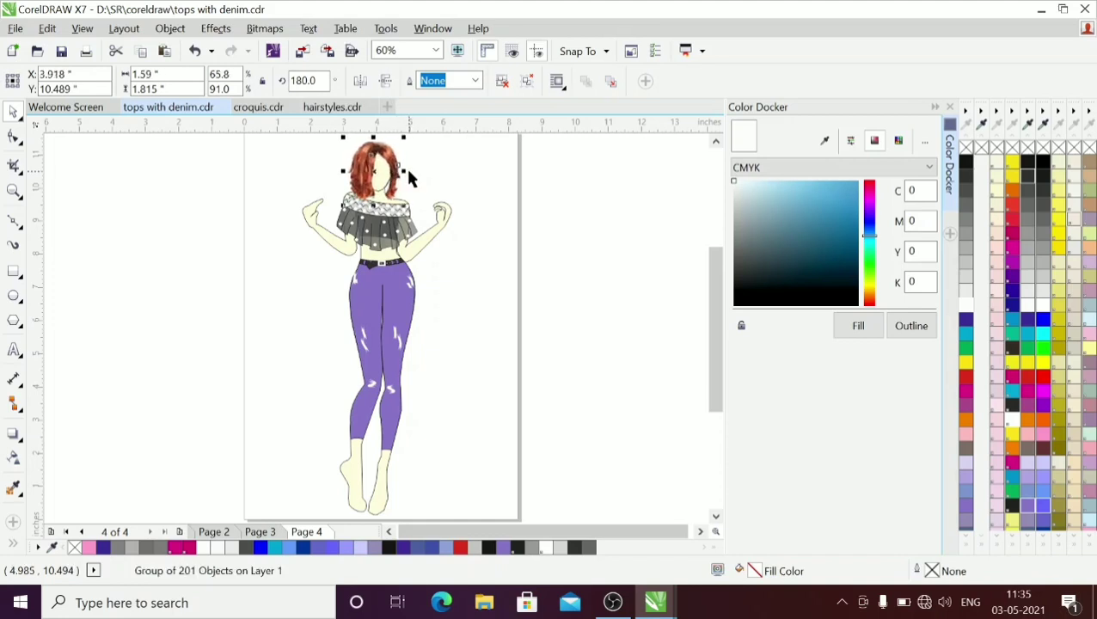
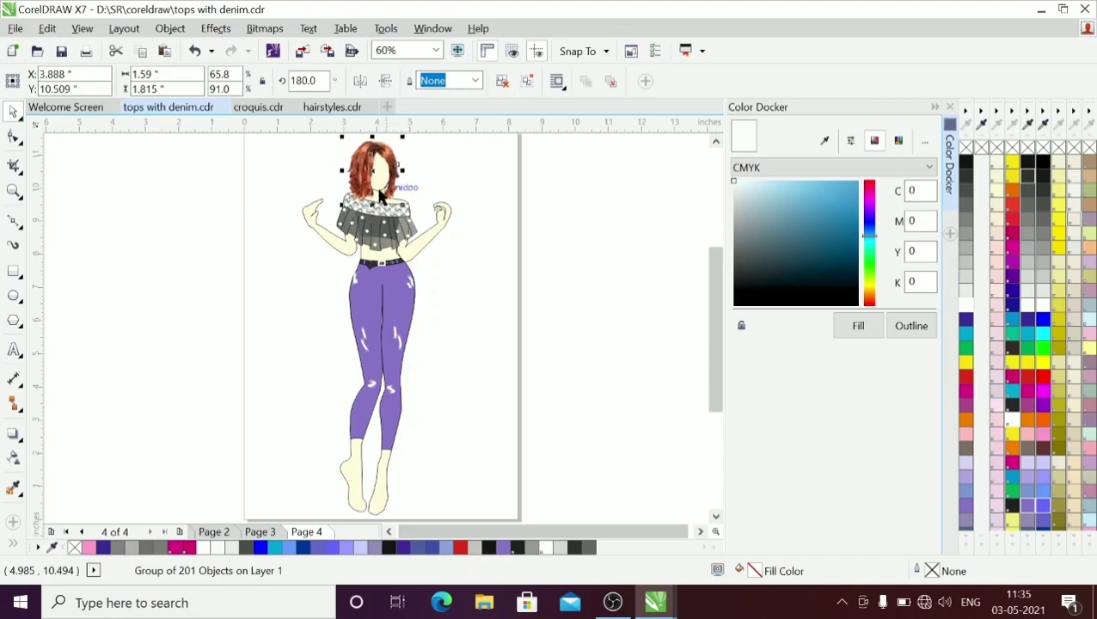
left_click(317, 241)
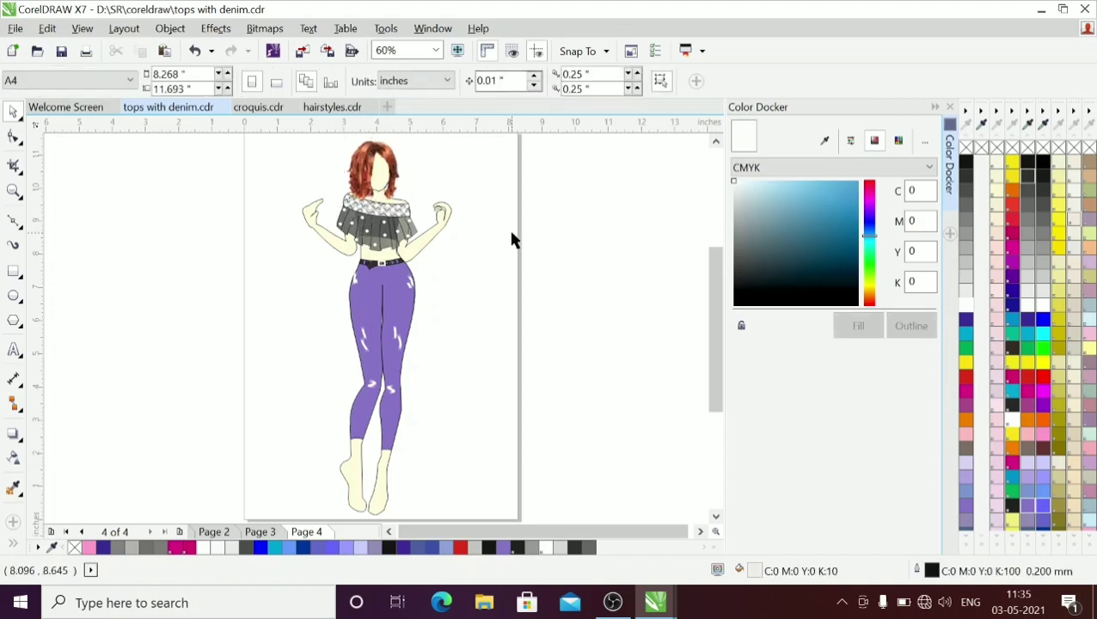
Step: Add a node at the middle of the neckline band's upper edge on Page 3 and pull it slightly down to deepen the curve
left_click_drag(276, 147, 492, 356)
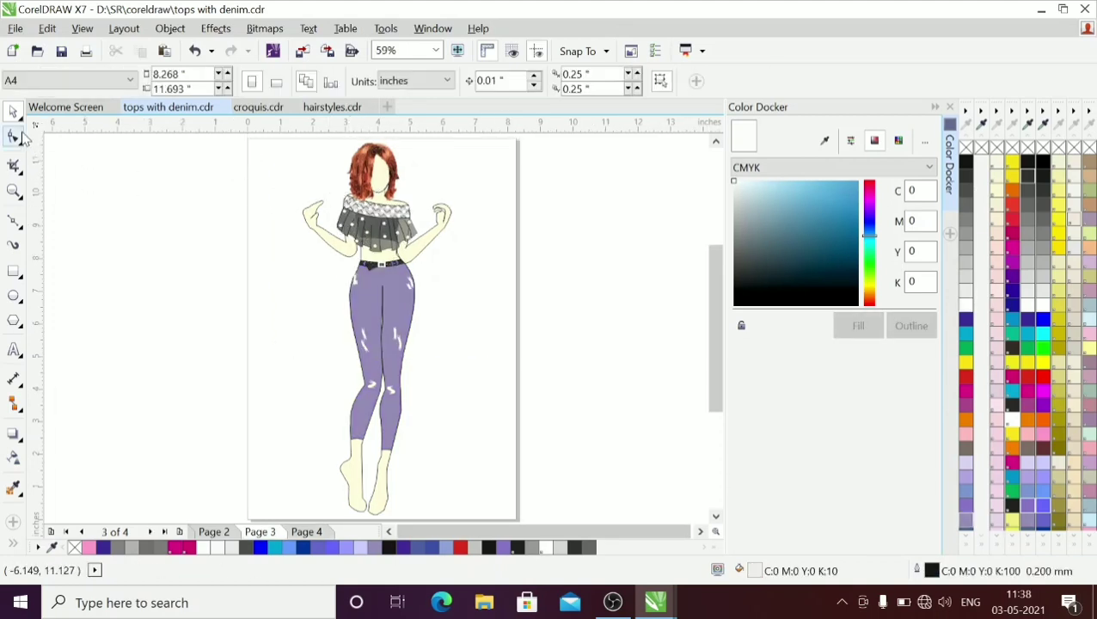
left_click(14, 191)
left_click(382, 226)
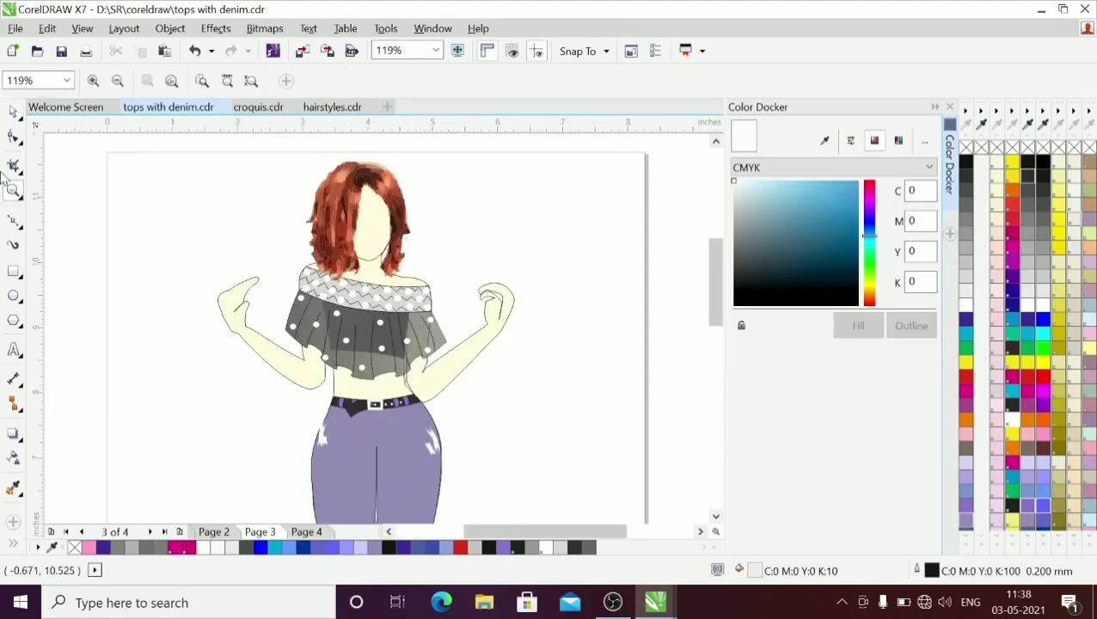
left_click(14, 135)
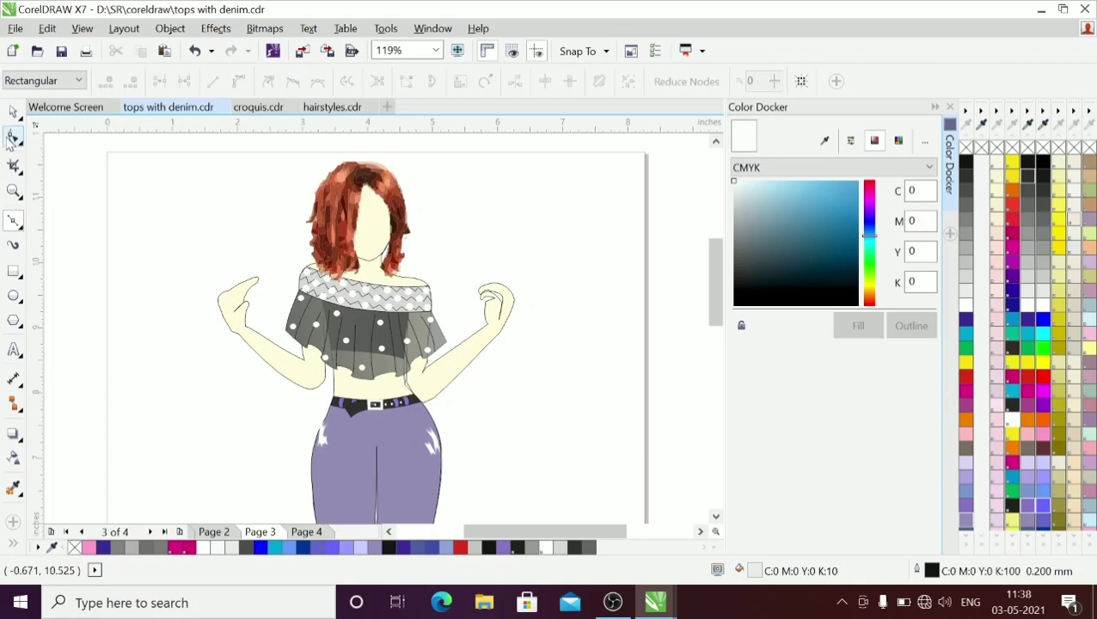
left_click(376, 294)
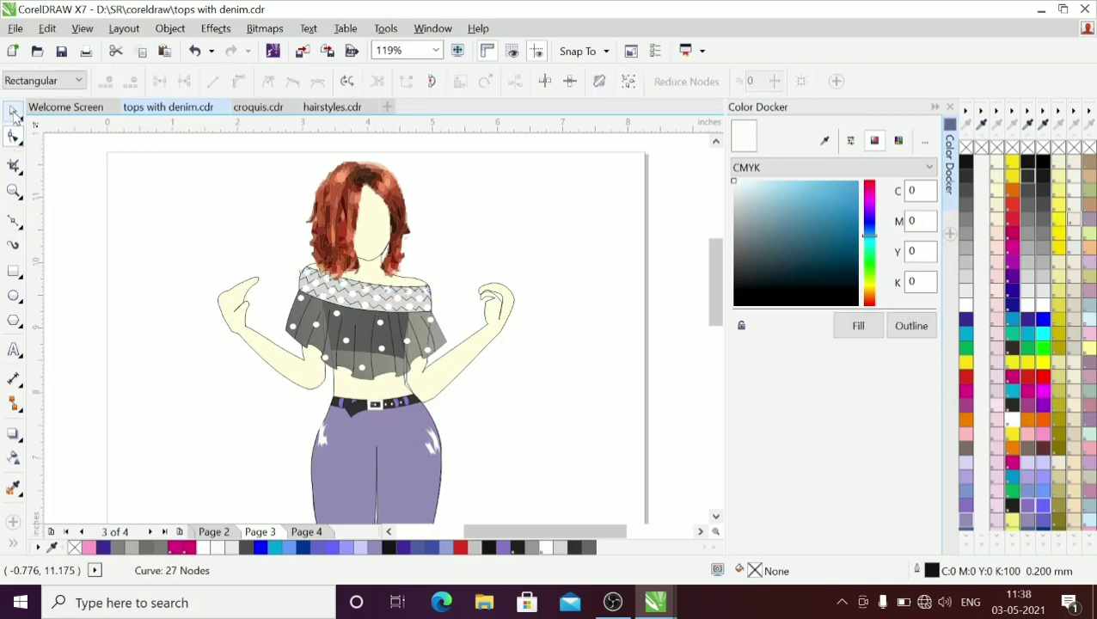
left_click(14, 112)
left_click(156, 267)
left_click(299, 284)
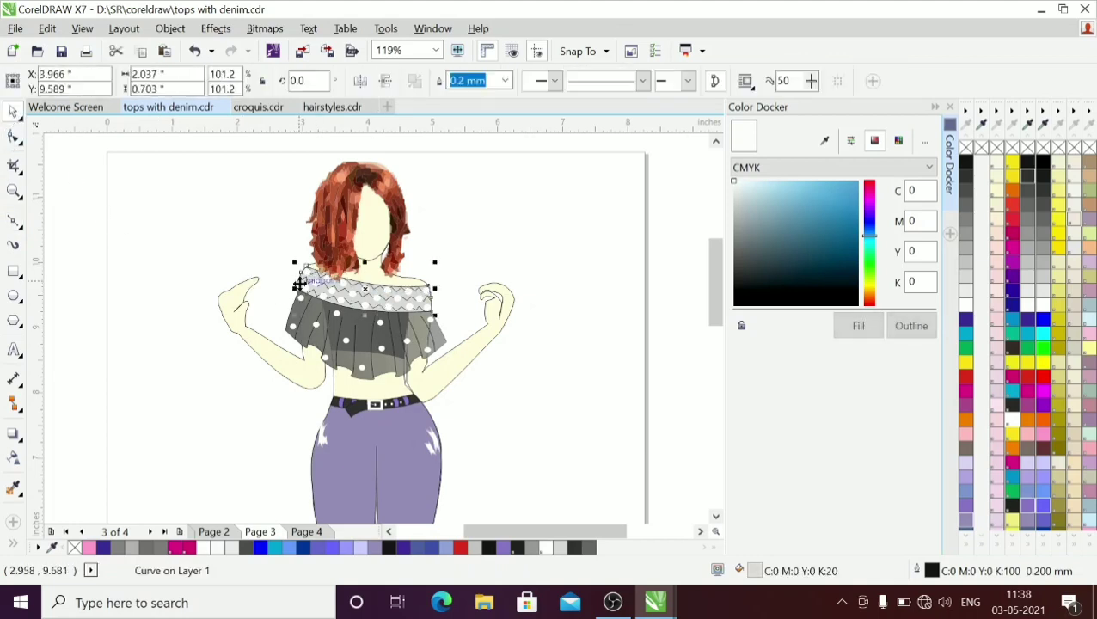
key("F10")
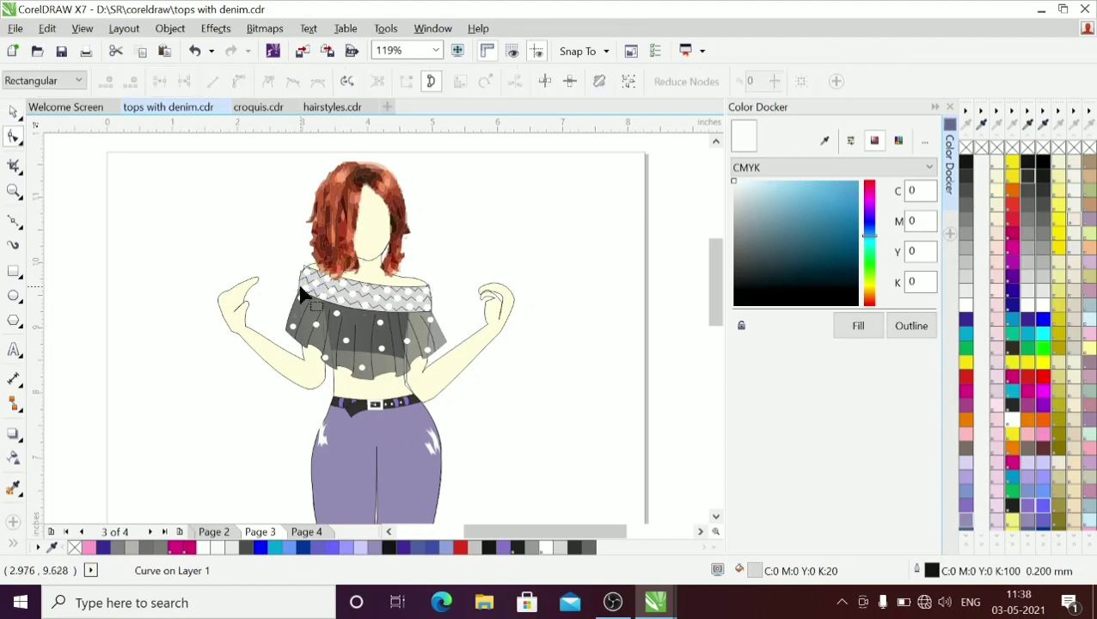
double_click(366, 283)
left_click_drag(365, 282, 365, 287)
left_click(13, 111)
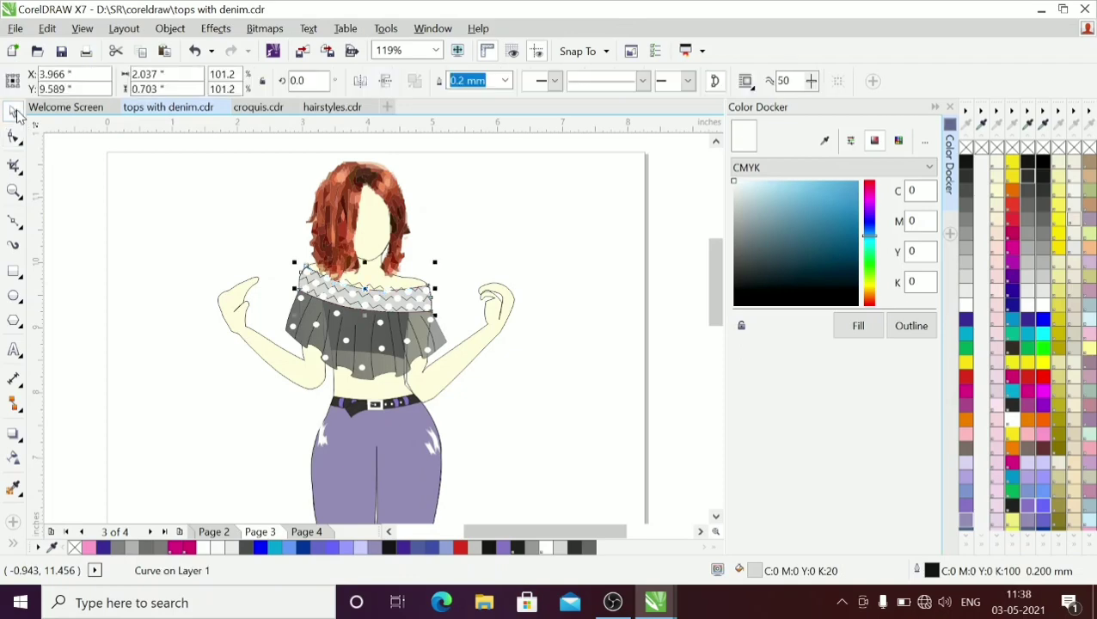
Step: Delete the neckline band's top zigzag line together with the upper white dots that overlap the skin
left_click(15, 191)
left_click(368, 289)
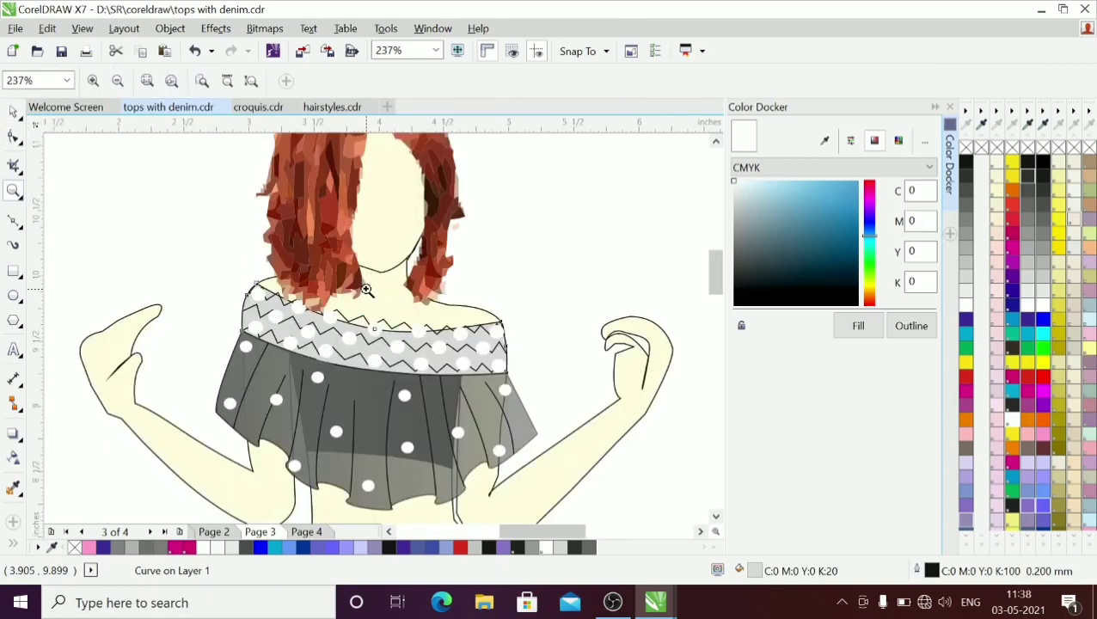
left_click(381, 340)
left_click(14, 113)
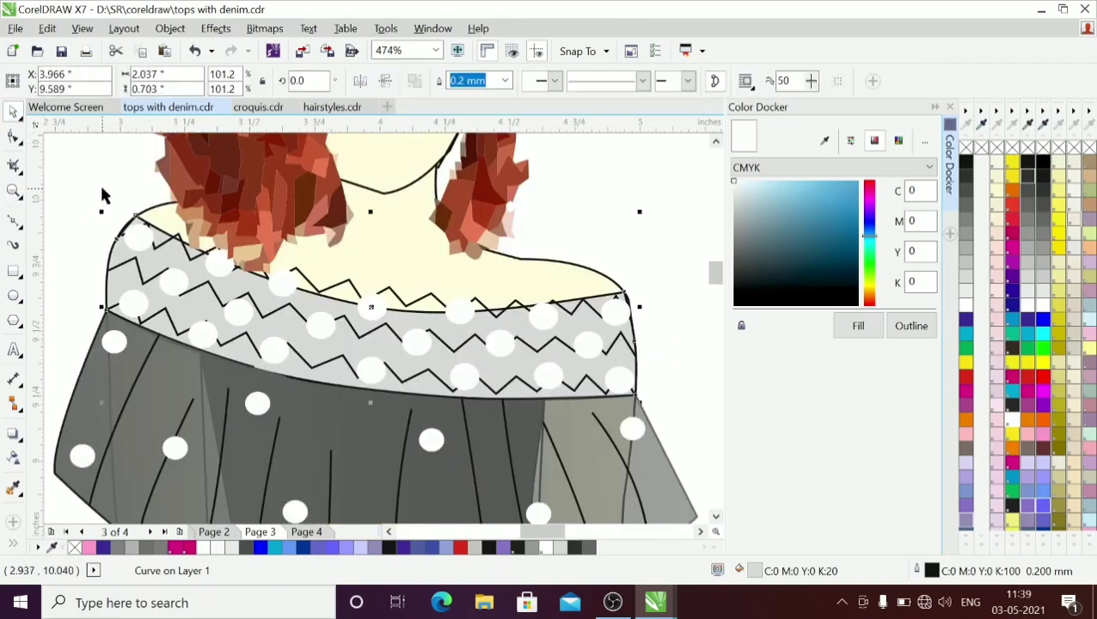
left_click_drag(104, 191, 649, 346)
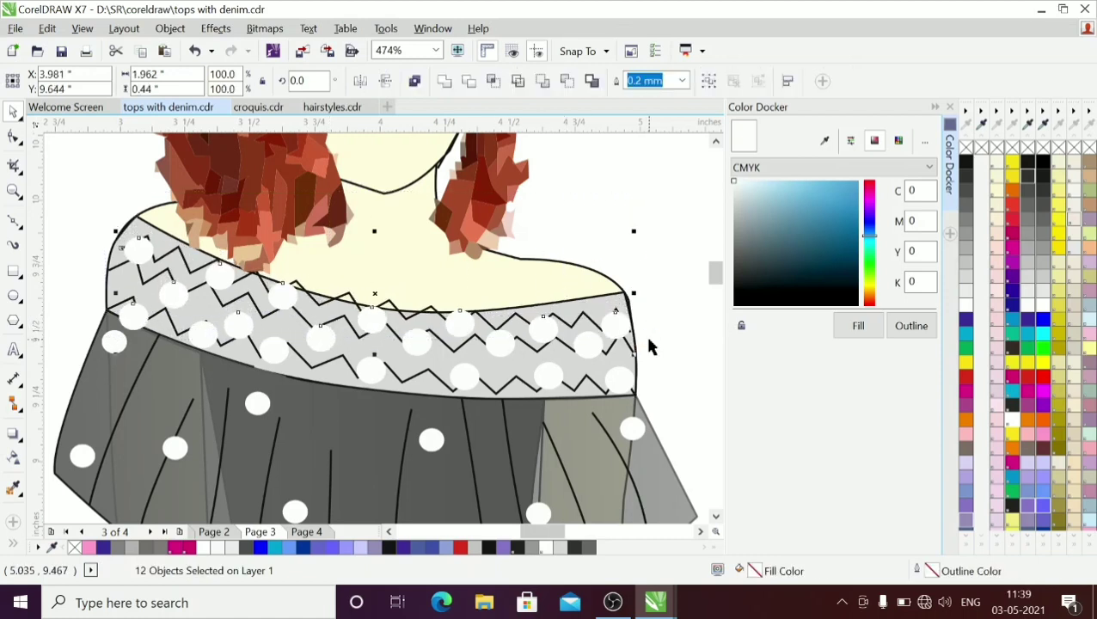
key("Down")
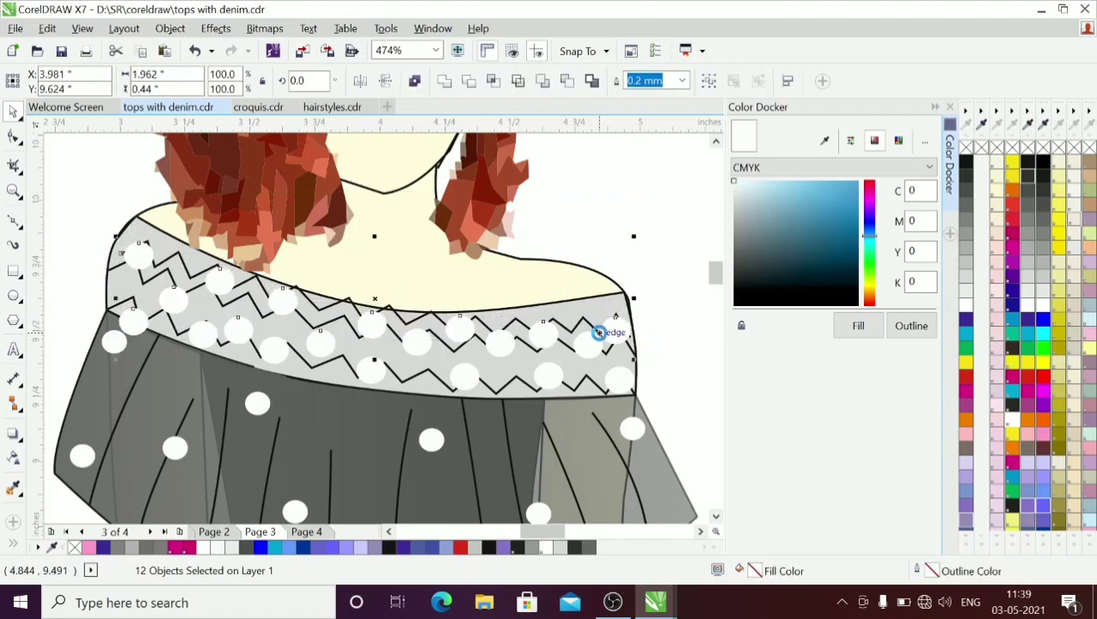
key("Down")
key("Delete")
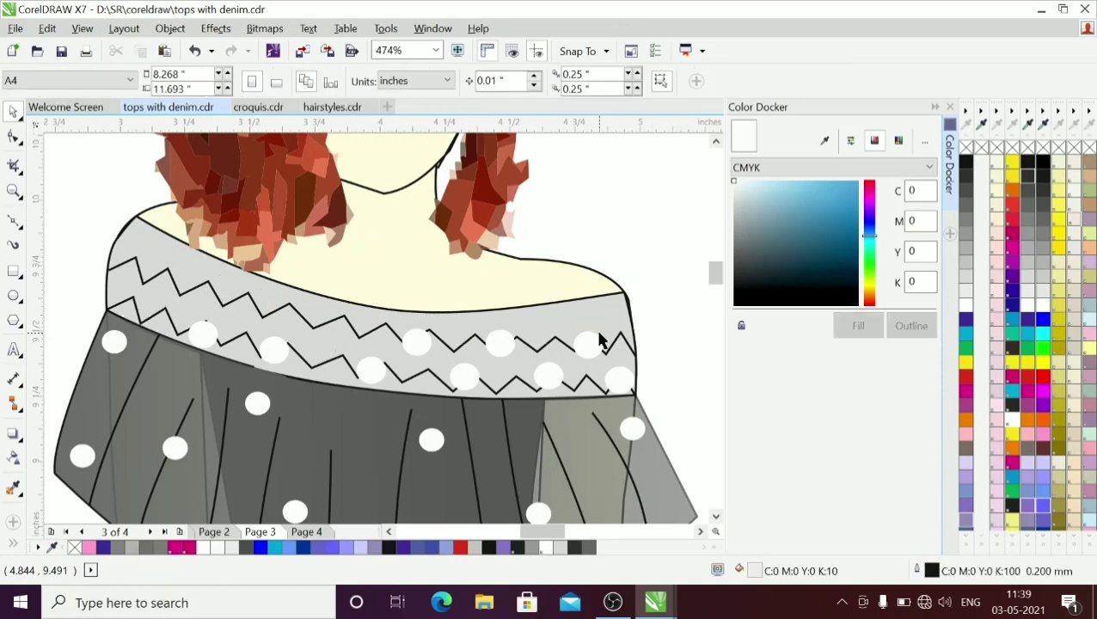
Step: Nudge the upper remaining zigzag line down about 0.06 inch, closer to the row below
left_click(199, 292)
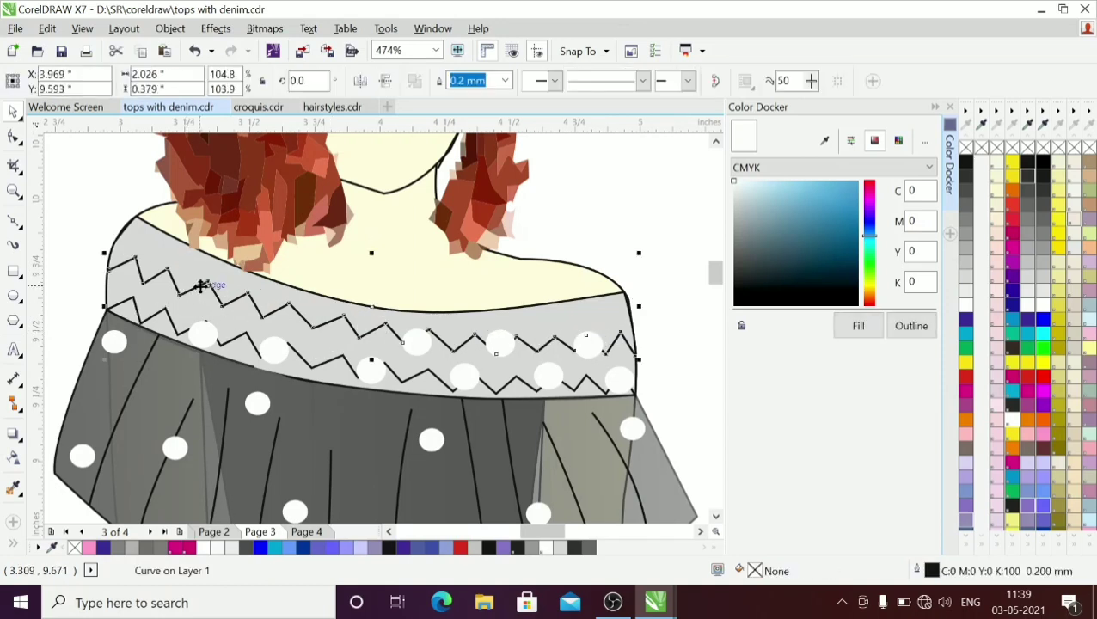
key("Down")
key("Down")
key("Down")
key("Down")
key("Down")
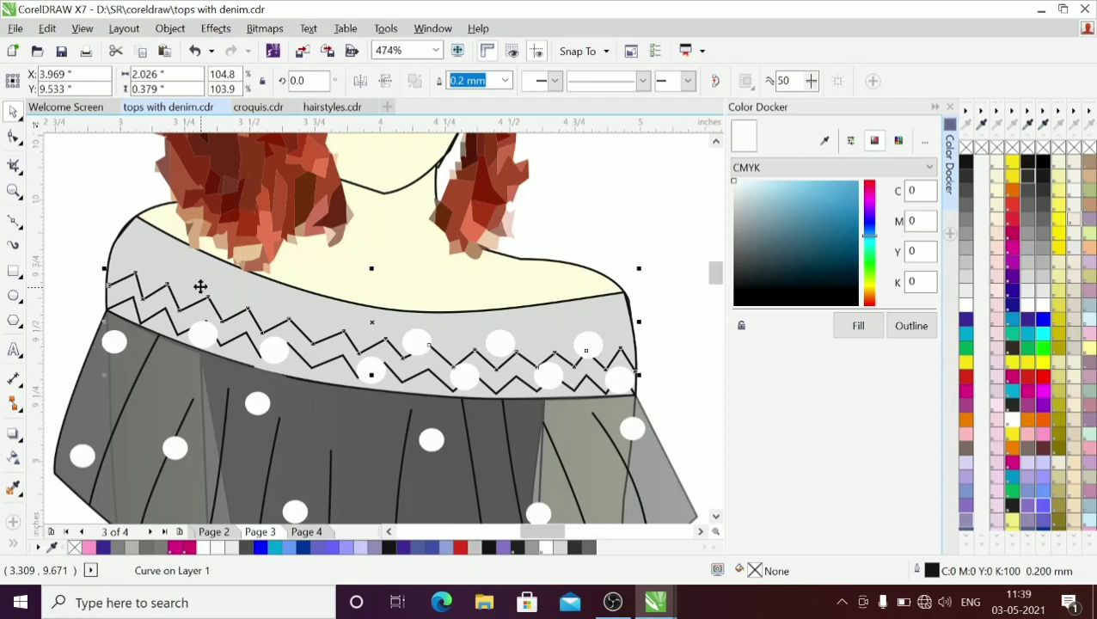
Step: Duplicate the upper zigzag line and nudge the copy up about 0.11 inch as a third row inside the neckline band
key("Up")
key("Up")
key("Up")
key("Up")
key("Up")
key("Up")
key("Up")
key("Up")
key("Up")
key("Up")
key("Up")
key("Up")
key("Up")
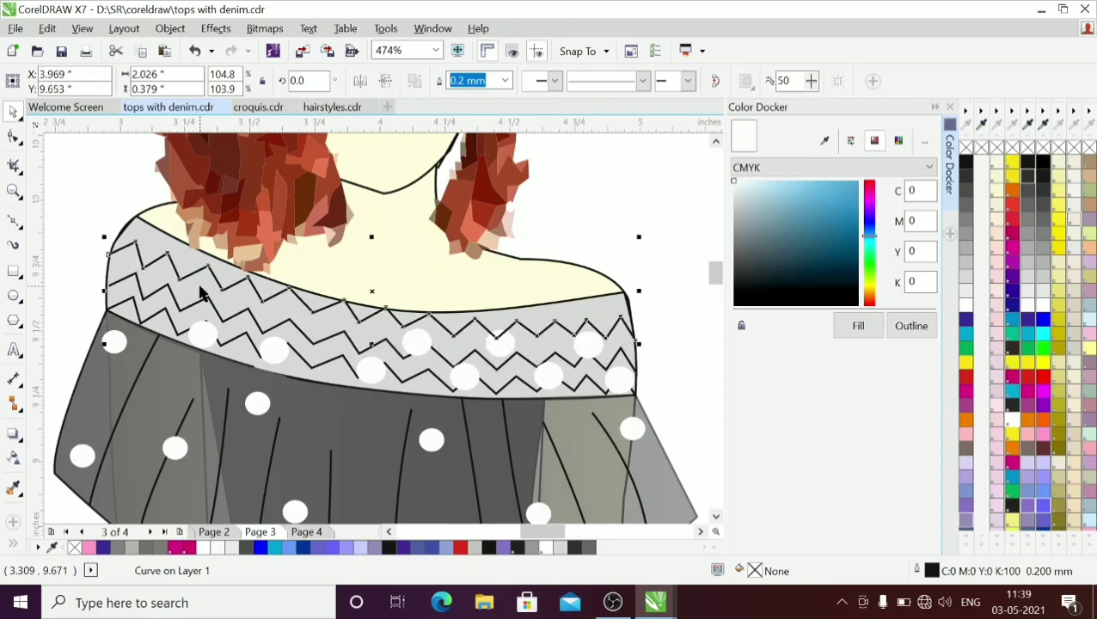
key("Down")
key("Down")
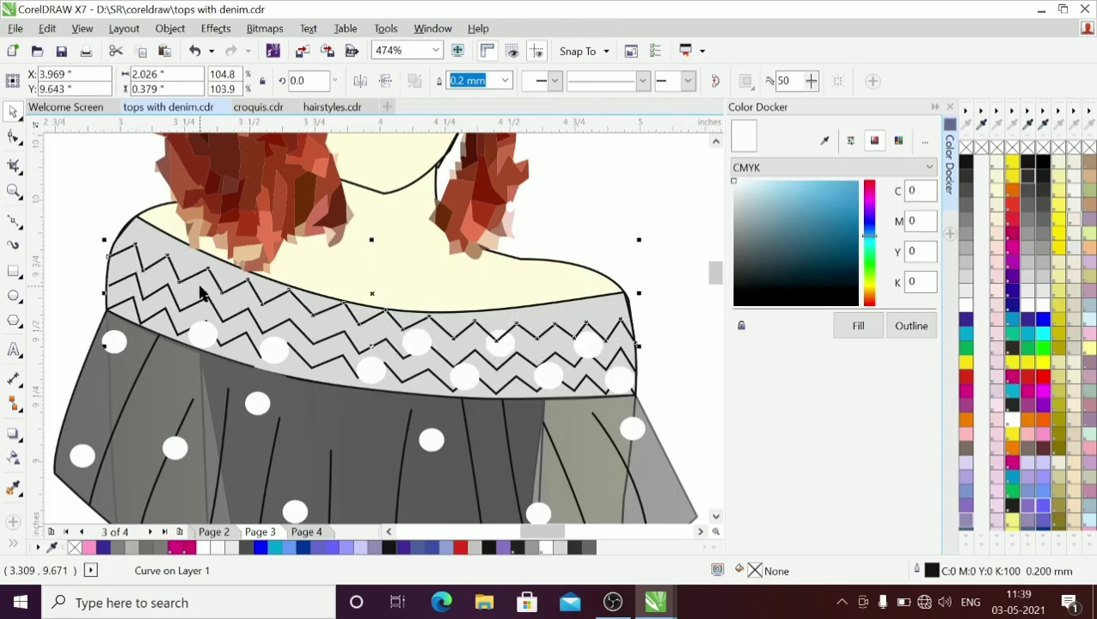
left_click(200, 293)
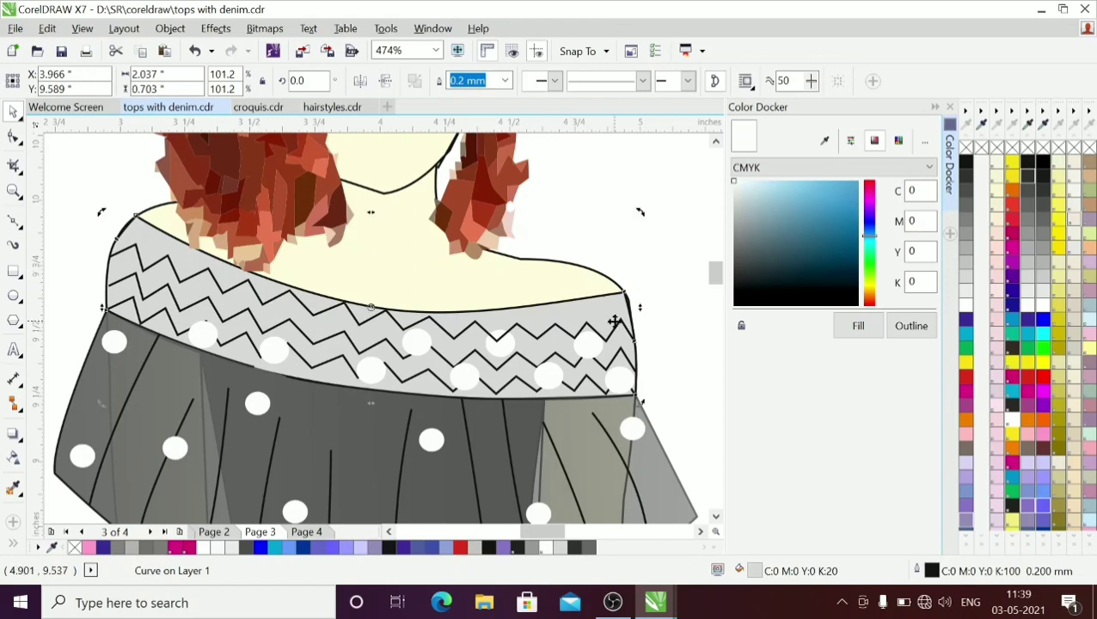
left_click_drag(639, 214, 634, 201)
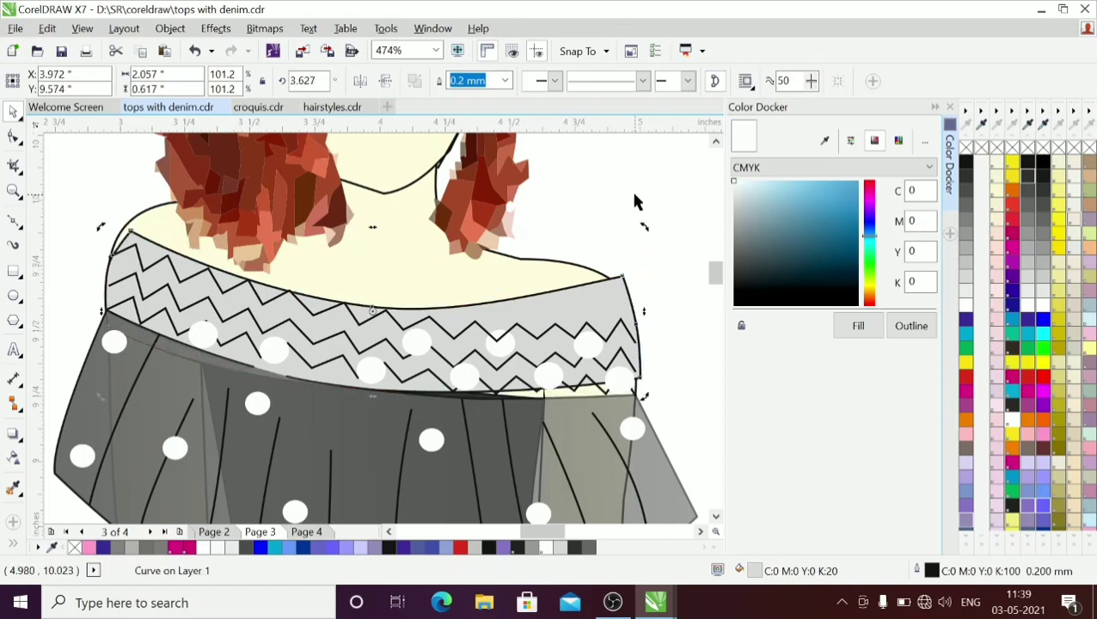
key("ctrl+z")
left_click(617, 331)
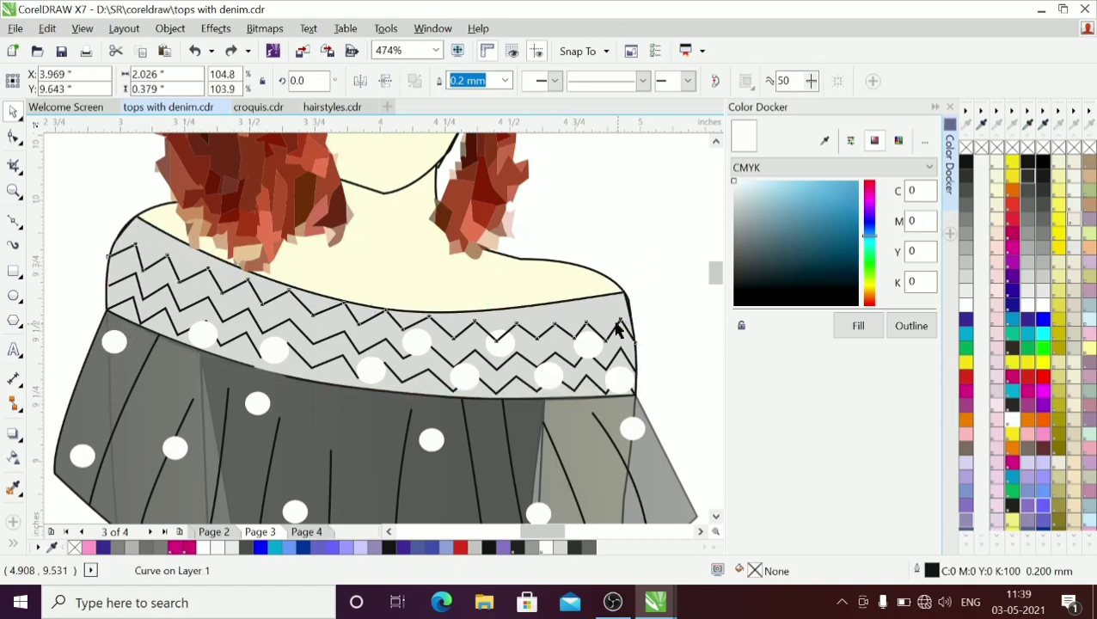
Step: Rotate the top zigzag line of the neckline band to about 1.2° and nudge it to follow the band's upper edge
left_click_drag(635, 227, 638, 241)
key("Up")
key("Up")
key("Down")
key("Down")
key("Down")
key("Down")
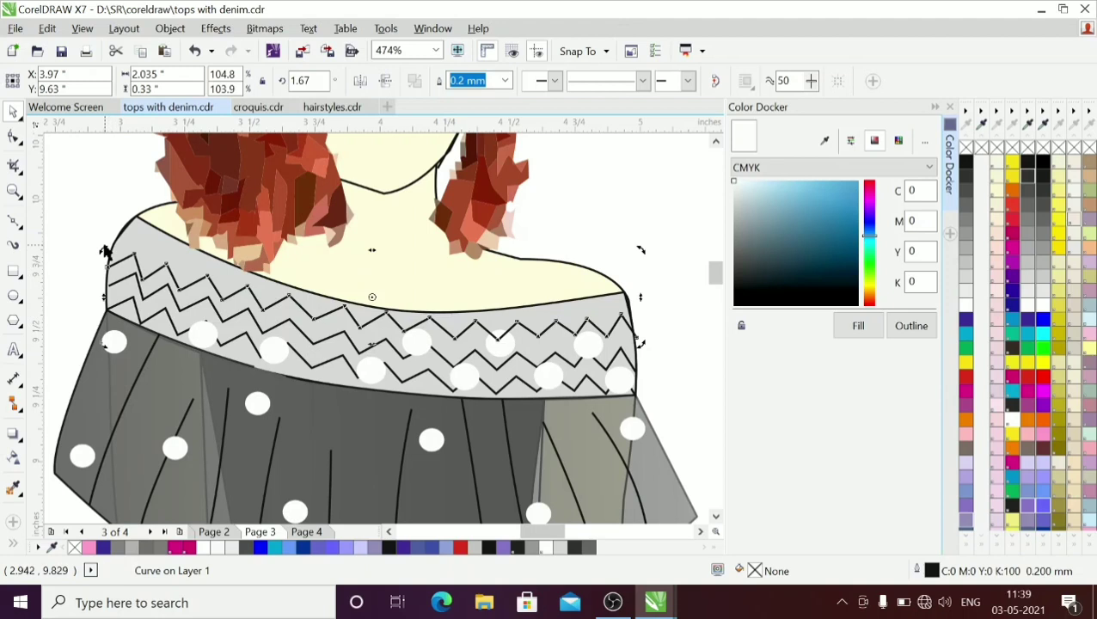
left_click_drag(103, 247, 105, 234)
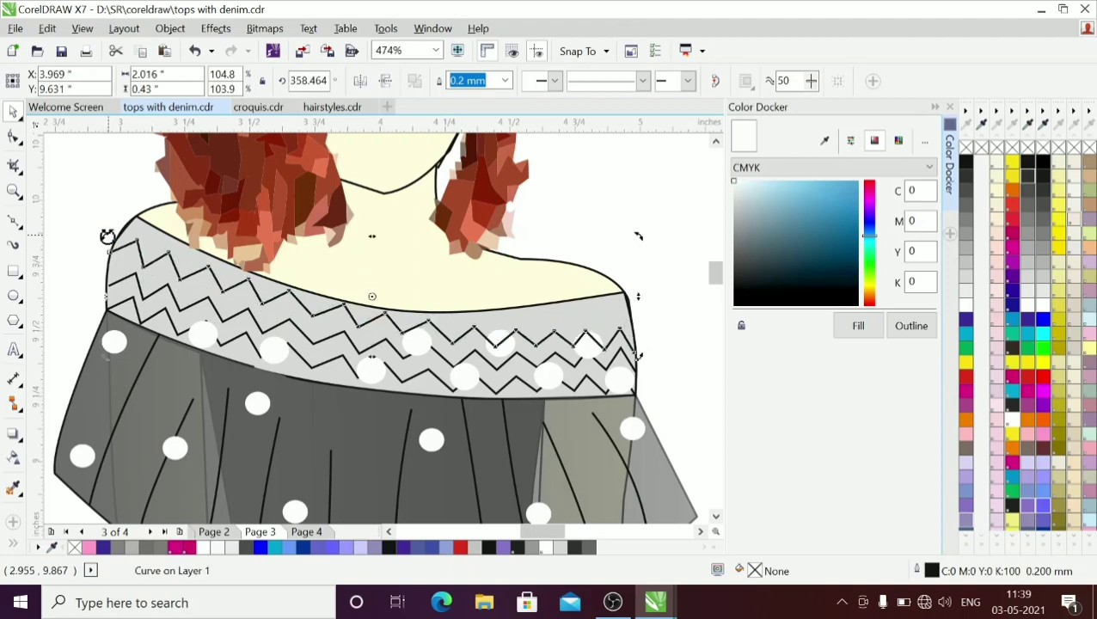
left_click_drag(637, 236, 638, 230)
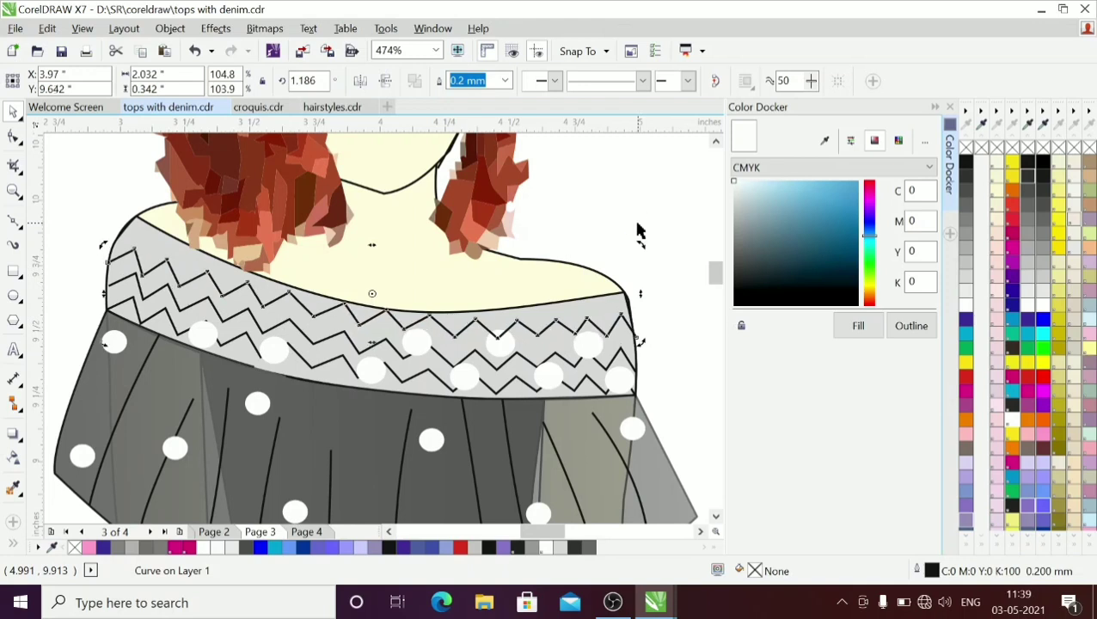
Step: Nudge the middle zigzag line of the neckline band up 0.01 inch
left_click(156, 299)
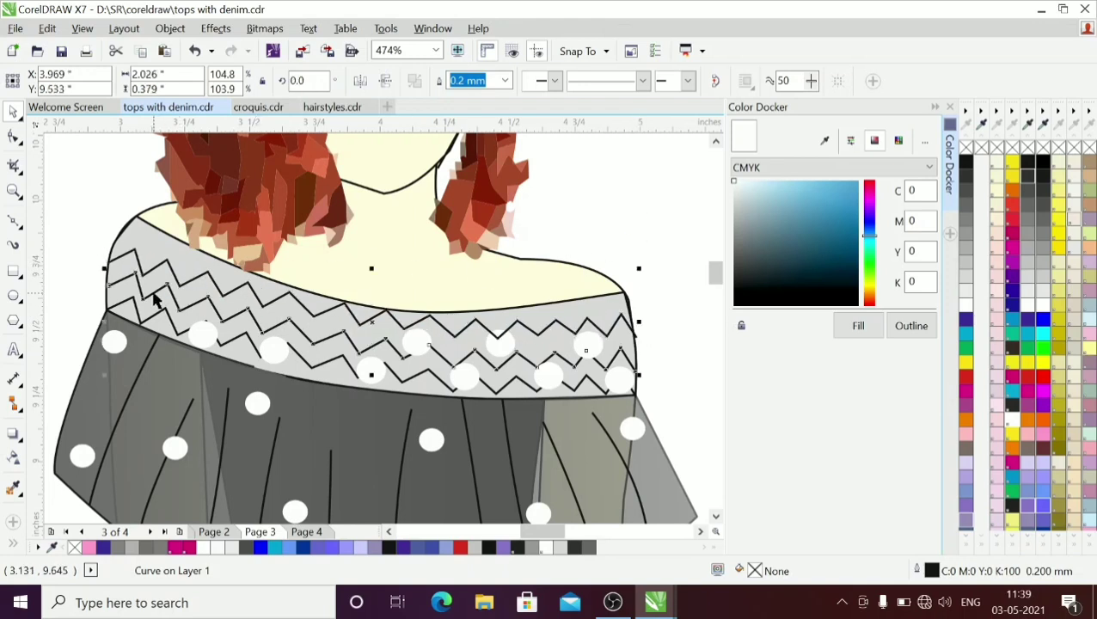
key("Up")
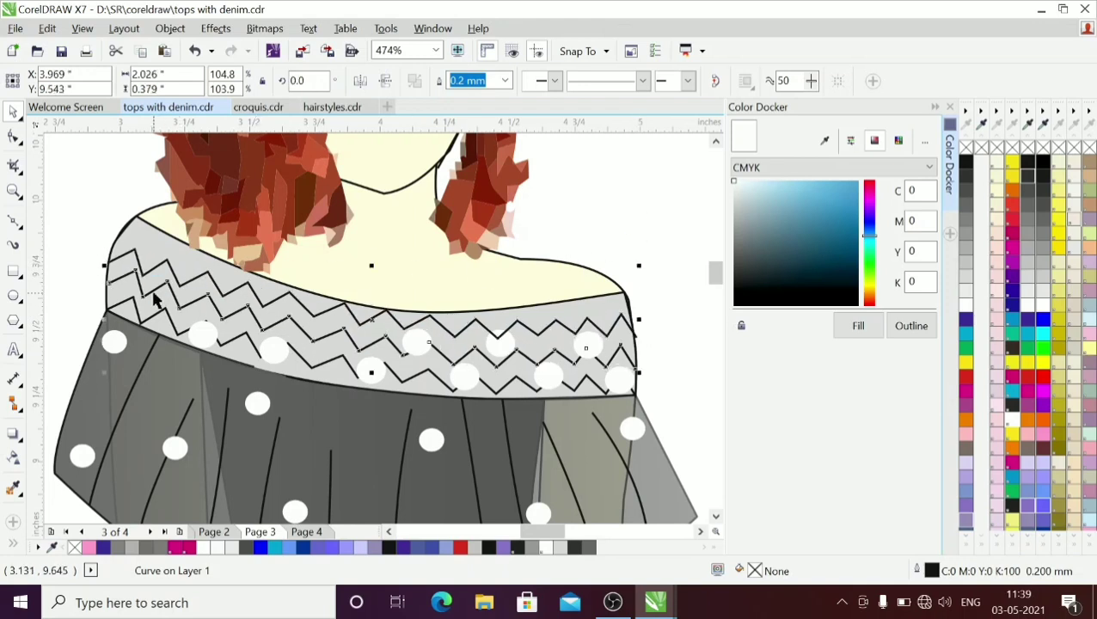
left_click(67, 240)
Step: Arrange and copy white dots between the zigzag rows from the neckline band's left end to its middle
left_click(200, 332)
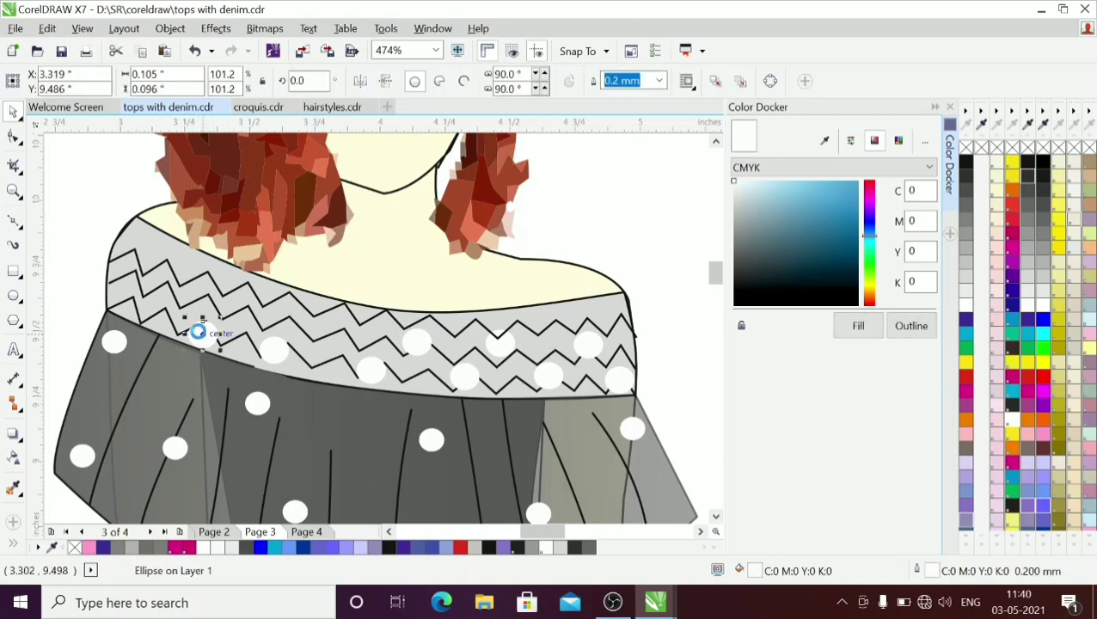
left_click_drag(197, 332, 127, 303)
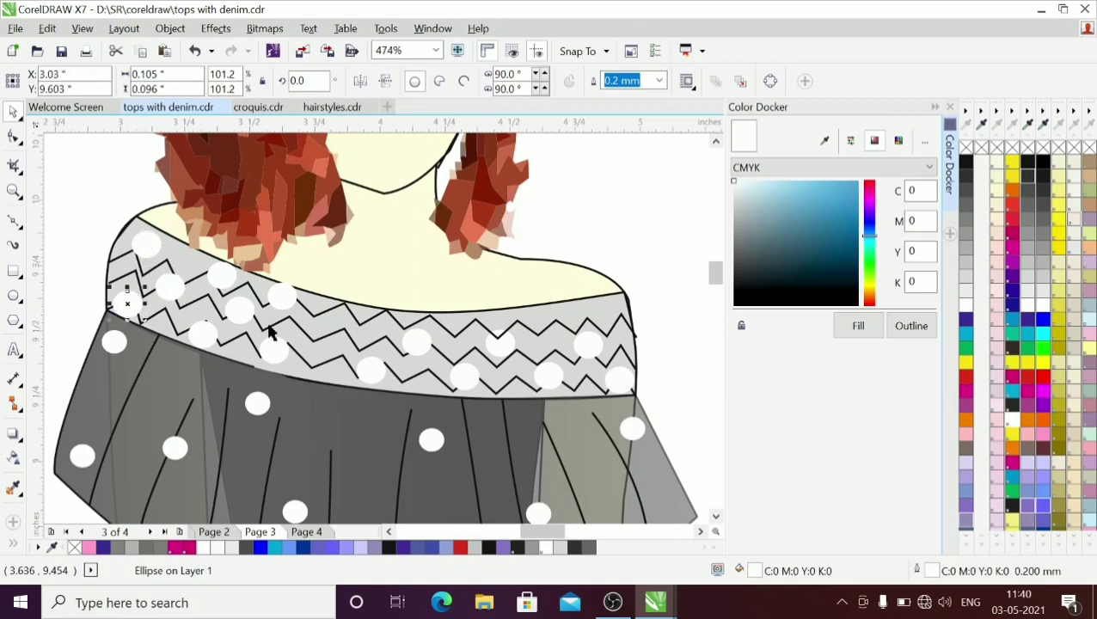
left_click_drag(288, 307, 286, 362)
left_click_drag(243, 308, 372, 320)
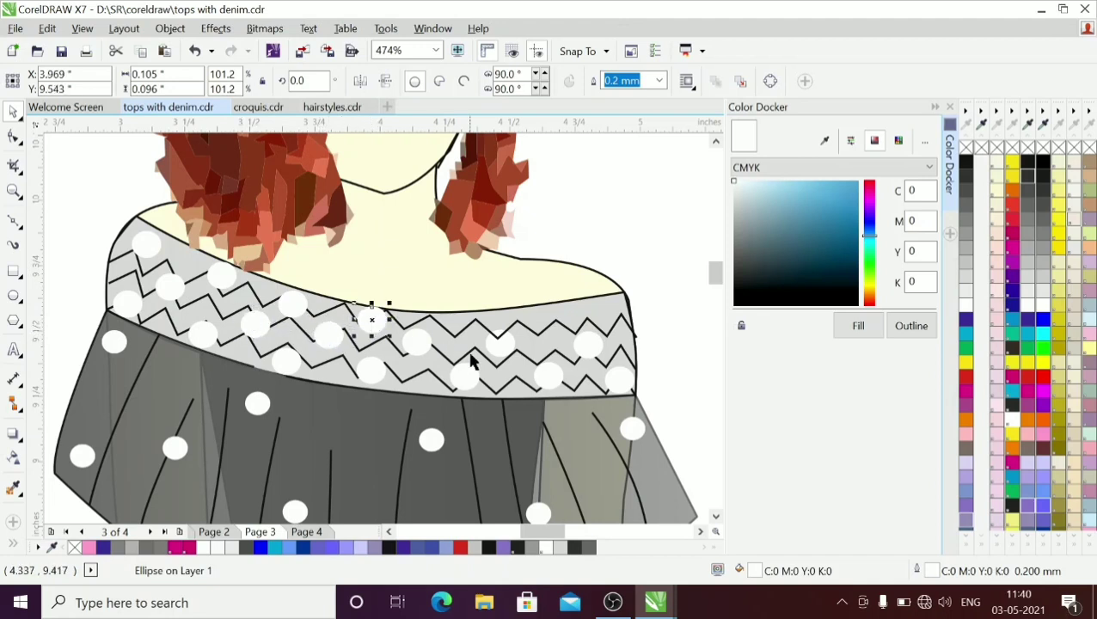
left_click(465, 379)
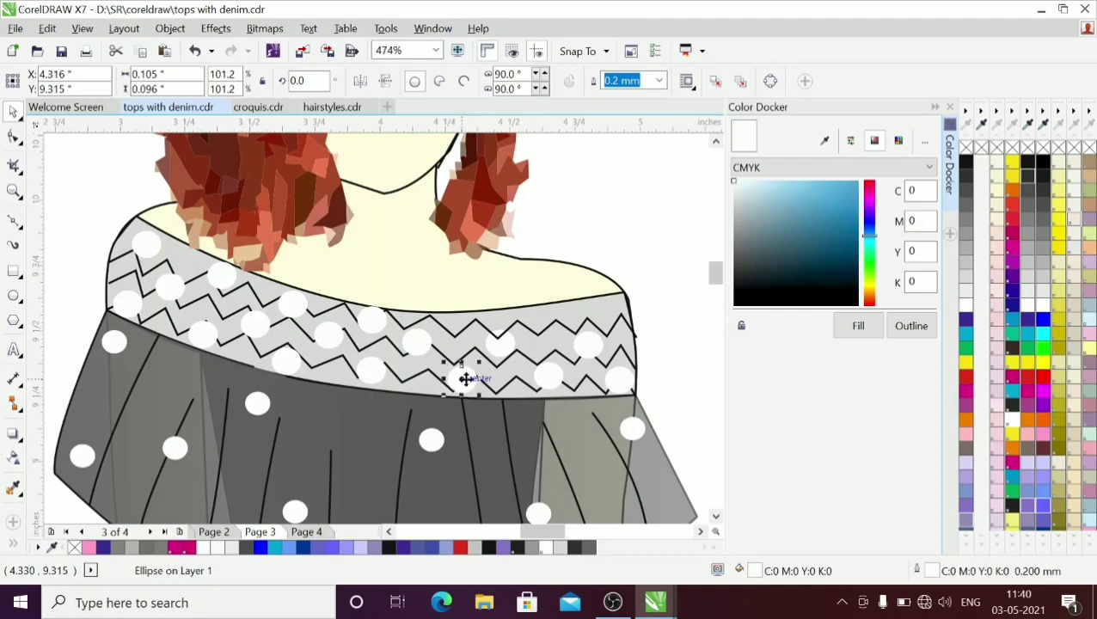
left_click_drag(465, 379, 468, 325)
key("F10")
left_click(501, 348)
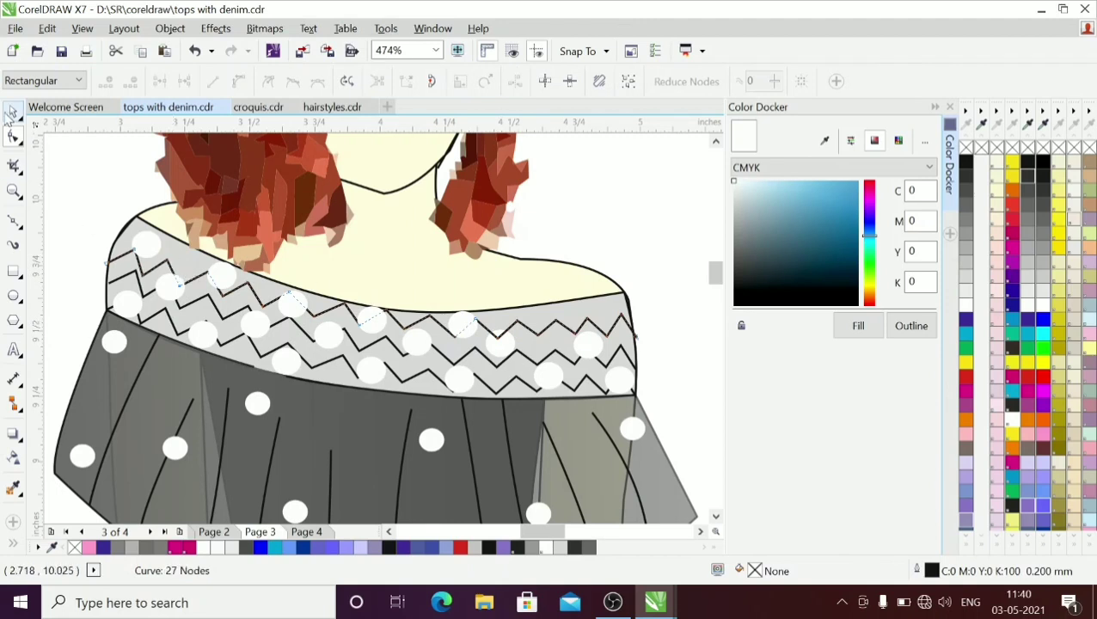
left_click(13, 114)
left_click(93, 252)
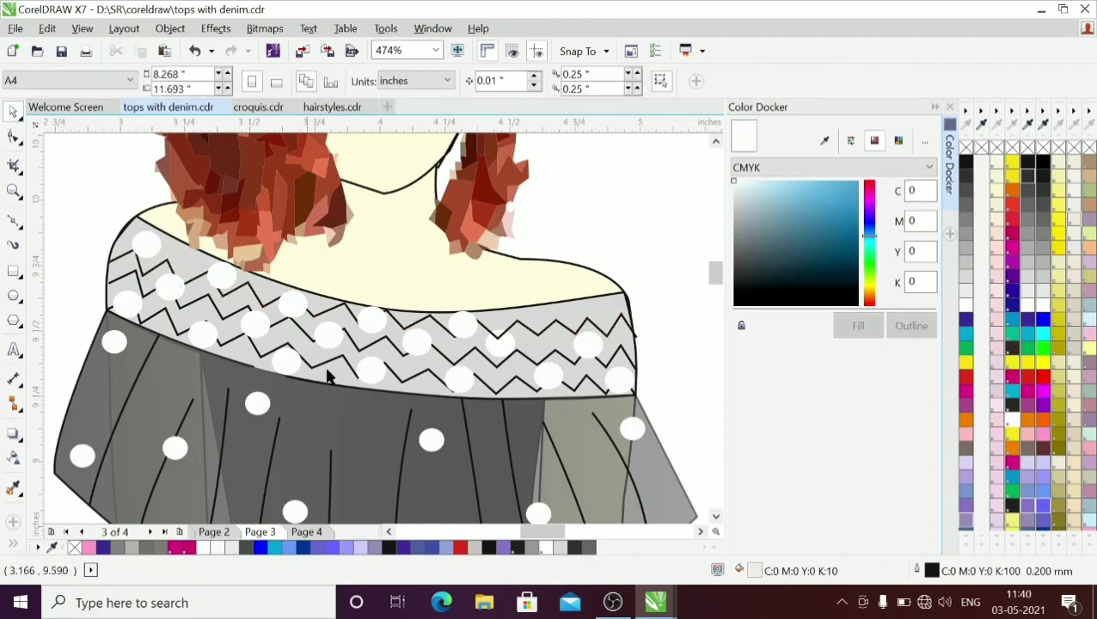
Step: Reposition the white dots on the neckline band's right side and copy more along its upper edge to the right end
left_click(501, 350)
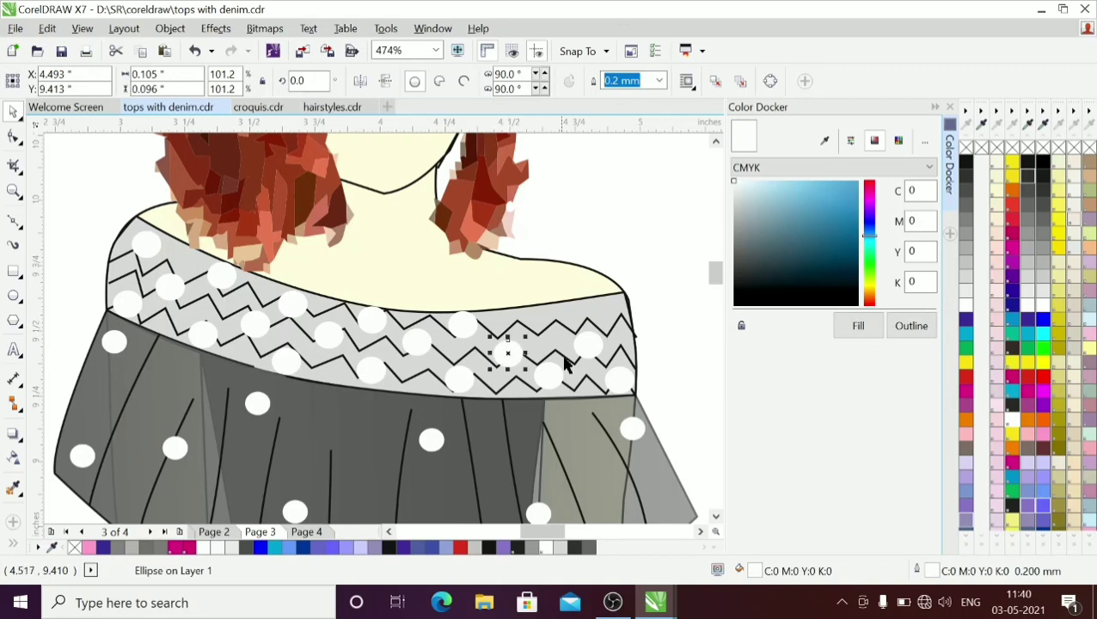
left_click_drag(547, 381, 610, 311)
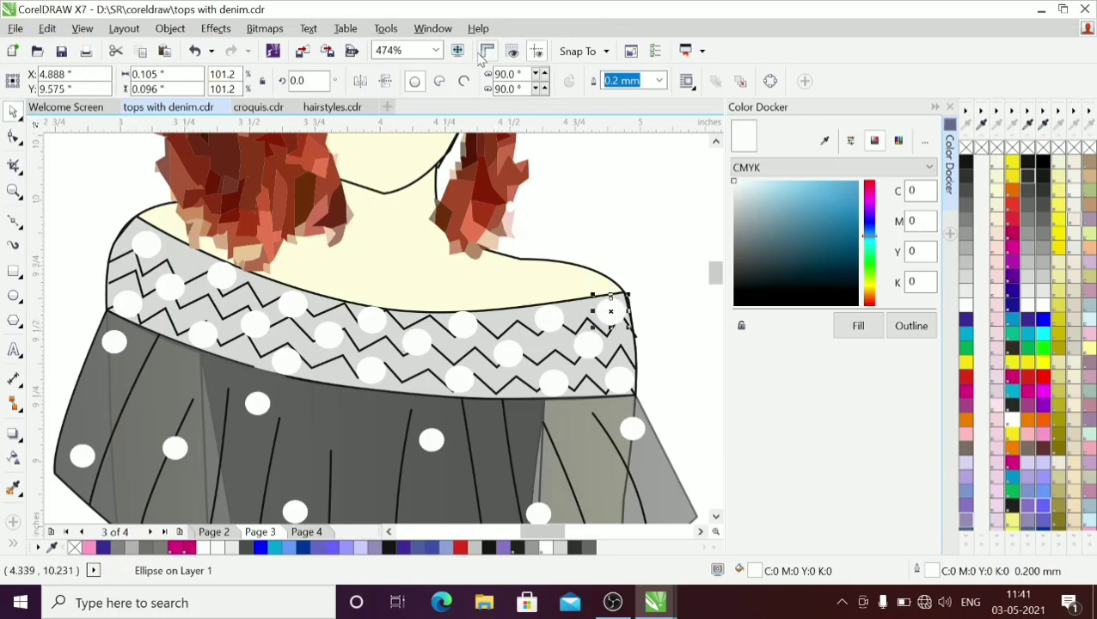
left_click(436, 51)
left_click(391, 113)
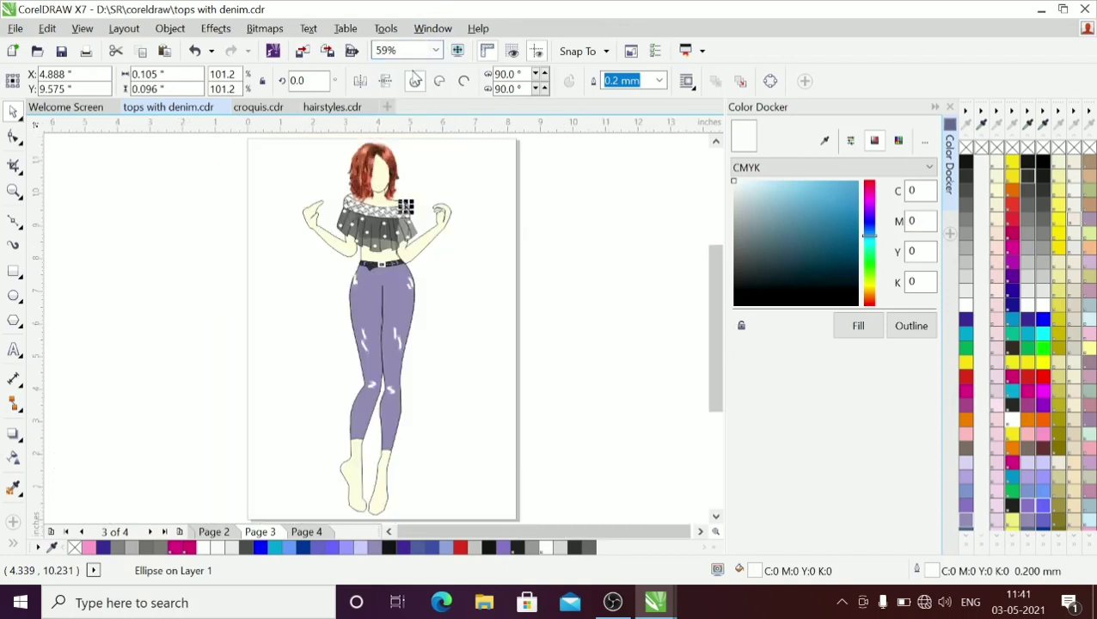
left_click(168, 251)
Step: Fill the transparent flounce with 50% black
left_click(14, 191)
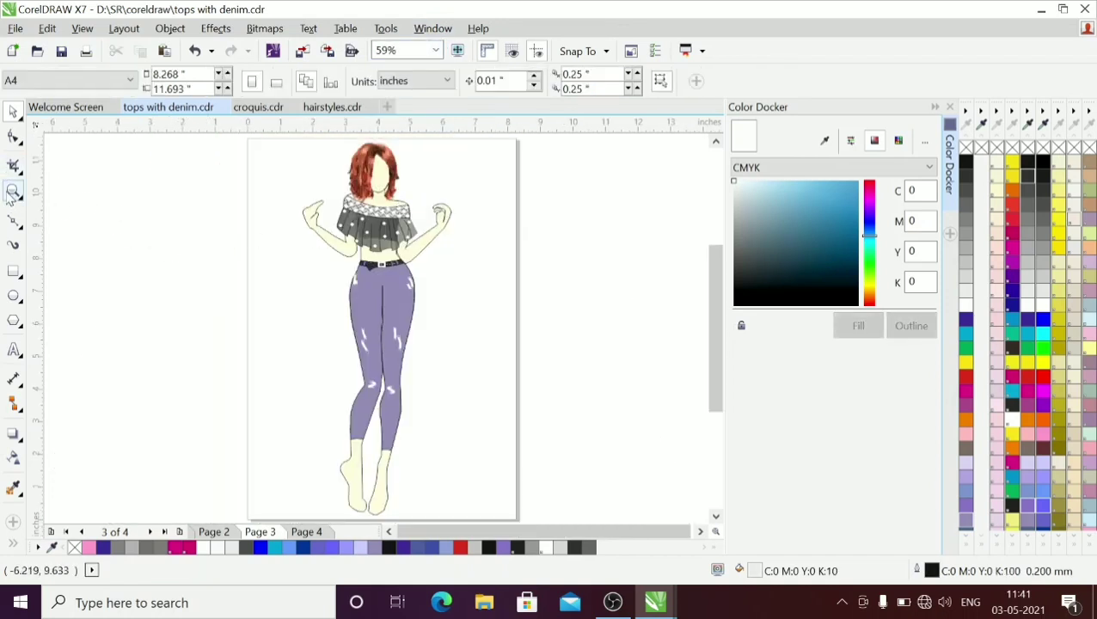
left_click(384, 200)
left_click(394, 319)
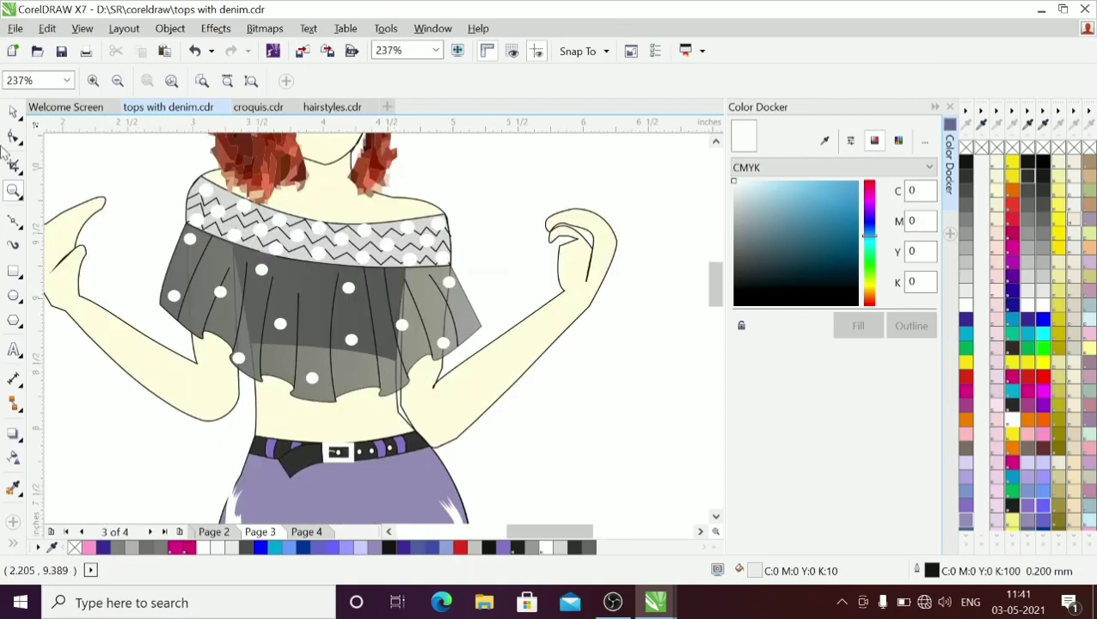
left_click(11, 112)
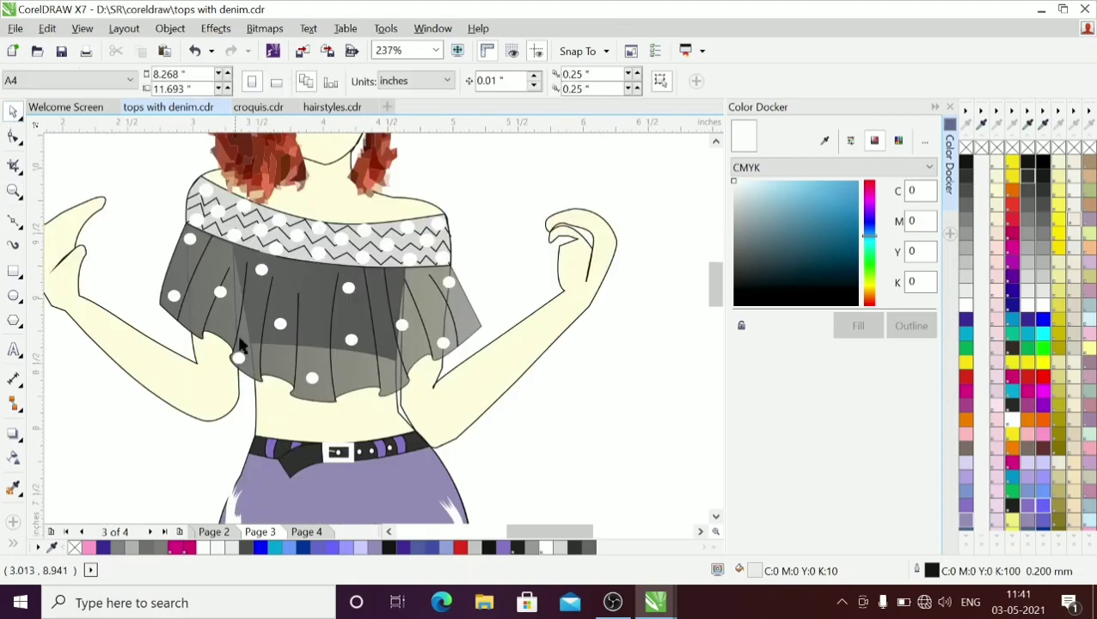
left_click(288, 314)
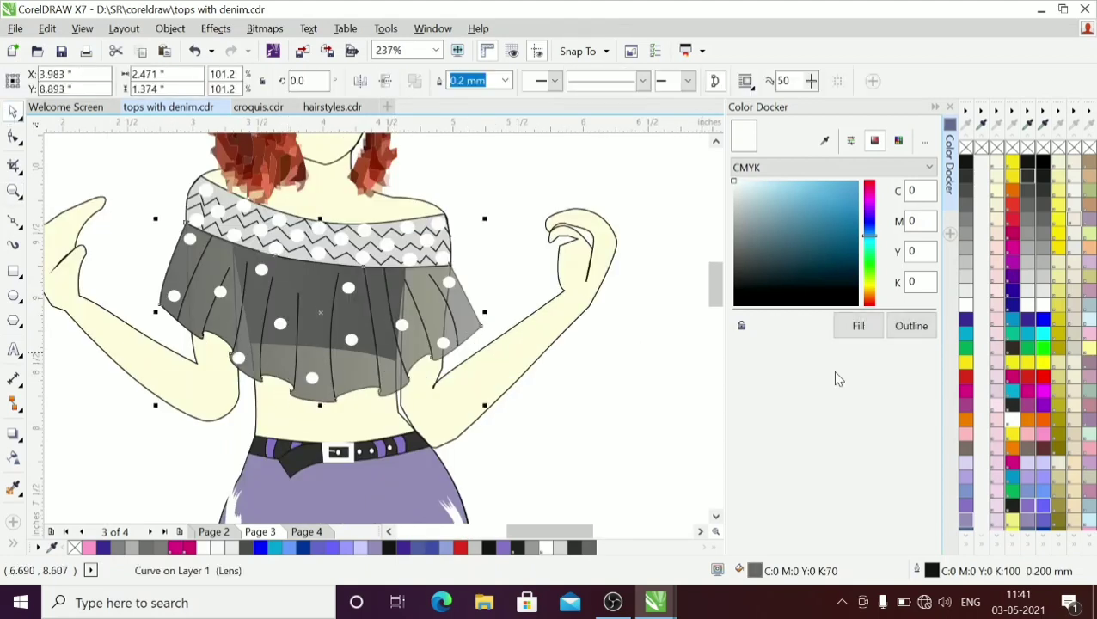
left_click(967, 244)
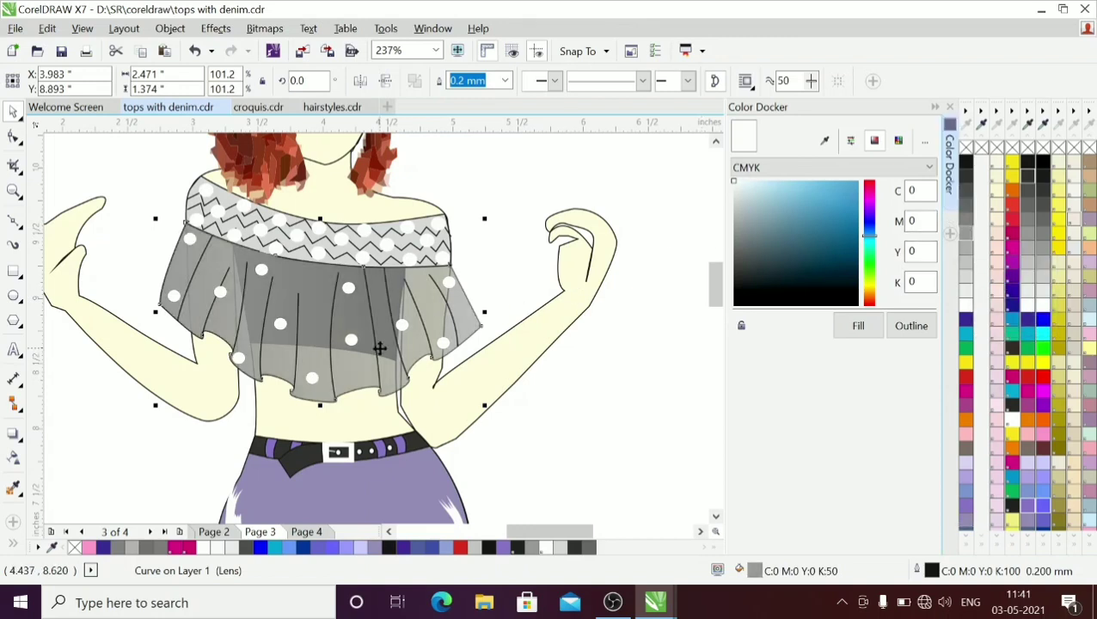
Step: Fill the inner top under the flounce with black, moving the flounce aside and back against the neckline band
left_click_drag(379, 348, 564, 362)
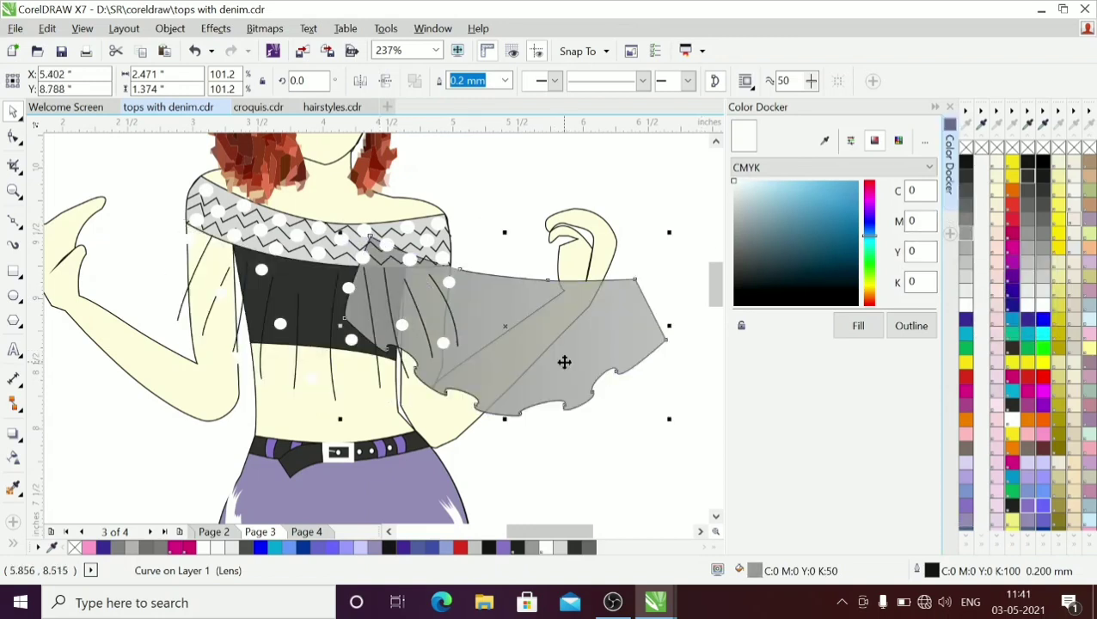
left_click(313, 287)
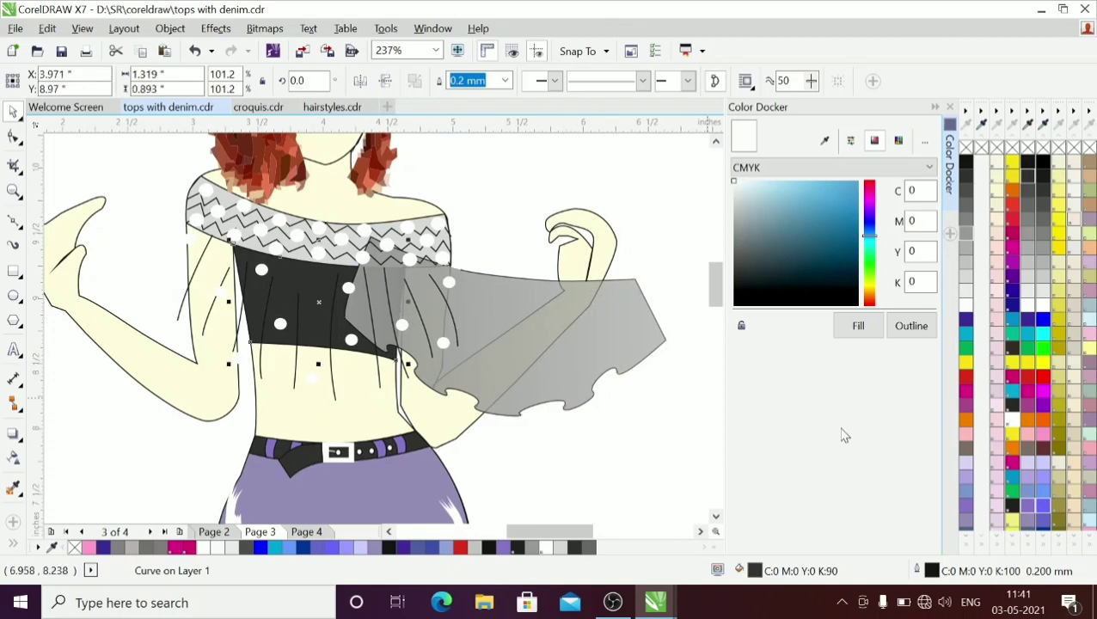
left_click(624, 320)
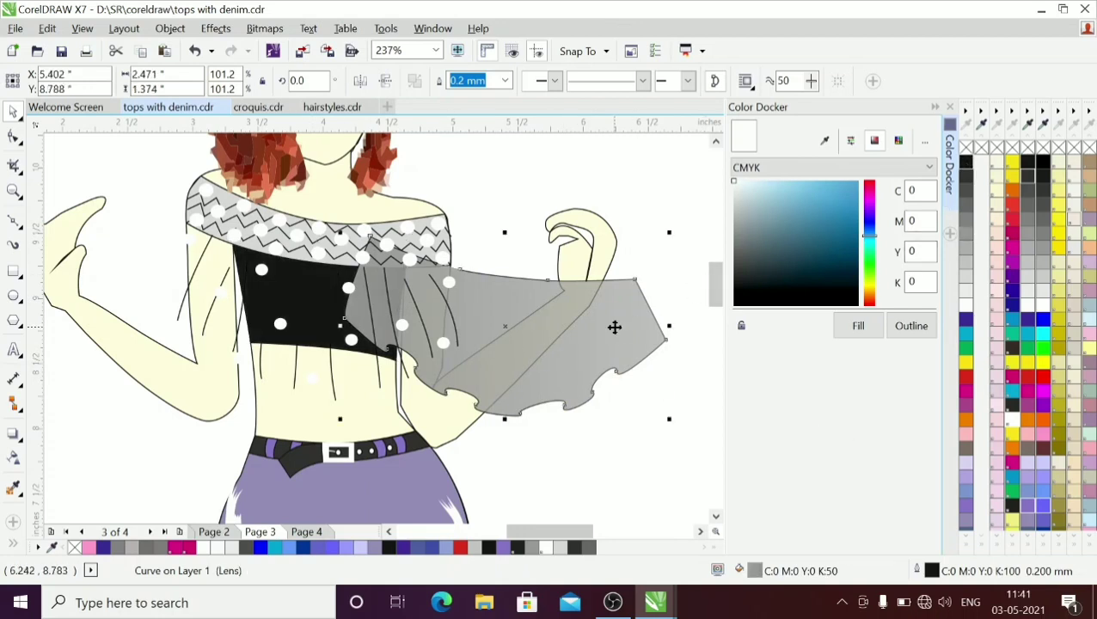
left_click_drag(614, 326, 429, 315)
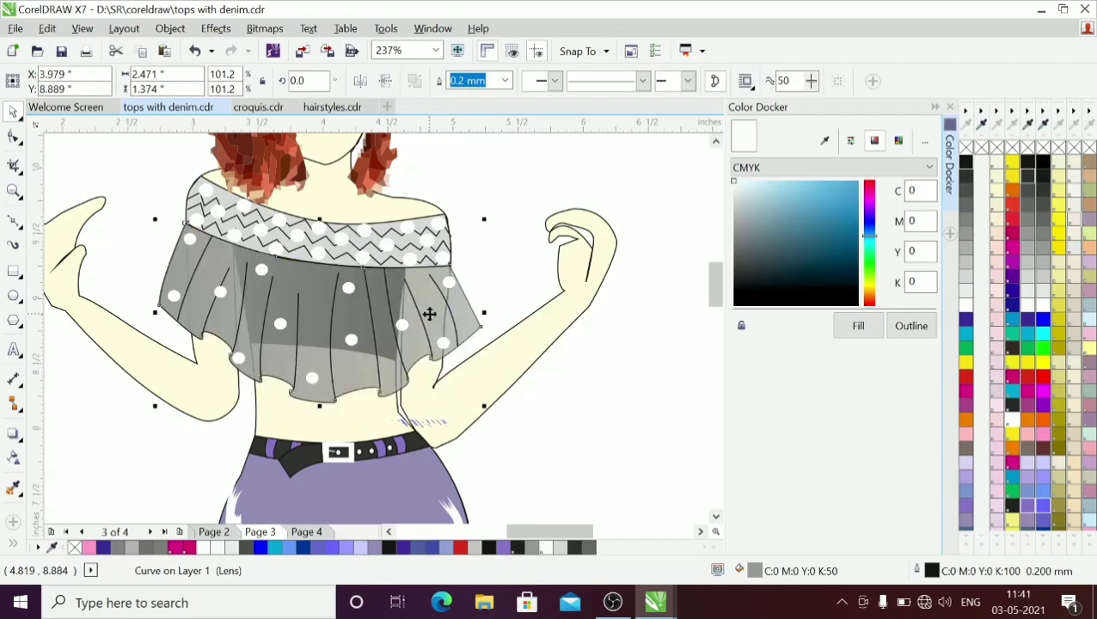
left_click(495, 292)
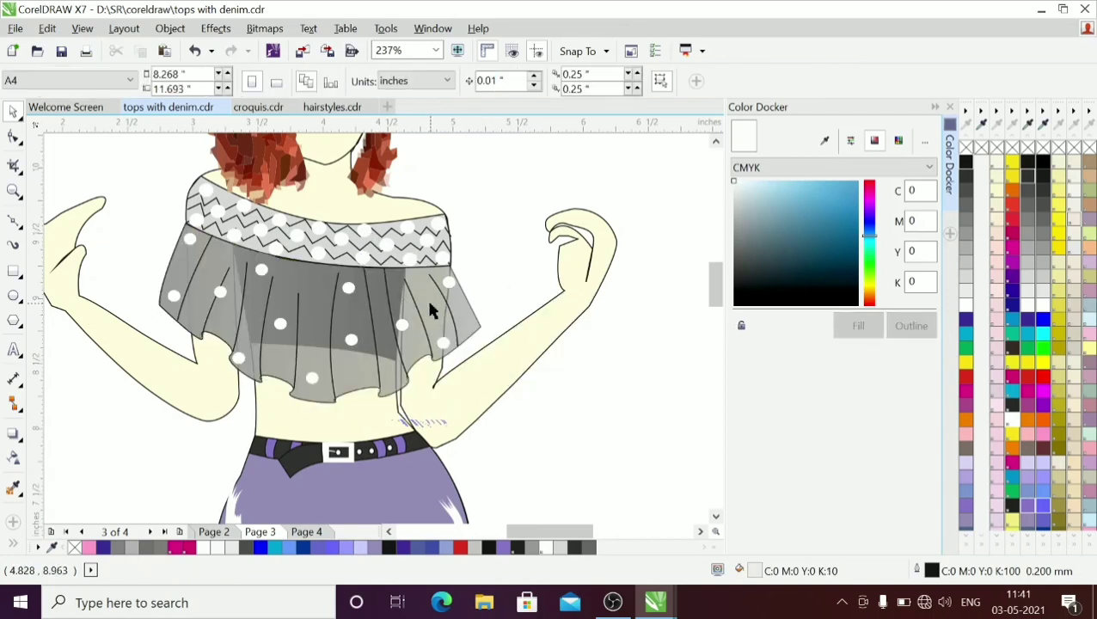
left_click(430, 307)
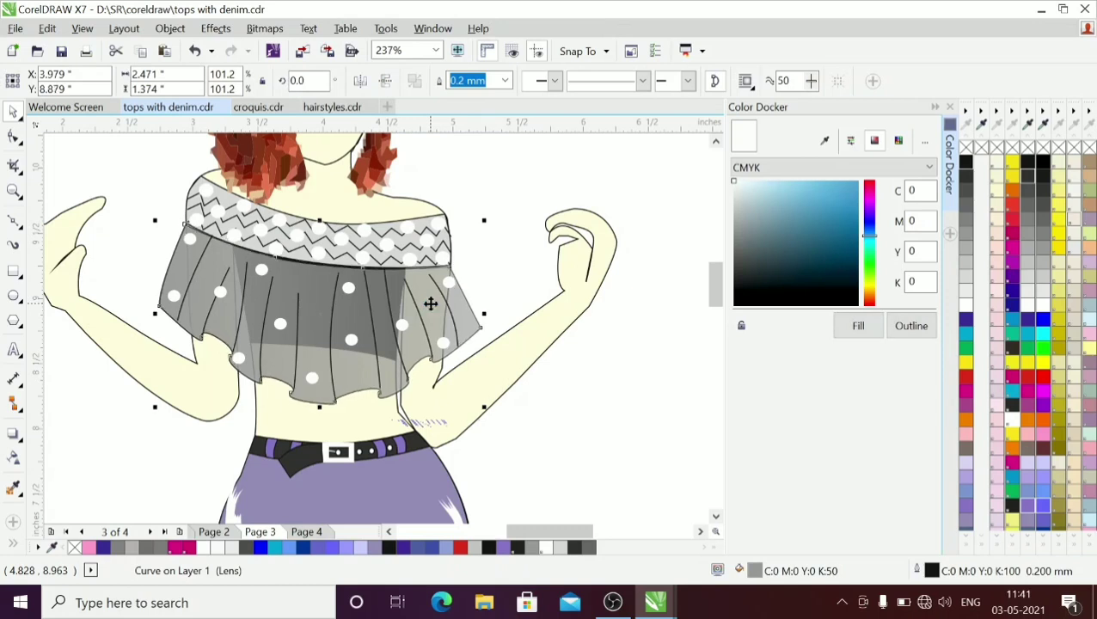
key("Up")
key("Up")
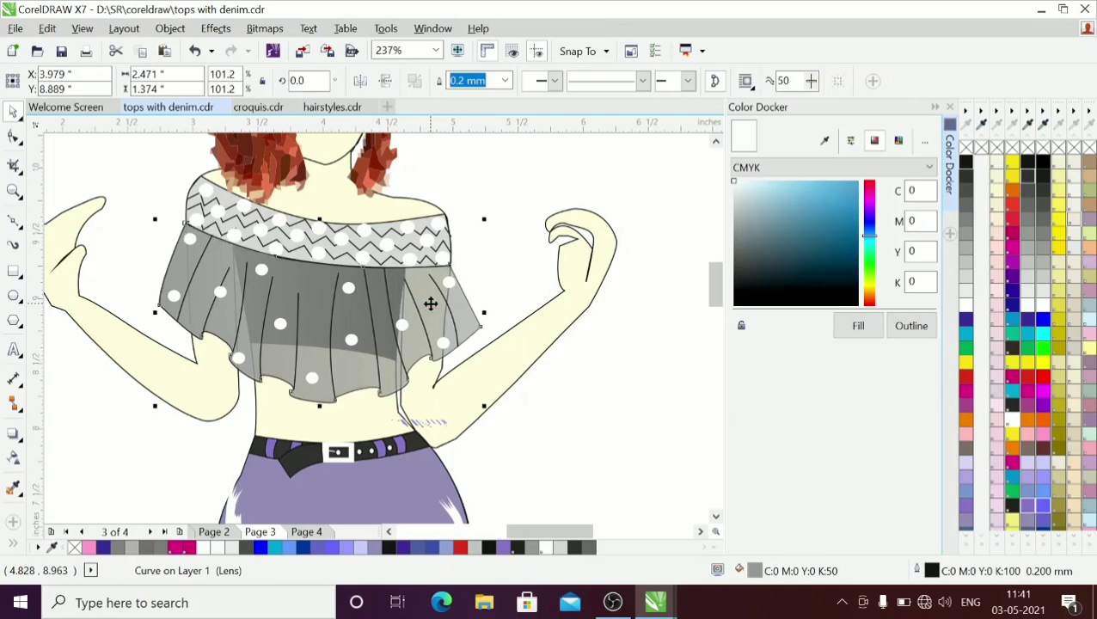
Step: Try 40% and 10% black fills on the flounce and settle on 30% black
left_click(509, 304)
left_click(434, 330)
left_click(968, 265)
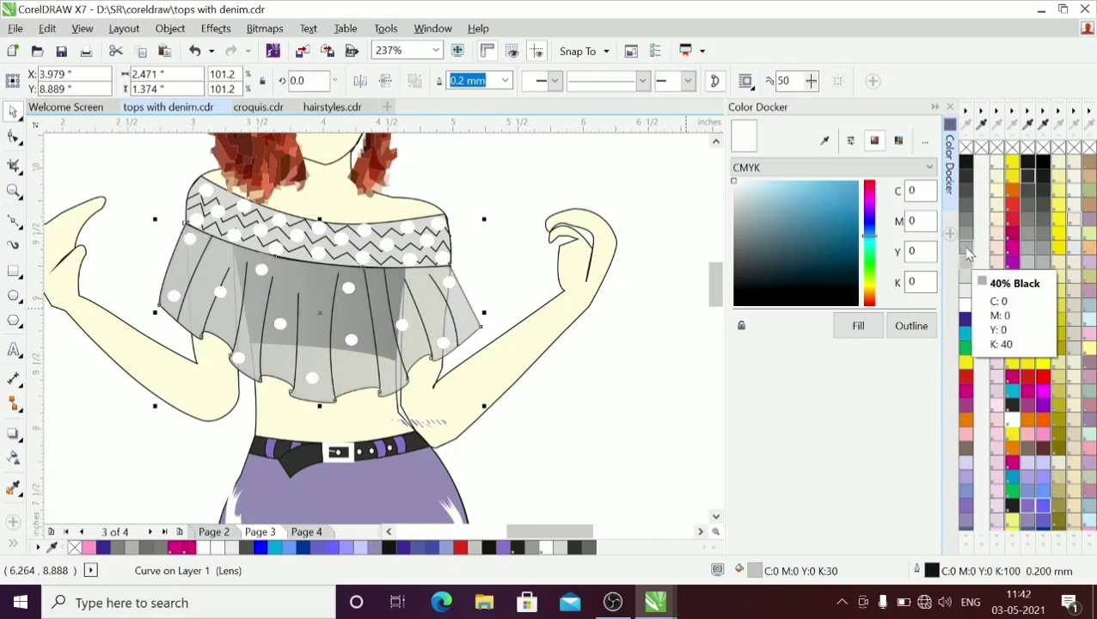
left_click(966, 252)
left_click(967, 295)
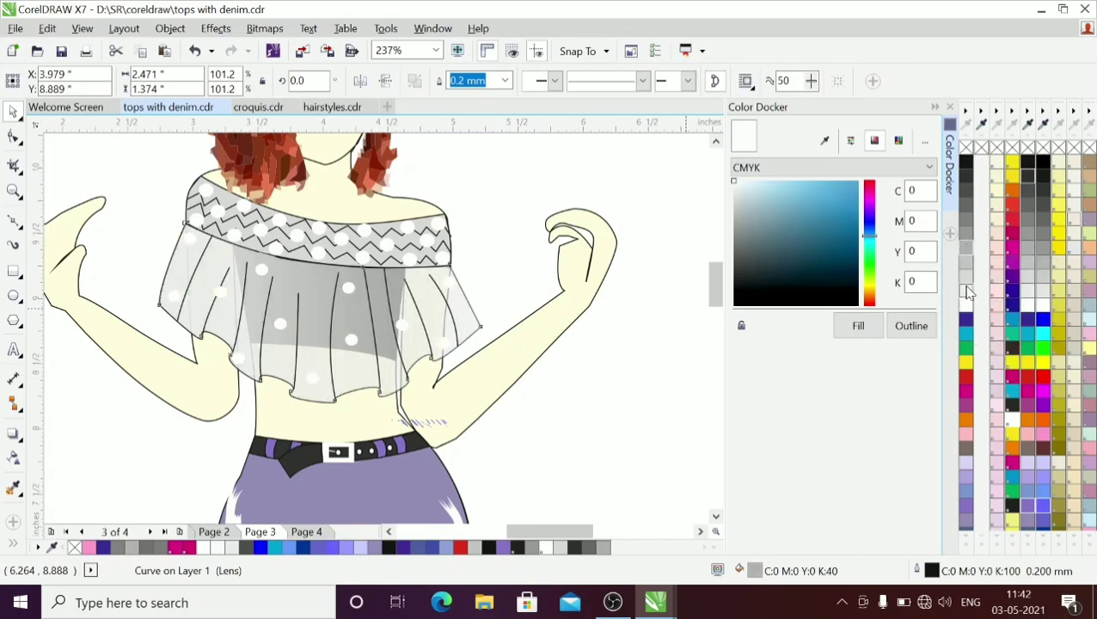
left_click(967, 274)
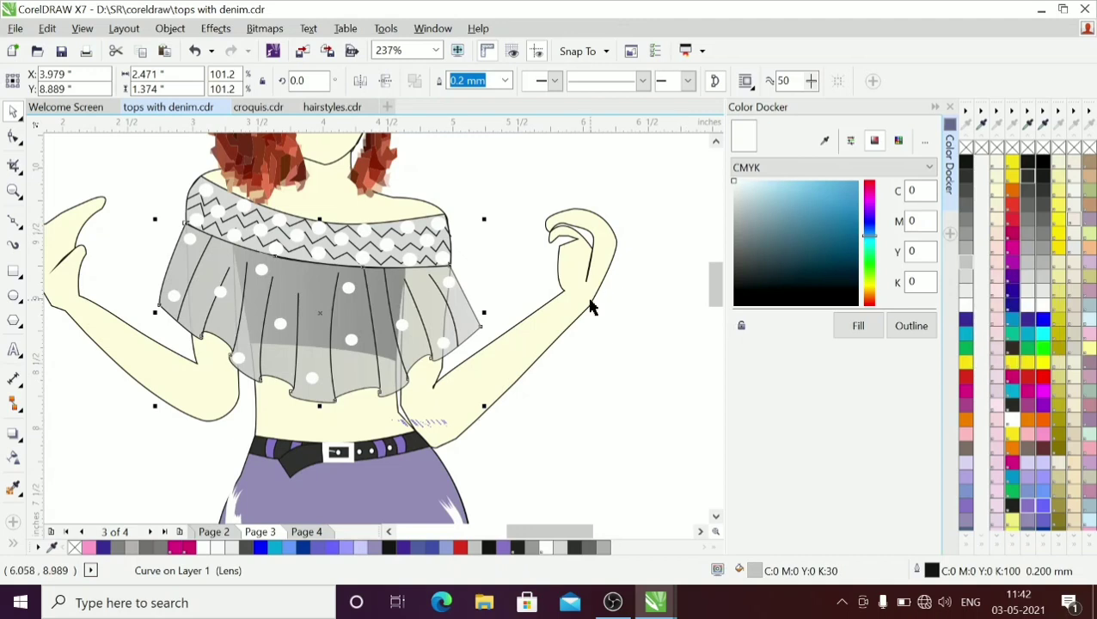
left_click(608, 346)
Step: Widen the flounce by pulling its lower left and lower right corner nodes slightly outward
left_click(435, 51)
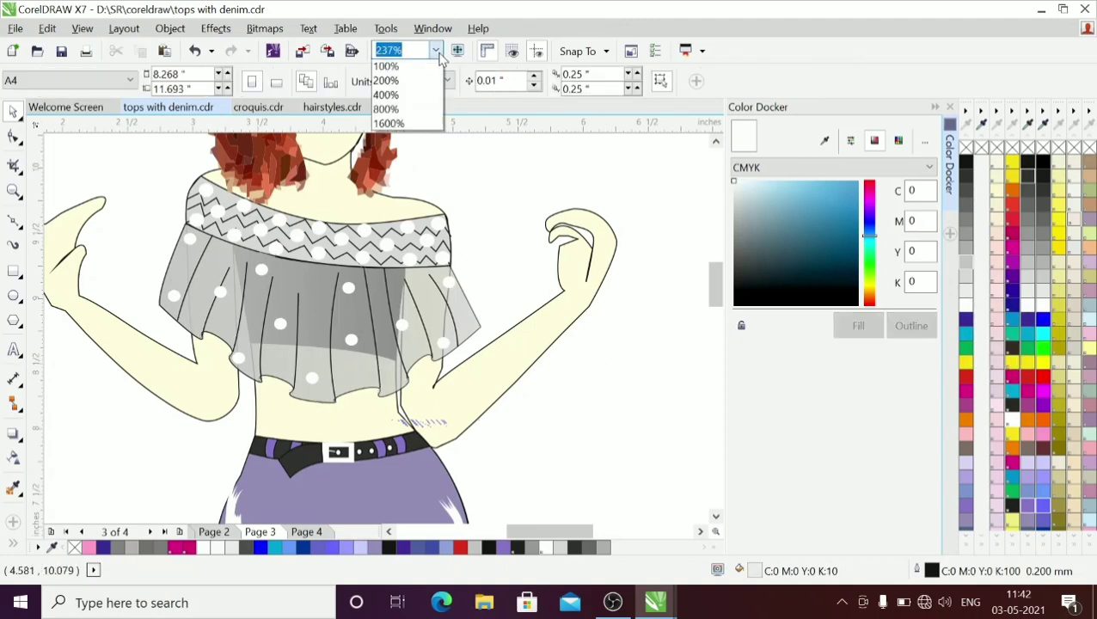
left_click(411, 78)
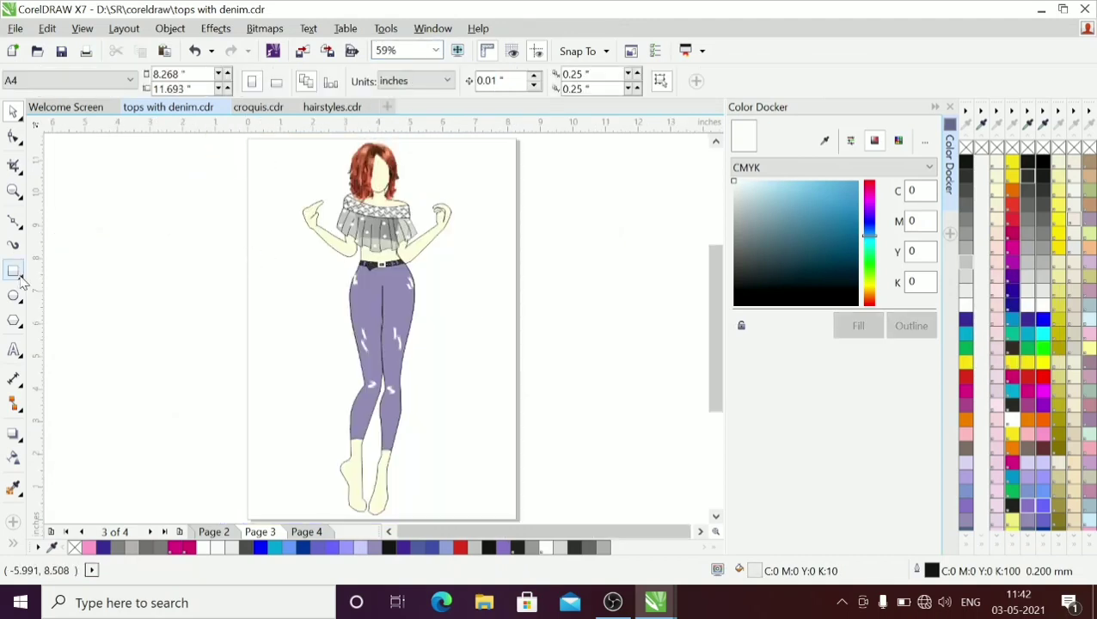
left_click(14, 191)
left_click(395, 232)
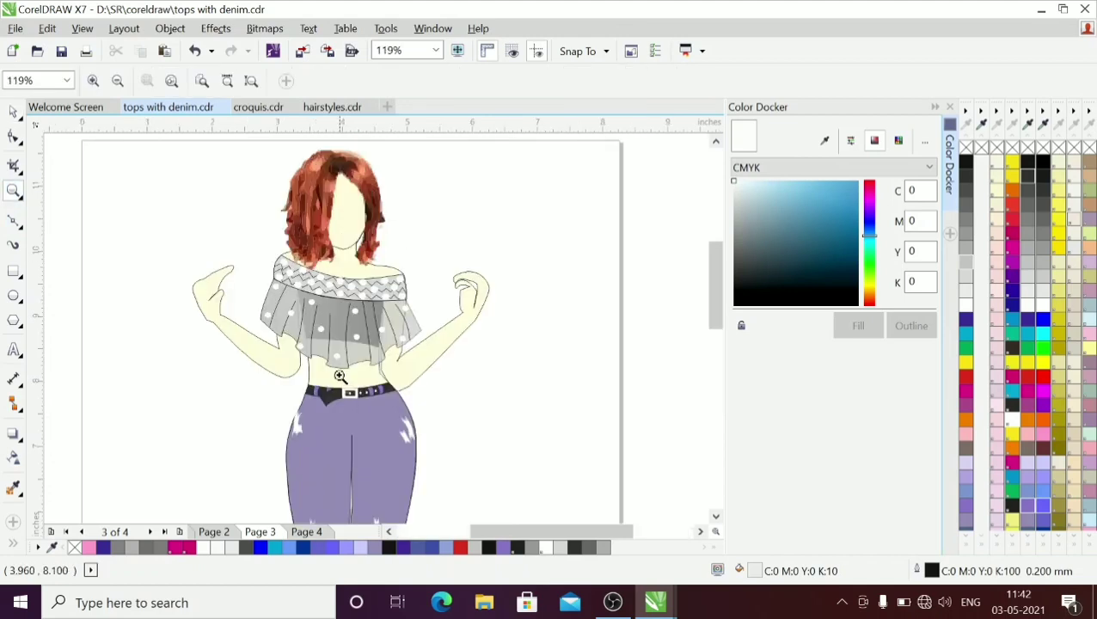
left_click(342, 376)
left_click(14, 136)
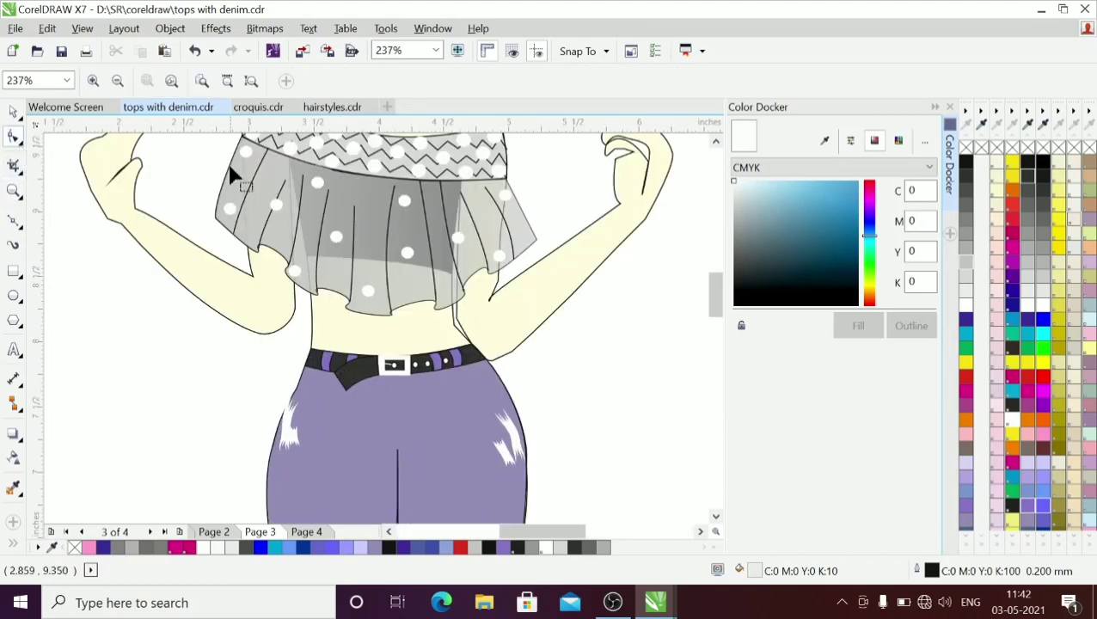
left_click(229, 181)
mouse_move(216, 225)
left_mouse_down()
mouse_move(206, 237)
mouse_move(203, 228)
left_mouse_up()
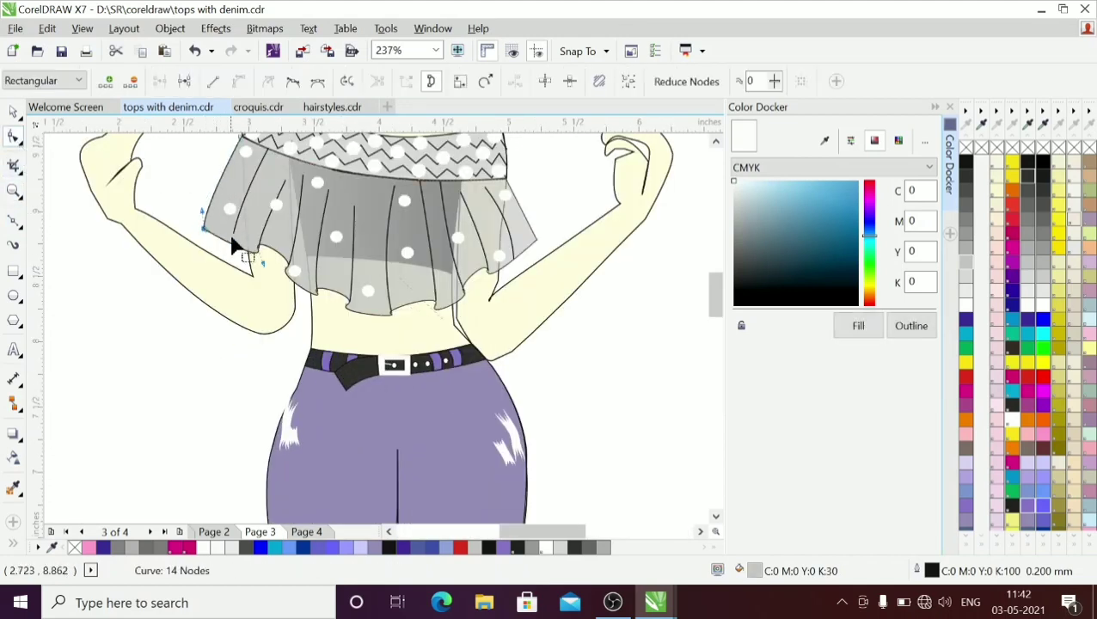
mouse_move(537, 245)
left_mouse_down()
mouse_move(550, 254)
mouse_move(545, 246)
left_mouse_up()
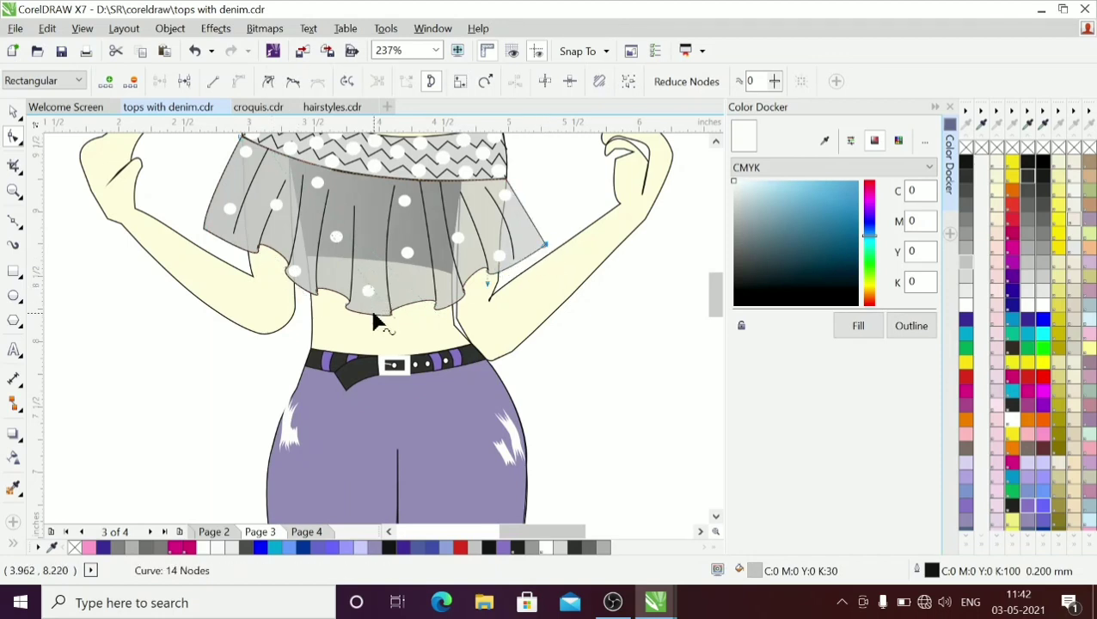
Step: Nudge the leftmost pleat line of the flounce about 0.04 inch down and 0.02 inch to the left
left_click(14, 113)
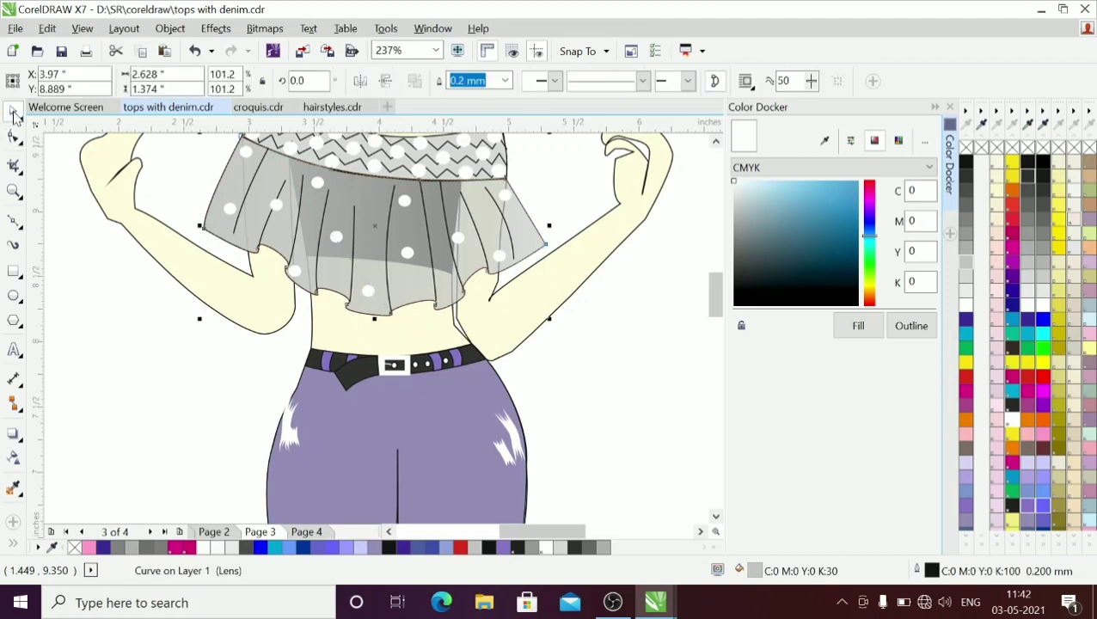
left_click(142, 319)
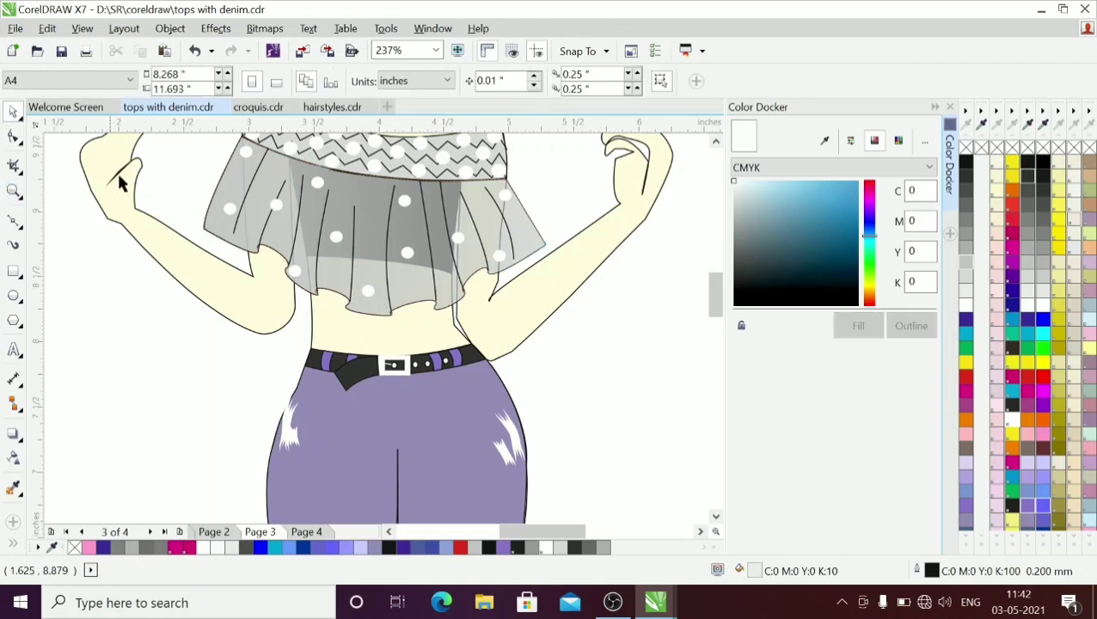
left_click(240, 244)
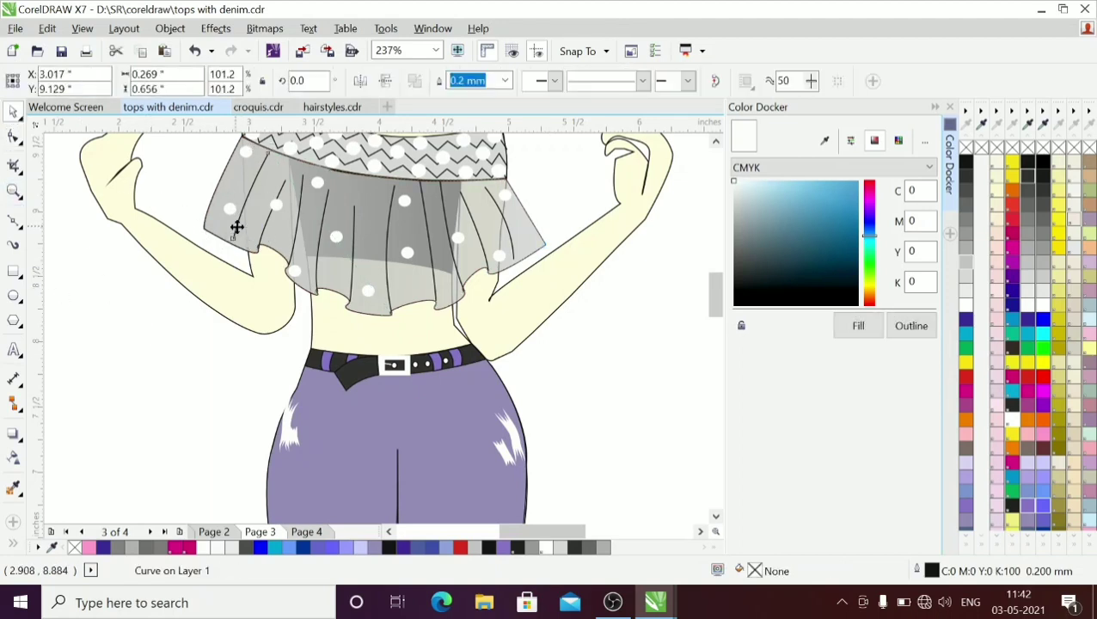
key("Down")
key("Down")
key("Down")
key("Down")
key("Down")
key("Left")
key("Left")
key("Up")
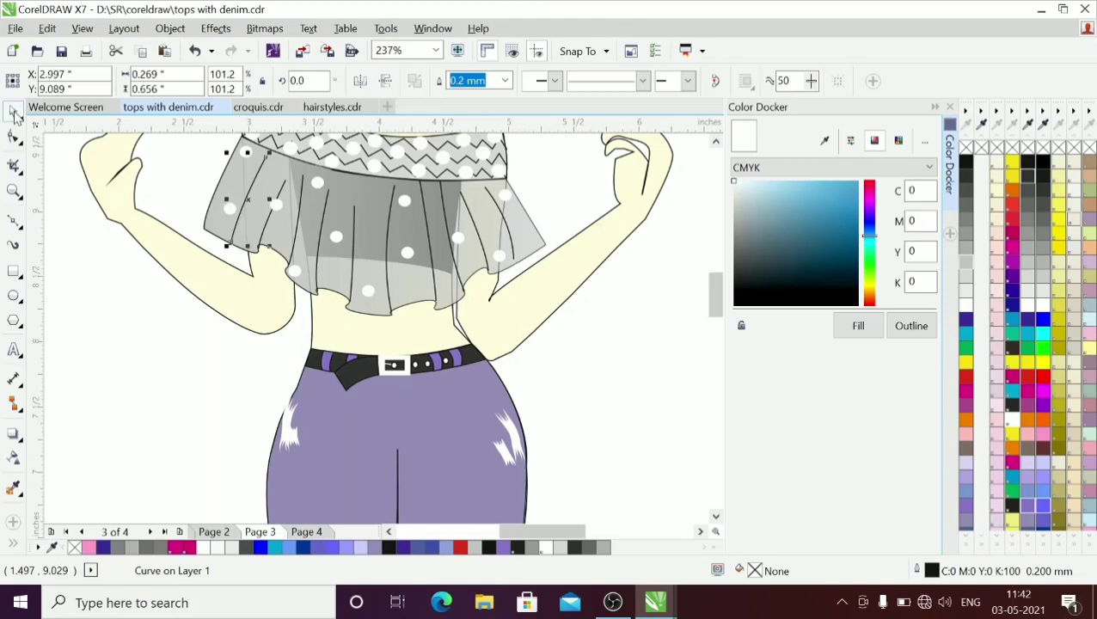
Step: Nudge the red hair group up and slightly left so it sits higher on the croquis's head
left_click_drag(717, 297, 715, 271)
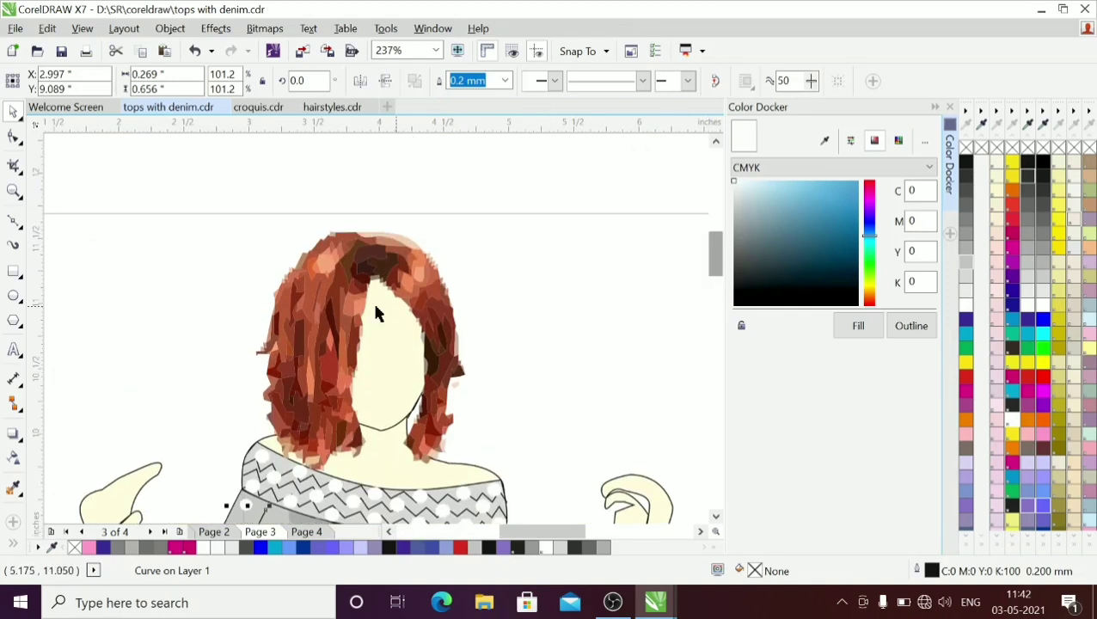
left_click(285, 301)
key("Up")
key("Up")
key("Up")
key("Up")
key("Up")
key("Up")
key("Up")
key("Up")
key("Left")
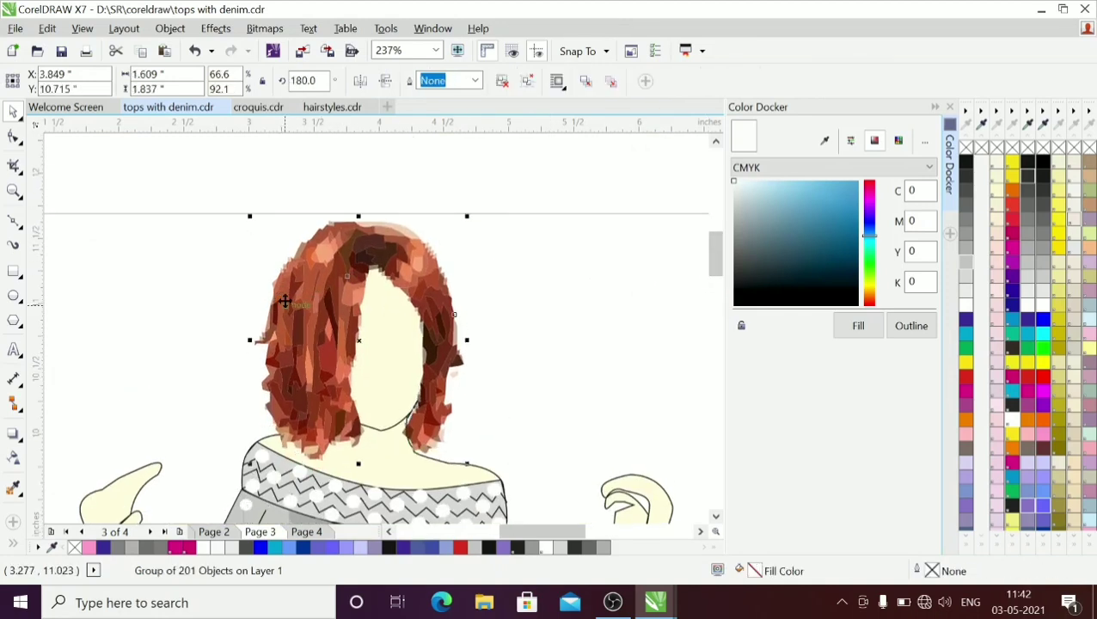
left_click_drag(284, 301, 285, 302)
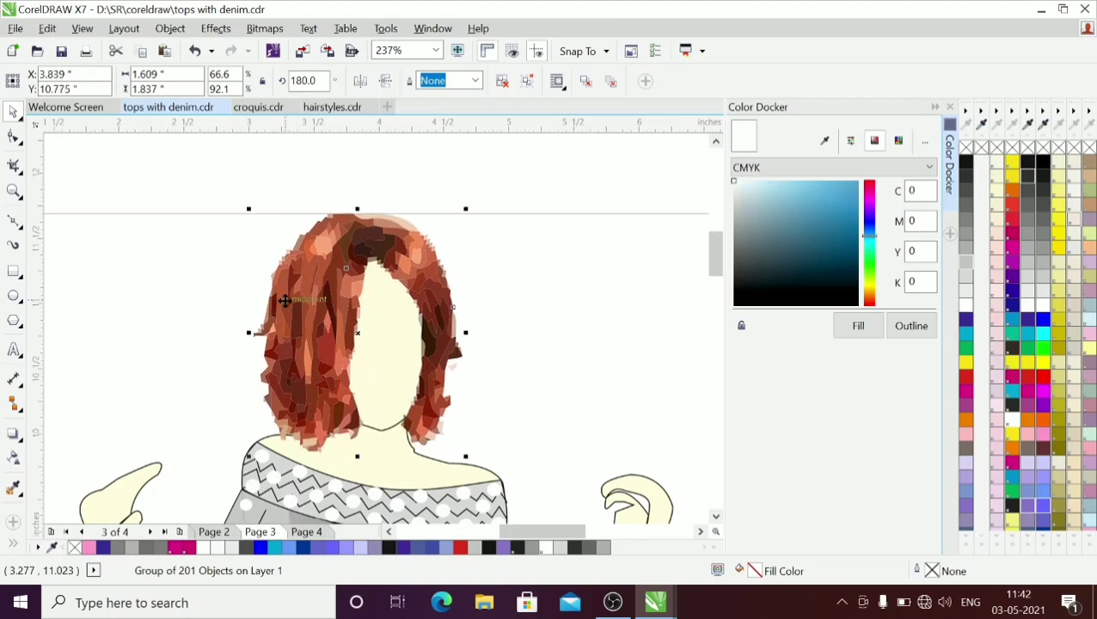
Step: Select the whole croquis with its hair, top and denim and group everything into one object
left_click(435, 51)
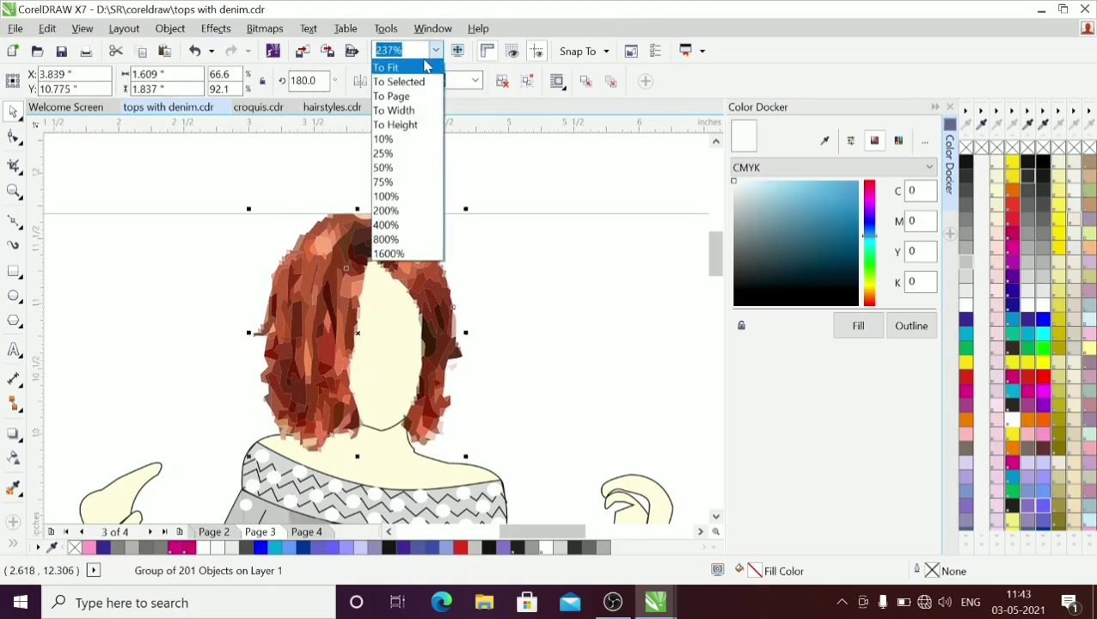
left_click(423, 67)
left_click(437, 51)
left_click(422, 67)
key("shift+F4")
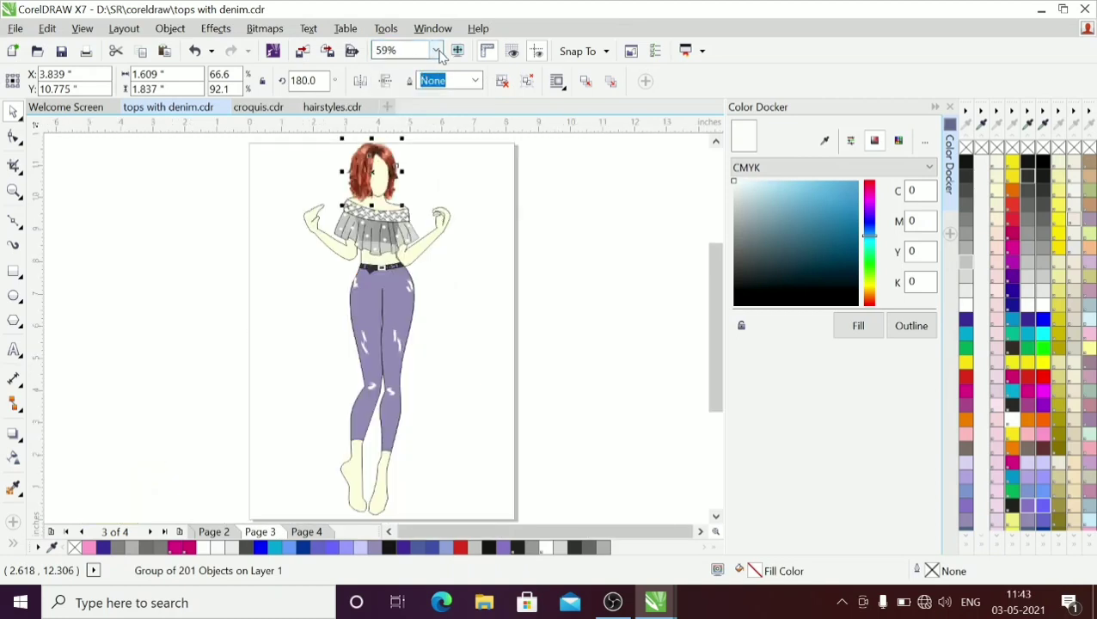
left_click(183, 236)
left_click_drag(242, 143, 514, 512)
key("ctrl+g")
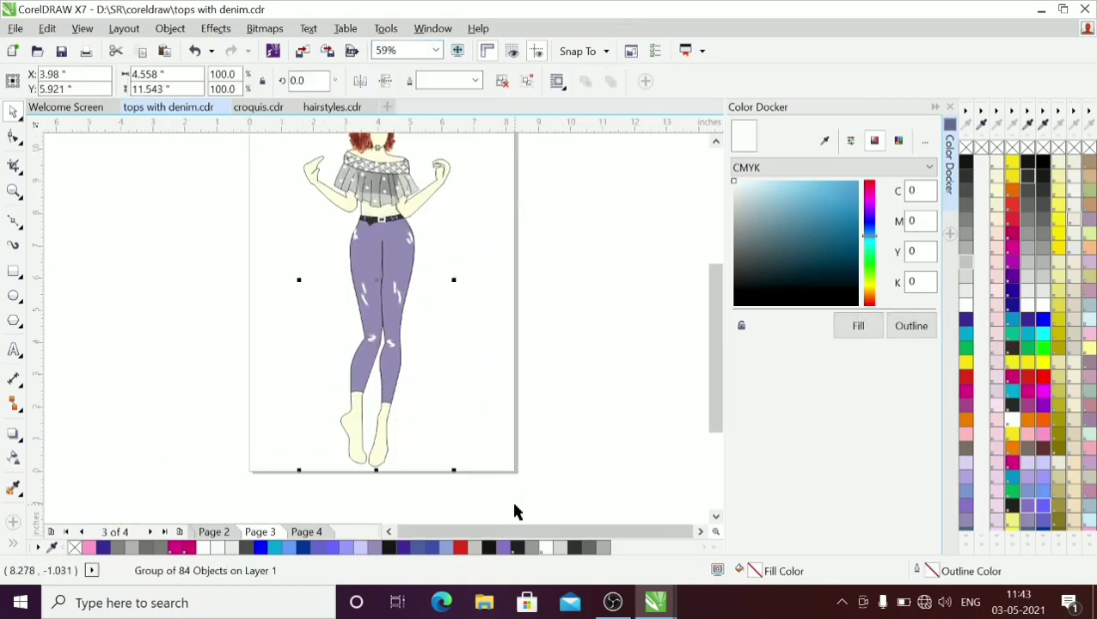
left_click(571, 414)
left_click_drag(721, 407, 717, 387)
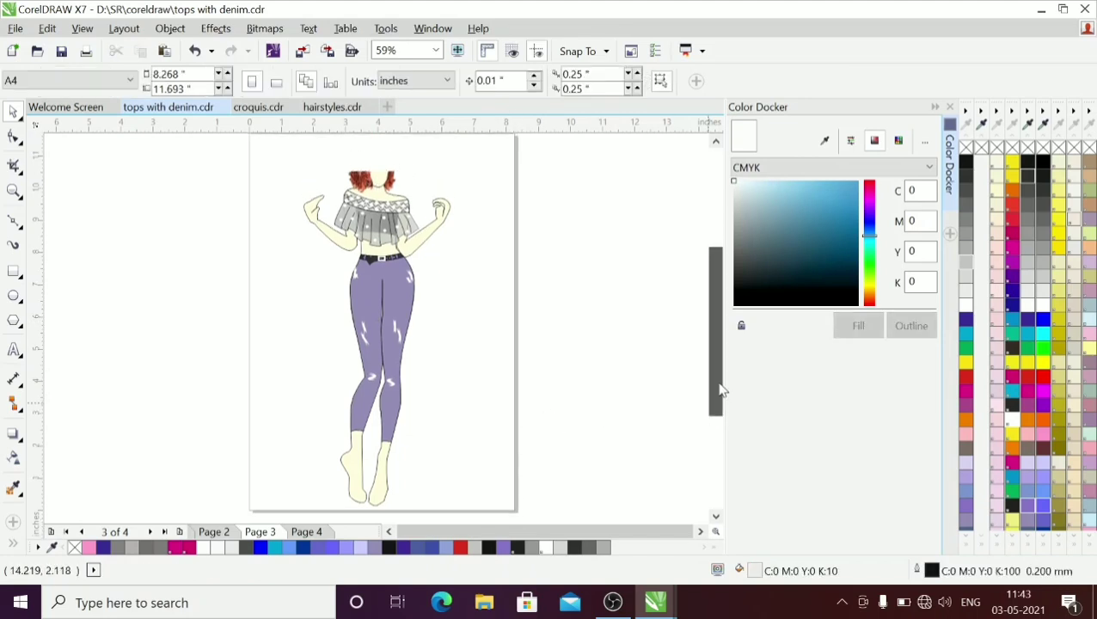
left_click(379, 319)
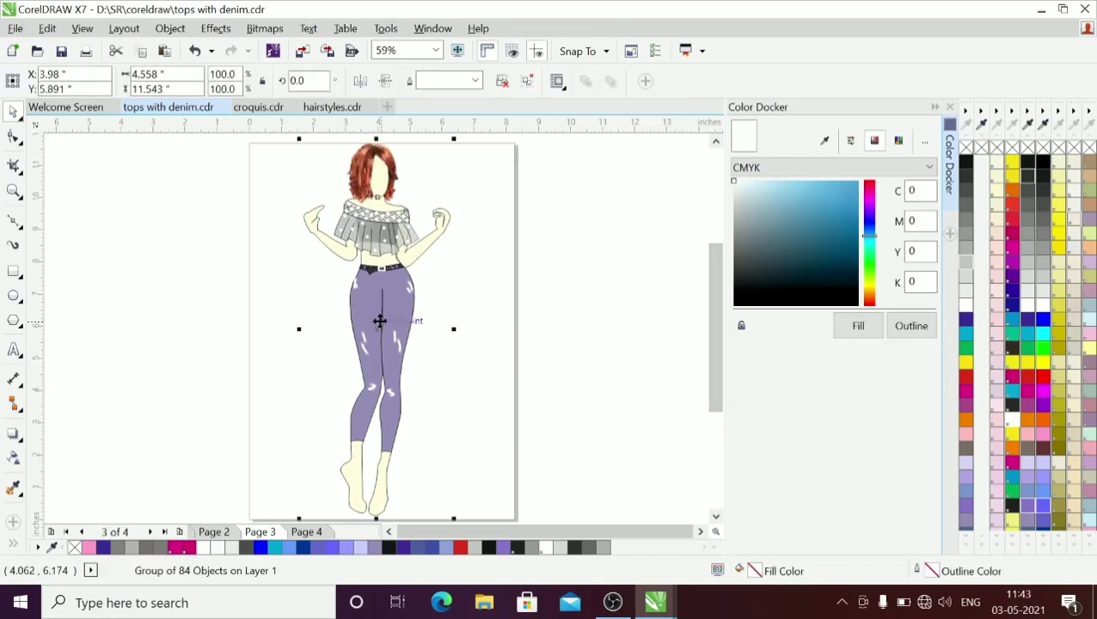
left_click(155, 300)
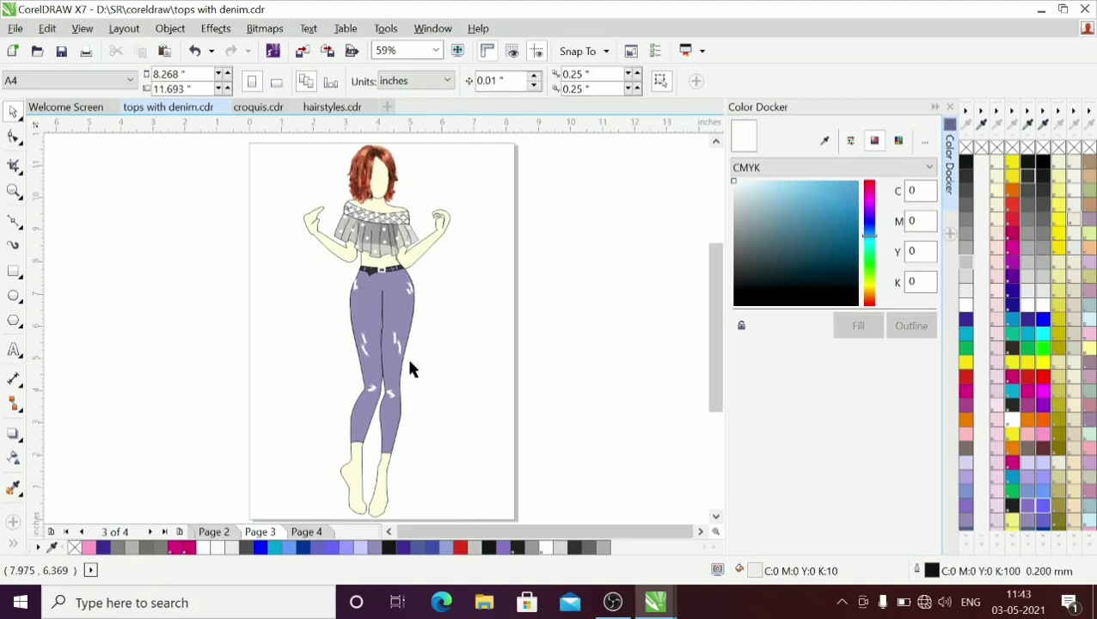
Step: Draw a curved fly outline about 0.18 by 0.58 inch on the denim, from the belt buckle to the top of the centre seam
left_click(400, 309)
left_click(14, 221)
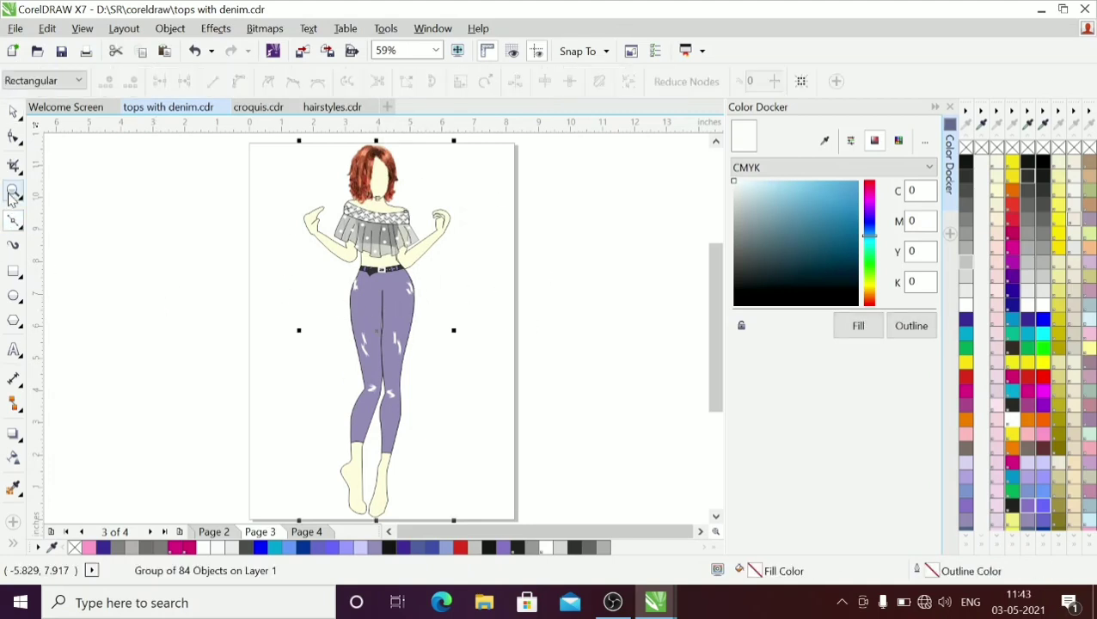
left_click(14, 192)
left_click(381, 280)
left_click(402, 362)
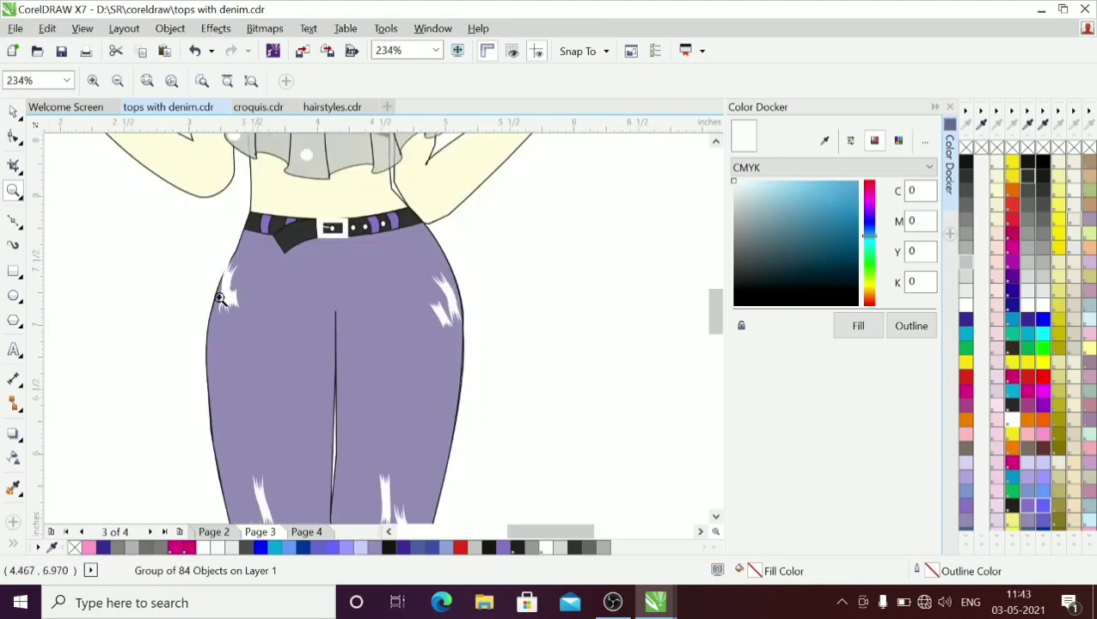
left_click(14, 221)
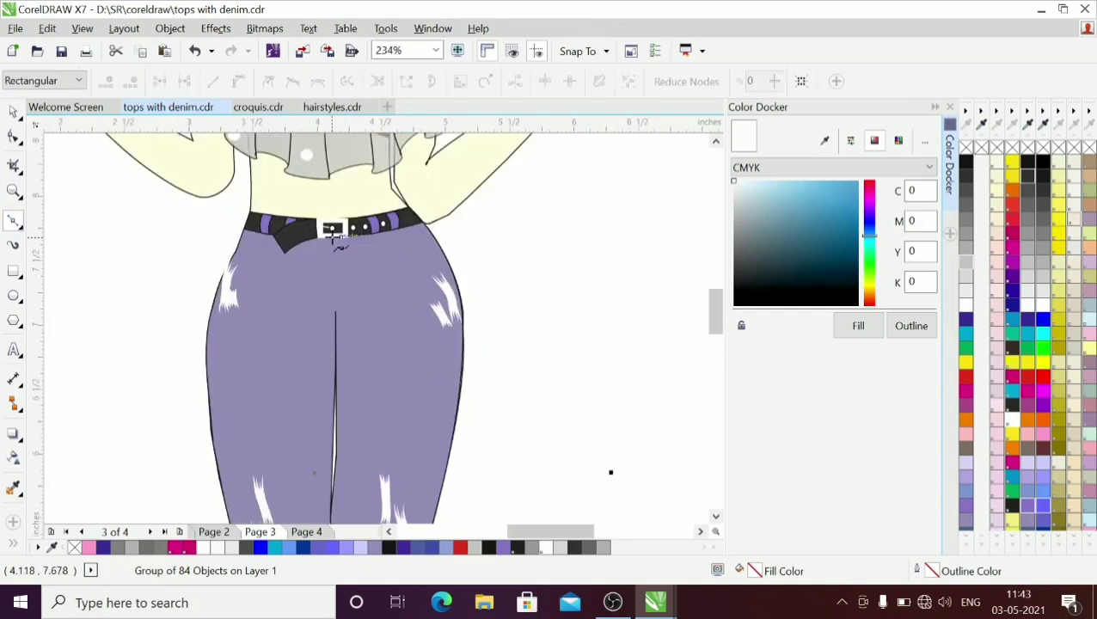
left_click(342, 242)
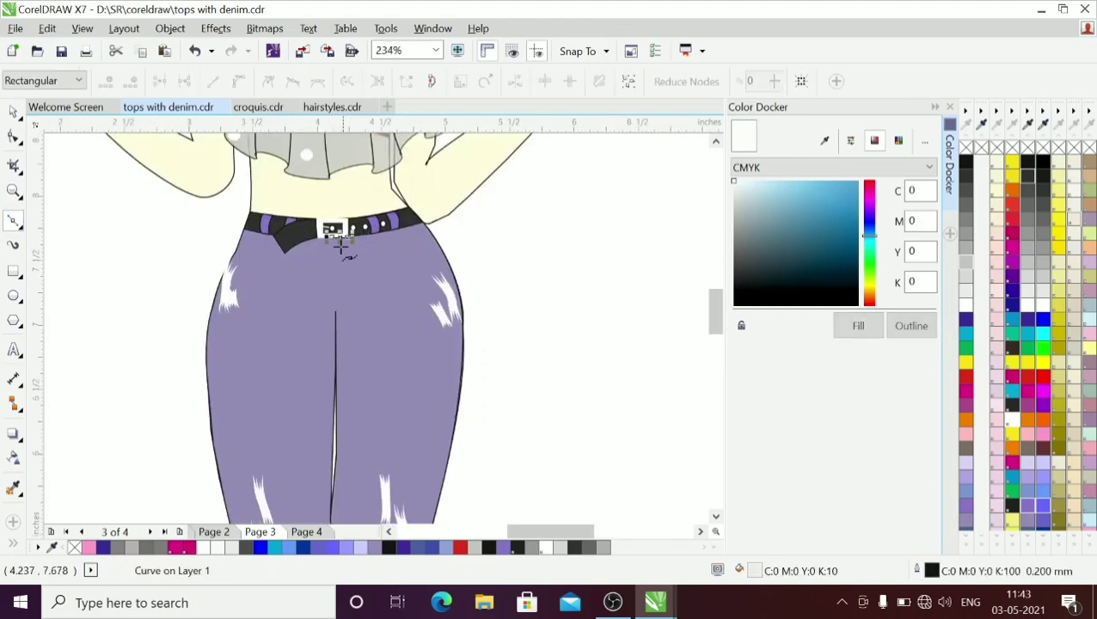
left_click_drag(353, 309, 342, 312)
left_click(335, 311)
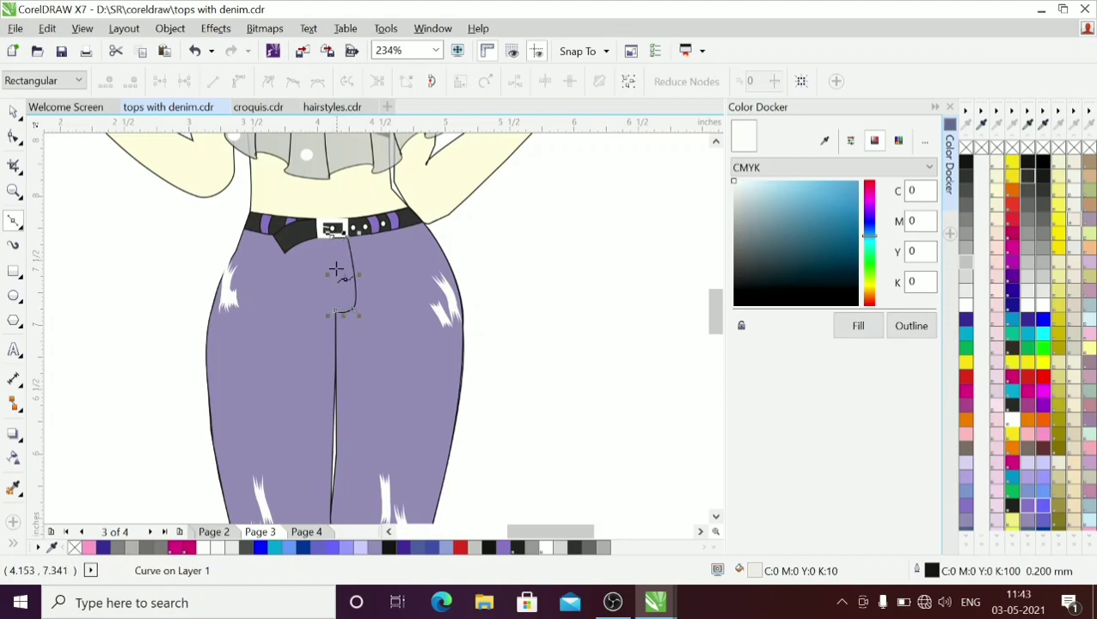
Step: Fill the fly shape with the denim's muted purple, C40 M40 Y0 K20
left_click(1030, 510)
left_click(966, 507)
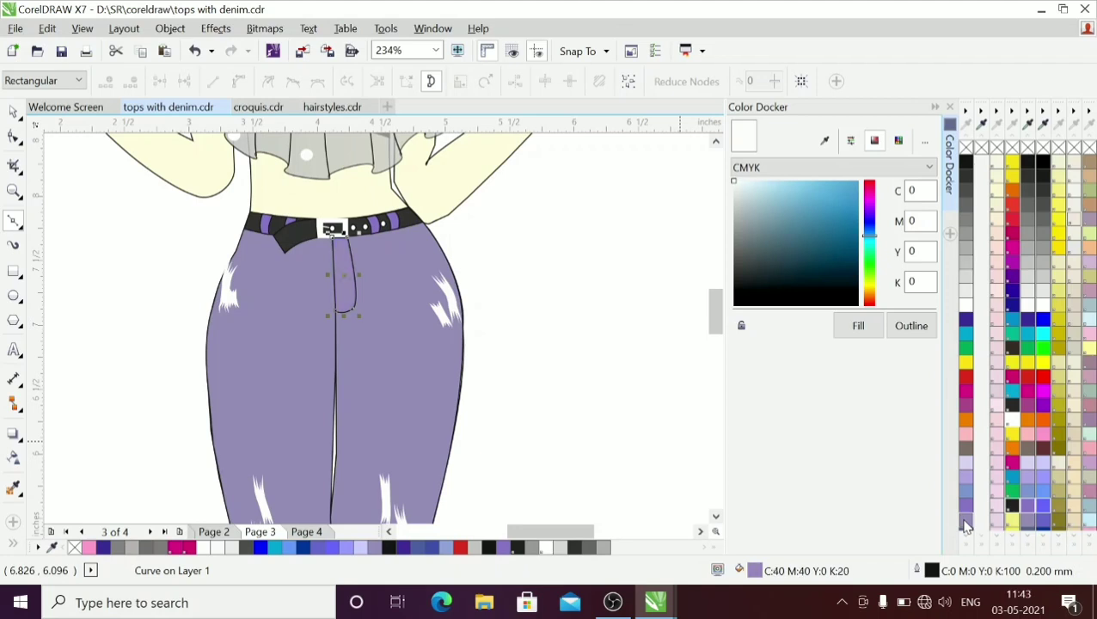
key("Escape")
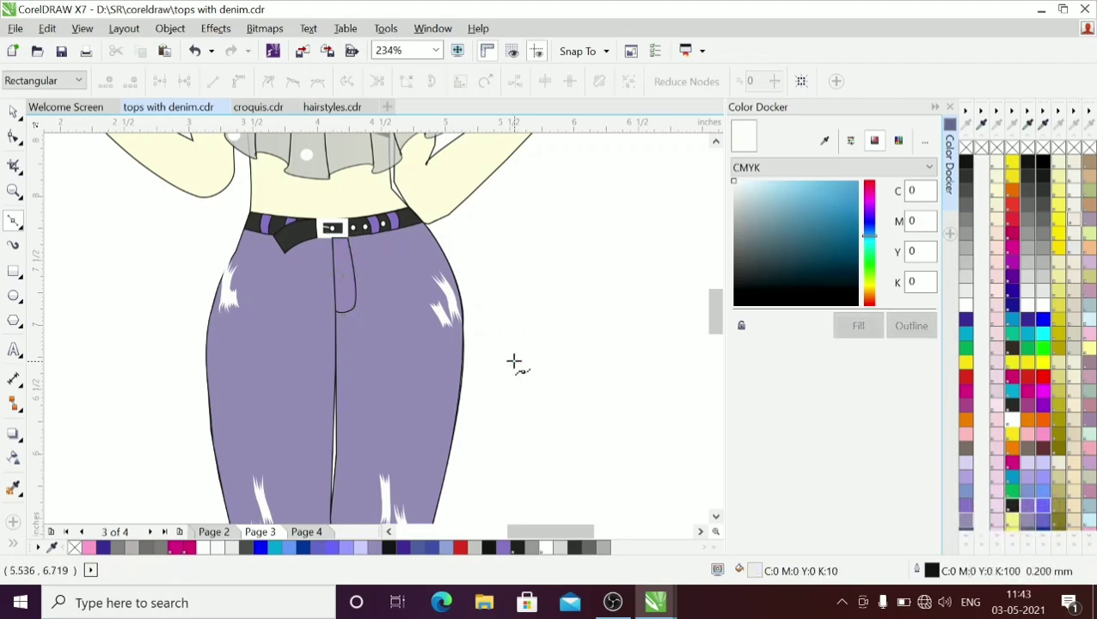
left_click(15, 114)
left_click(335, 258)
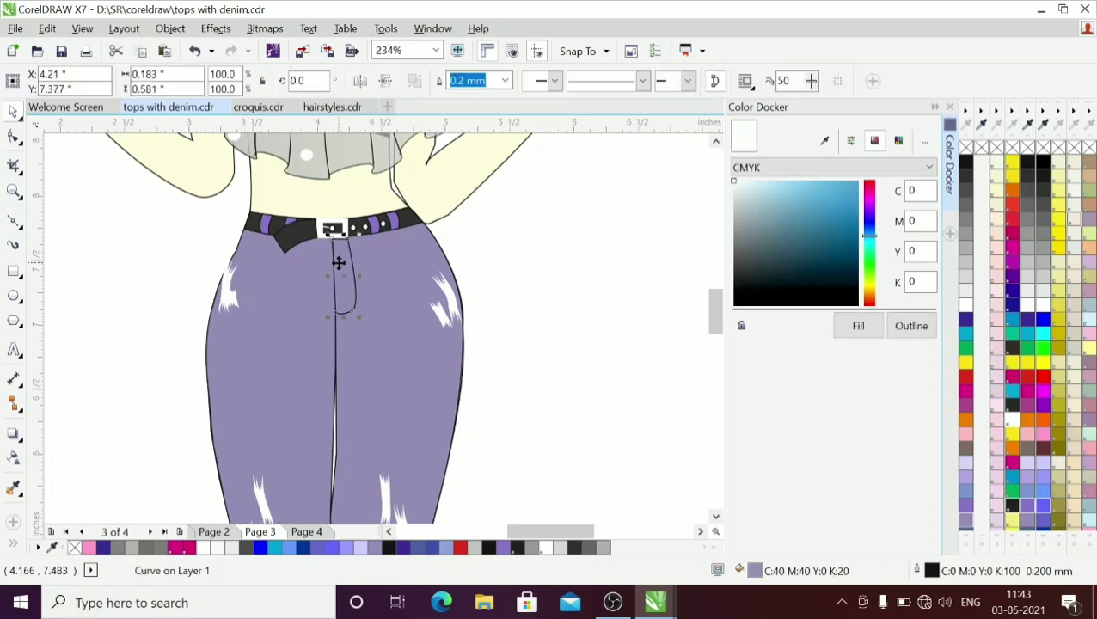
left_click(187, 289)
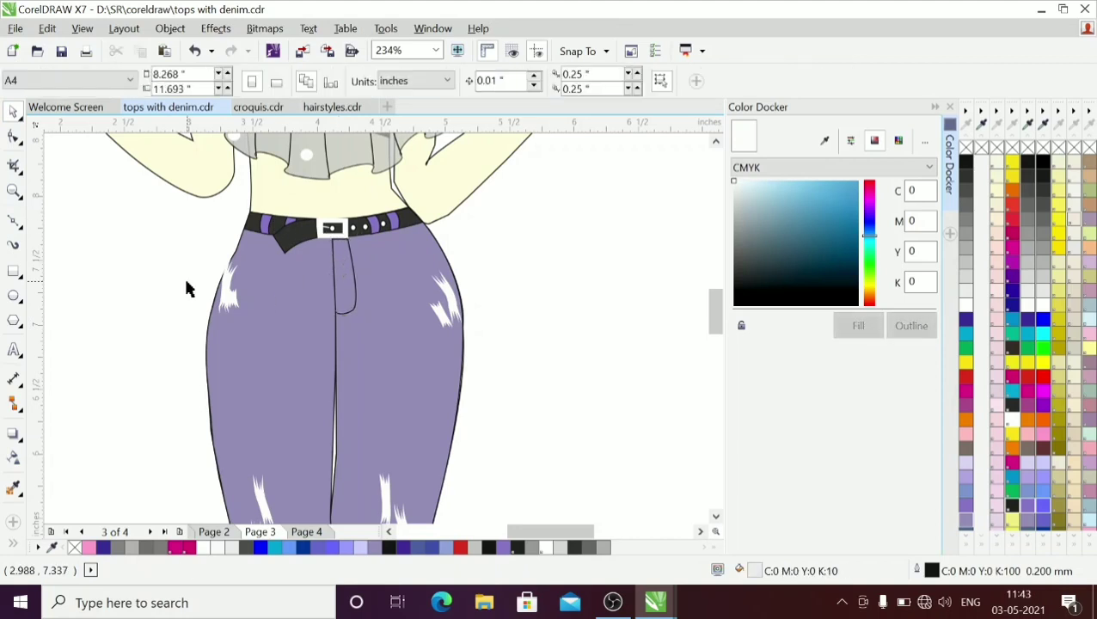
Step: Select the croquis group together with the new fly shape and group them
left_click(438, 52)
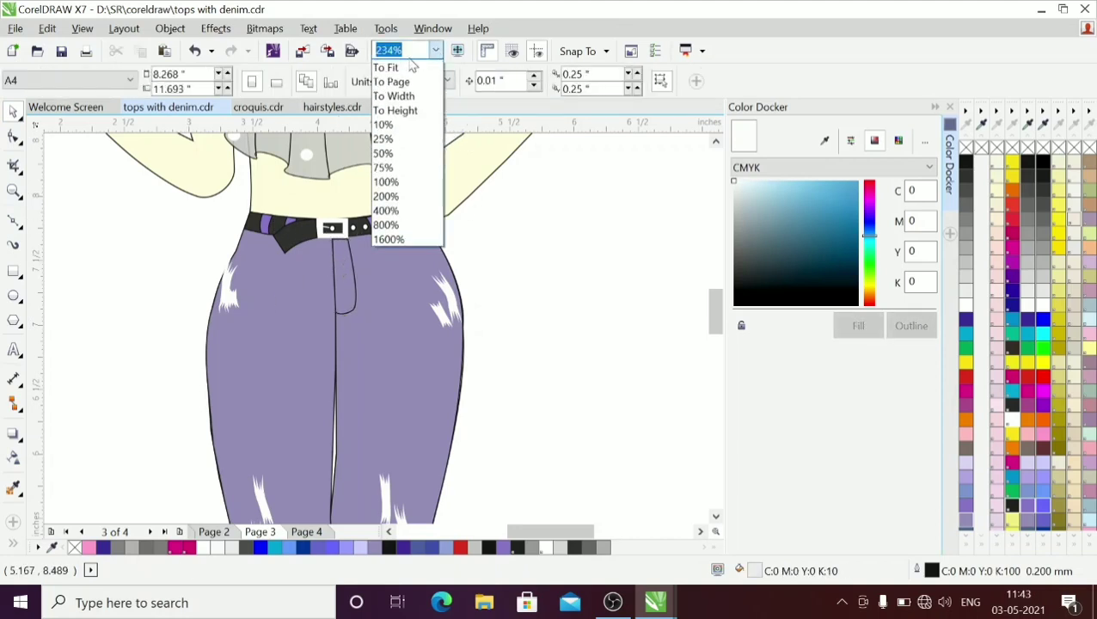
left_click(397, 81)
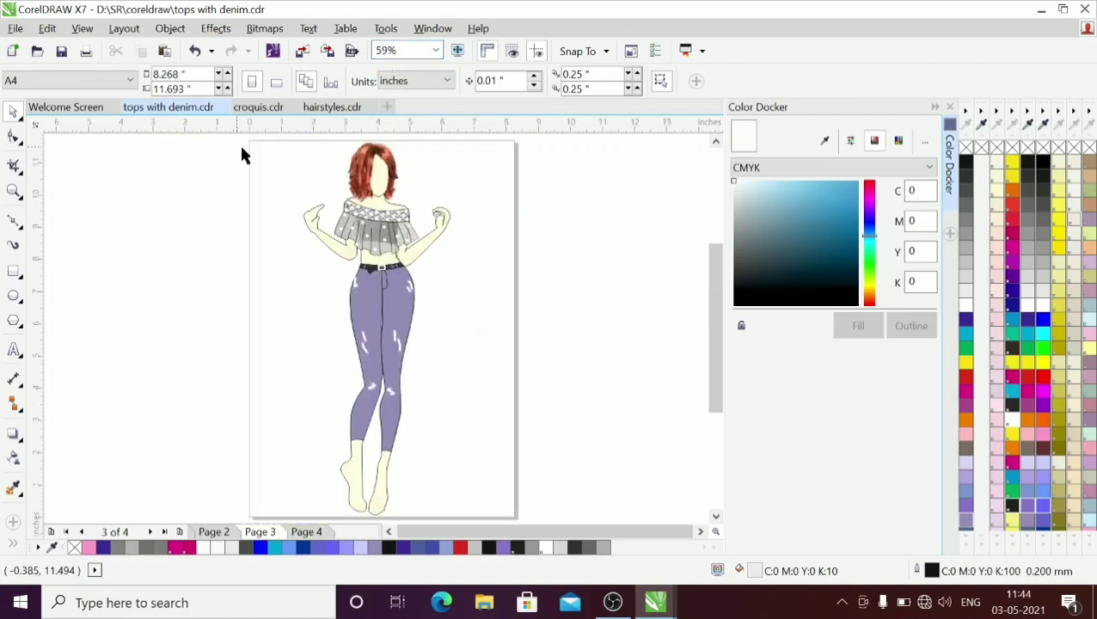
left_click_drag(227, 138, 569, 533)
key("ctrl+g")
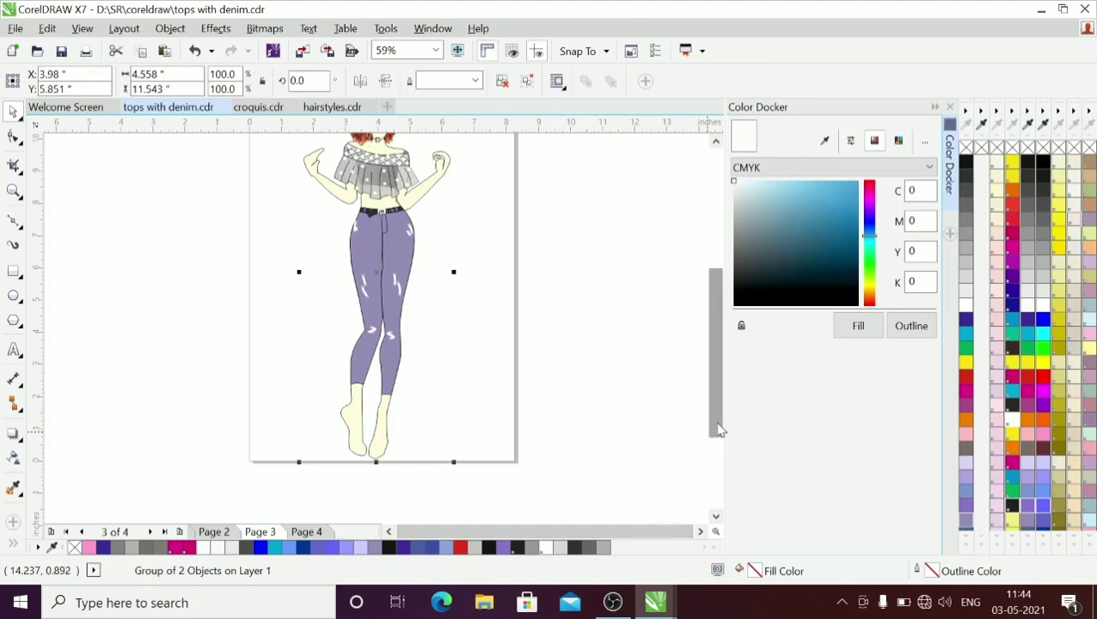
left_click_drag(717, 428, 718, 404)
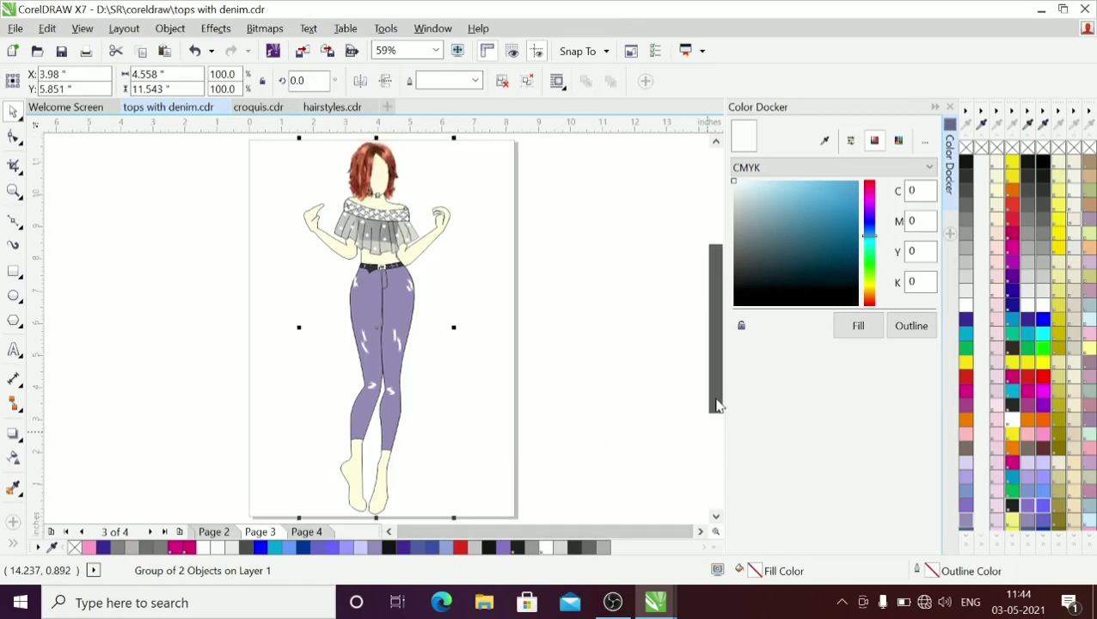
left_click(262, 254)
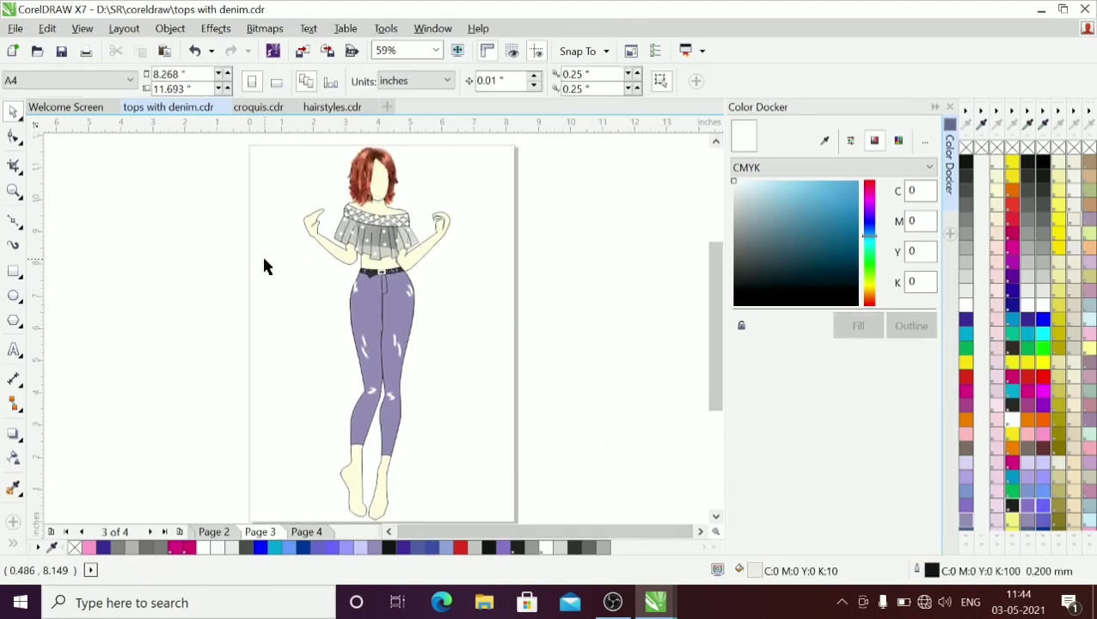
left_click(842, 602)
right_click(859, 534)
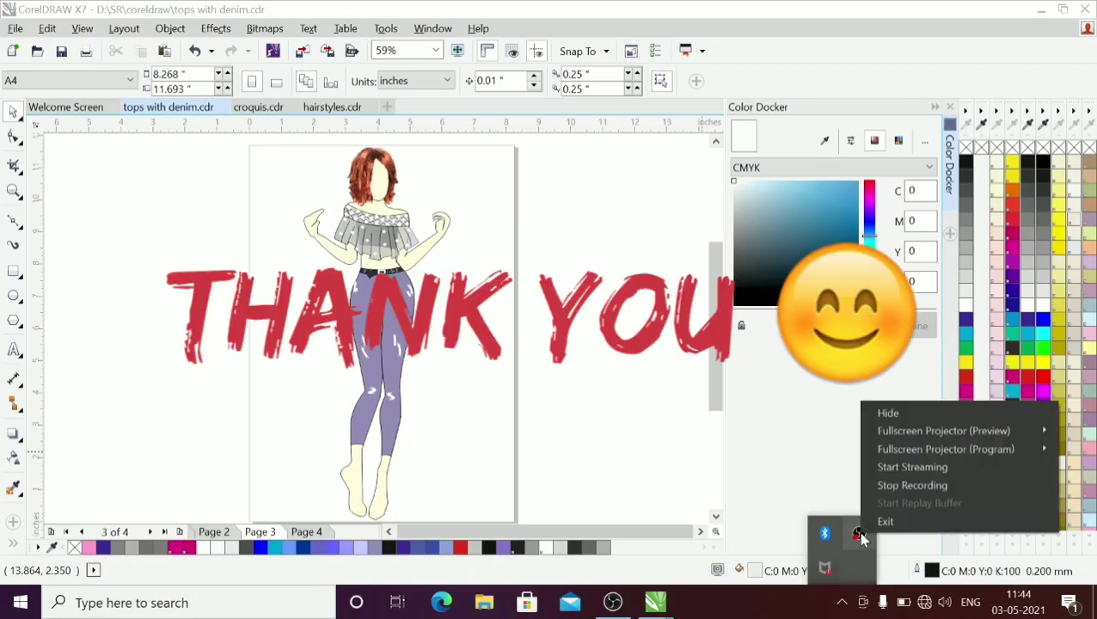
left_click(890, 484)
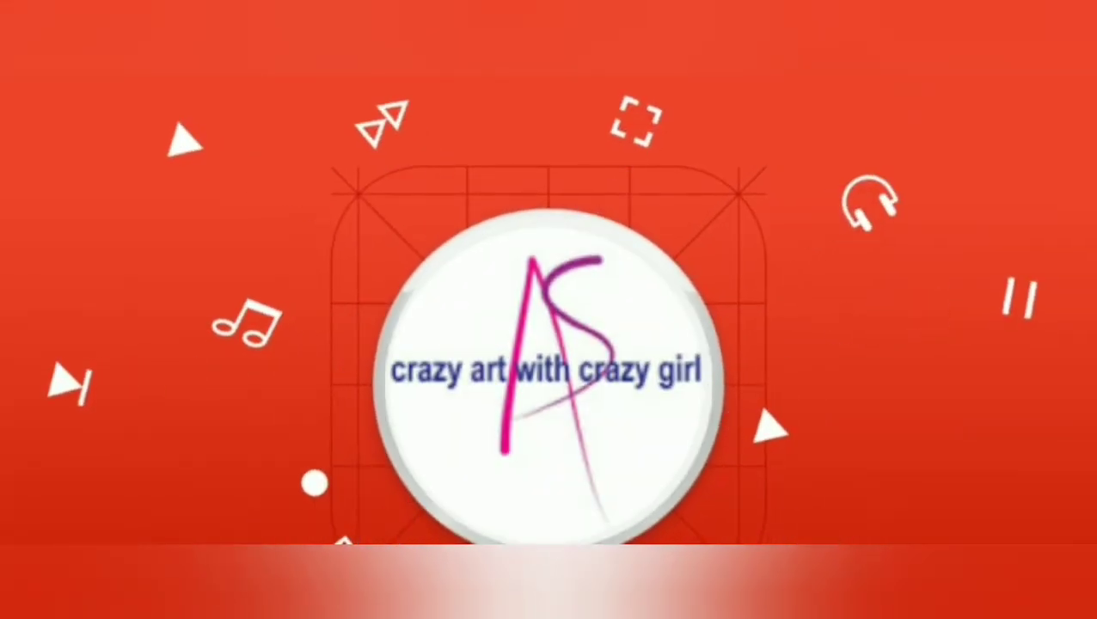